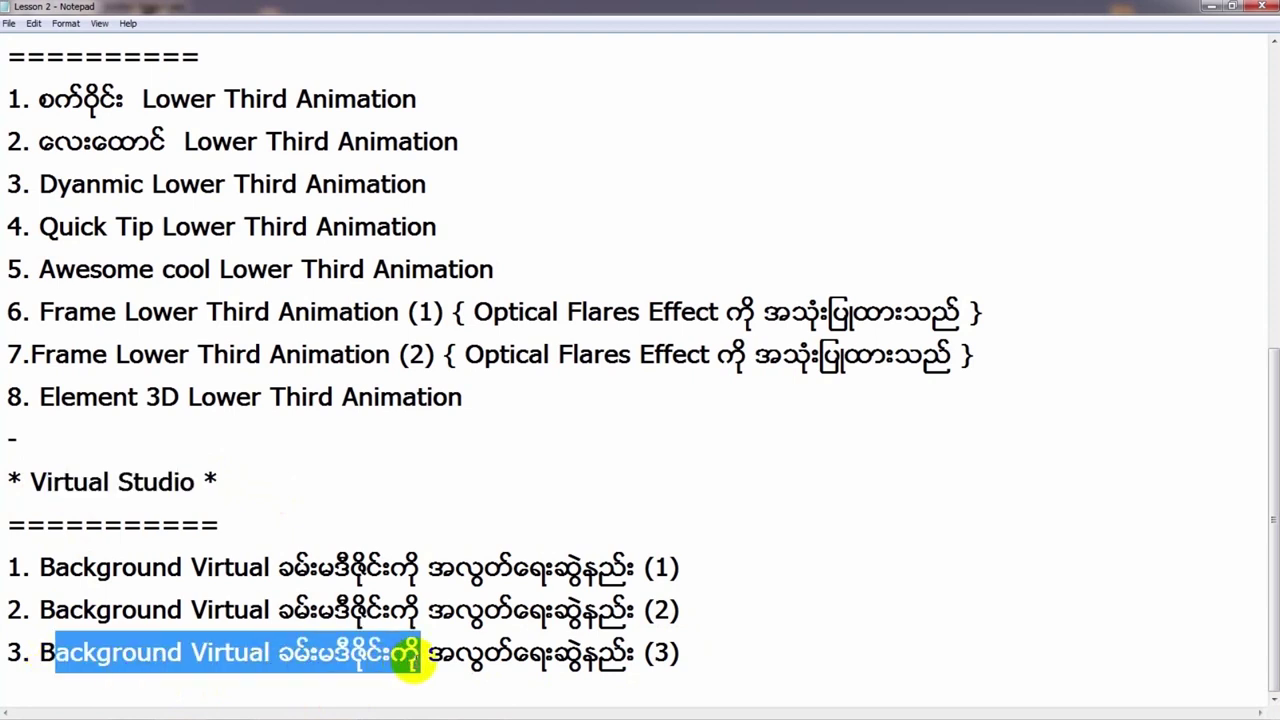
Switch to After Effects and start a new composition named BG Virtual
{"action": "left_click", "coordinate": [658, 655]}
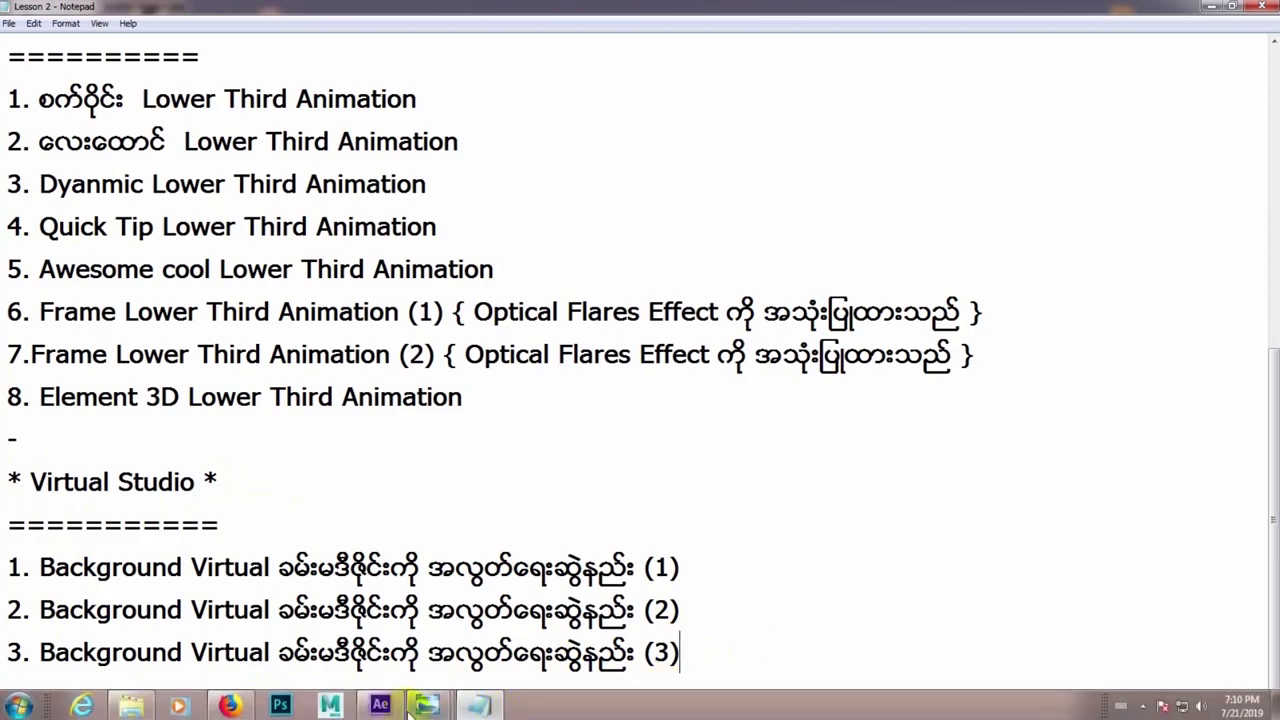
{"action": "left_click", "coordinate": [390, 707]}
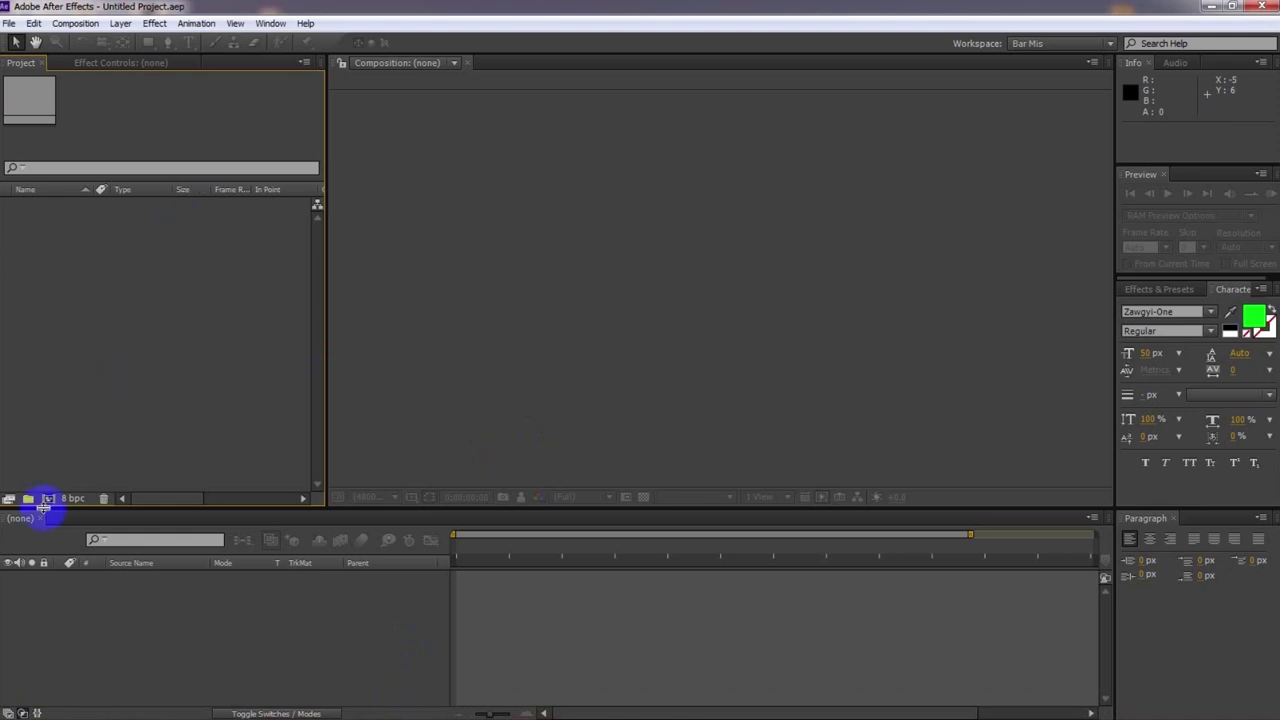
{"action": "left_click", "coordinate": [74, 23]}
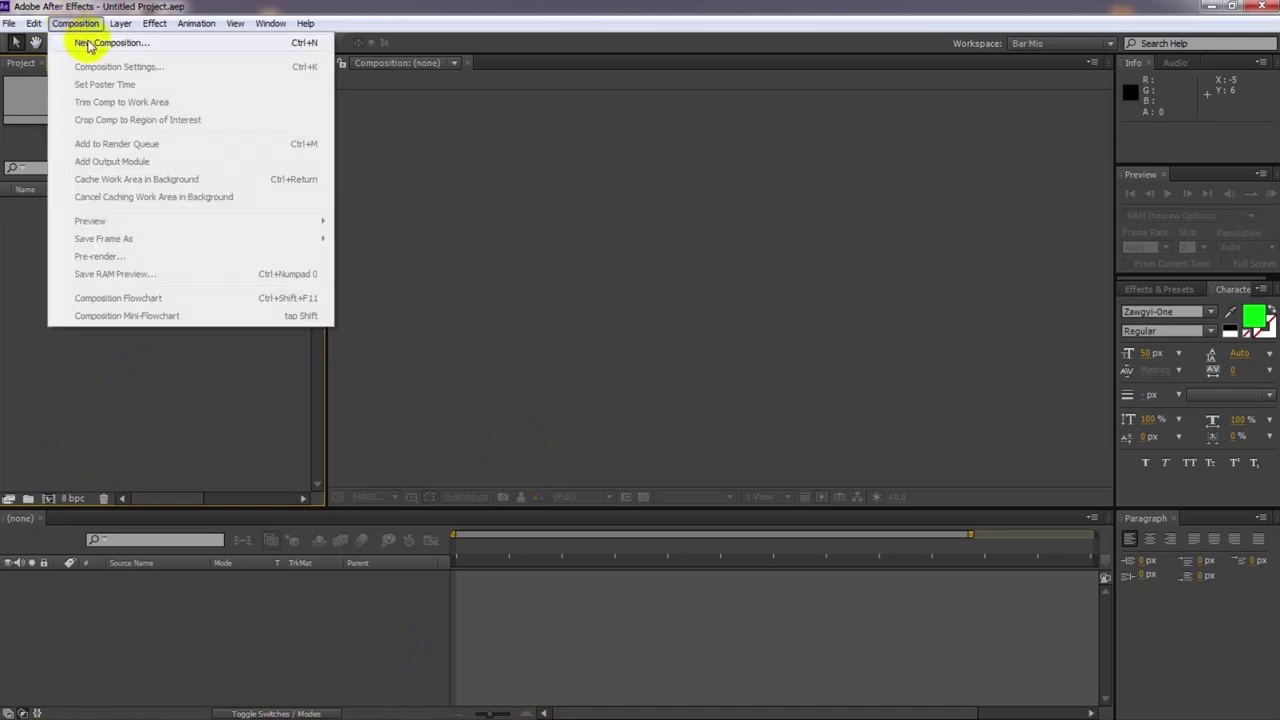
{"action": "left_click", "coordinate": [94, 44]}
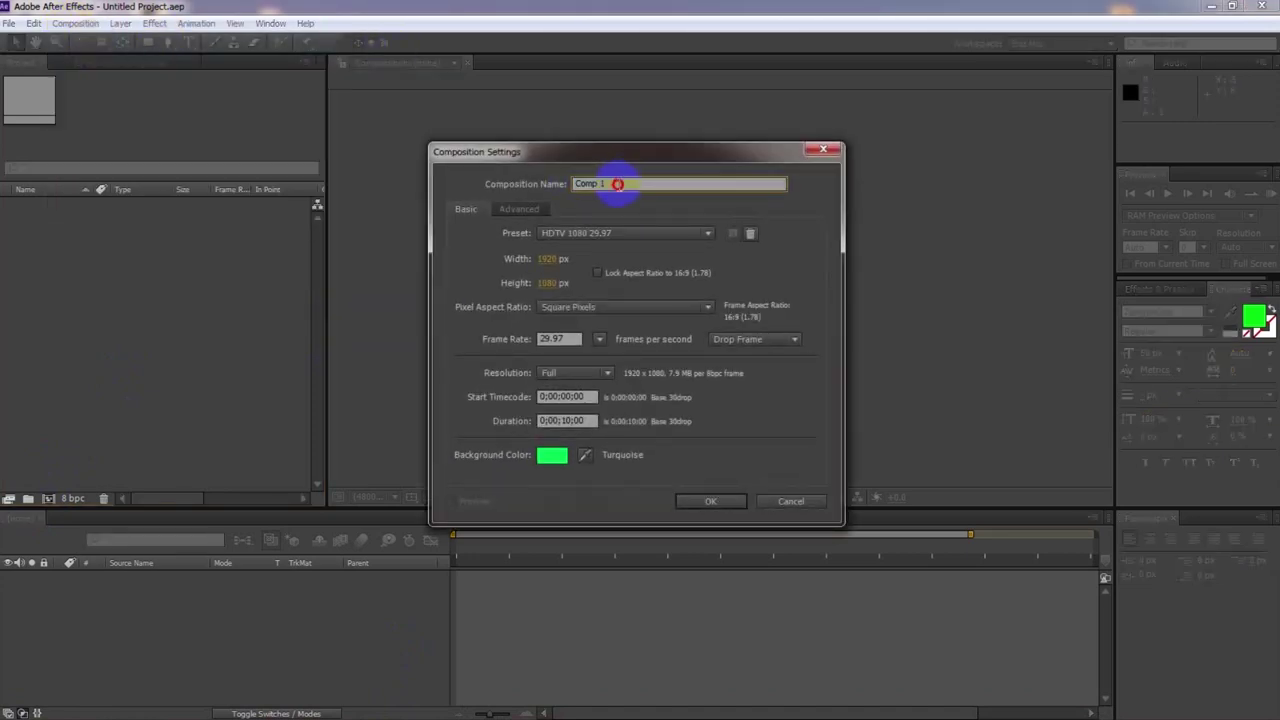
{"action": "type", "text": "BG Virtual"}
{"action": "left_click", "coordinate": [627, 186]}
Set the composition's background color to black and its duration to 0;00;10;00, and create it
{"action": "left_click", "coordinate": [551, 456]}
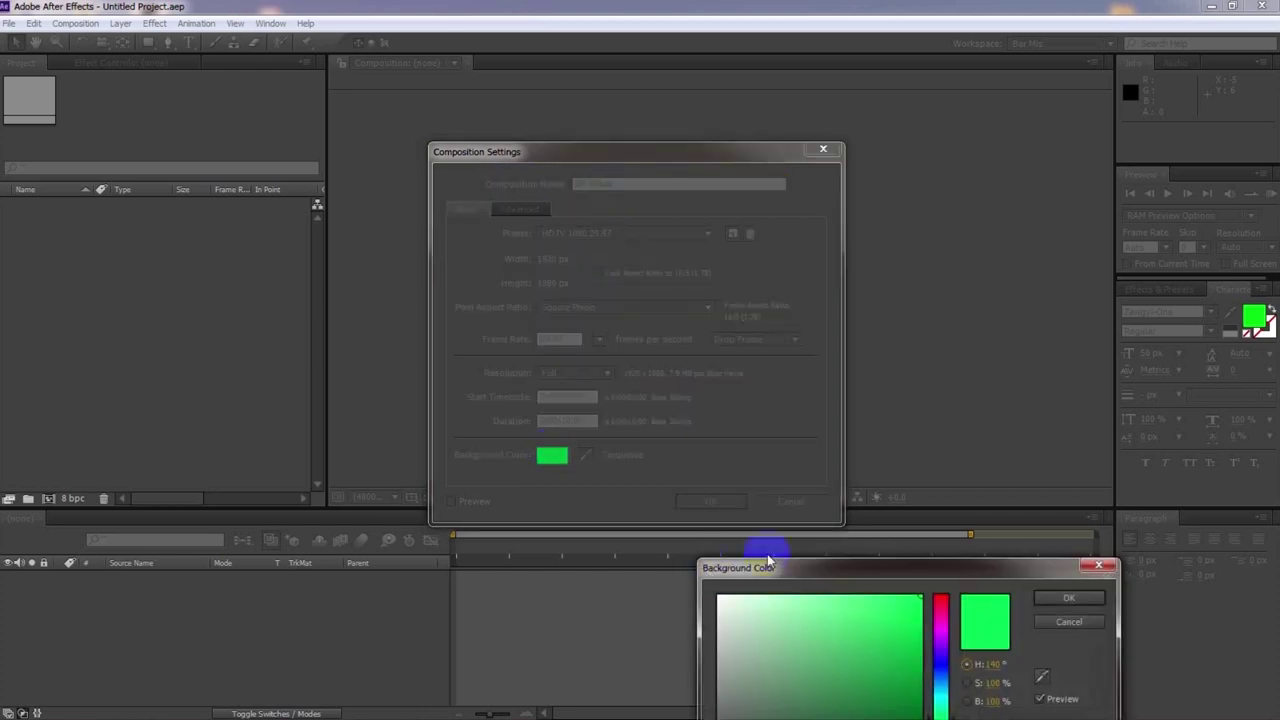
{"action": "left_click_drag", "start_coordinate": [768, 572], "coordinate": [800, 264]}
{"action": "left_click", "coordinate": [756, 484]}
{"action": "left_click", "coordinate": [1095, 292]}
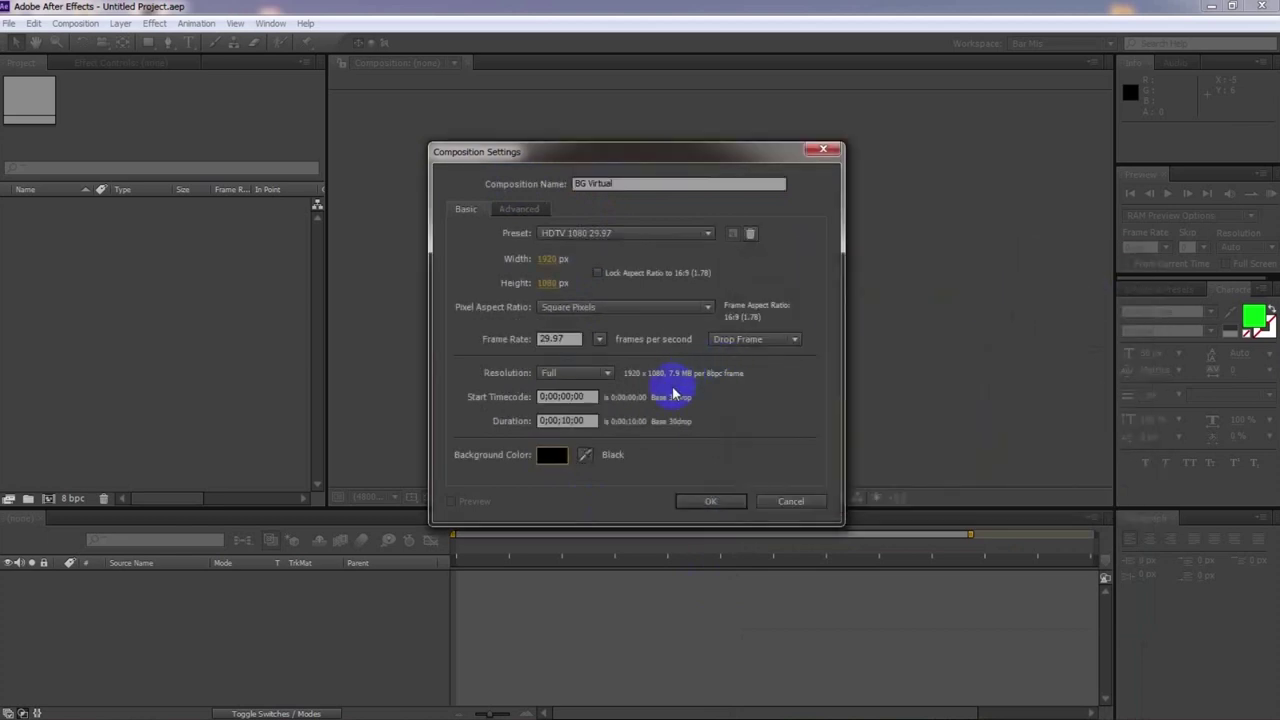
{"action": "left_click_drag", "start_coordinate": [590, 421], "coordinate": [500, 416]}
{"action": "type", "text": "0;00;13;00"}
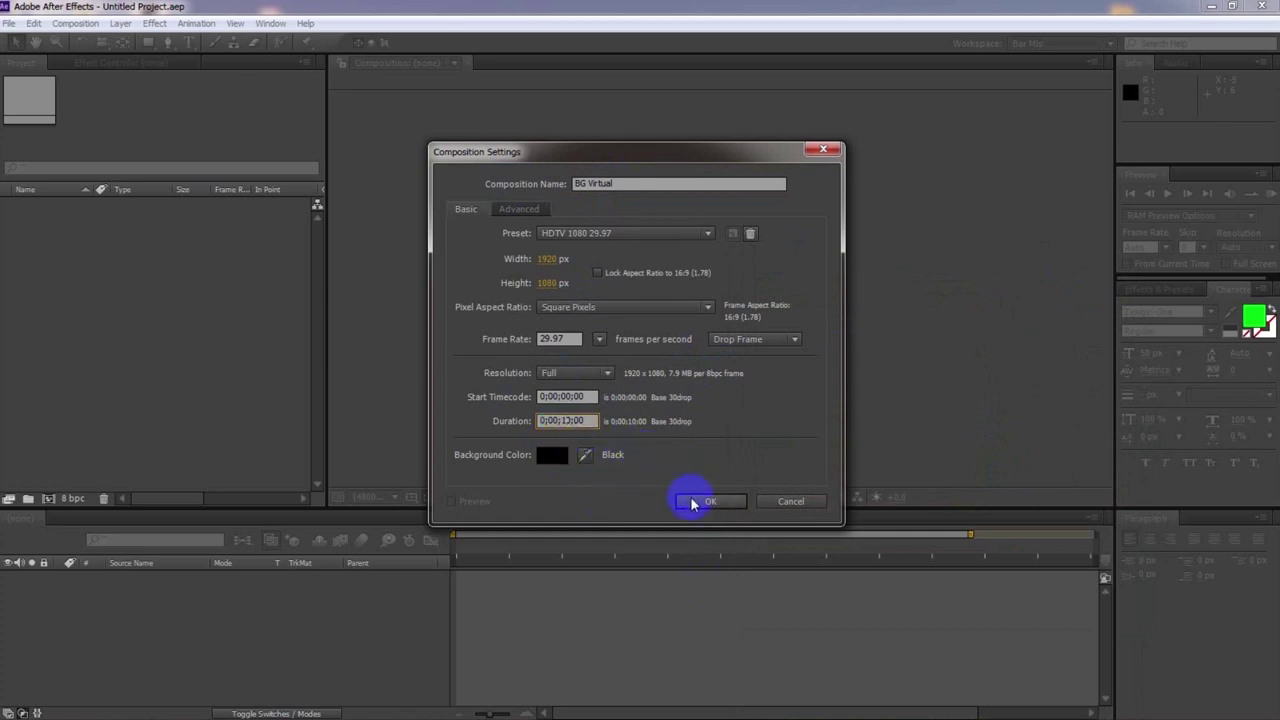
{"action": "left_click", "coordinate": [706, 501]}
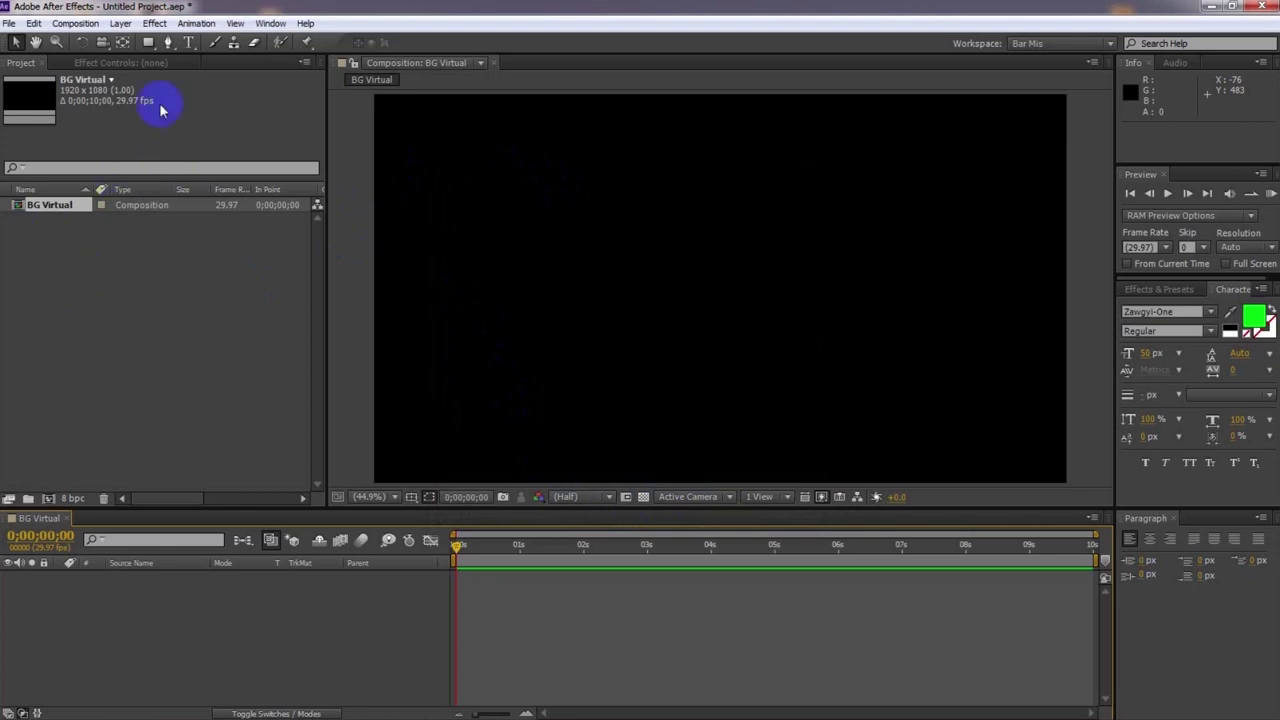
Draw a closed floor shape with the Pen tool across the lower edge of the frame, with its upper edge curved gently upward
{"action": "left_click", "coordinate": [170, 45]}
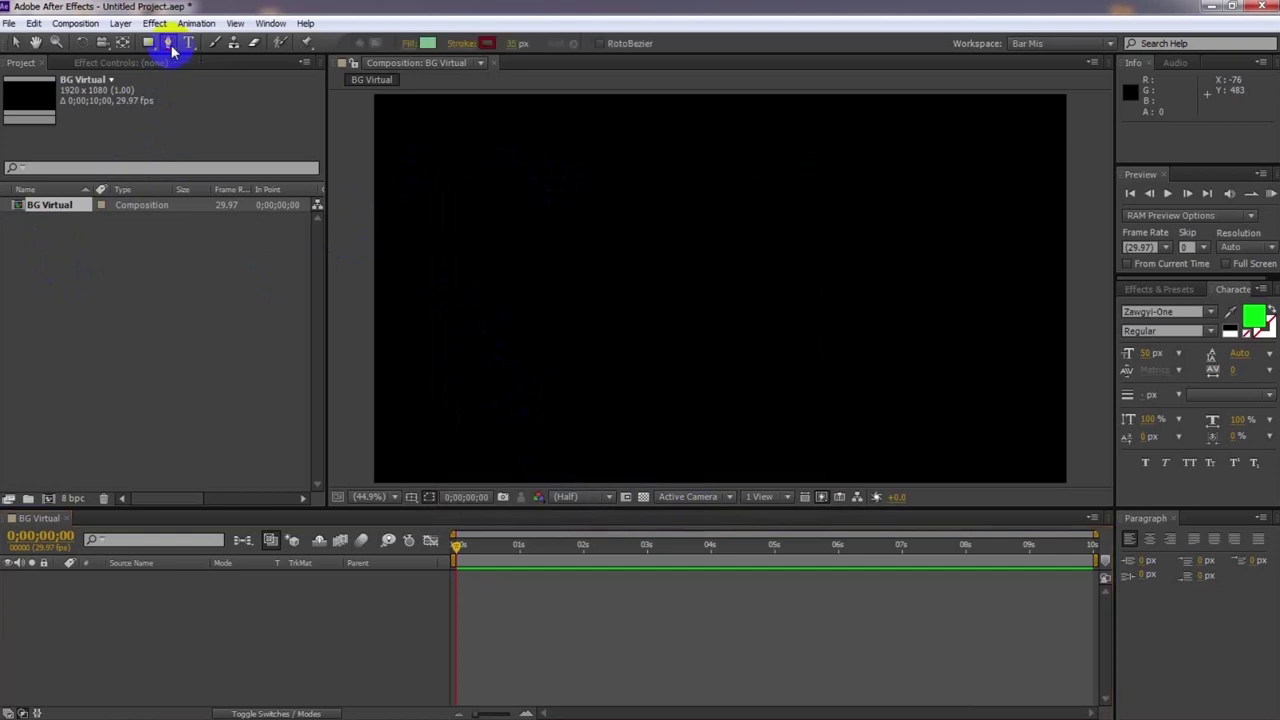
{"action": "left_click", "coordinate": [367, 422]}
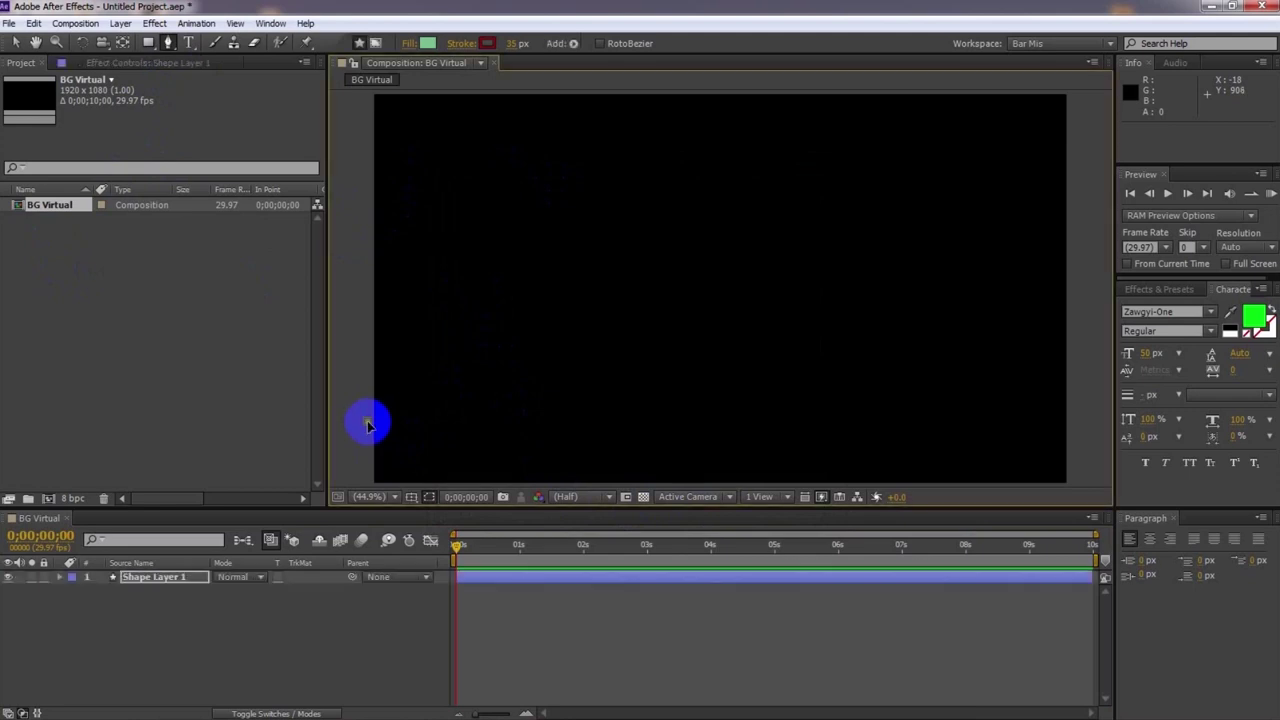
{"action": "left_click", "coordinate": [1080, 419]}
{"action": "left_click_drag", "start_coordinate": [1080, 419], "coordinate": [1079, 424]}
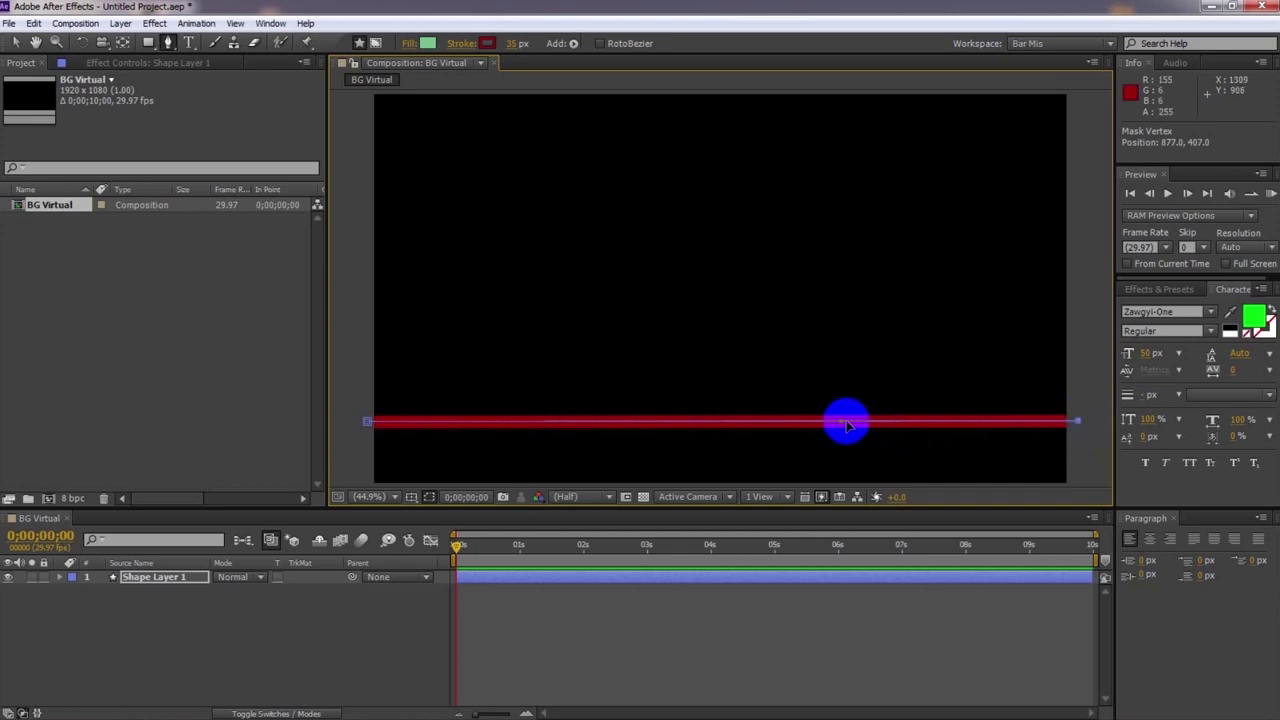
{"action": "left_click_drag", "start_coordinate": [842, 425], "coordinate": [704, 398]}
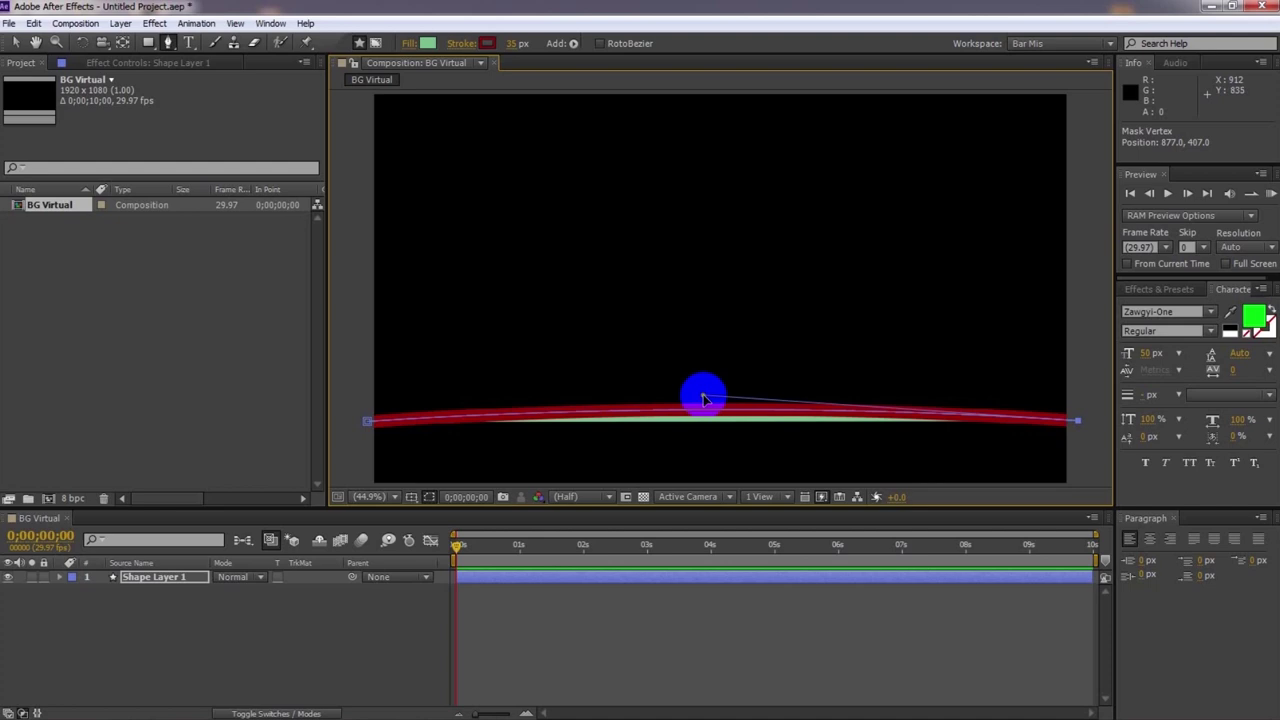
{"action": "left_click", "coordinate": [1079, 489]}
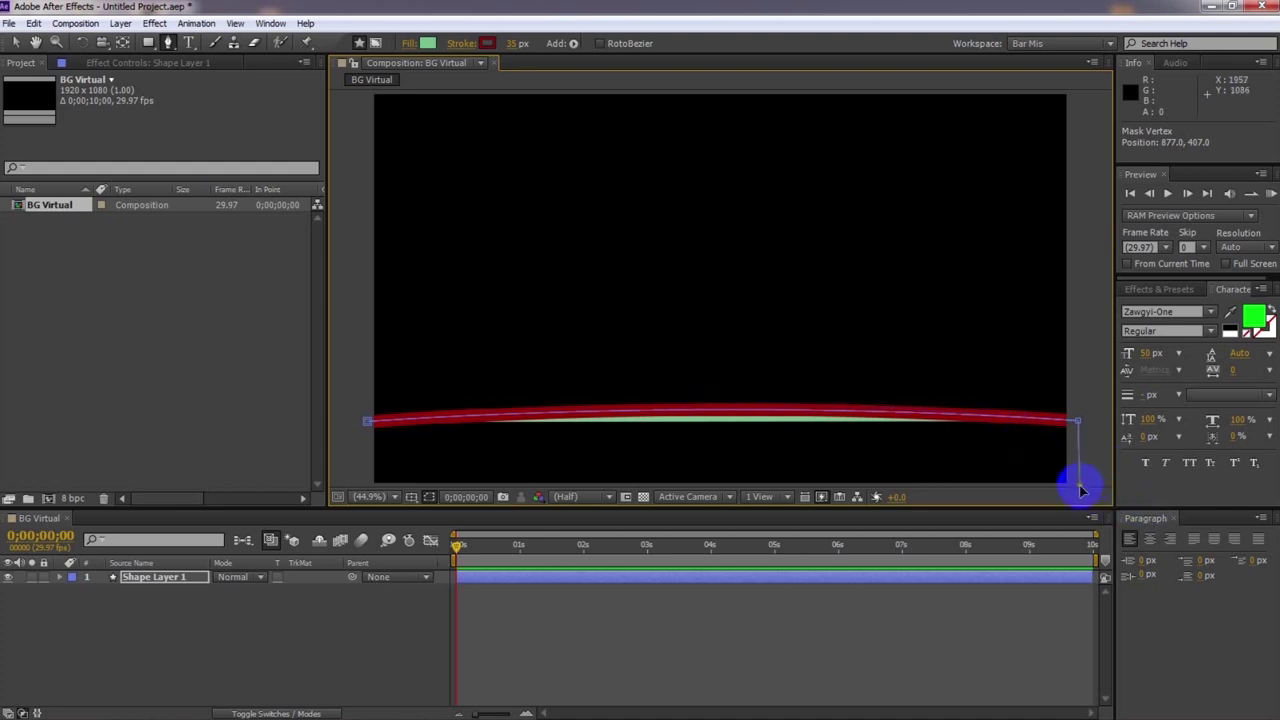
{"action": "left_click", "coordinate": [365, 487]}
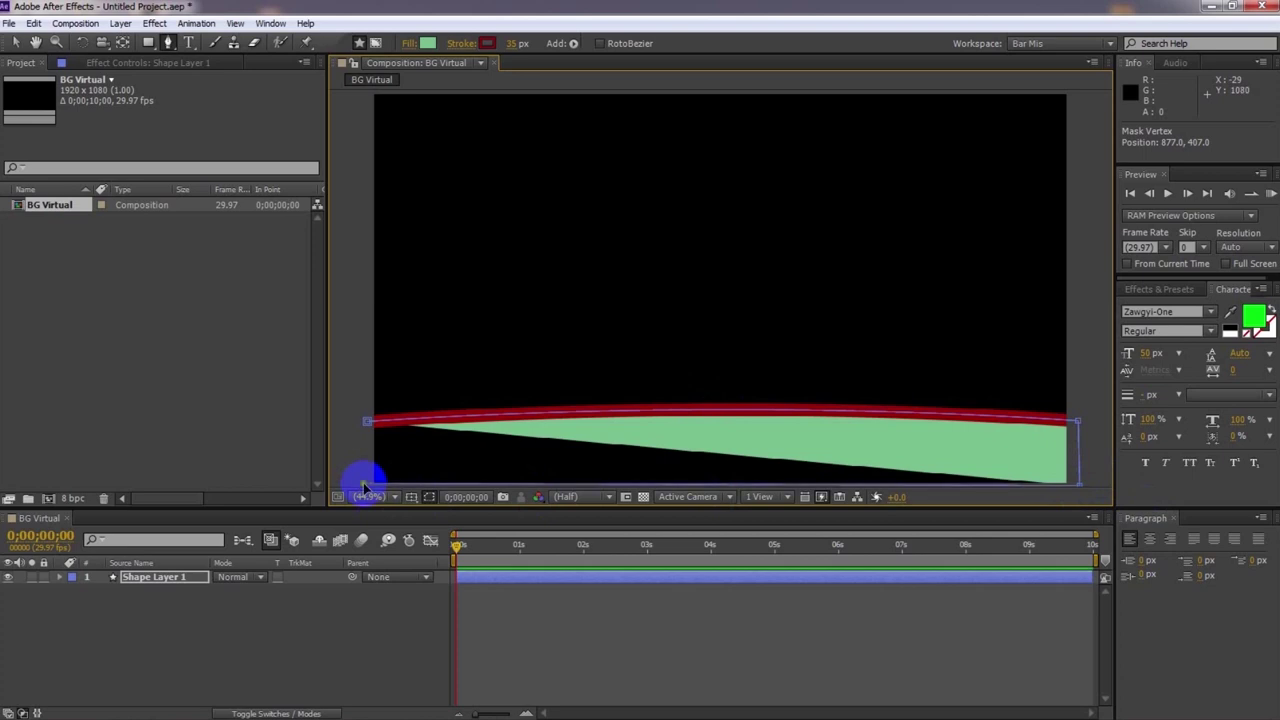
{"action": "left_click", "coordinate": [367, 424]}
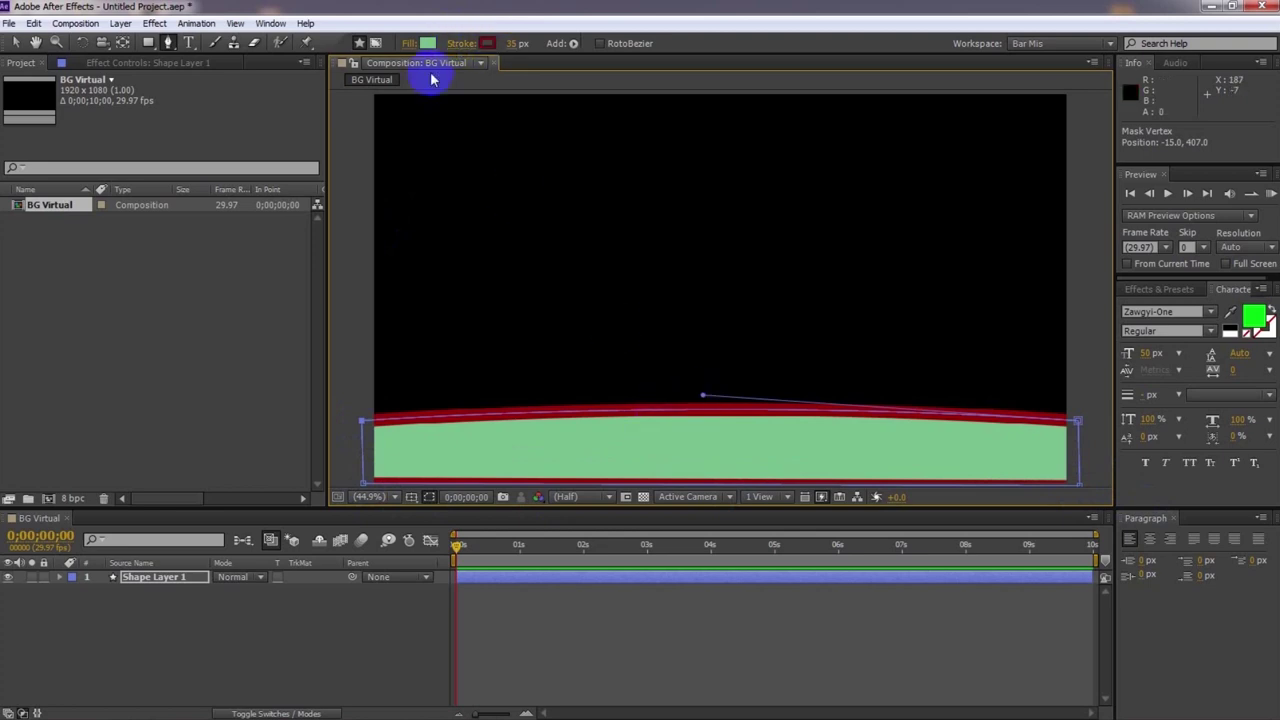
{"action": "left_click", "coordinate": [459, 43]}
{"action": "left_click", "coordinate": [550, 283]}
{"action": "left_click", "coordinate": [601, 380]}
{"action": "left_click", "coordinate": [550, 283]}
{"action": "left_click", "coordinate": [683, 374]}
{"action": "left_click", "coordinate": [465, 45]}
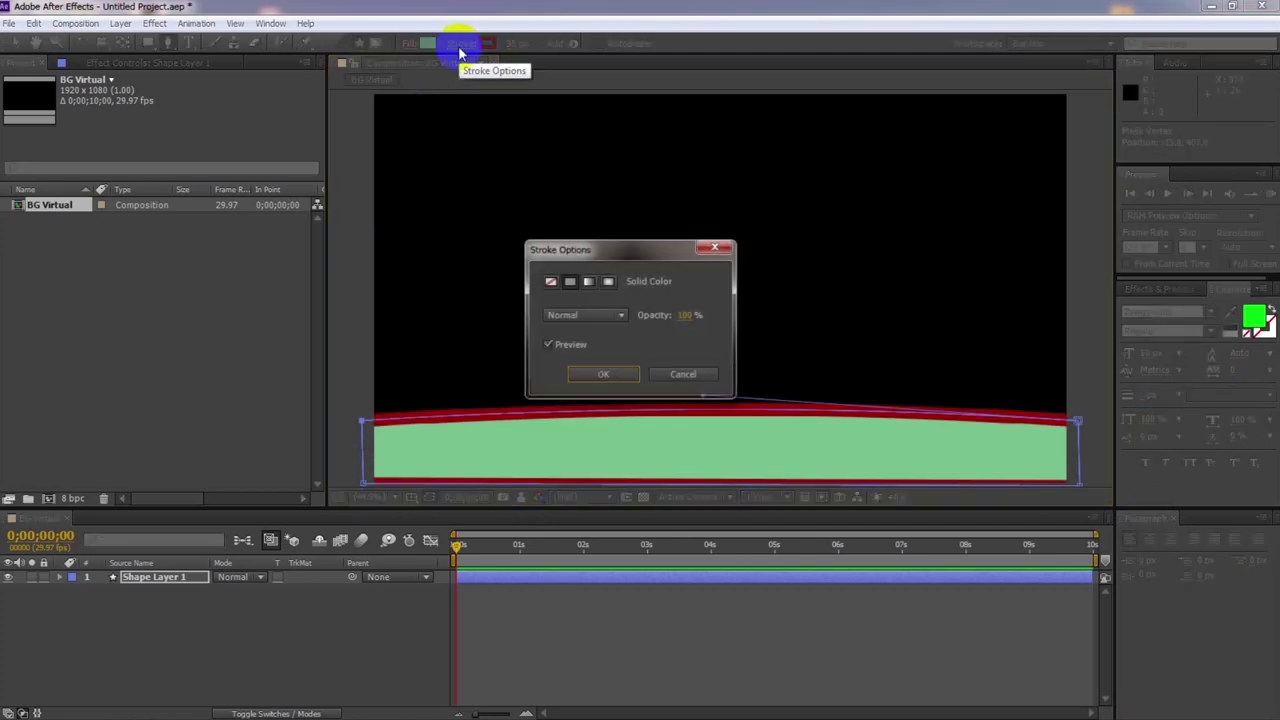
{"action": "left_click", "coordinate": [715, 248]}
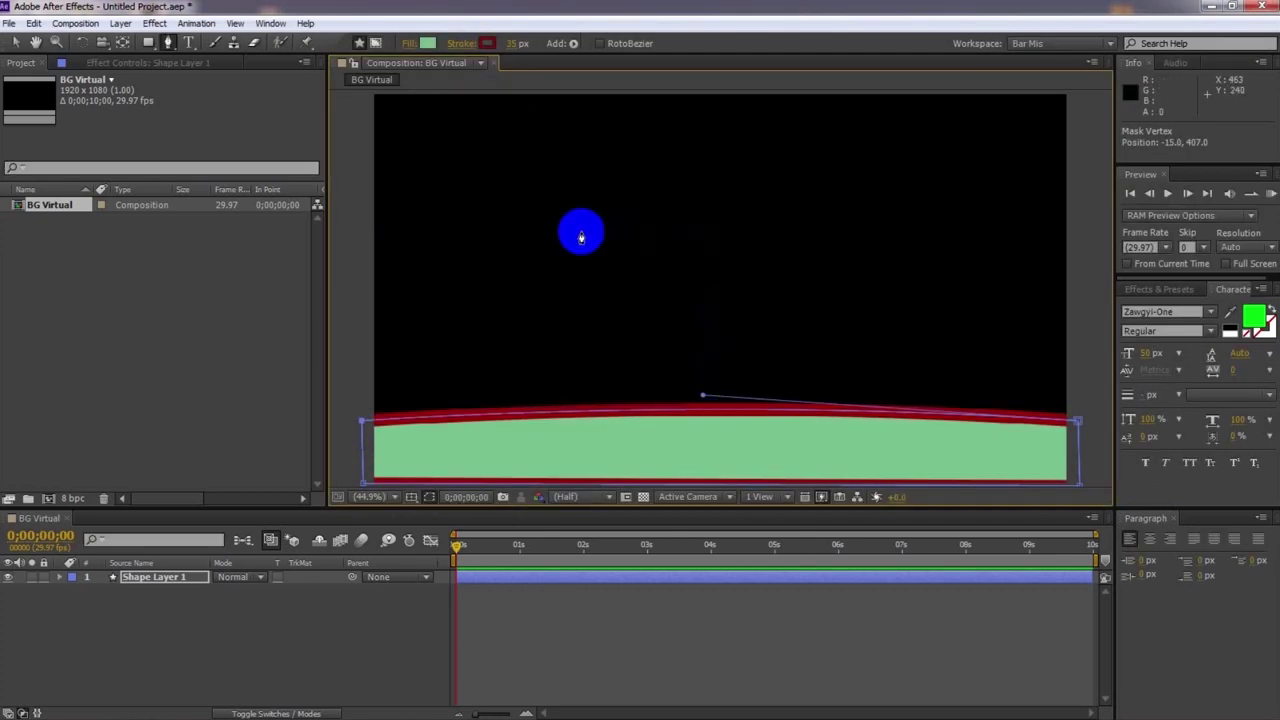
Set the floor shape's stroke to None
{"action": "left_click", "coordinate": [462, 45]}
{"action": "left_click", "coordinate": [549, 283]}
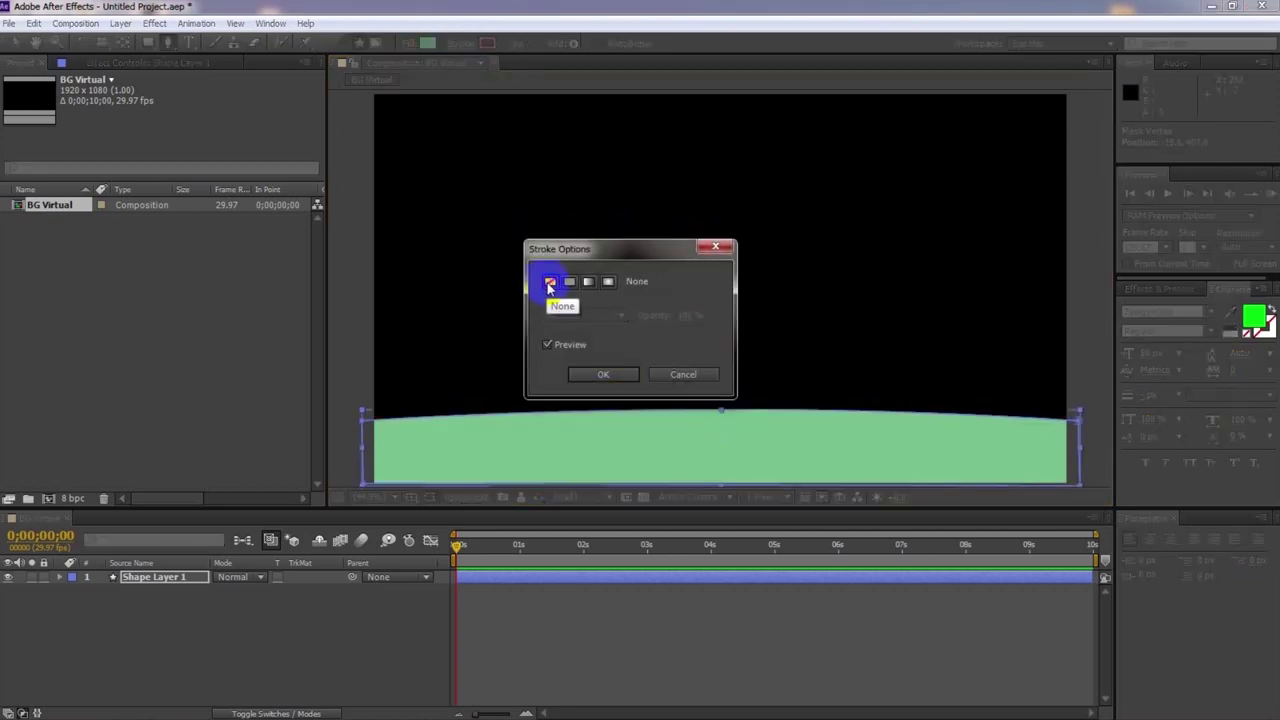
{"action": "left_click", "coordinate": [588, 372]}
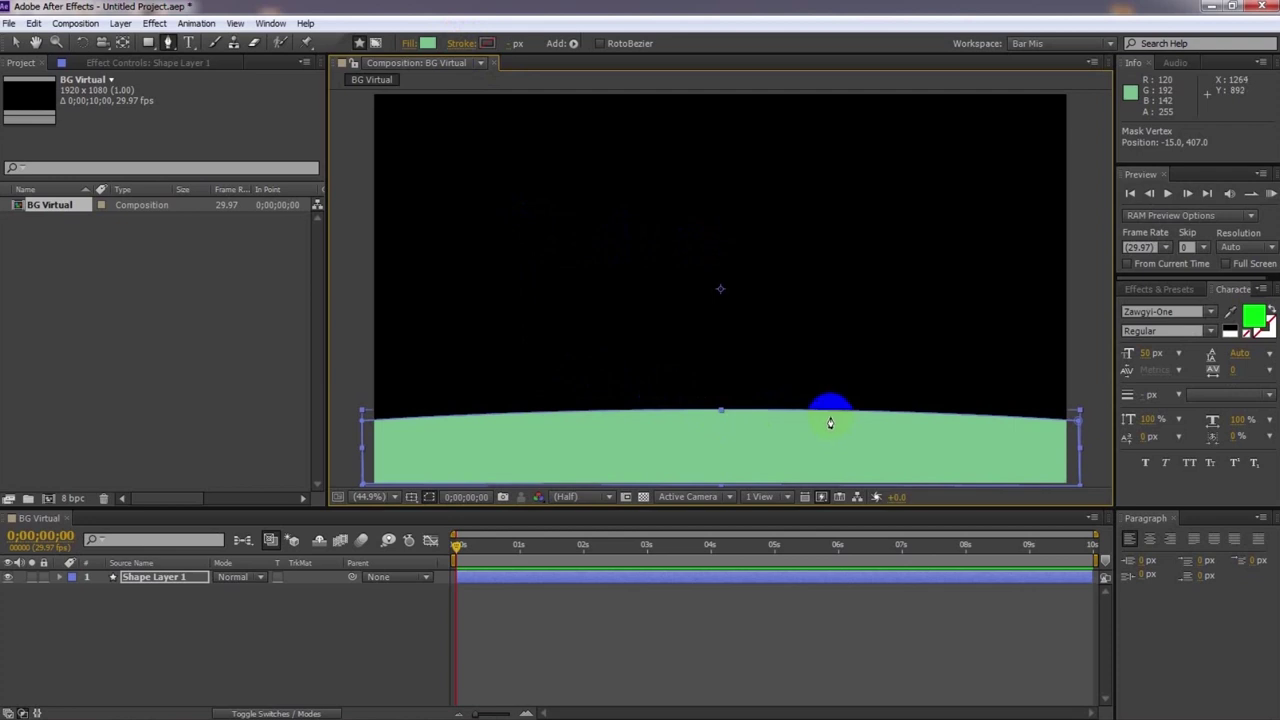
Change the floor shape's fill type to Radial Gradient
{"action": "left_click", "coordinate": [408, 47]}
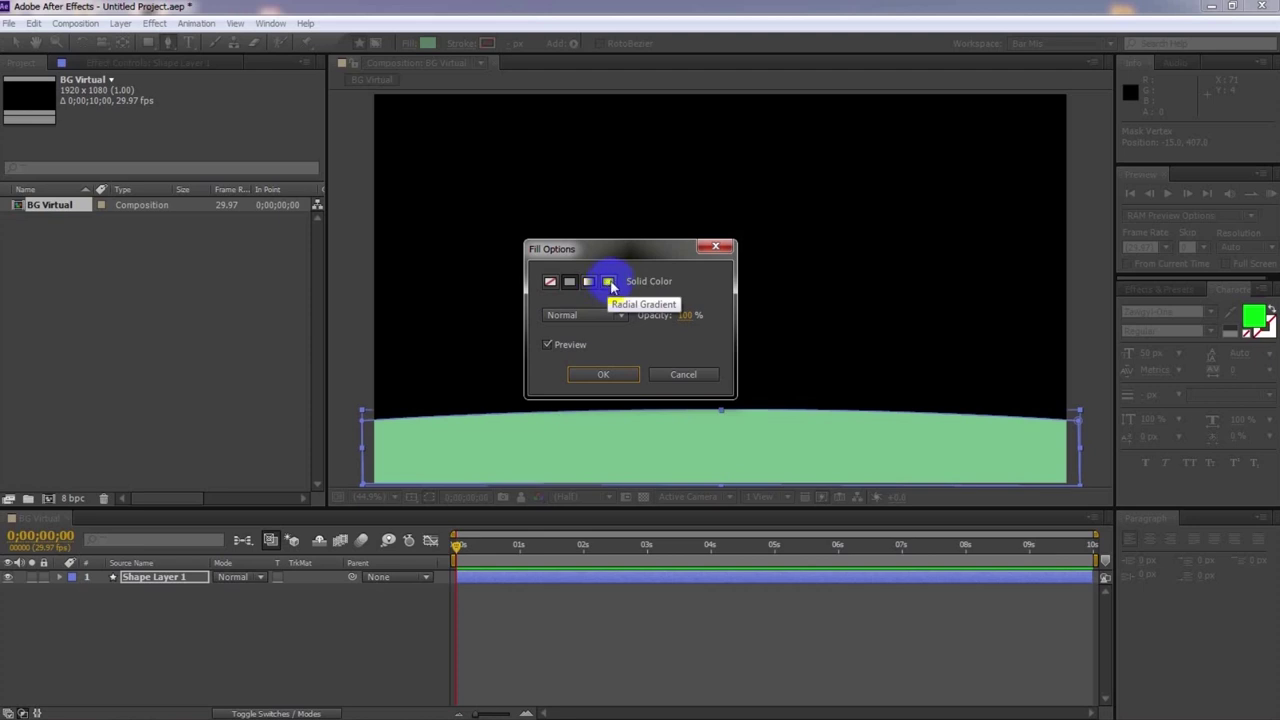
{"action": "left_click", "coordinate": [609, 283]}
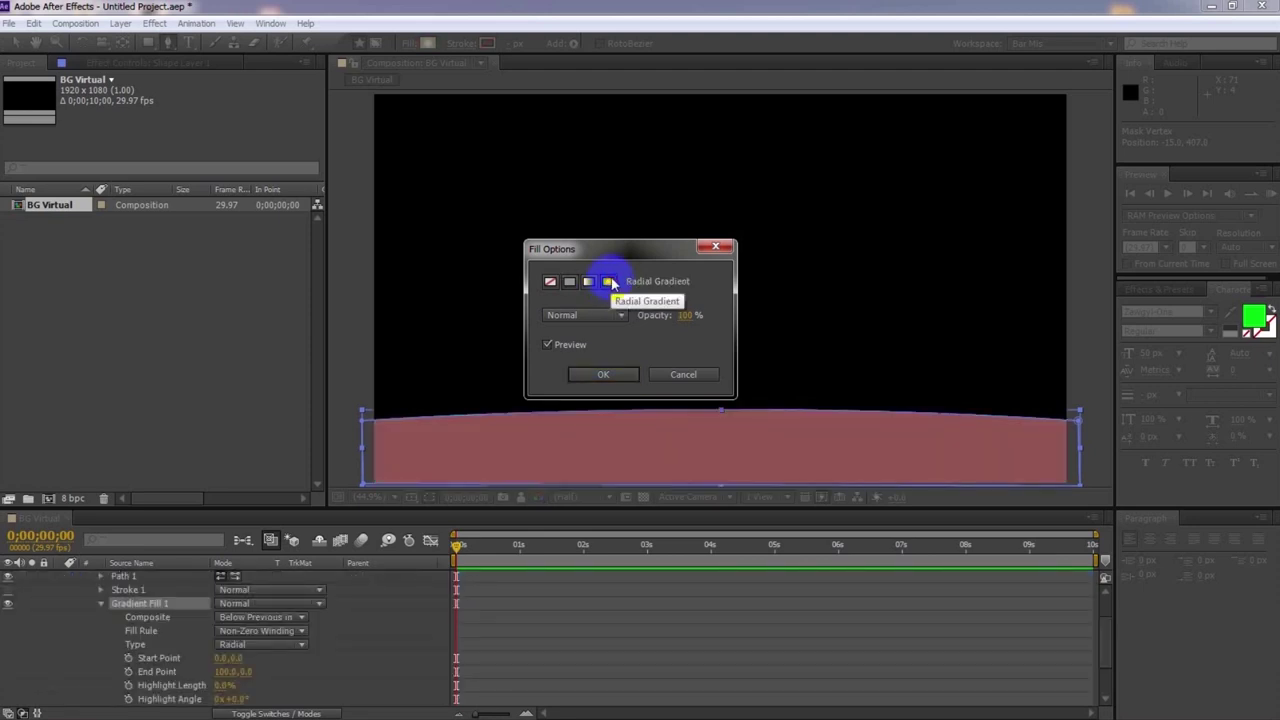
{"action": "left_click", "coordinate": [610, 374]}
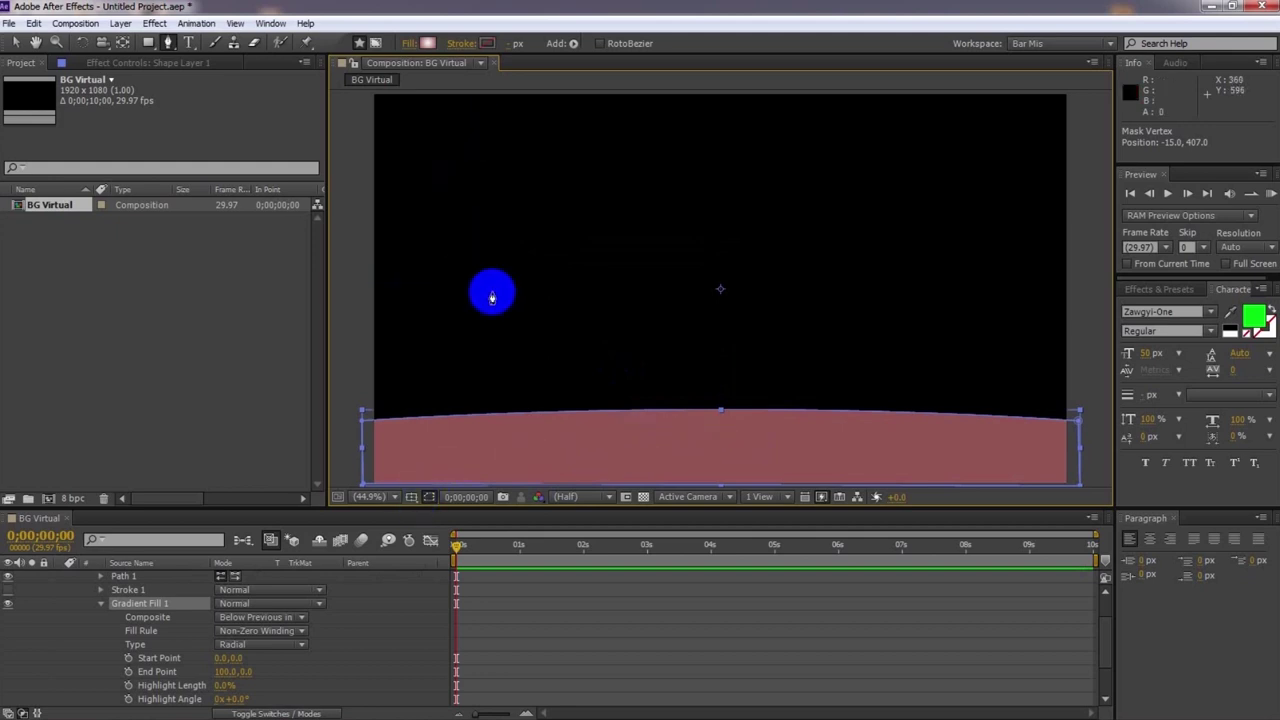
Set the outer color stop of the floor's radial gradient to a muted dark red
{"action": "left_click", "coordinate": [428, 45]}
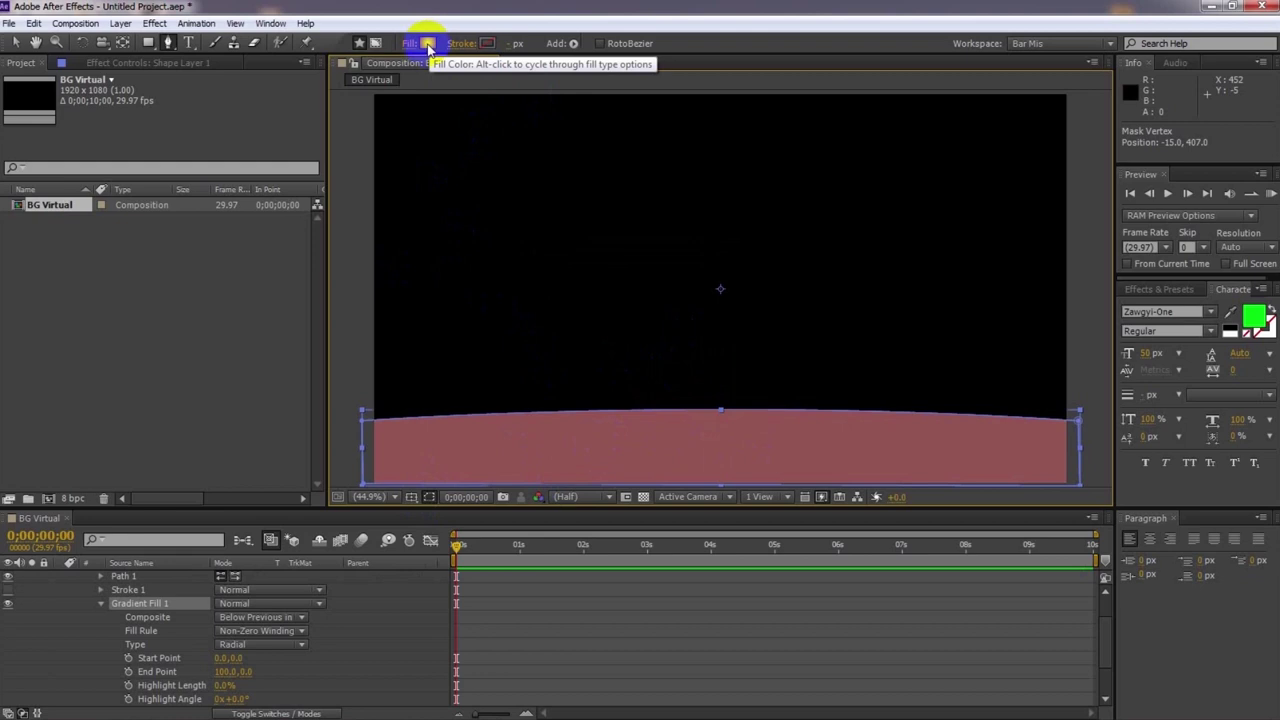
{"action": "left_click_drag", "start_coordinate": [964, 333], "coordinate": [686, 172]}
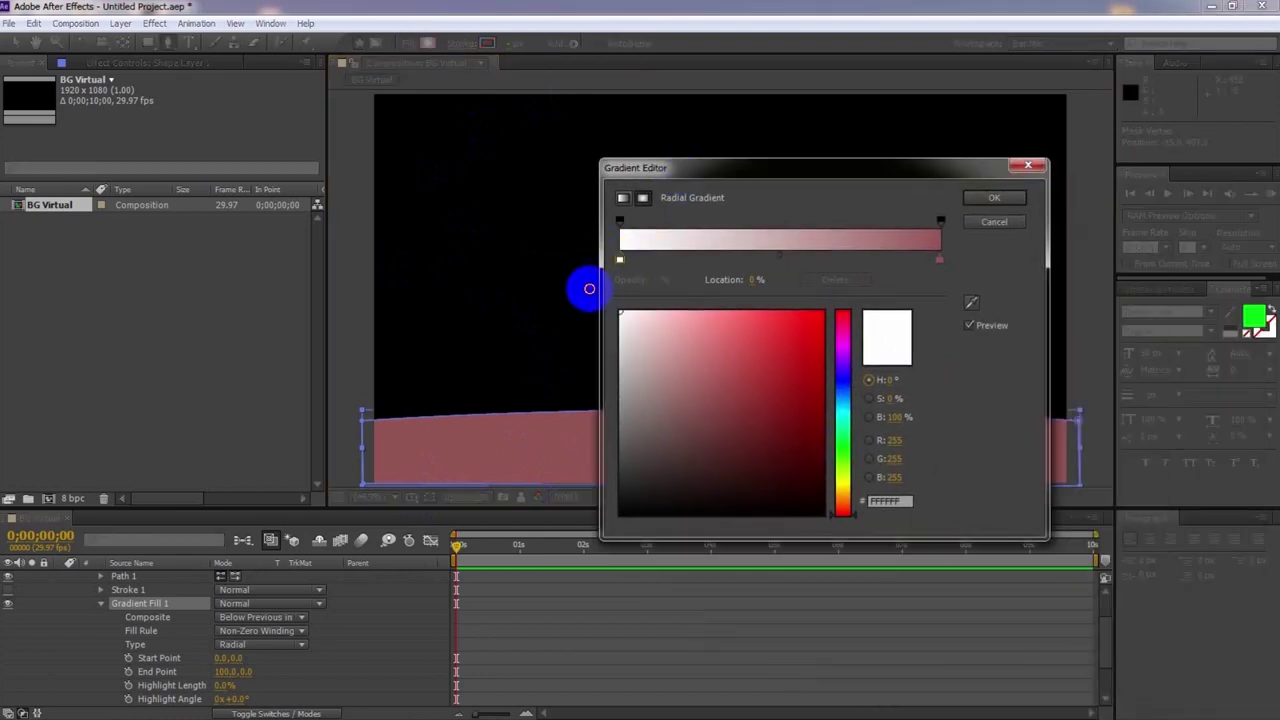
{"action": "left_click", "coordinate": [939, 262]}
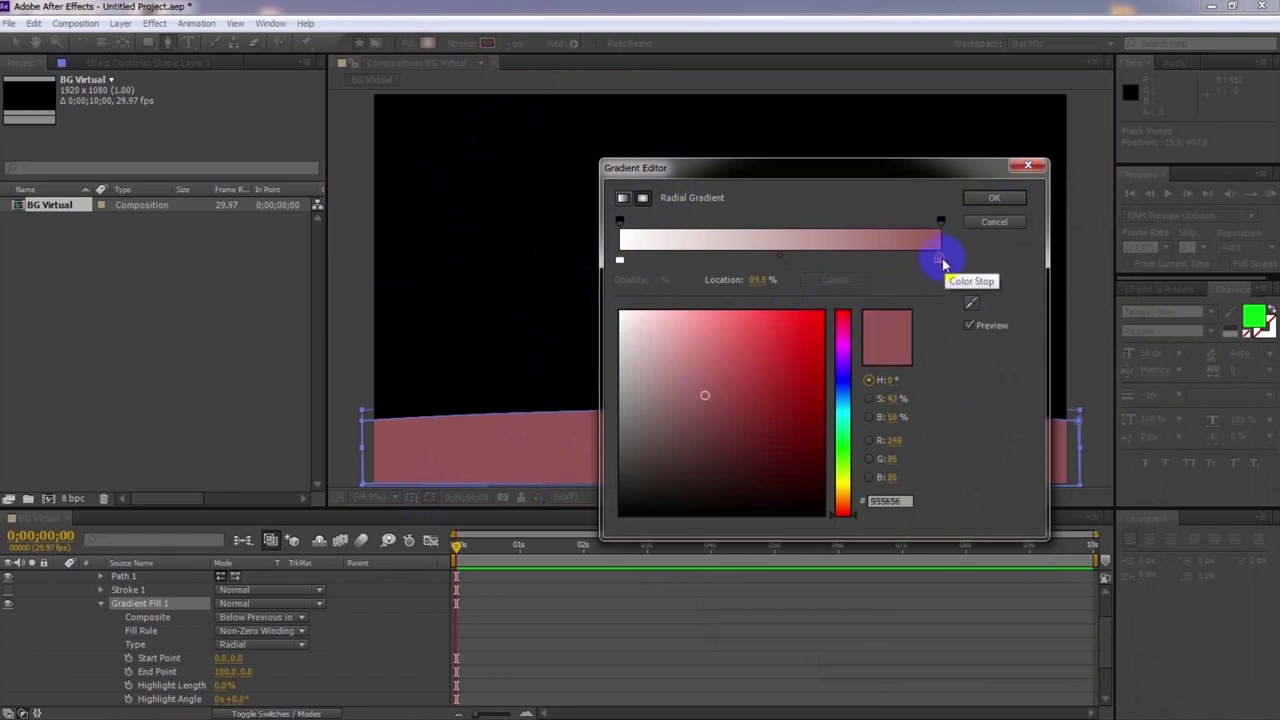
{"action": "left_click", "coordinate": [702, 396]}
{"action": "left_click", "coordinate": [983, 203]}
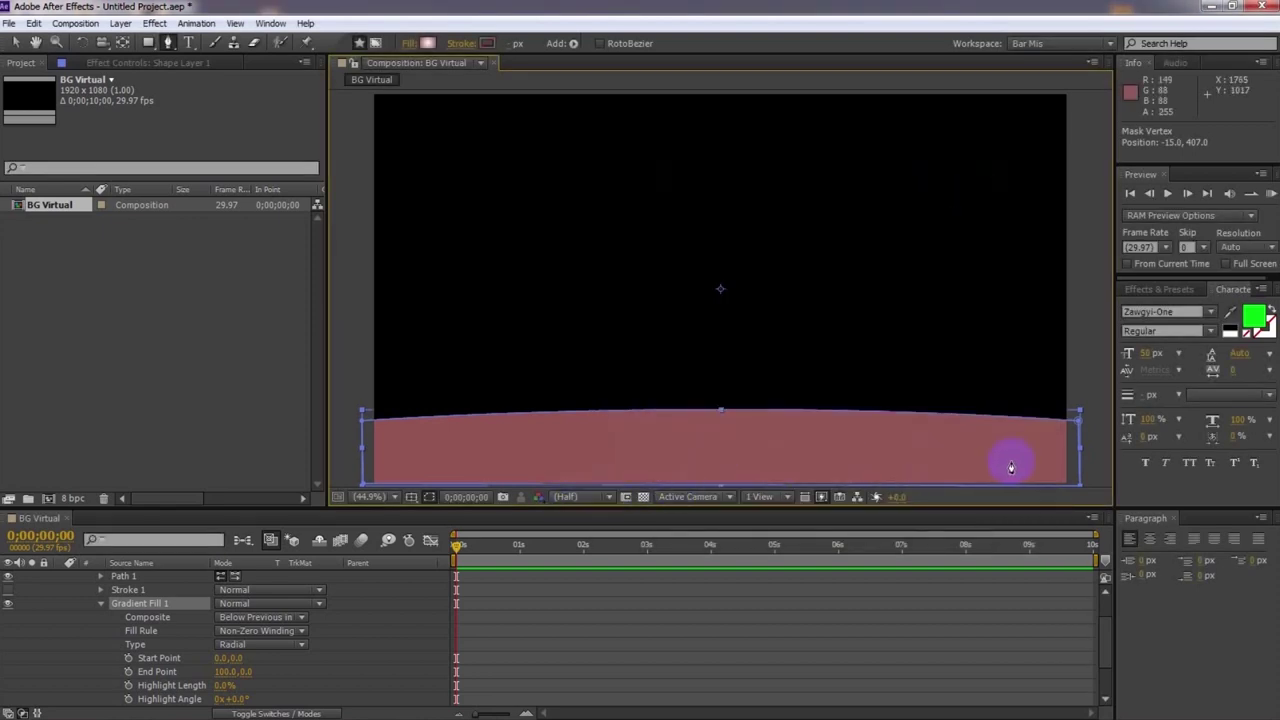
Move the gradient's start point onto the floor at about -37.9, 414.2 and its end point outward to about 467.4, 140.3
{"action": "left_click", "coordinate": [121, 42]}
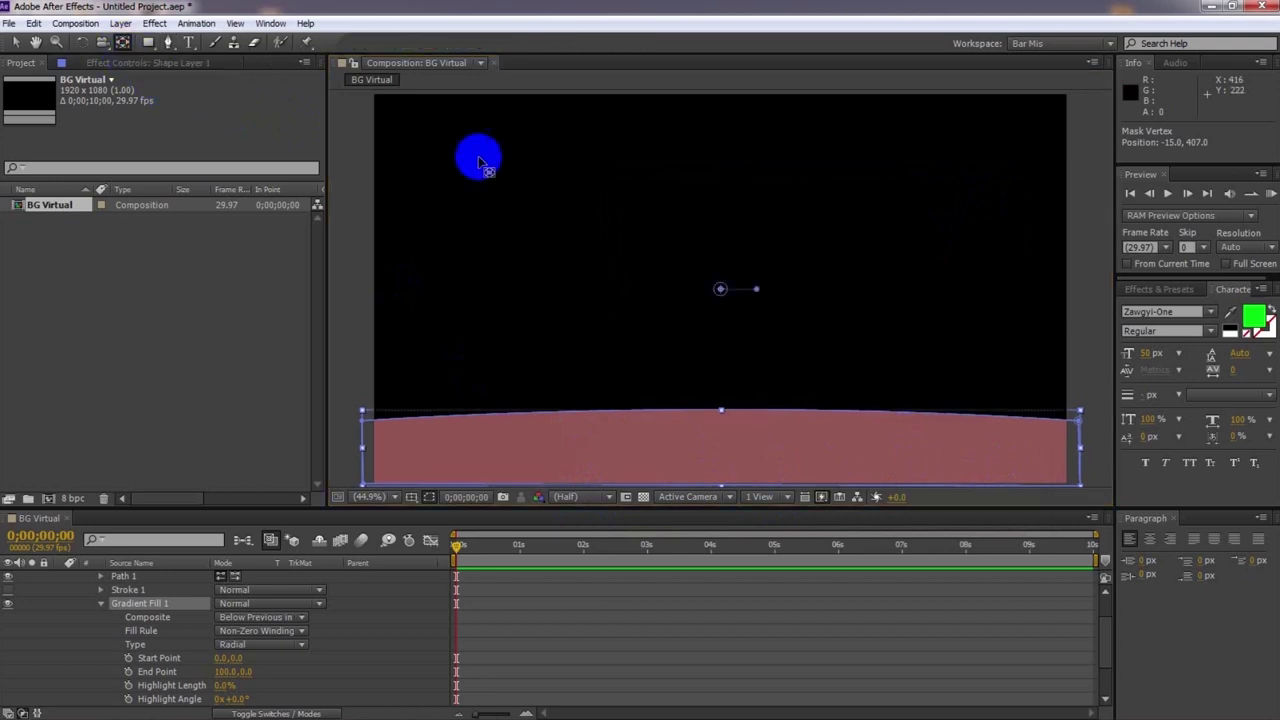
{"action": "left_click", "coordinate": [720, 290]}
{"action": "left_click_drag", "start_coordinate": [720, 290], "coordinate": [706, 438]}
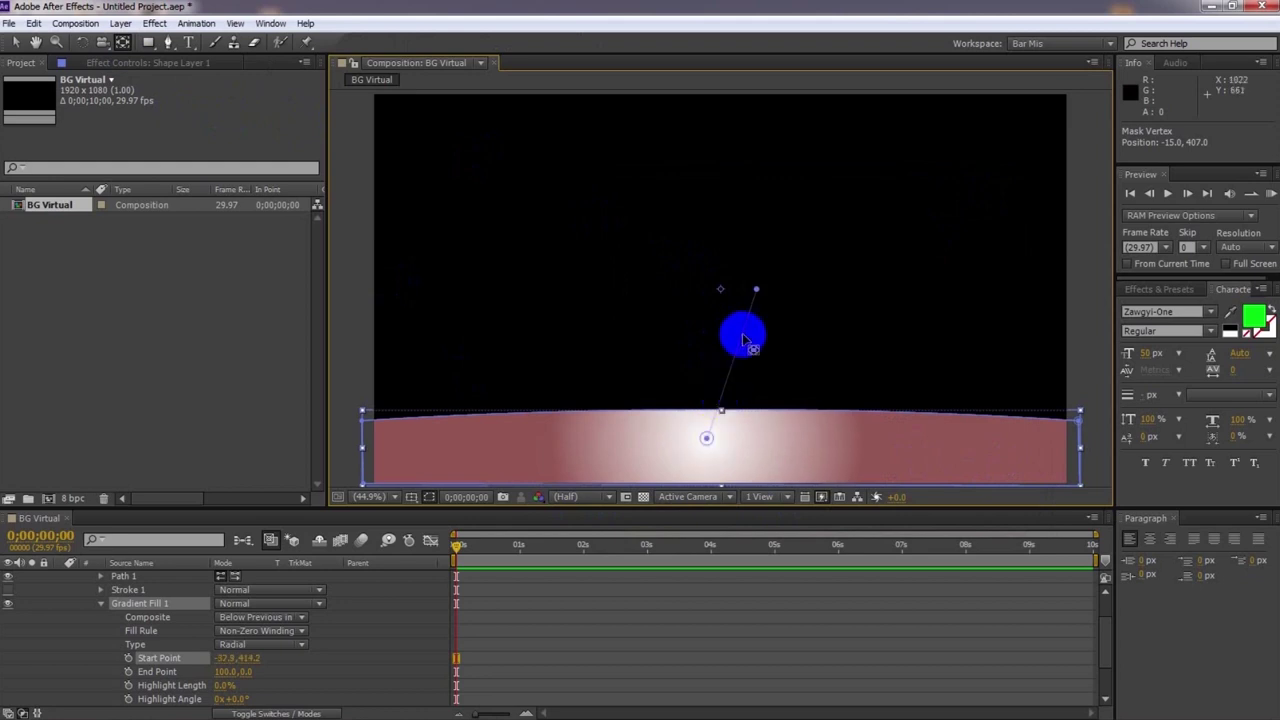
{"action": "left_click_drag", "start_coordinate": [756, 289], "coordinate": [888, 340]}
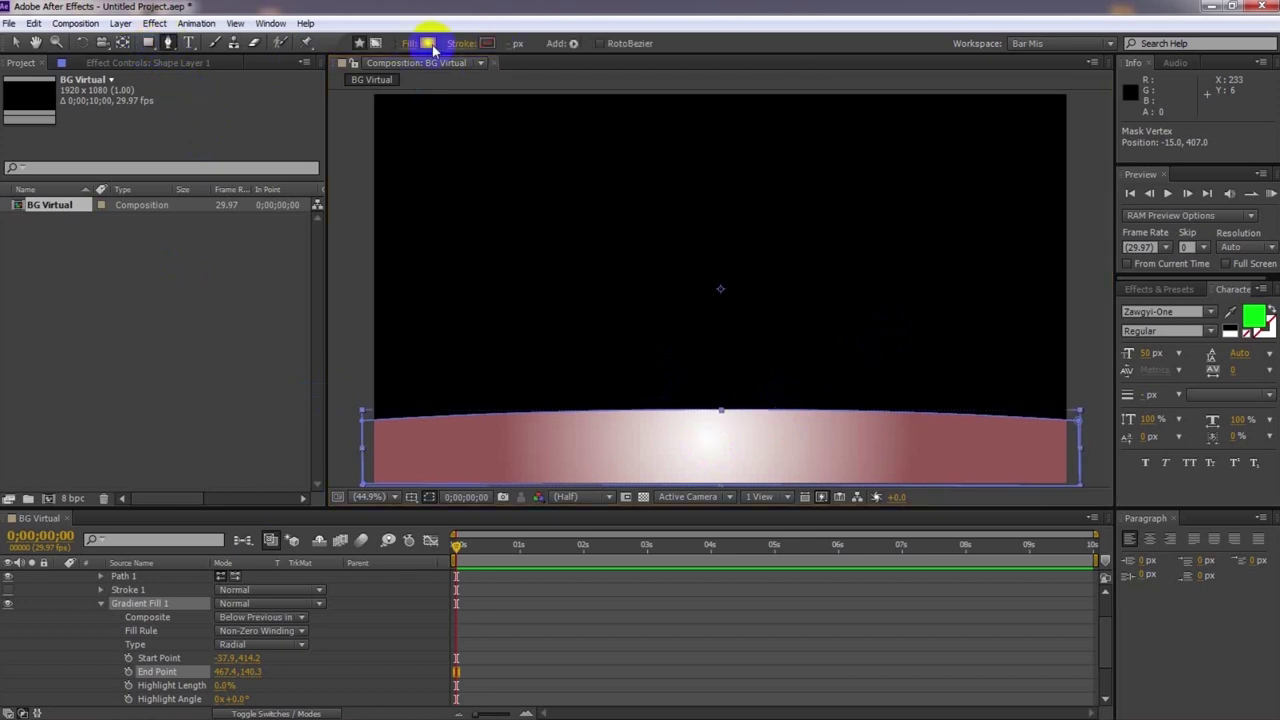
Change the inner color stop of the floor's radial gradient to light pink FFC6C6
{"action": "left_click", "coordinate": [428, 43]}
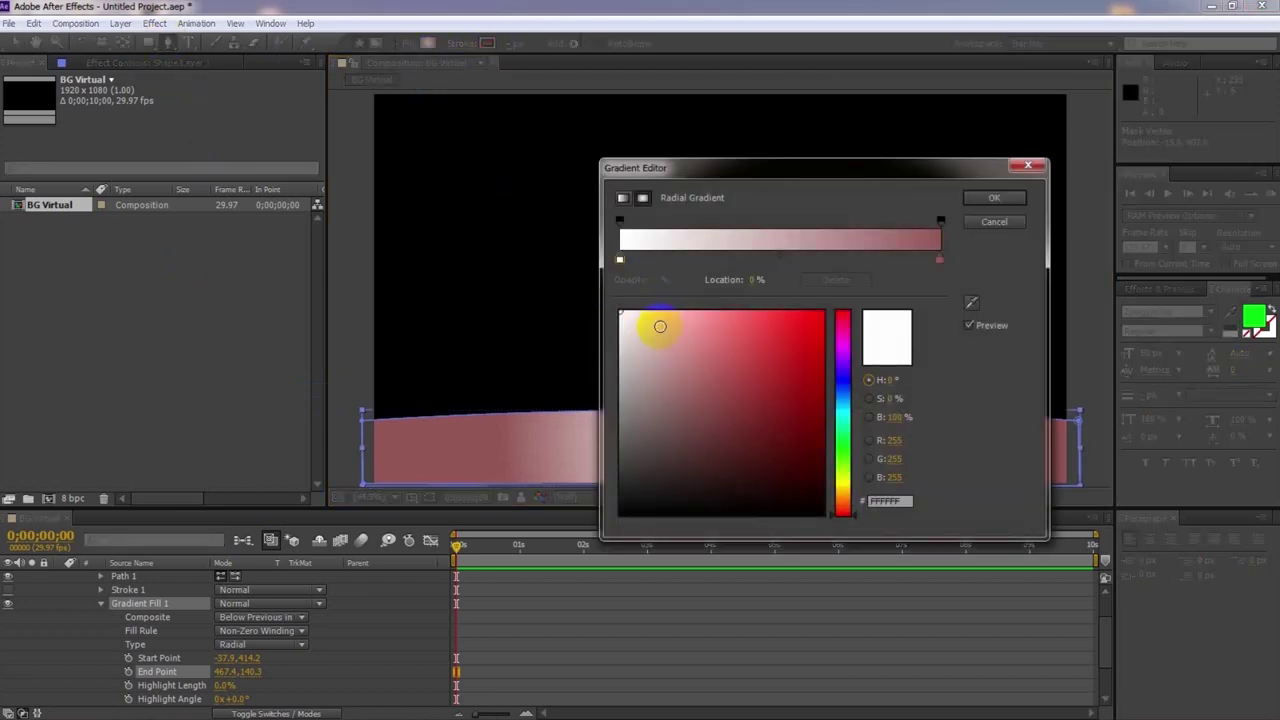
{"action": "left_click", "coordinate": [674, 315]}
{"action": "left_click_drag", "start_coordinate": [717, 172], "coordinate": [1020, 194]}
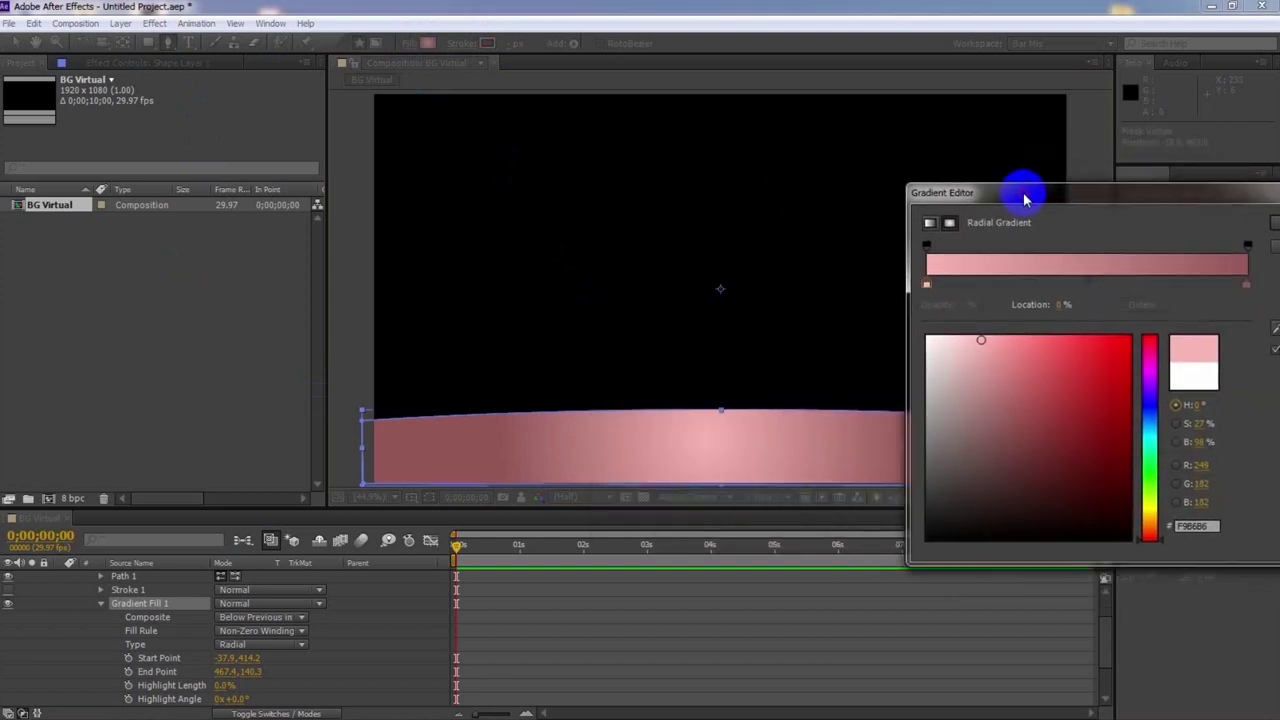
{"action": "left_click", "coordinate": [978, 340]}
{"action": "left_click_drag", "start_coordinate": [978, 340], "coordinate": [971, 335]}
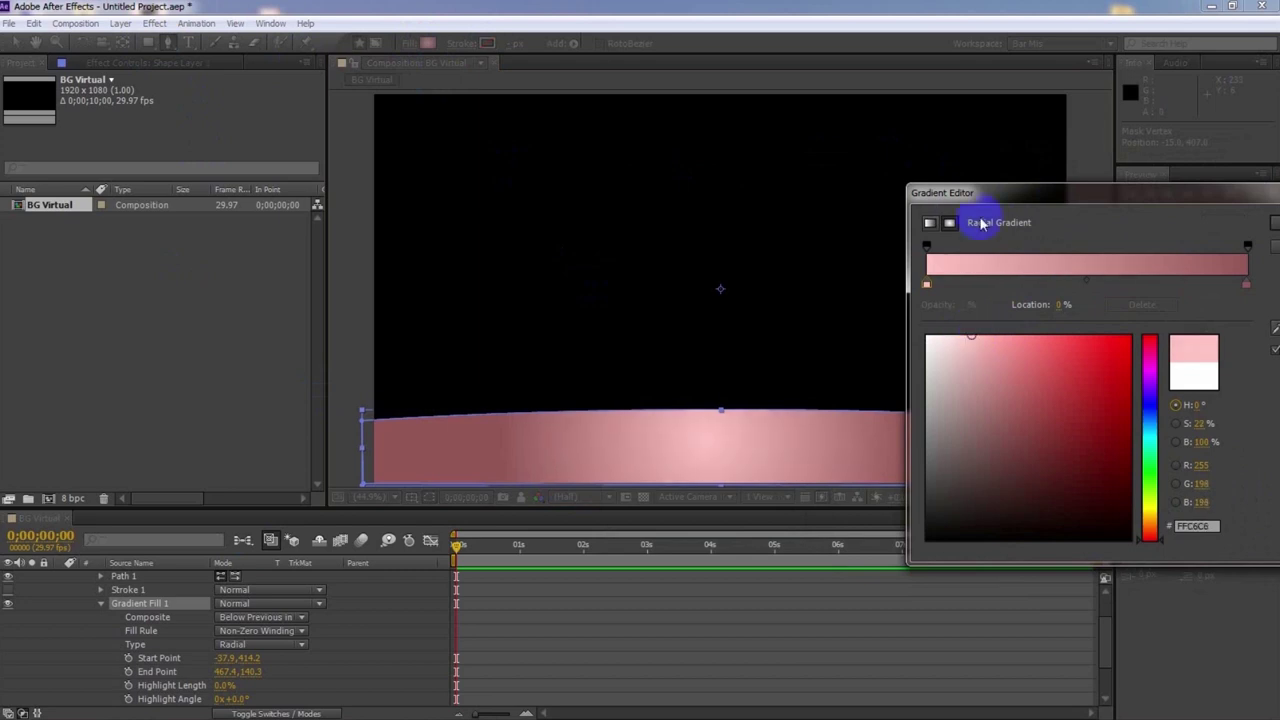
{"action": "left_click_drag", "start_coordinate": [985, 193], "coordinate": [742, 198]}
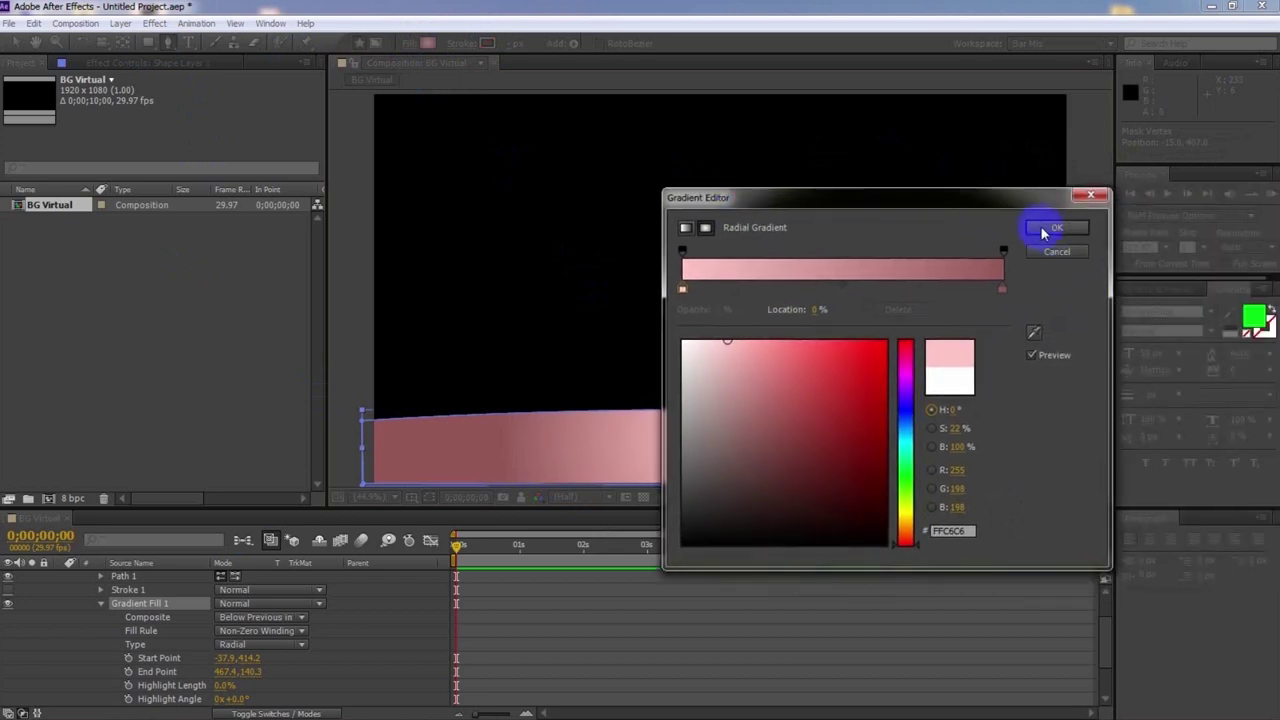
{"action": "left_click", "coordinate": [1043, 232]}
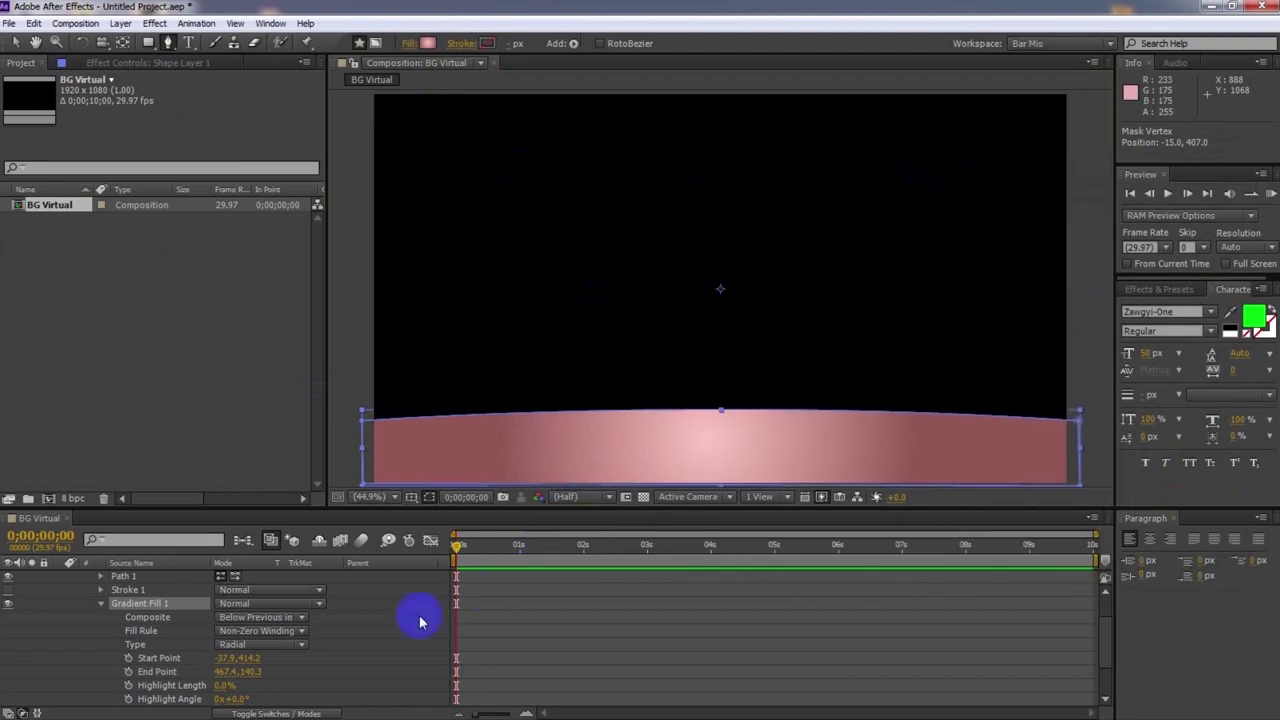
Collapse the floor shape layer's properties and rename the layer as Background
{"action": "left_click", "coordinate": [100, 604]}
{"action": "left_click", "coordinate": [87, 605]}
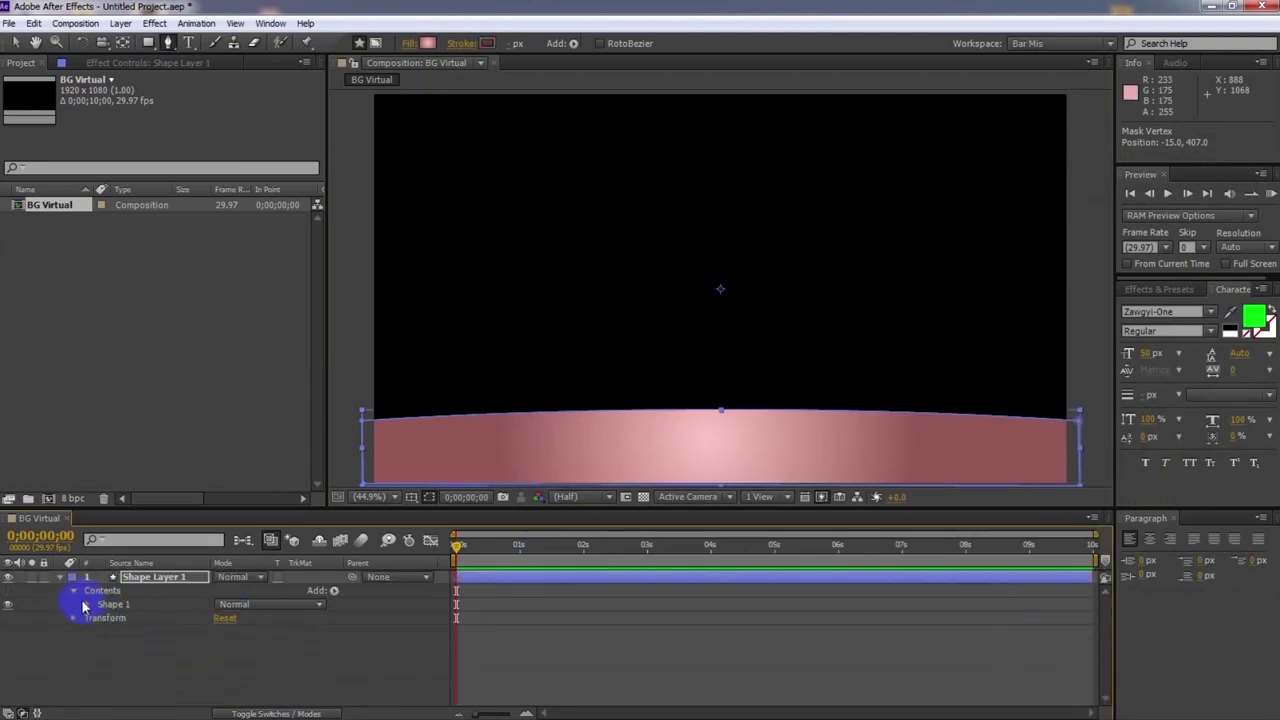
{"action": "left_click", "coordinate": [72, 591]}
{"action": "left_click", "coordinate": [63, 580]}
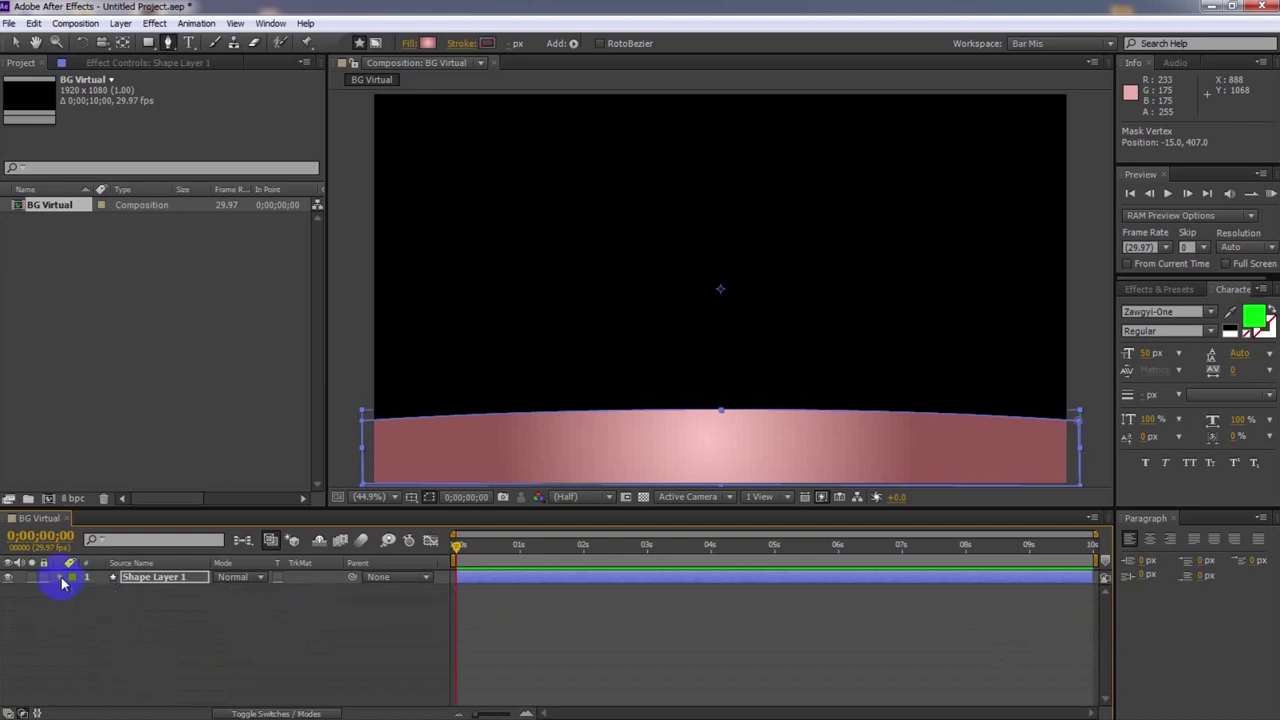
{"action": "left_click", "coordinate": [157, 585]}
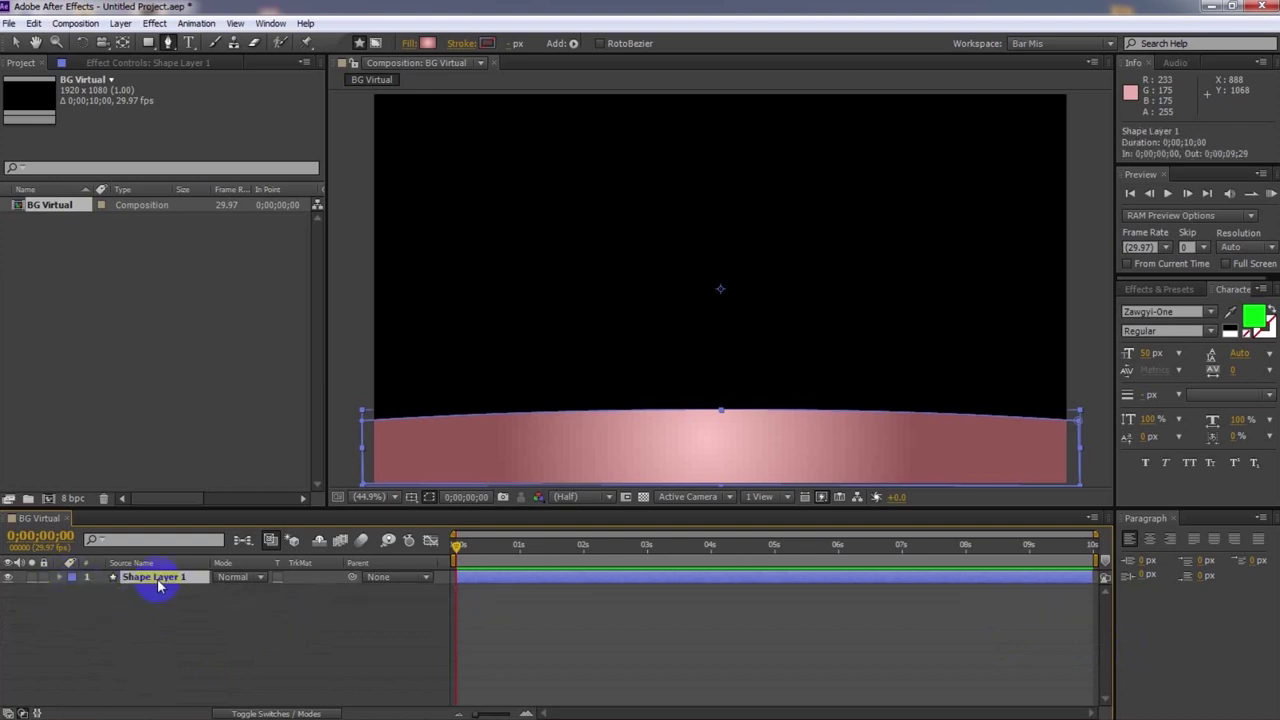
{"action": "right_click", "coordinate": [157, 585]}
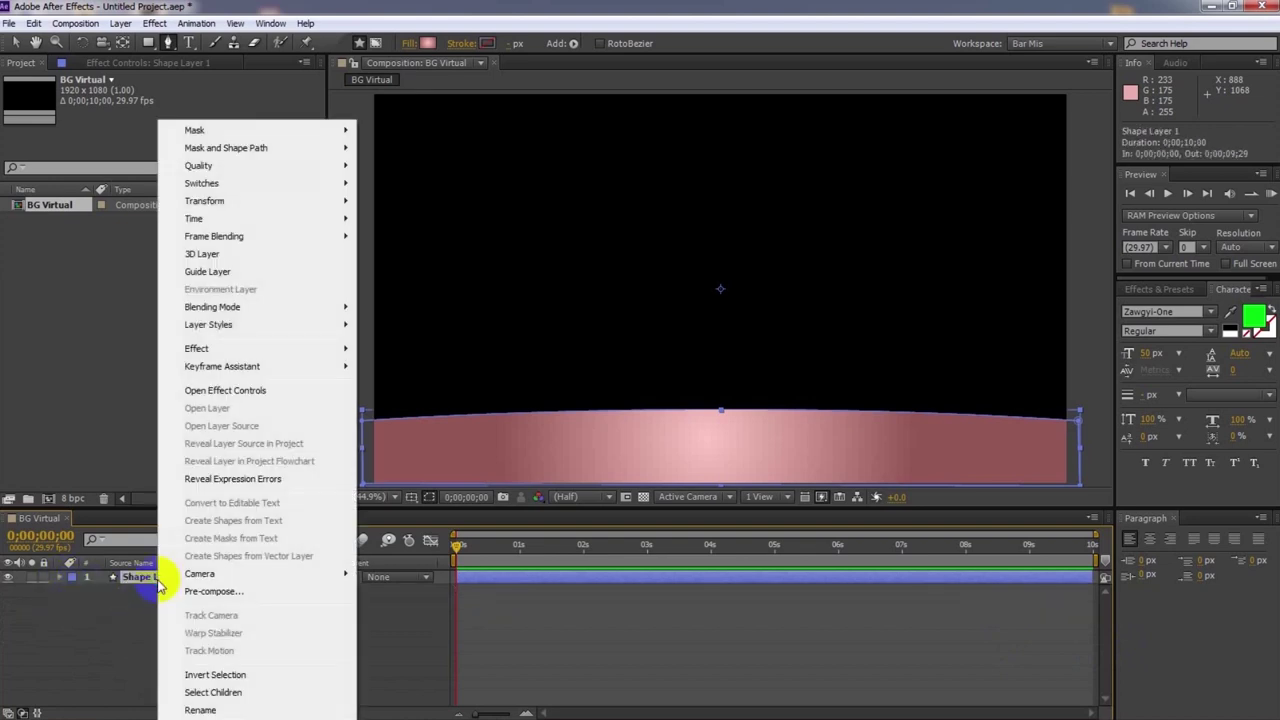
{"action": "left_click", "coordinate": [200, 710]}
{"action": "type", "text": "Backgr"}
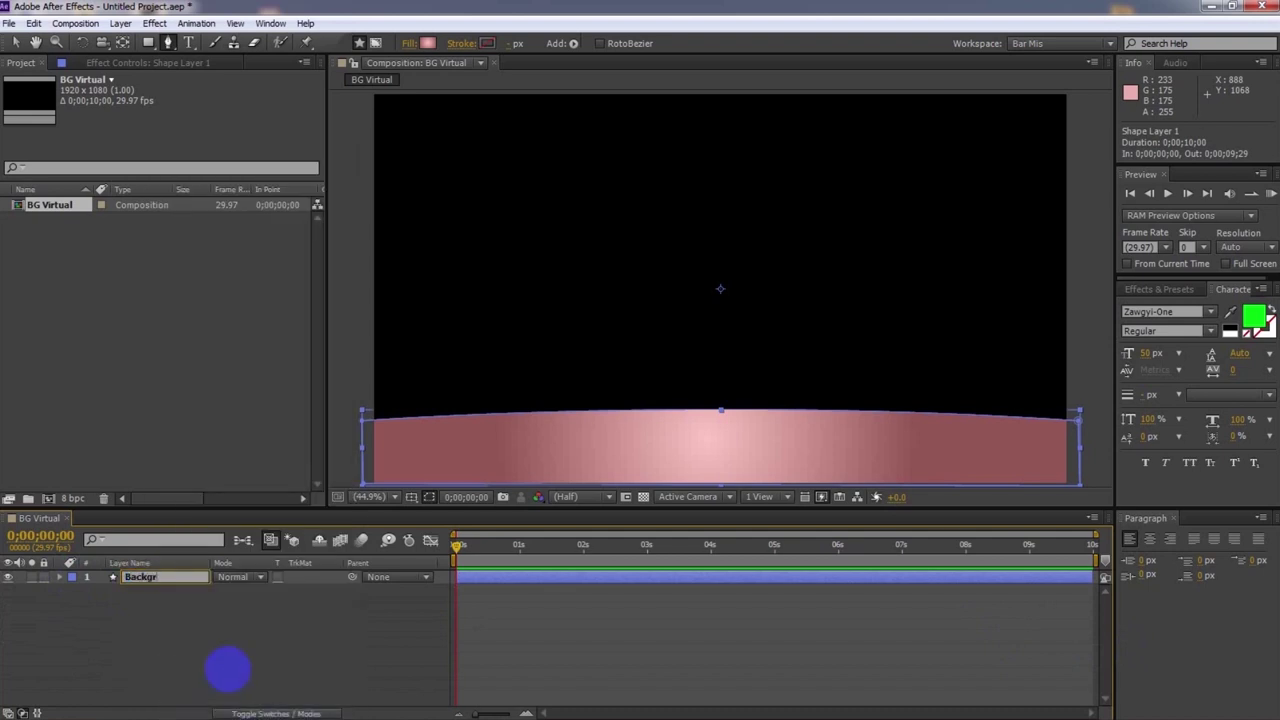
{"action": "type", "text": "ound"}
{"action": "left_click", "coordinate": [188, 636]}
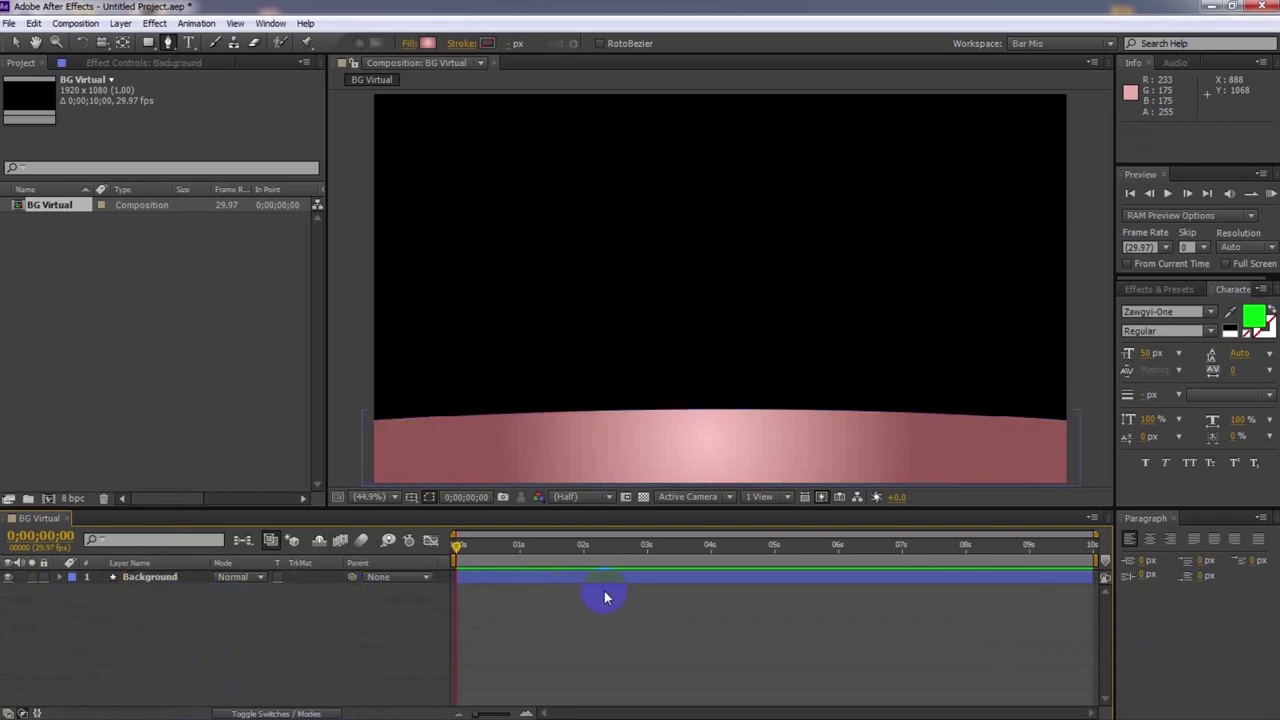
Add a Bevel and Emboss layer style to the Background layer
{"action": "left_click", "coordinate": [163, 583]}
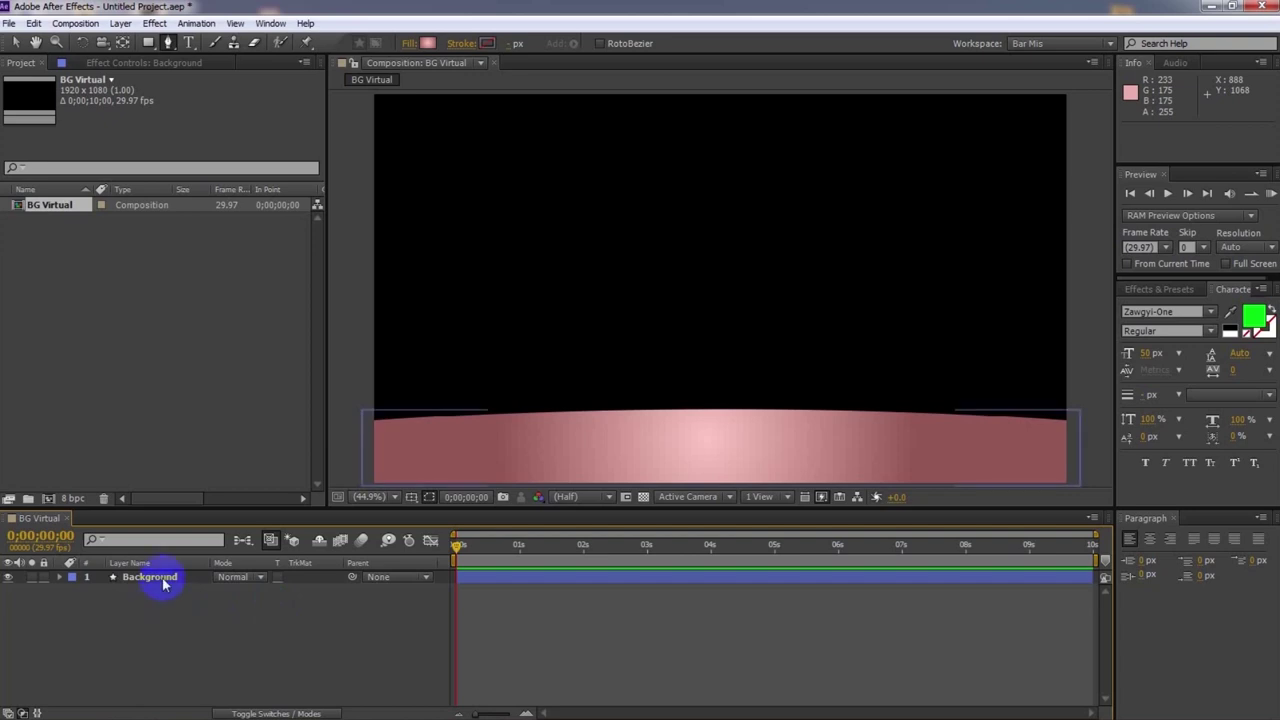
{"action": "right_click", "coordinate": [163, 583]}
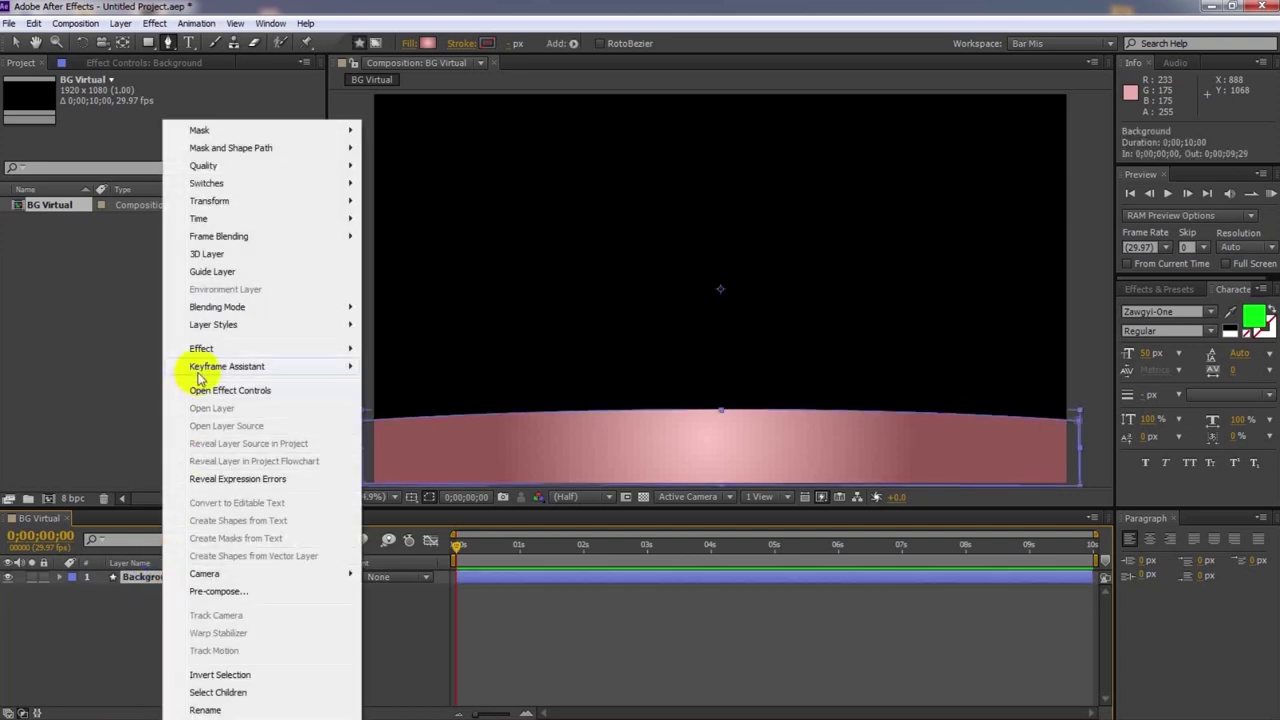
{"action": "mouse_move", "coordinate": [338, 325]}
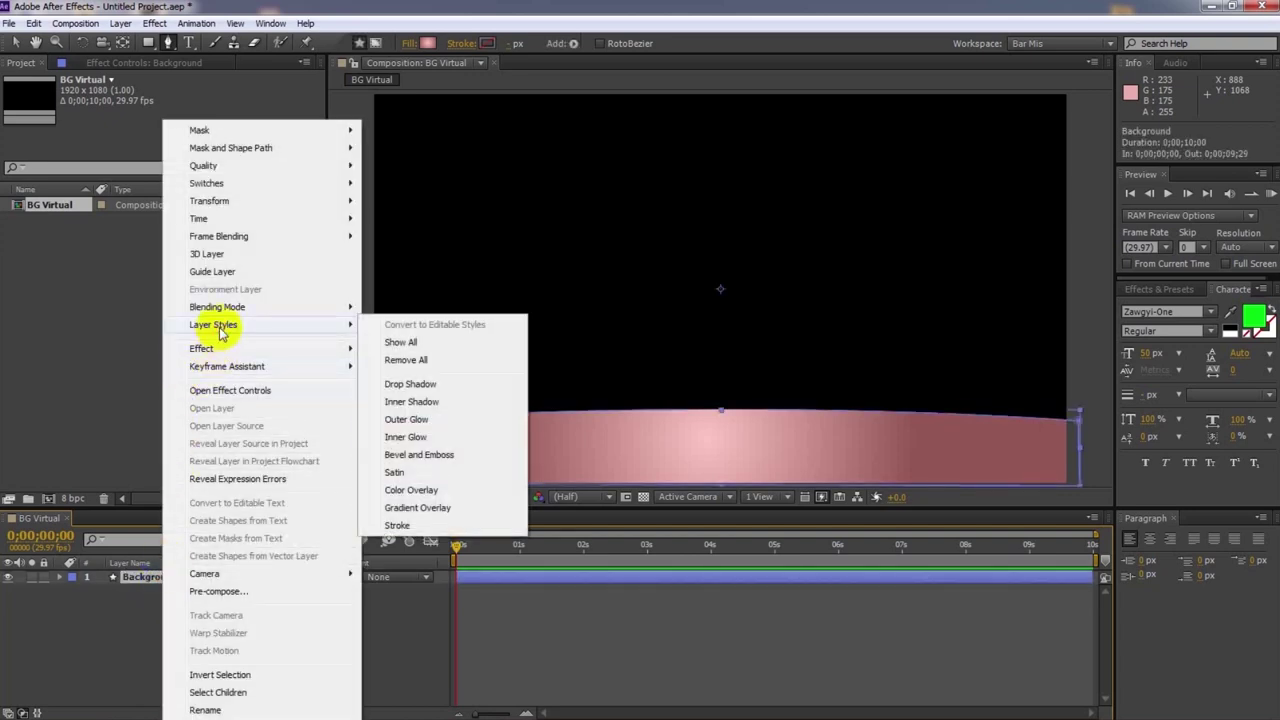
{"action": "left_click", "coordinate": [402, 458]}
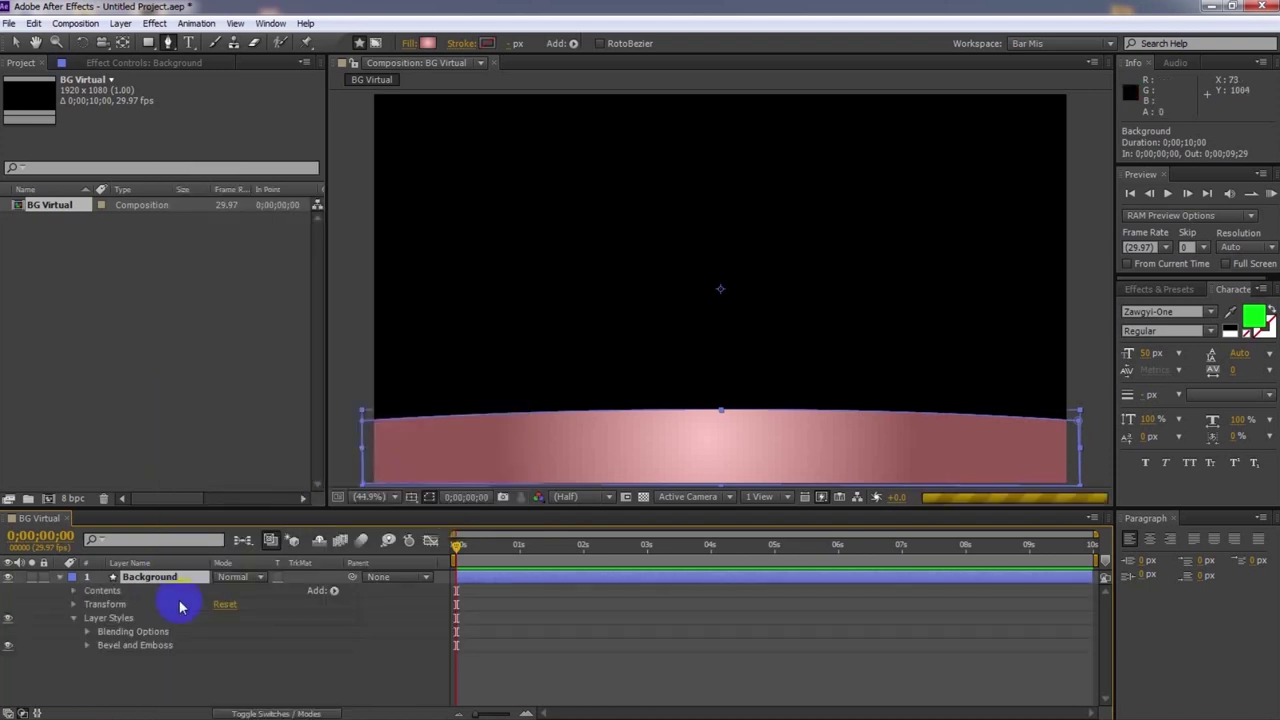
Set the floor's Bevel and Emboss size to 13, direction to Down and soften to 13.5
{"action": "left_click", "coordinate": [87, 646]}
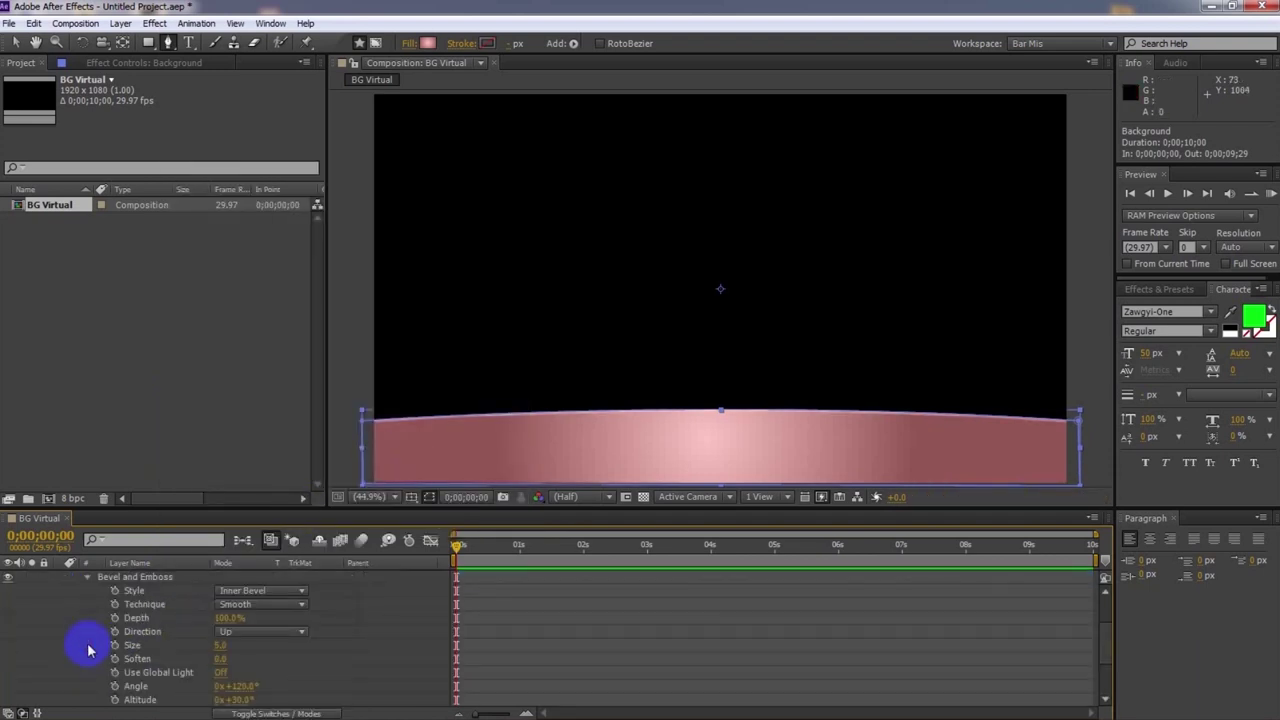
{"action": "left_click_drag", "start_coordinate": [218, 646], "coordinate": [227, 652]}
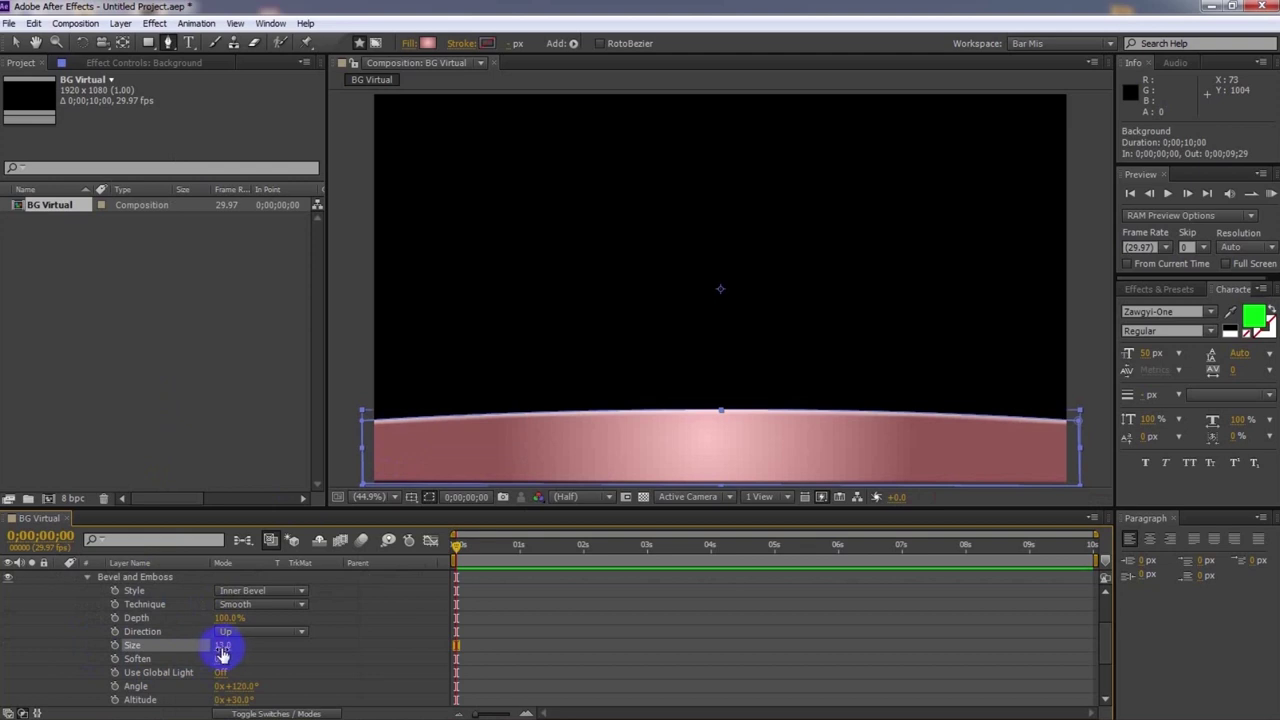
{"action": "left_click_drag", "start_coordinate": [232, 632], "coordinate": [250, 668]}
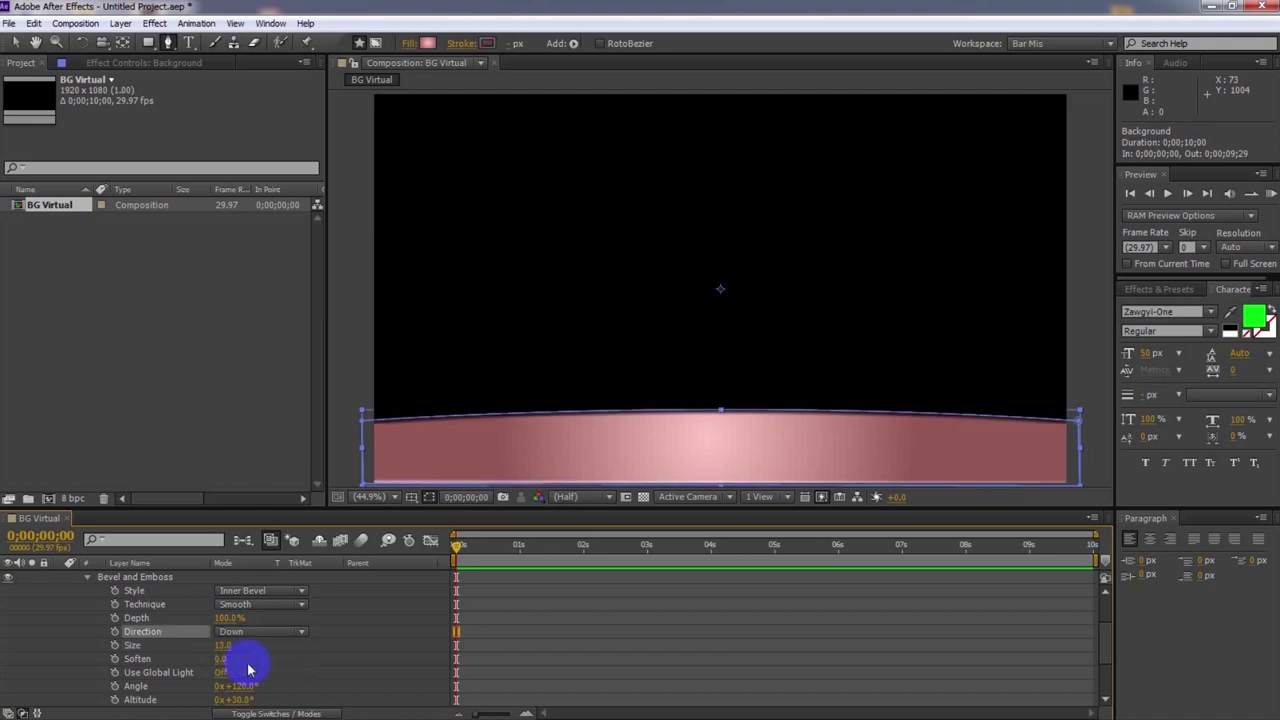
{"action": "left_click_drag", "start_coordinate": [222, 660], "coordinate": [295, 648]}
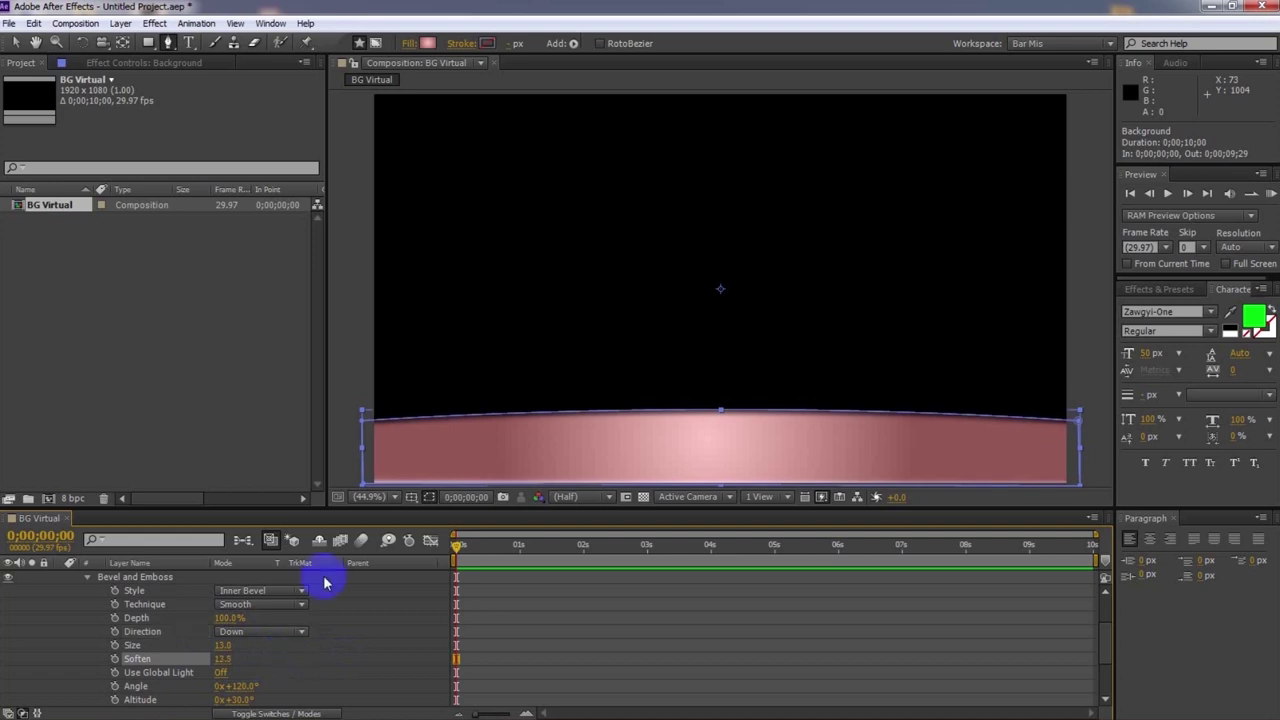
Pull the floor shape's two bottom corner points down, farther below the edge of the frame
{"action": "left_click", "coordinate": [362, 489]}
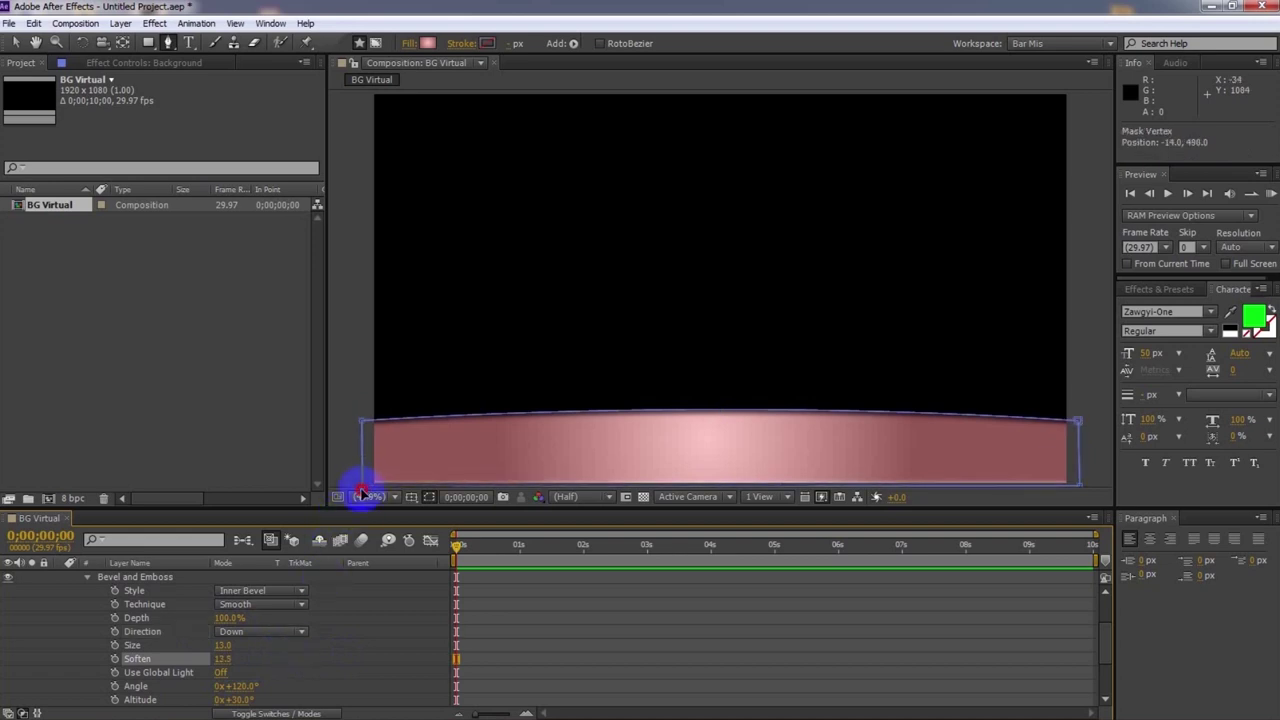
{"action": "left_click", "coordinate": [1079, 487]}
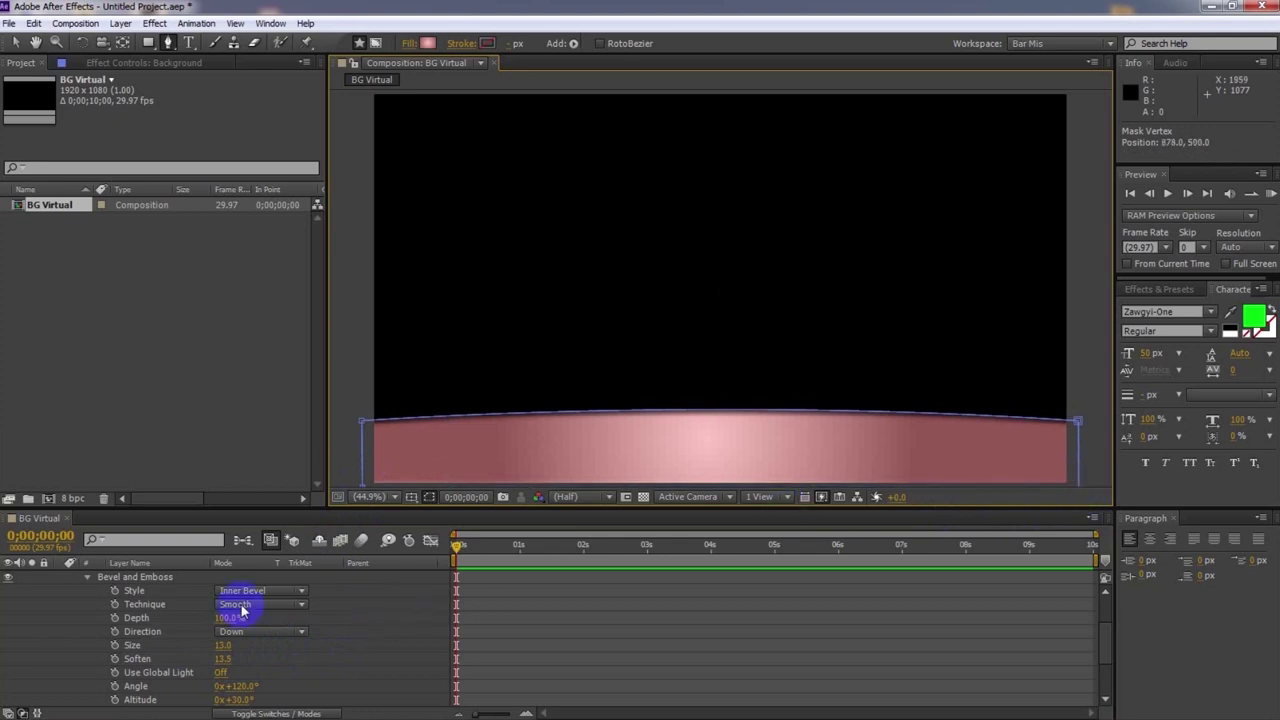
Set the floor's Bevel and Emboss soften to 16 and size to 10, and collapse the Background layer
{"action": "left_click", "coordinate": [222, 659]}
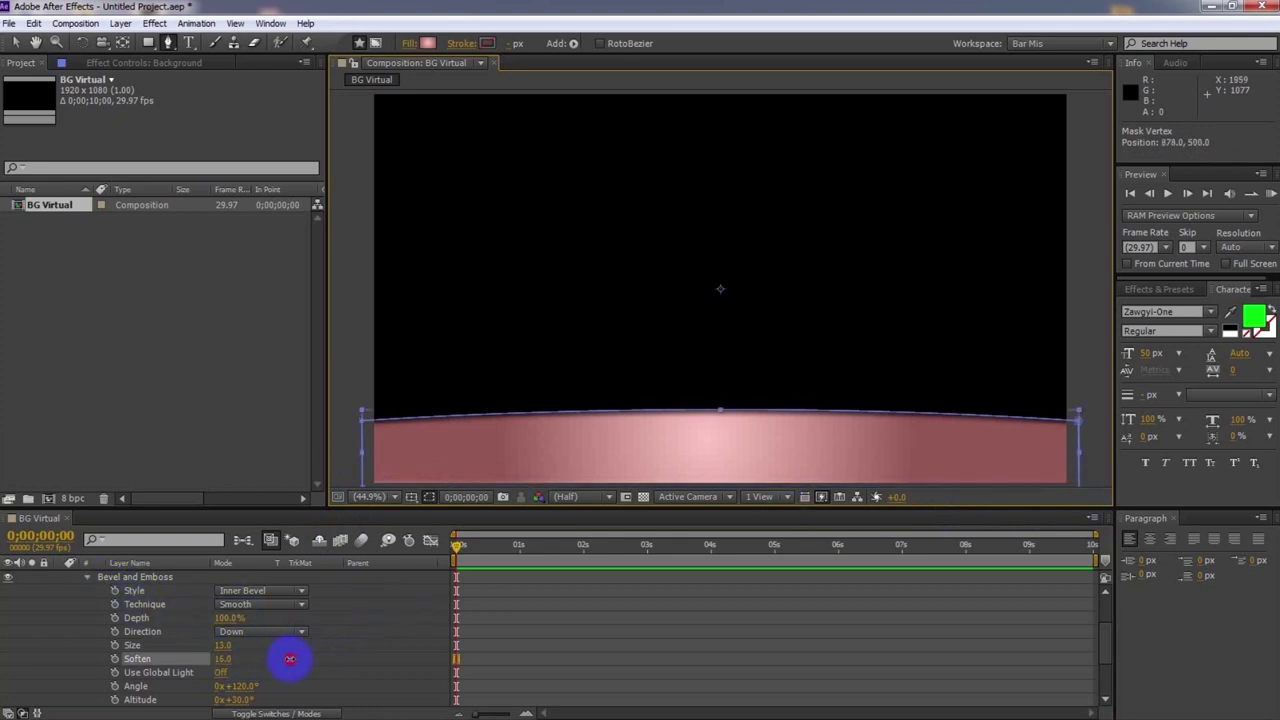
{"action": "left_click", "coordinate": [306, 662]}
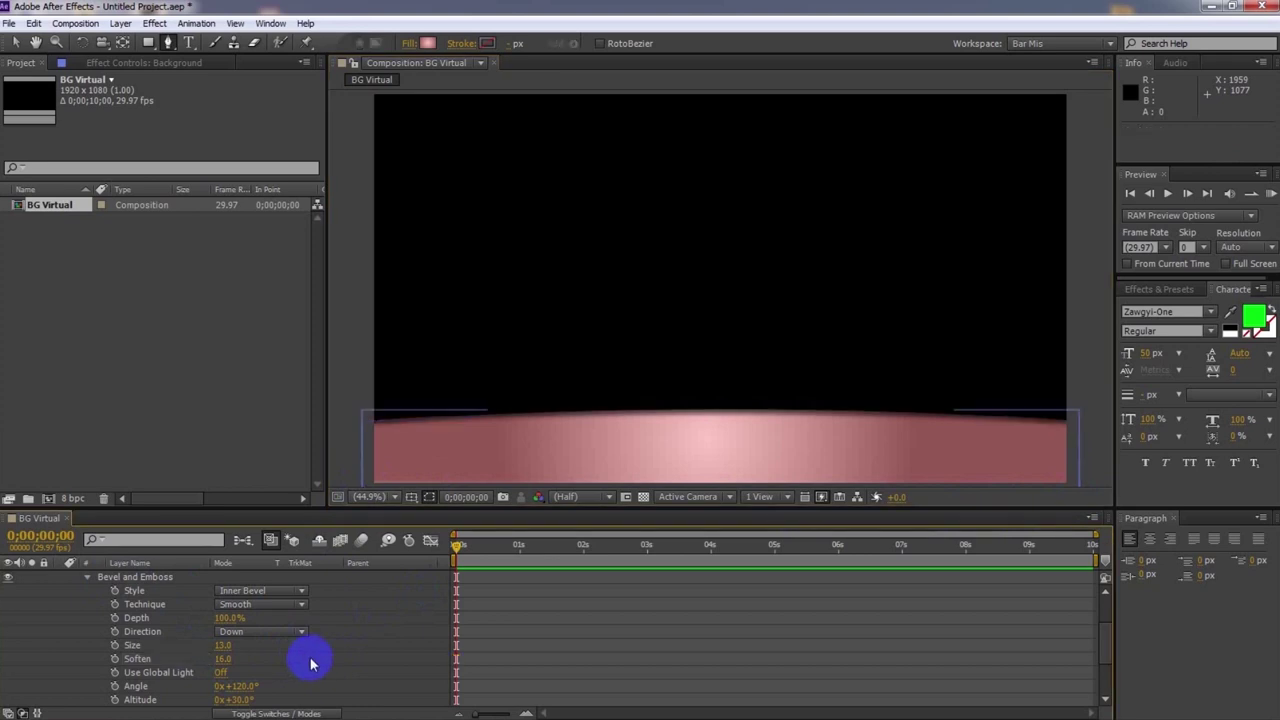
{"action": "left_click", "coordinate": [223, 645]}
{"action": "type", "text": "10"}
{"action": "key", "text": "Return"}
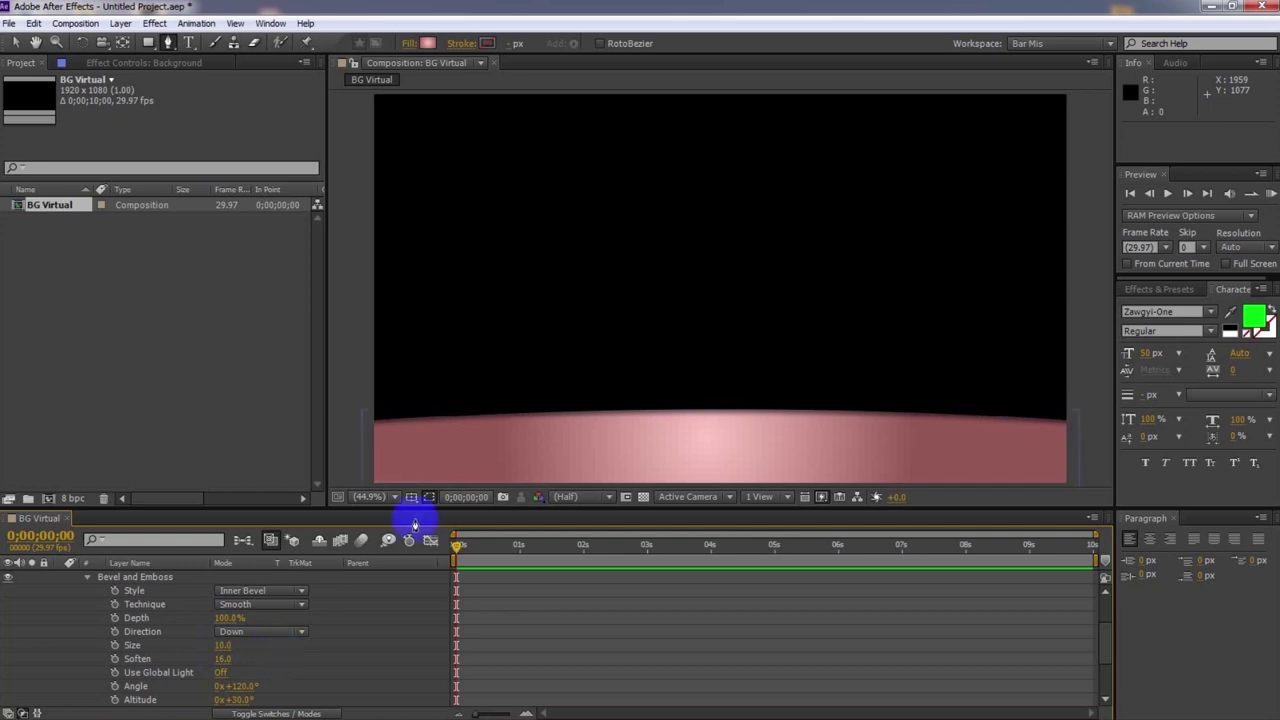
{"action": "left_click", "coordinate": [88, 581]}
{"action": "left_click", "coordinate": [59, 579]}
{"action": "left_click", "coordinate": [158, 630]}
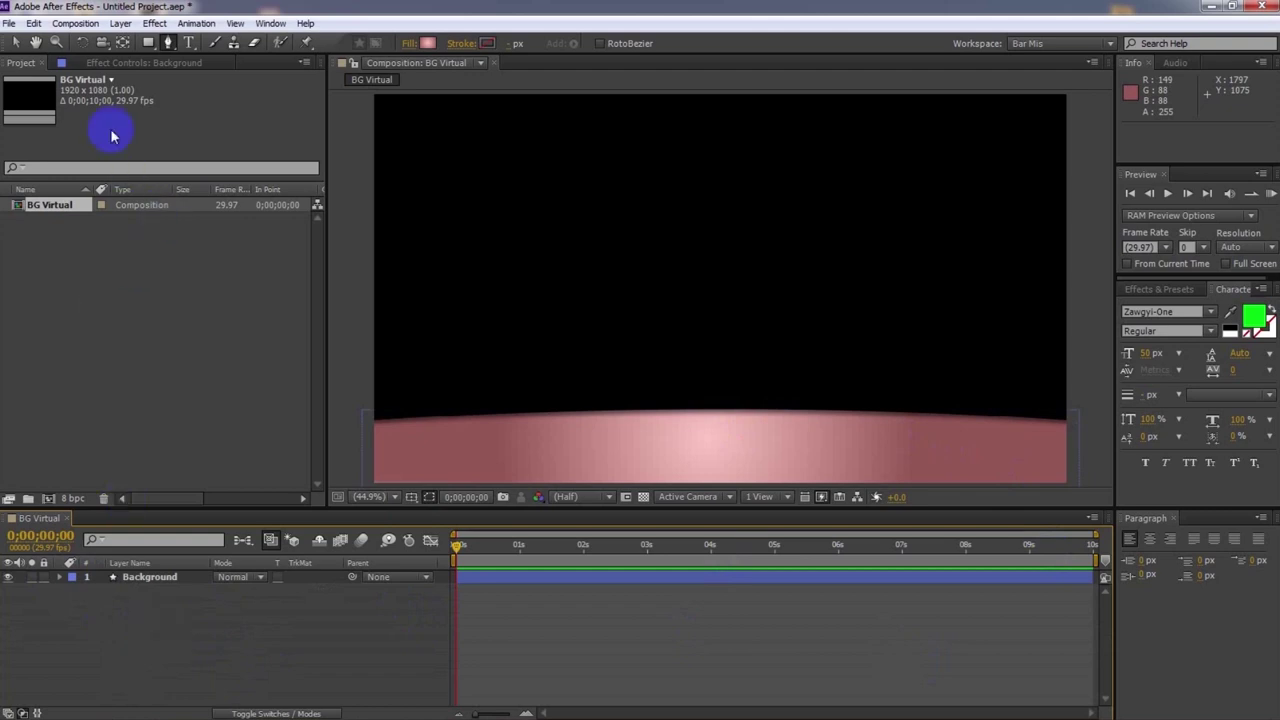
Draw a wall rectangle about 1659 by 779 px on a new shape layer, centered in the frame and slightly overlapping the floor
{"action": "left_click", "coordinate": [151, 47]}
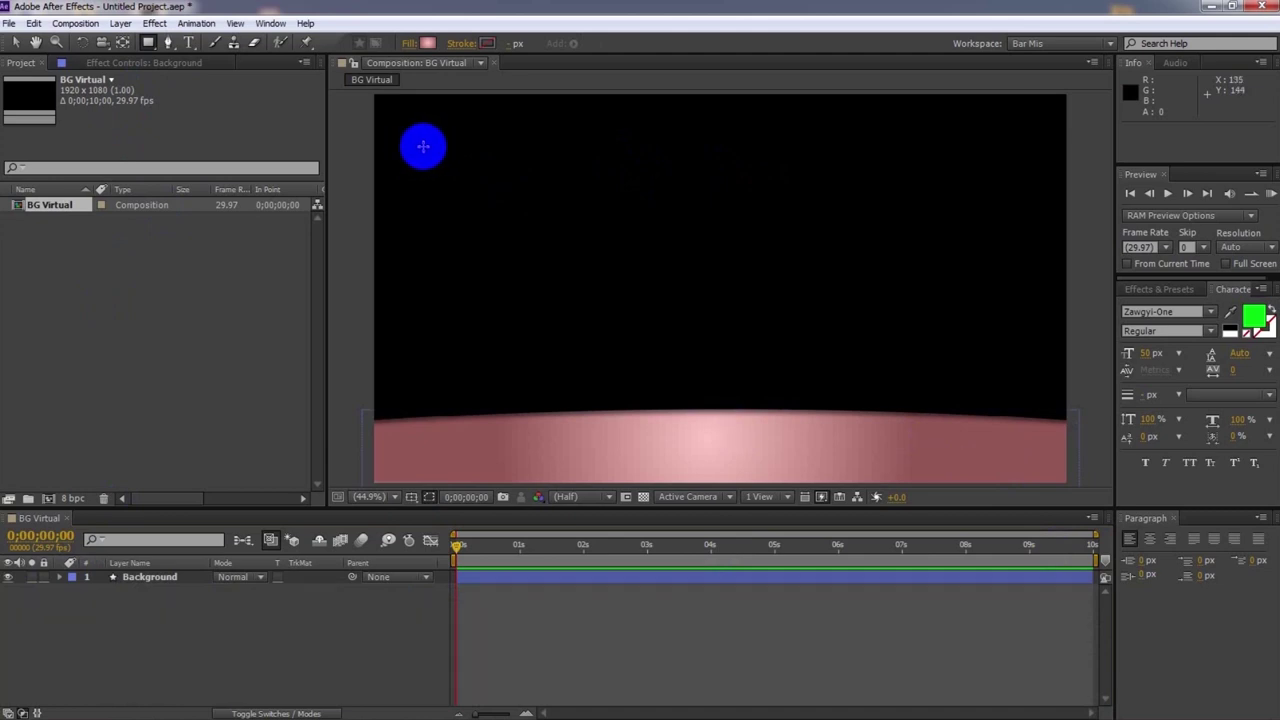
{"action": "mouse_move", "coordinate": [422, 145]}
{"action": "left_mouse_down"}
{"action": "mouse_move", "coordinate": [441, 245]}
{"action": "mouse_move", "coordinate": [617, 394]}
{"action": "mouse_move", "coordinate": [837, 426]}
{"action": "mouse_move", "coordinate": [1021, 427]}
{"action": "left_mouse_up"}
{"action": "left_click", "coordinate": [700, 449]}
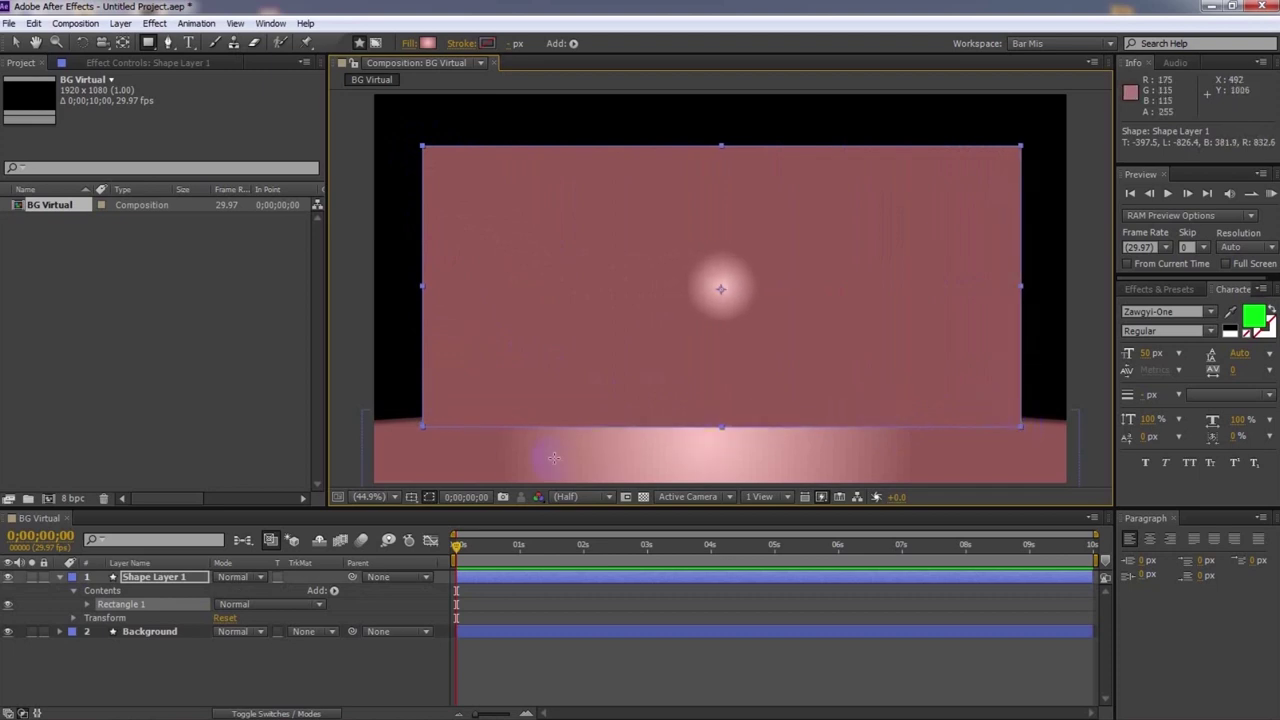
Rename the new rectangle's shape layer as BG 2 and collapse its properties
{"action": "left_click", "coordinate": [142, 579]}
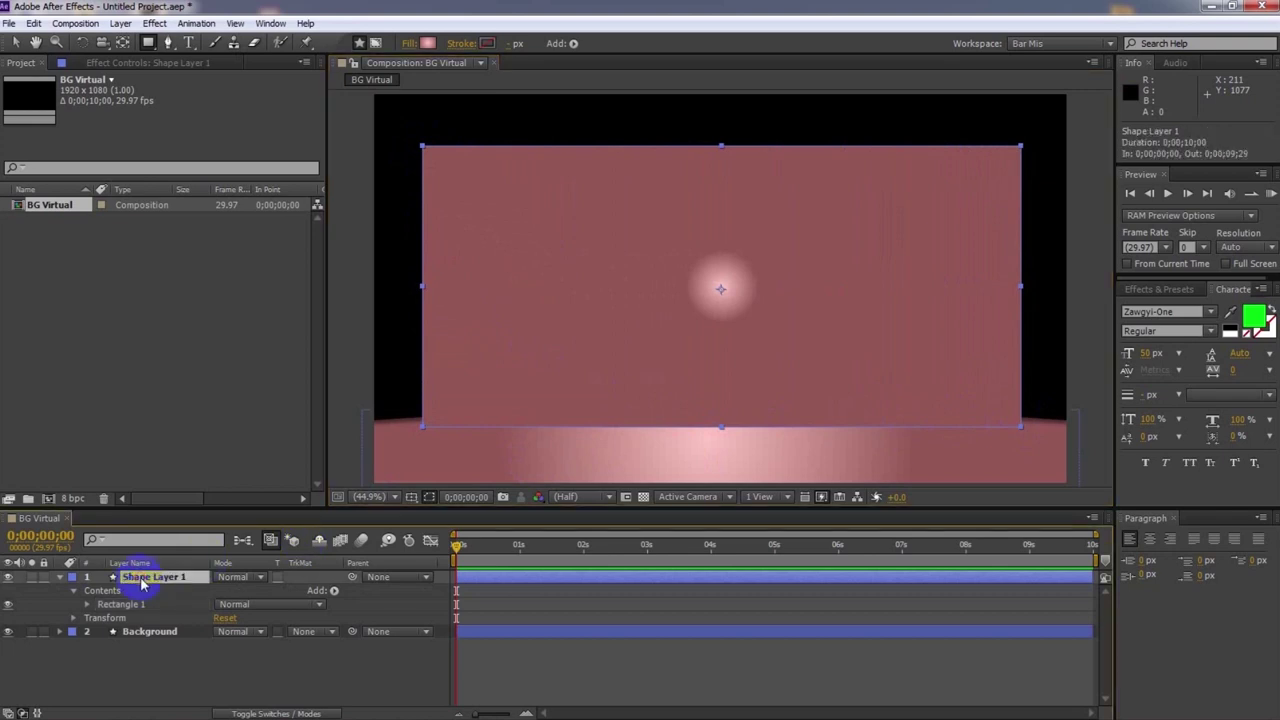
{"action": "right_click", "coordinate": [142, 586]}
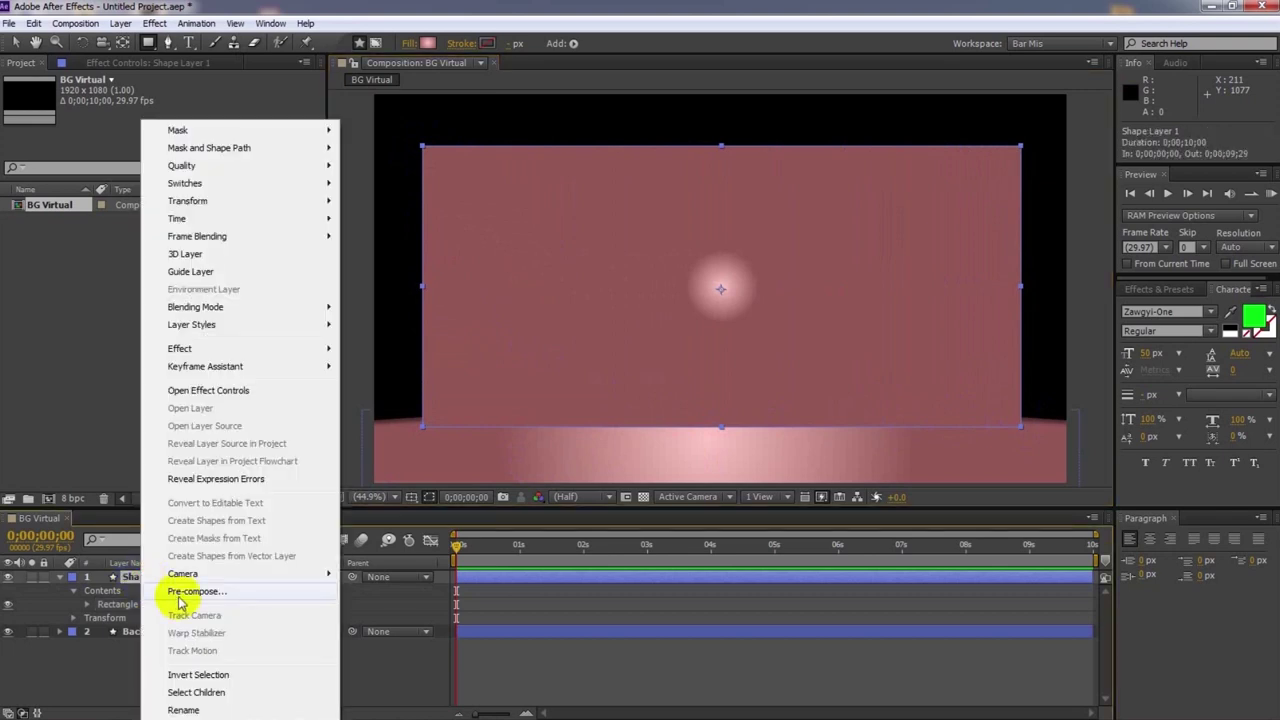
{"action": "left_click", "coordinate": [180, 709]}
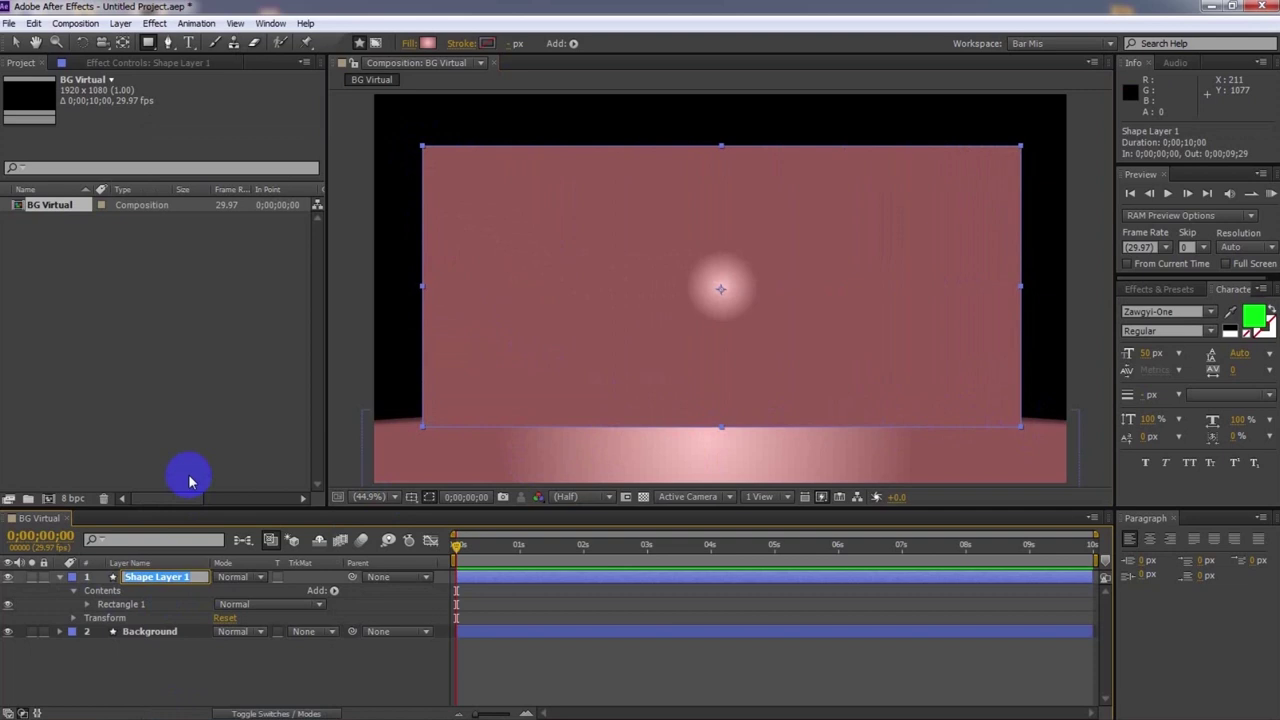
{"action": "type", "text": "BG 2"}
{"action": "left_click", "coordinate": [148, 660]}
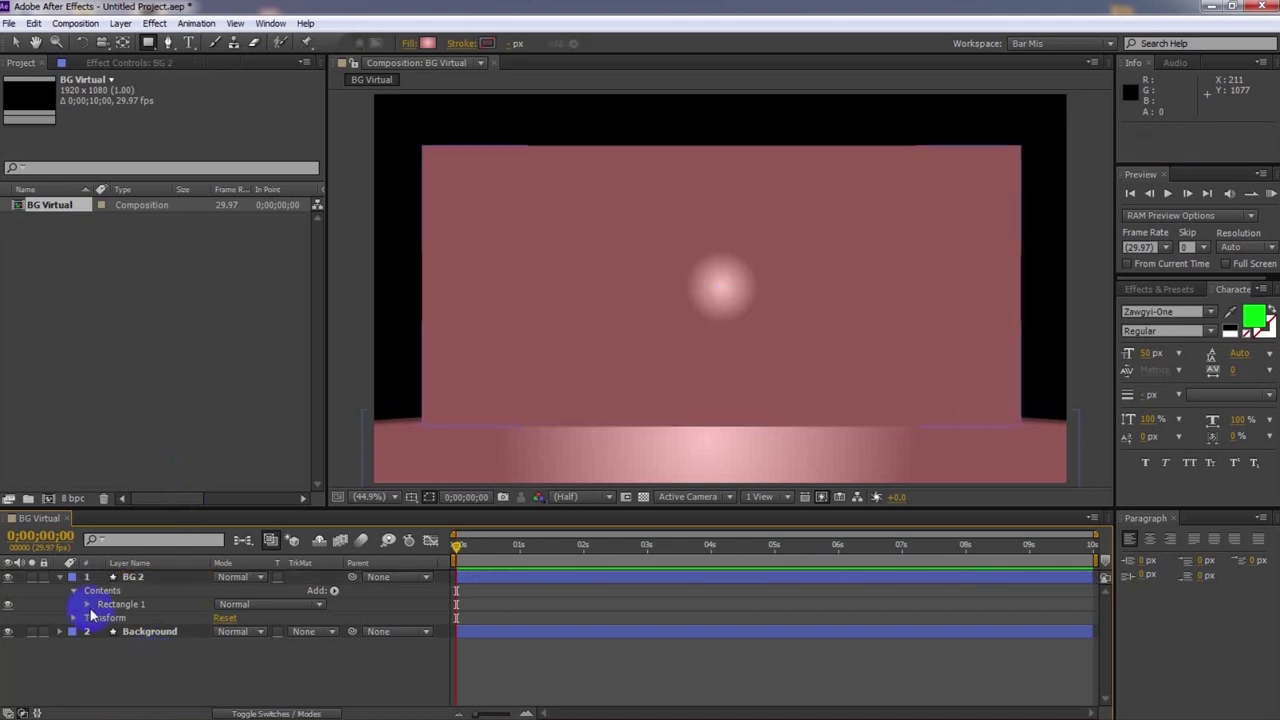
{"action": "left_click", "coordinate": [62, 585]}
Change the BG 2 rectangle's fill type to Solid Color
{"action": "left_click", "coordinate": [132, 577]}
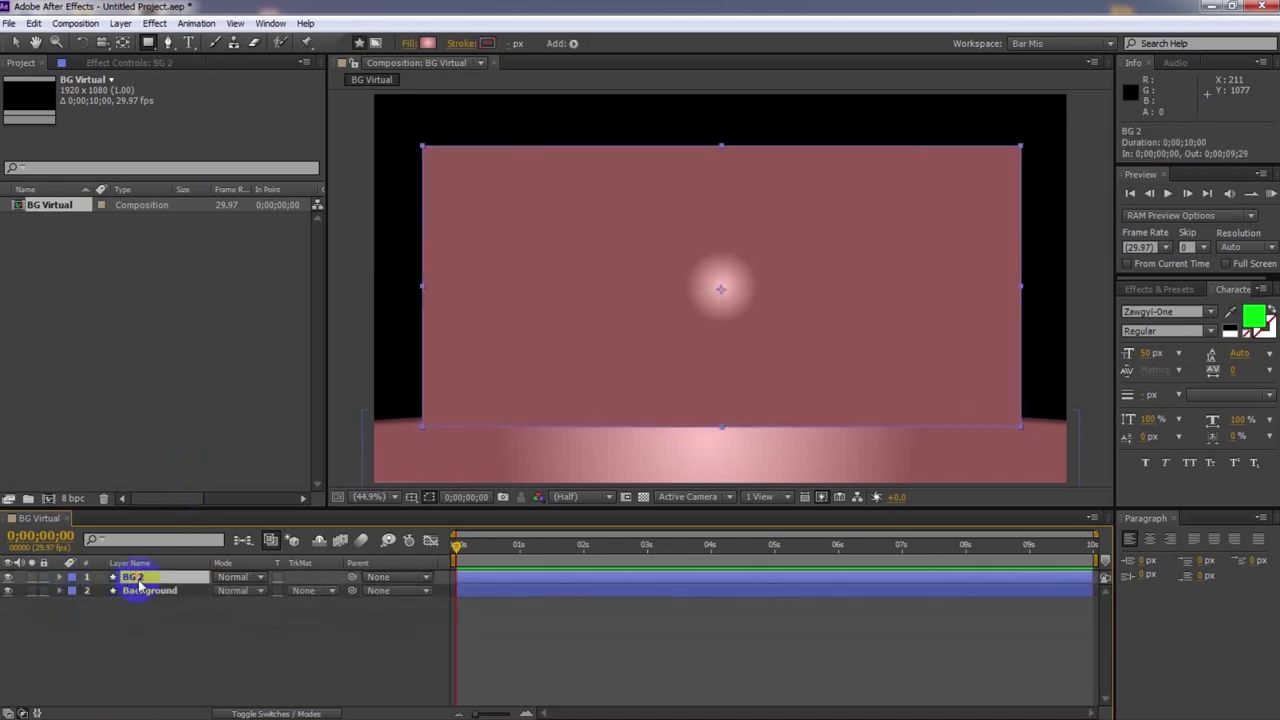
{"action": "left_click", "coordinate": [851, 292]}
{"action": "left_click", "coordinate": [406, 46]}
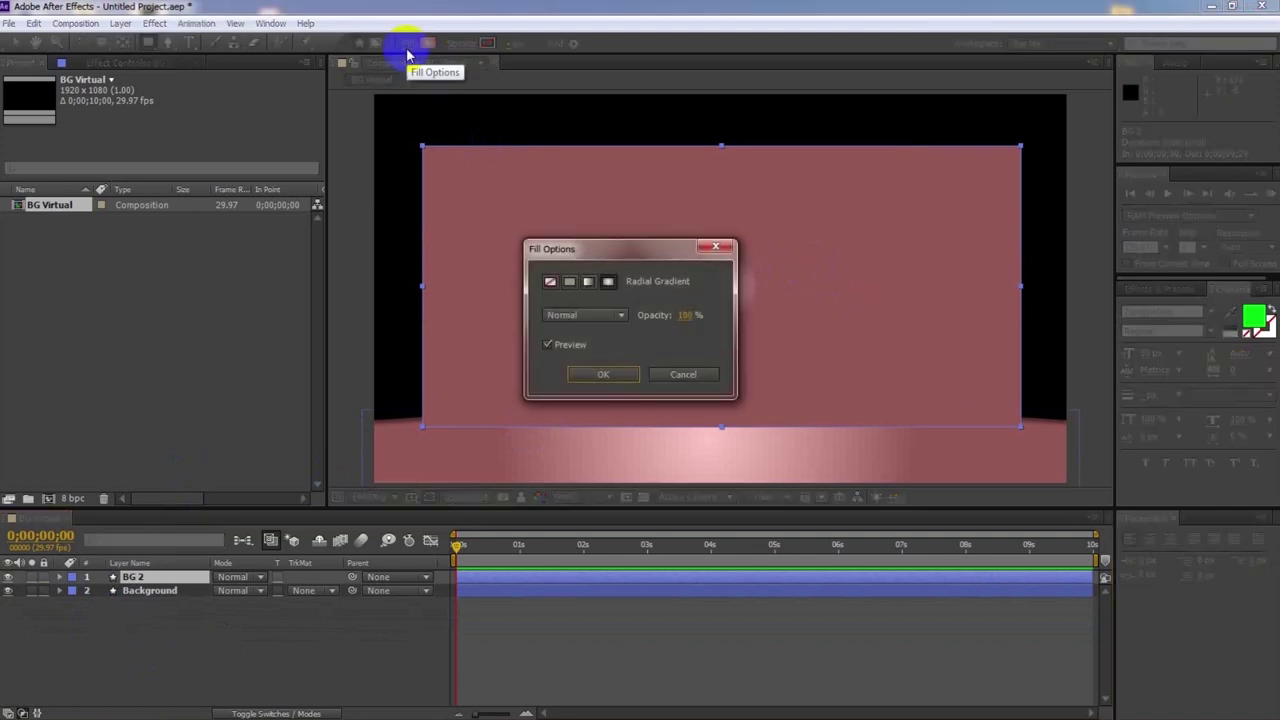
{"action": "left_click", "coordinate": [569, 282]}
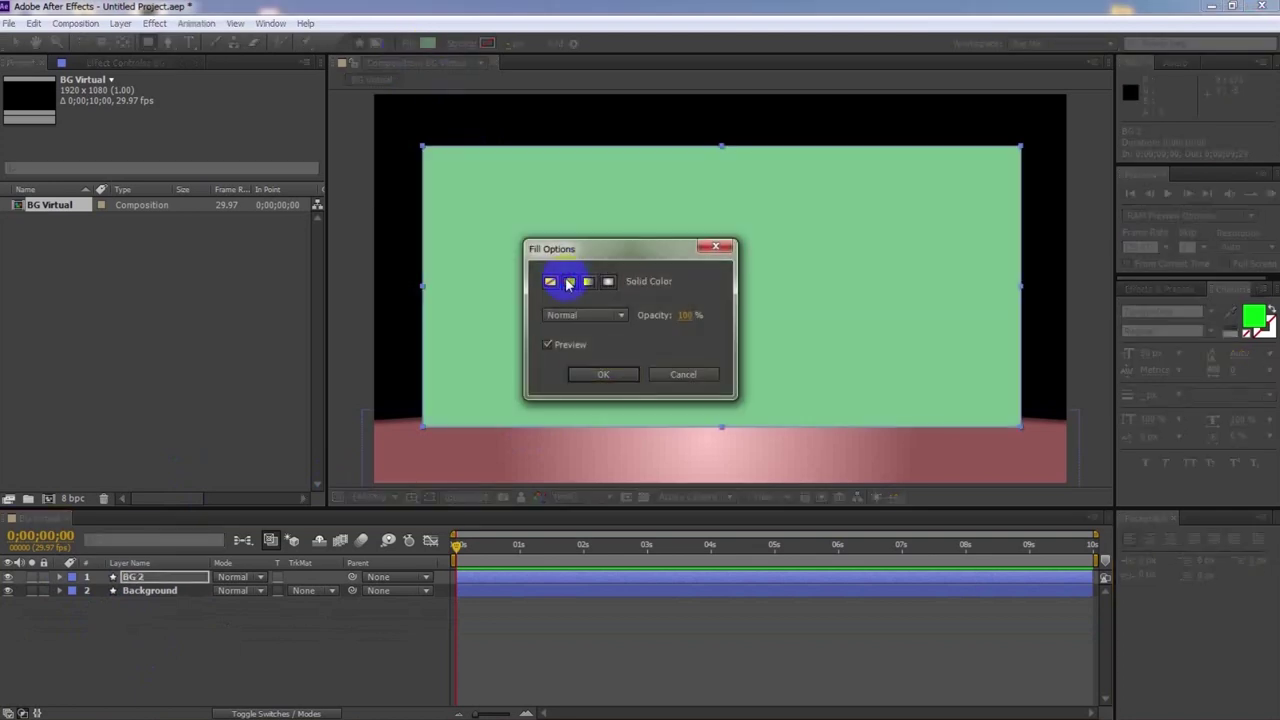
{"action": "left_click", "coordinate": [610, 375]}
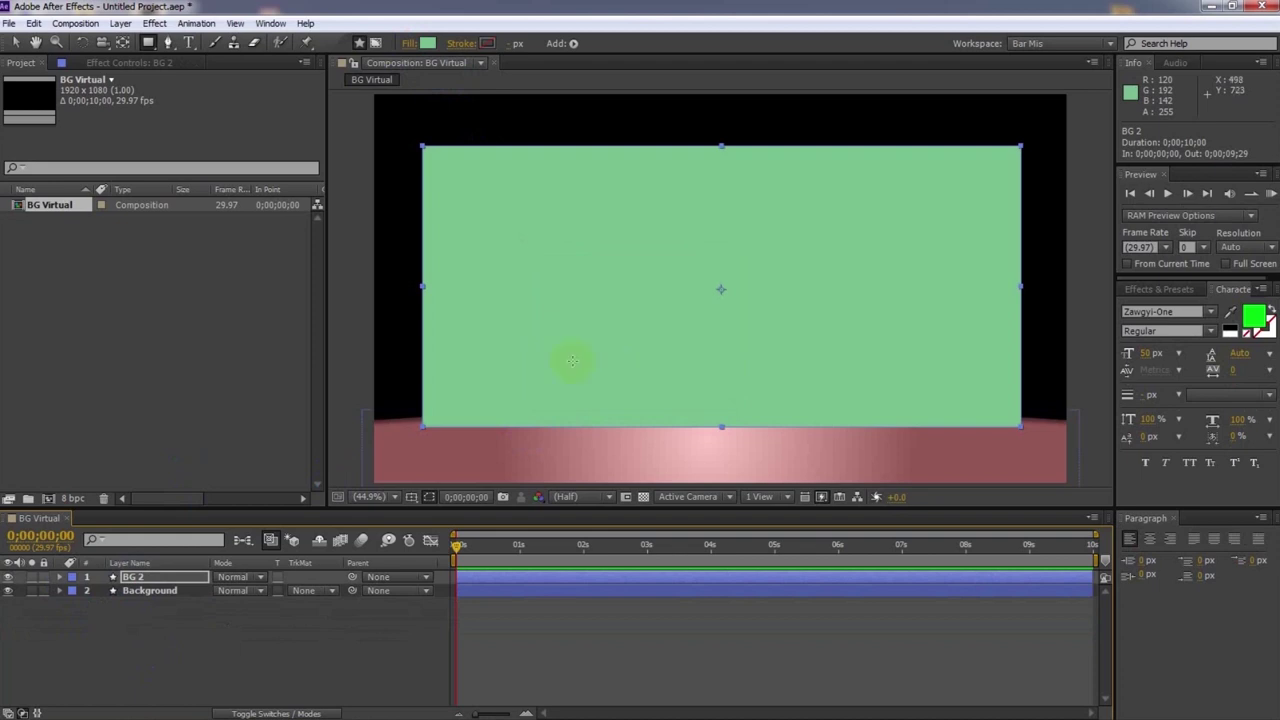
Set the BG 2 rectangle's fill color to near-white F7F7F7
{"action": "left_click", "coordinate": [428, 43]}
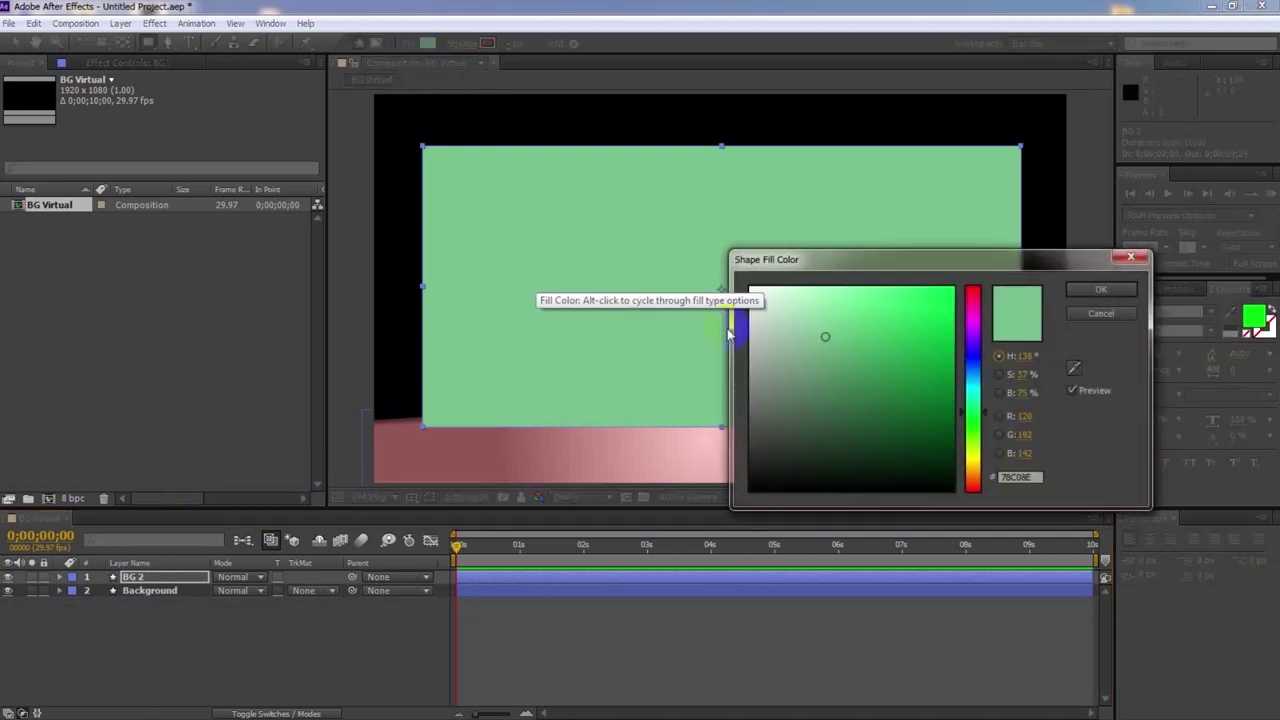
{"action": "left_click_drag", "start_coordinate": [766, 309], "coordinate": [740, 292]}
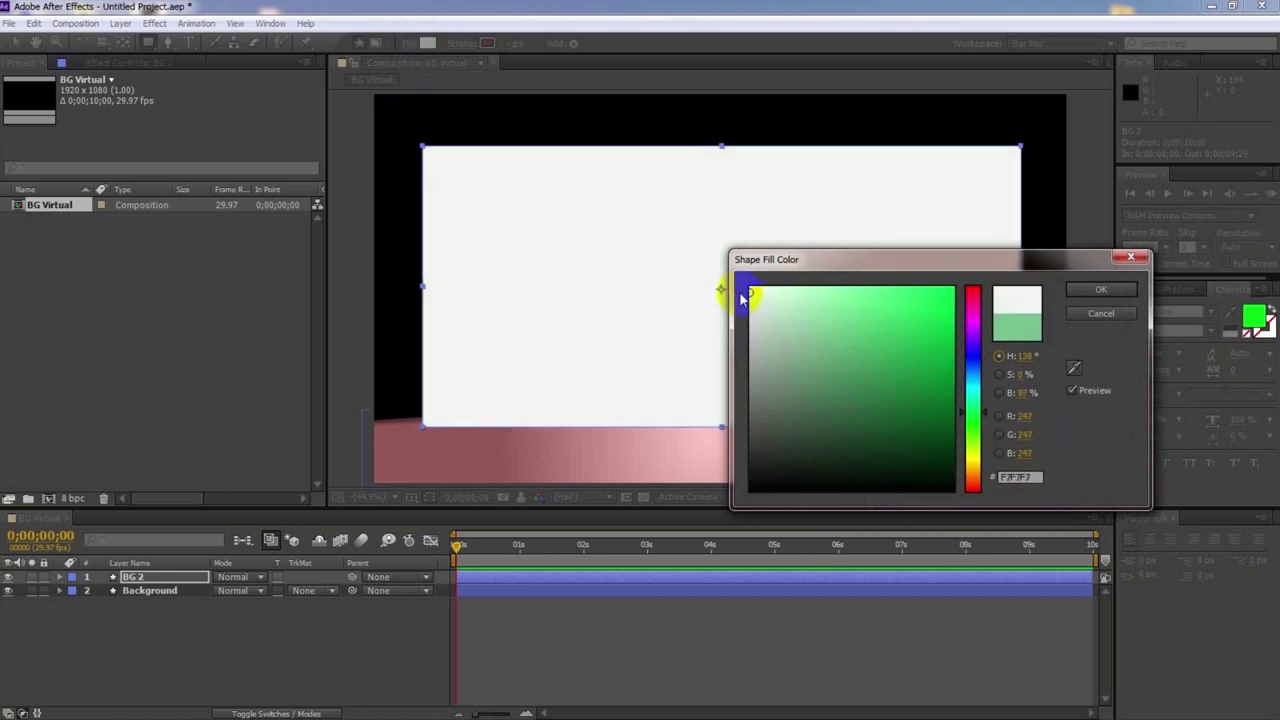
{"action": "left_click", "coordinate": [1095, 294]}
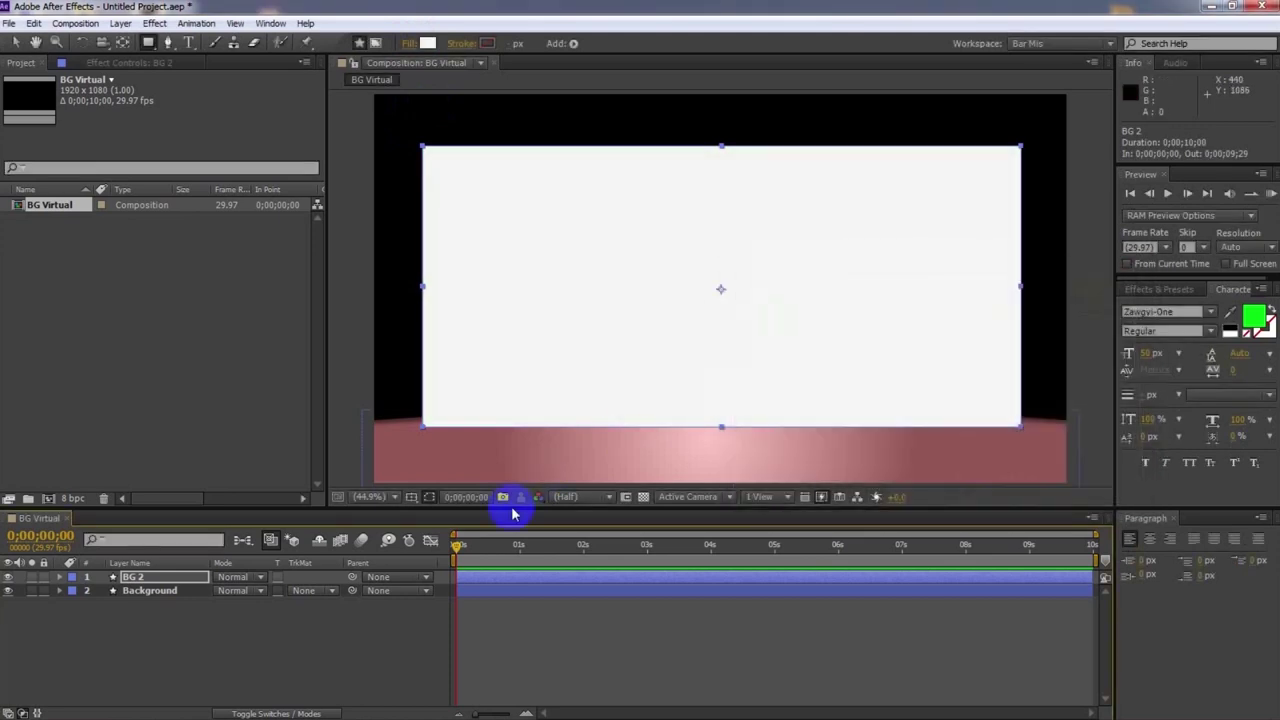
Move the BG 2 layer below the Background layer so the wall sits behind the floor
{"action": "left_click", "coordinate": [153, 578]}
{"action": "left_click_drag", "start_coordinate": [153, 578], "coordinate": [157, 603]}
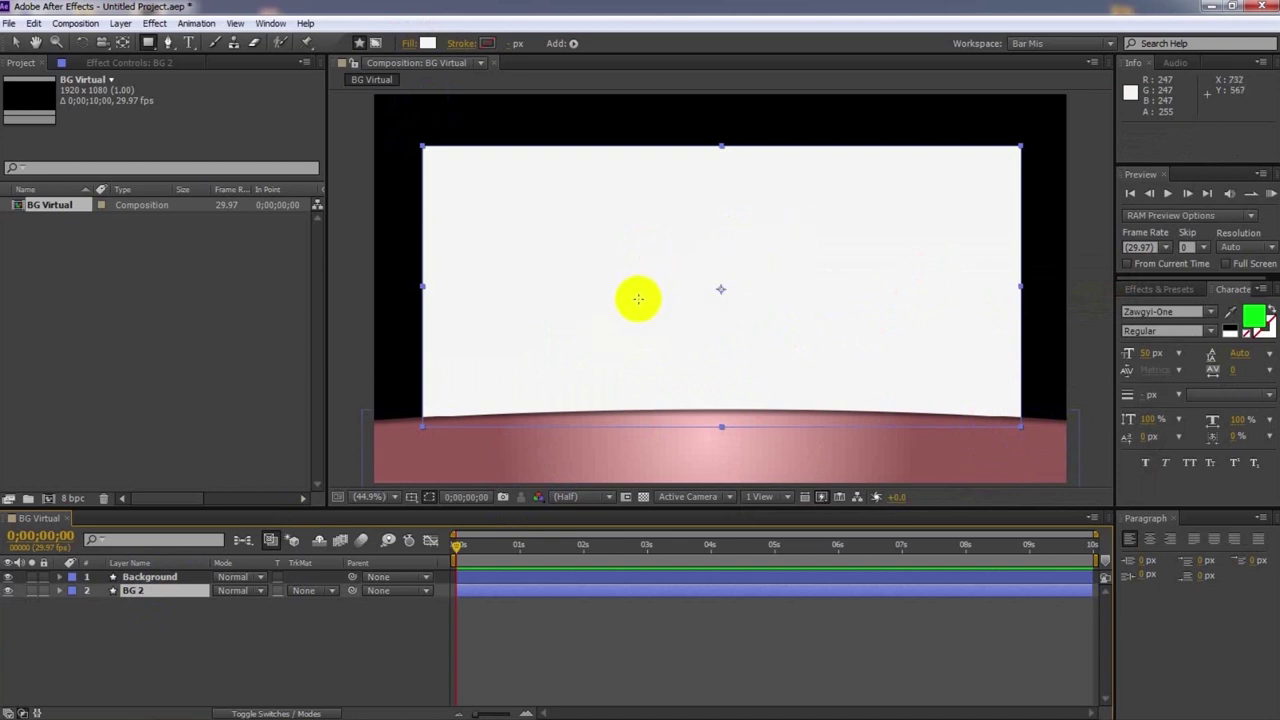
{"action": "left_click", "coordinate": [345, 658]}
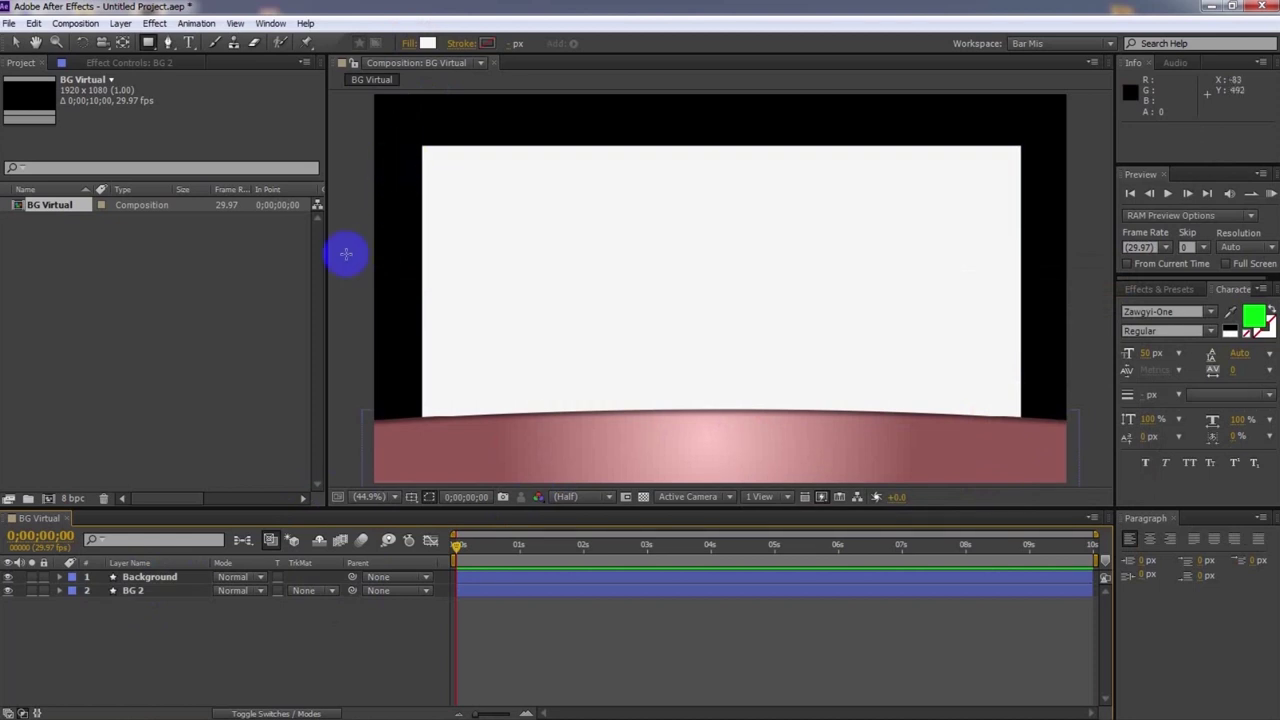
Draw a rectangle spanning the full frame width from the top edge onto the floor and fill it with bright turquoise green
{"action": "left_click", "coordinate": [148, 44]}
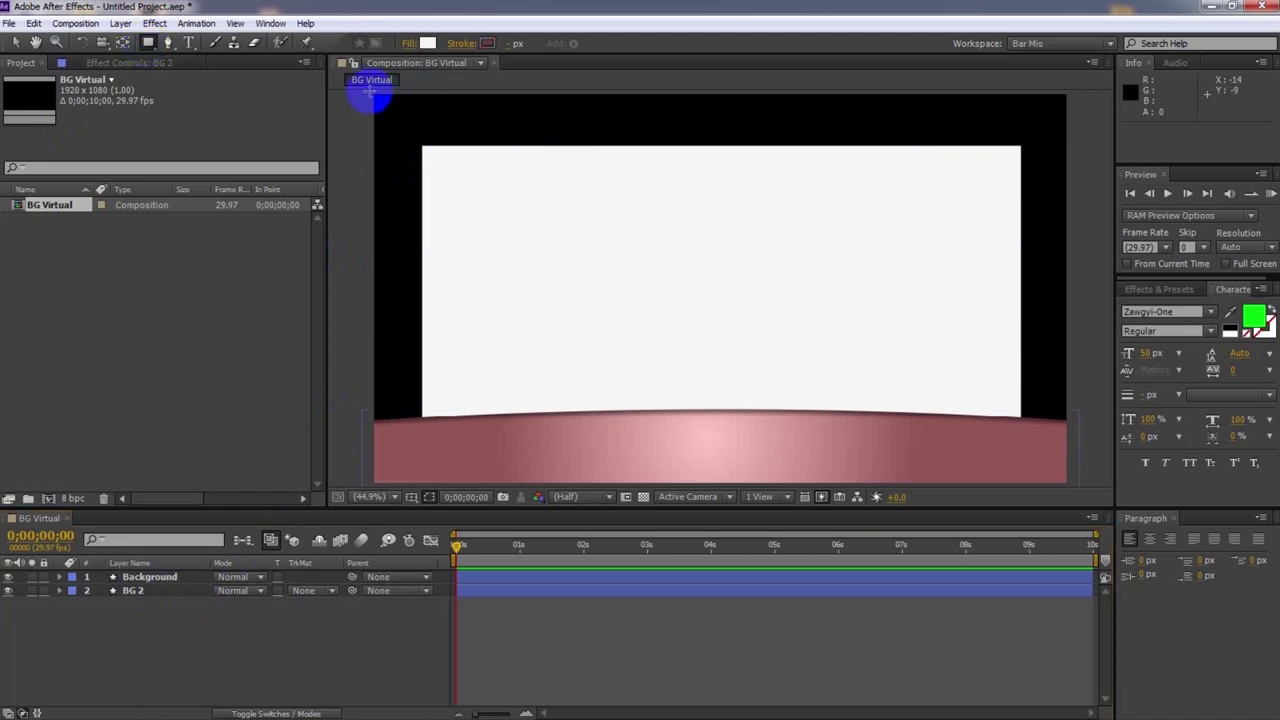
{"action": "left_click_drag", "start_coordinate": [368, 91], "coordinate": [1070, 442]}
{"action": "left_click", "coordinate": [427, 43]}
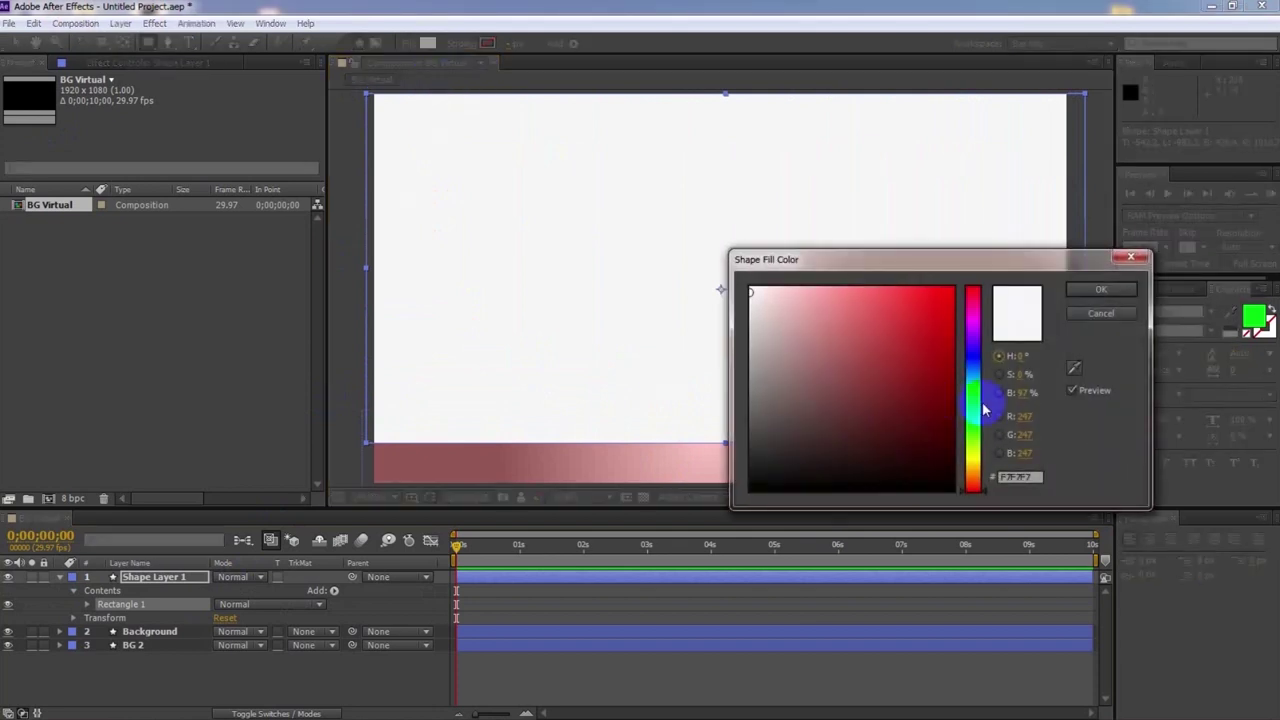
{"action": "left_click", "coordinate": [977, 414]}
{"action": "mouse_move", "coordinate": [931, 334]}
{"action": "left_mouse_down"}
{"action": "mouse_move", "coordinate": [943, 343]}
{"action": "mouse_move", "coordinate": [952, 296]}
{"action": "left_mouse_up"}
{"action": "left_click_drag", "start_coordinate": [977, 397], "coordinate": [979, 403]}
{"action": "left_click", "coordinate": [1090, 288]}
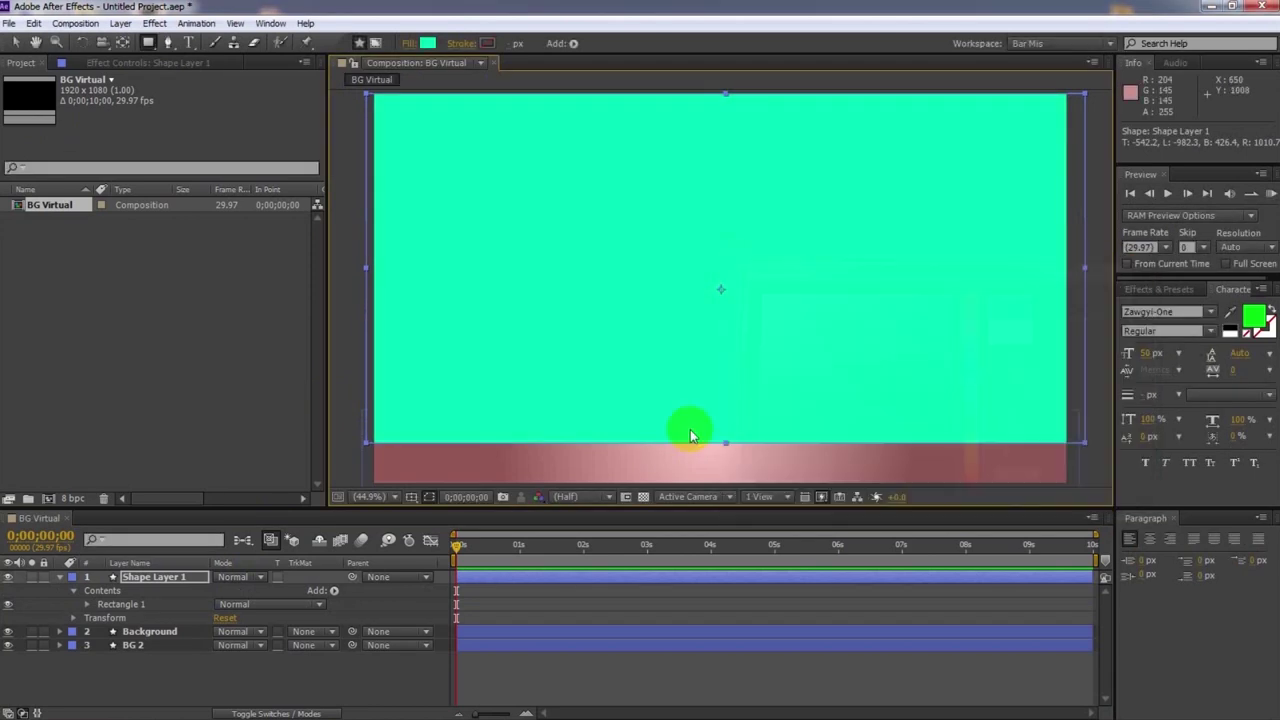
Rename the turquoise rectangle's shape layer as BG3 and collapse its properties
{"action": "right_click", "coordinate": [178, 577]}
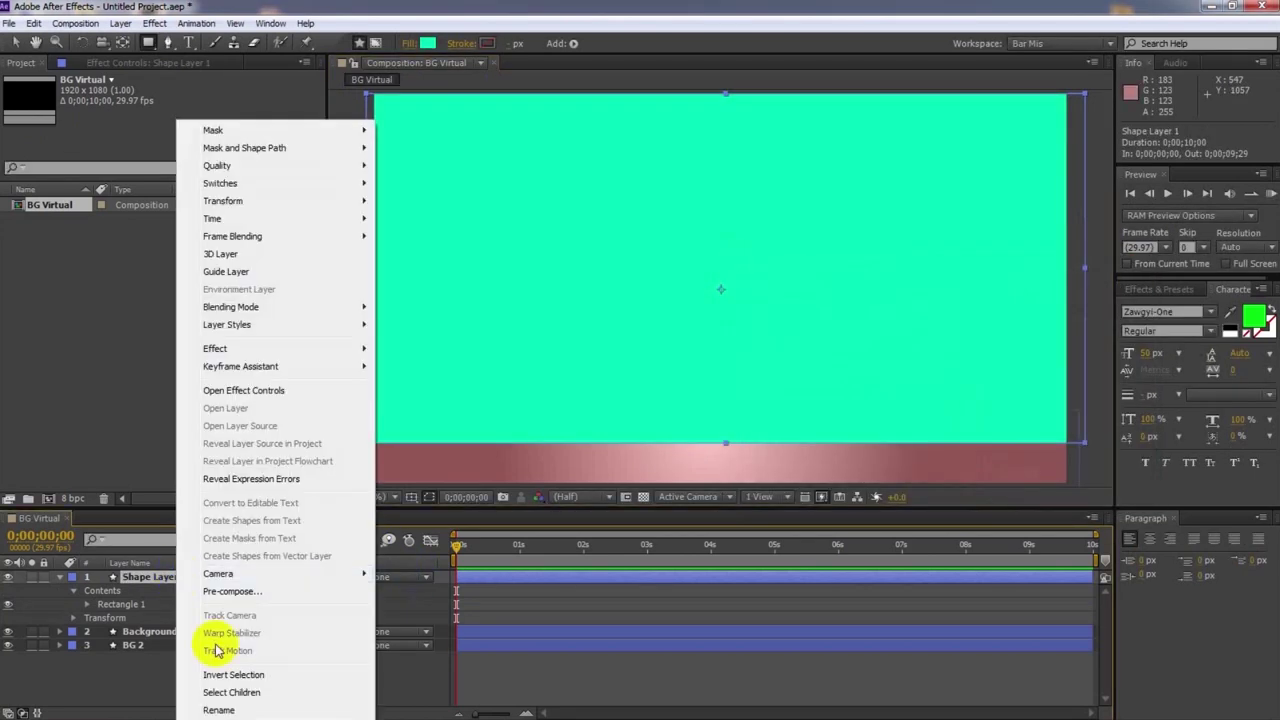
{"action": "left_click", "coordinate": [222, 706]}
{"action": "type", "text": "B"}
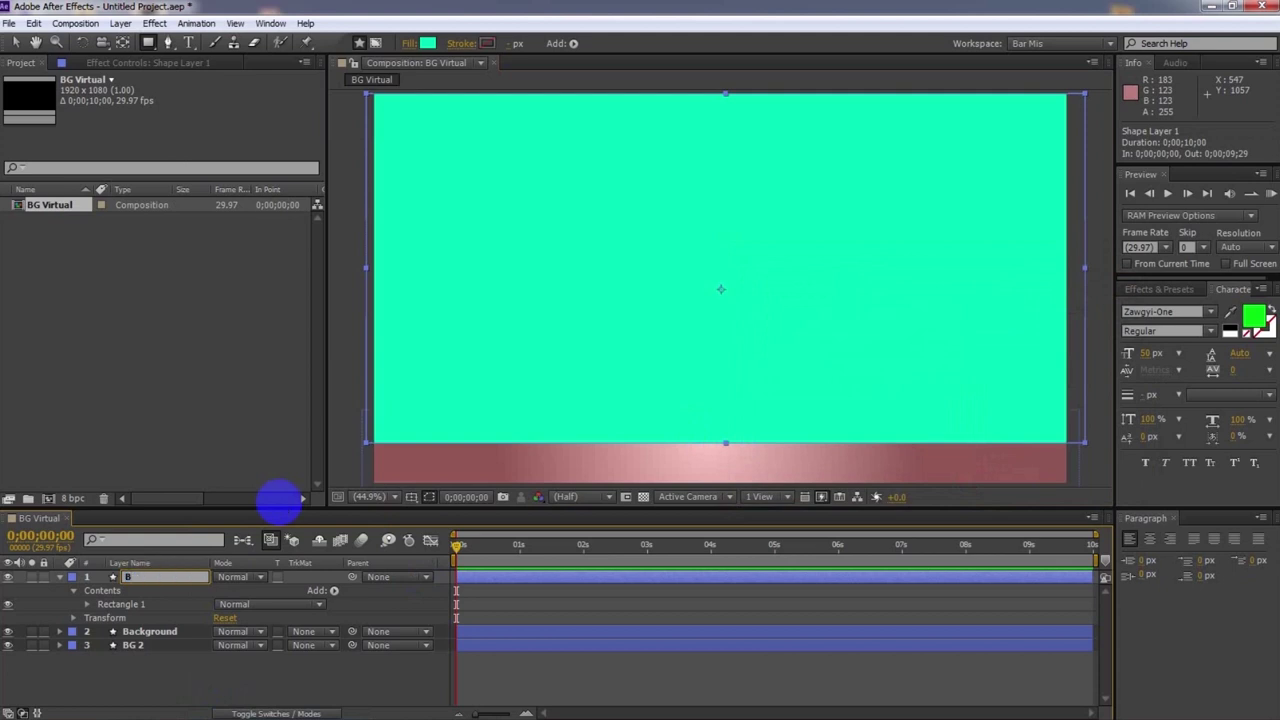
{"action": "type", "text": "G3"}
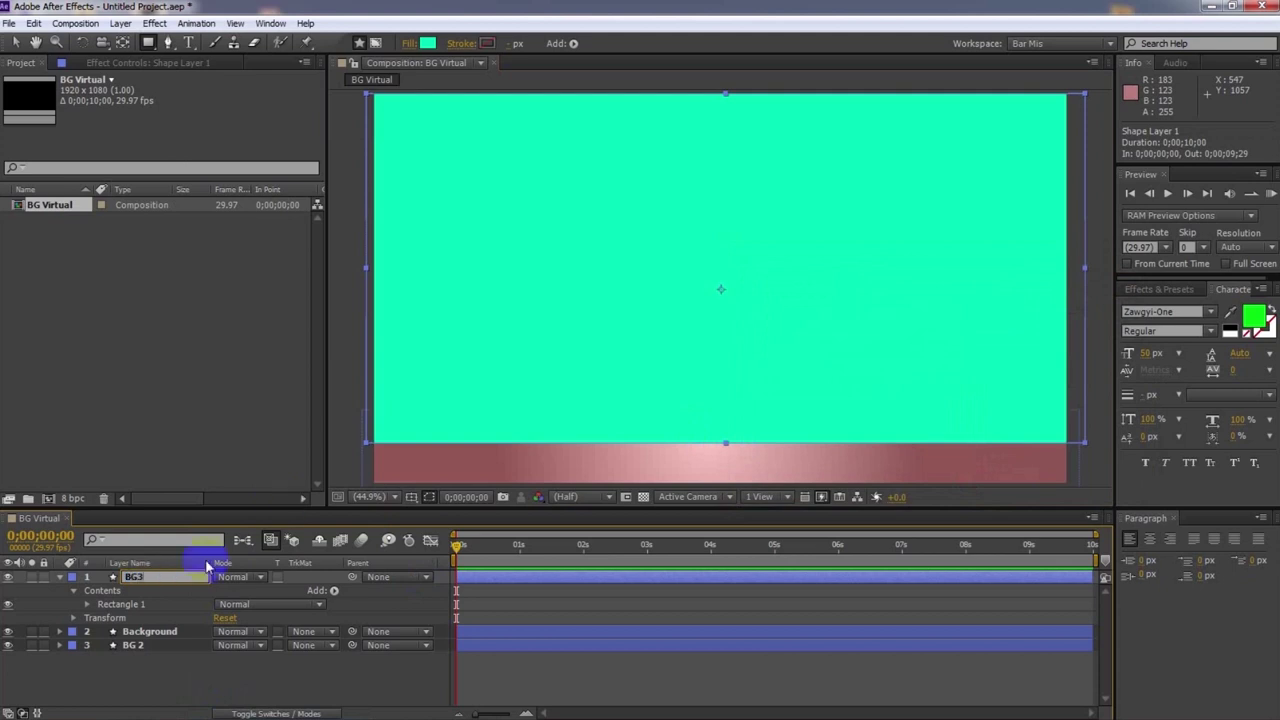
{"action": "left_click", "coordinate": [129, 688]}
{"action": "left_click", "coordinate": [60, 578]}
Move the BG3 layer below BG 2, restore the composition preview refresh, and deselect all layers
{"action": "left_click_drag", "start_coordinate": [129, 577], "coordinate": [140, 642]}
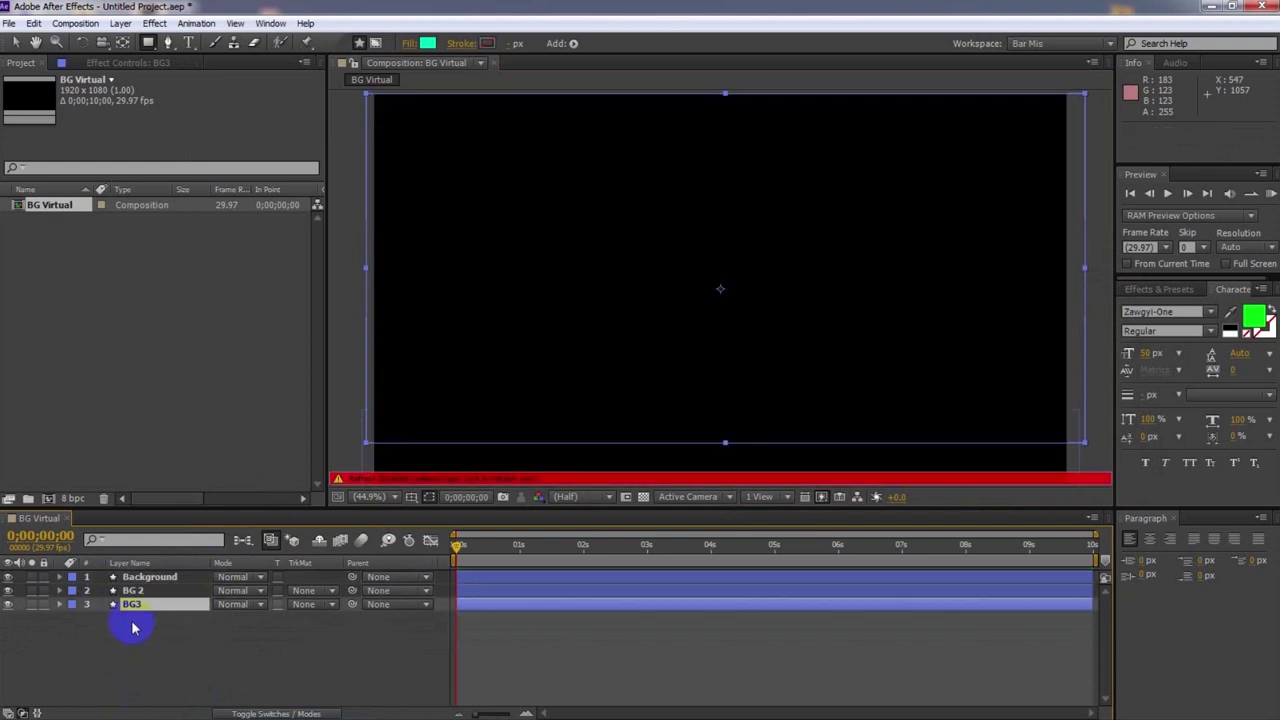
{"action": "key", "text": "Caps_Lock"}
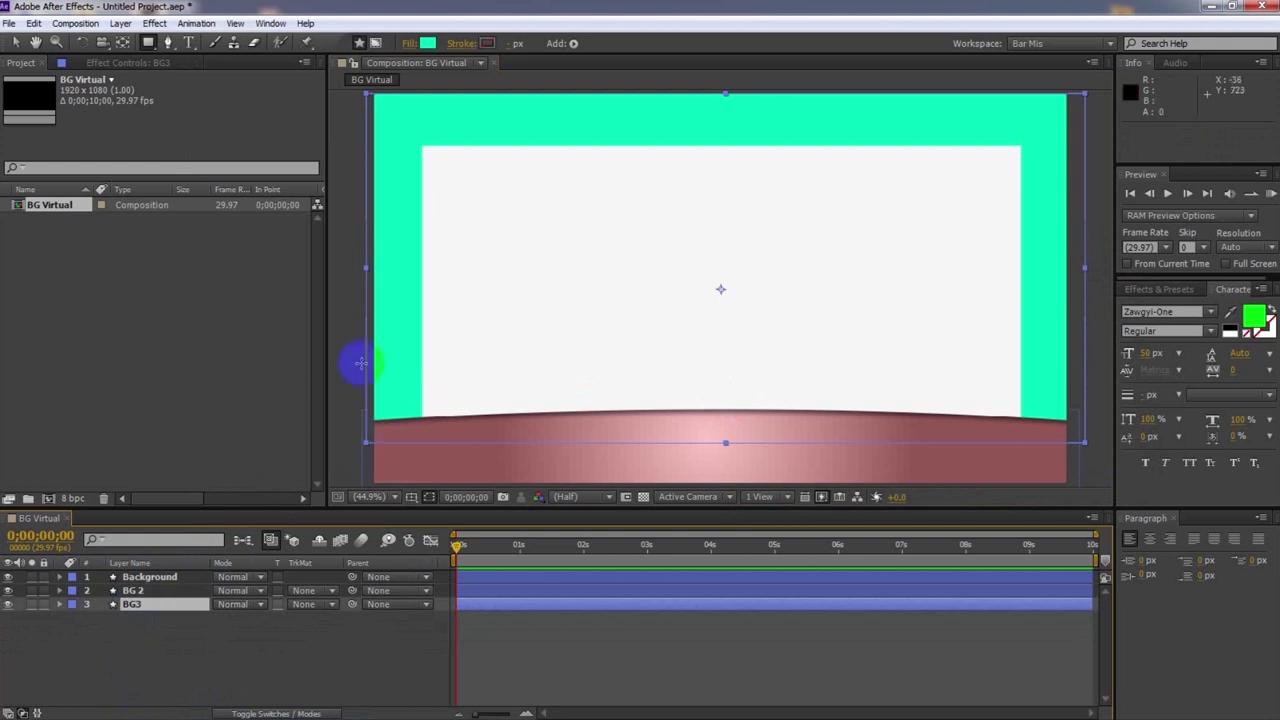
{"action": "left_click", "coordinate": [300, 660]}
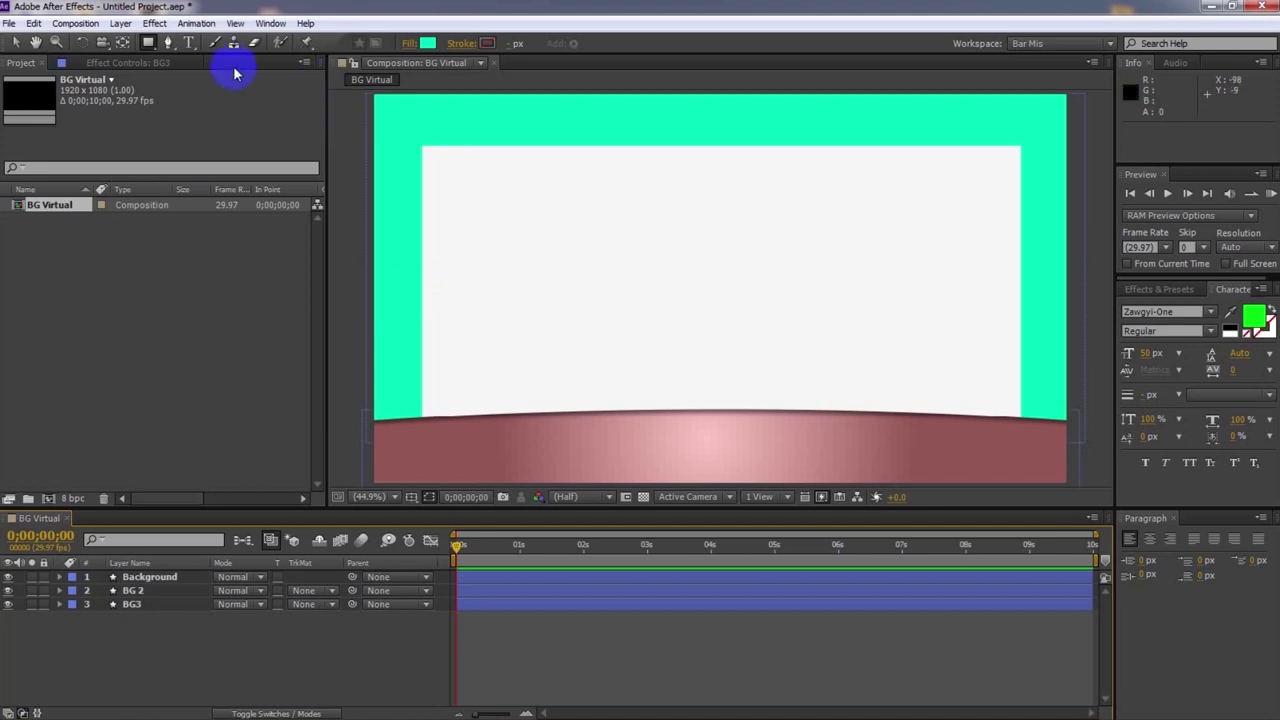
Draw a Pen tool path across the full frame width along the white wall's upper edge, curved slightly downward in the middle
{"action": "left_click", "coordinate": [167, 45]}
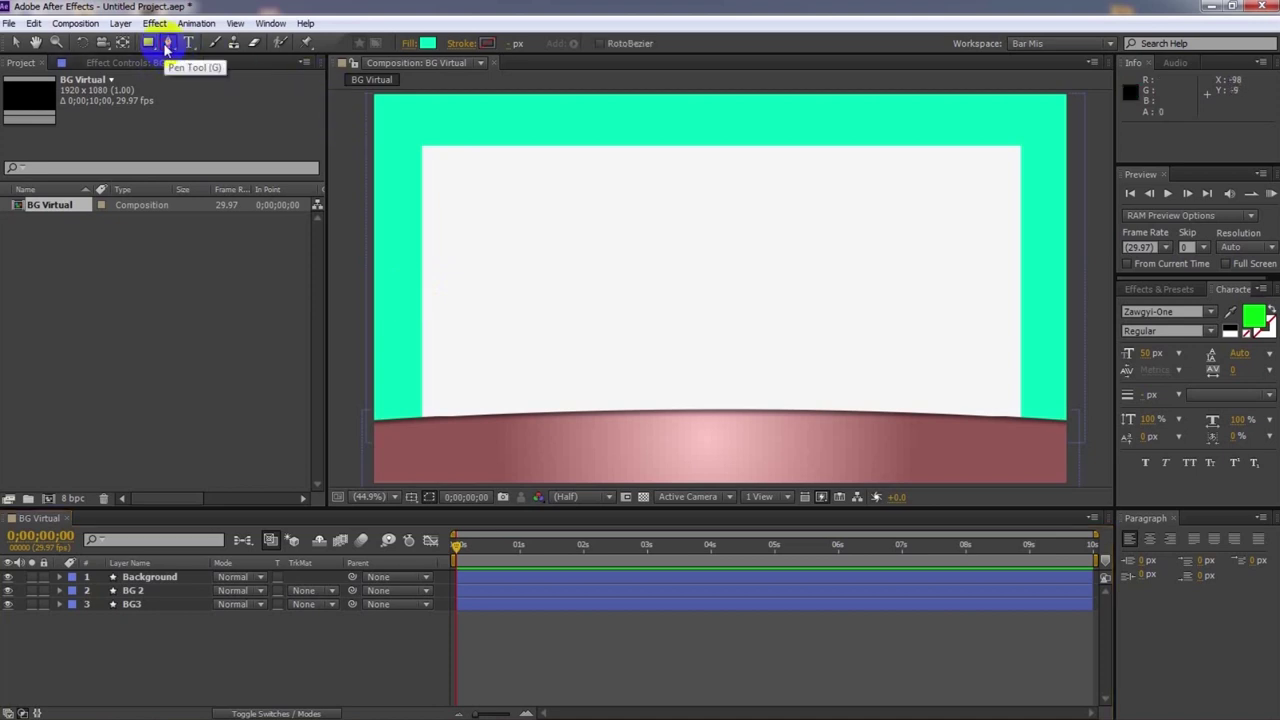
{"action": "left_click", "coordinate": [367, 149]}
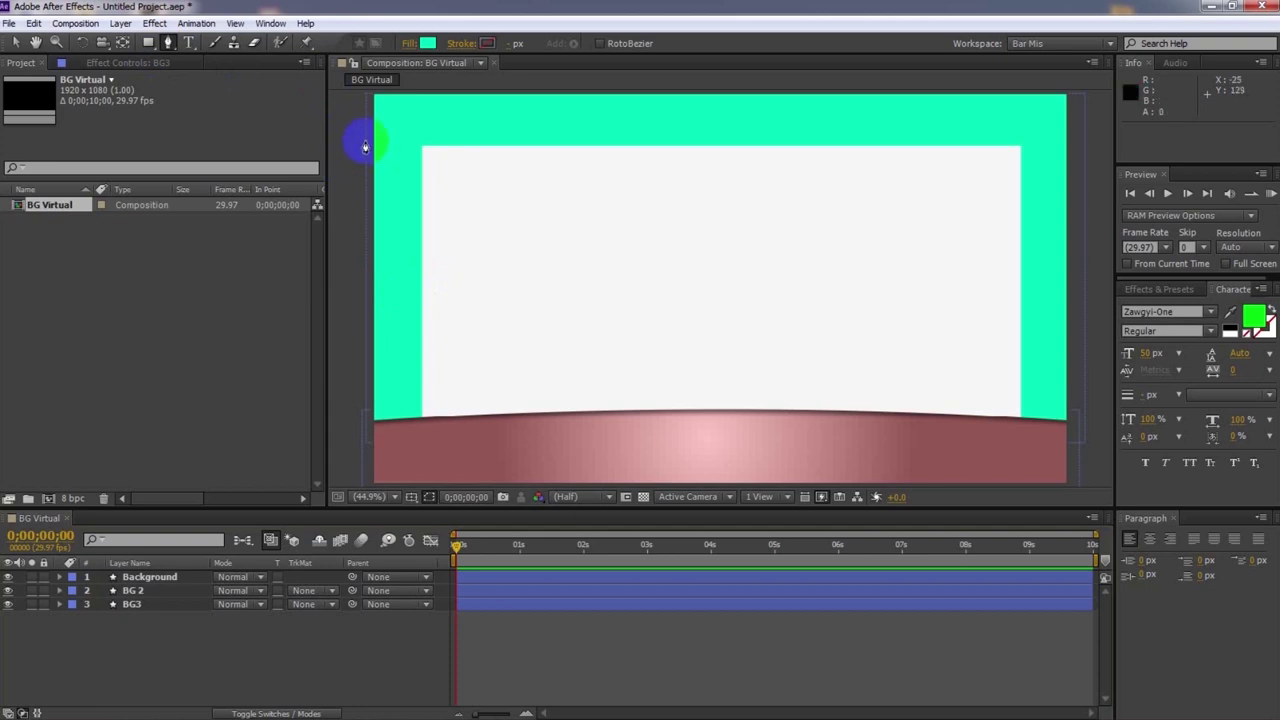
{"action": "left_click", "coordinate": [365, 147]}
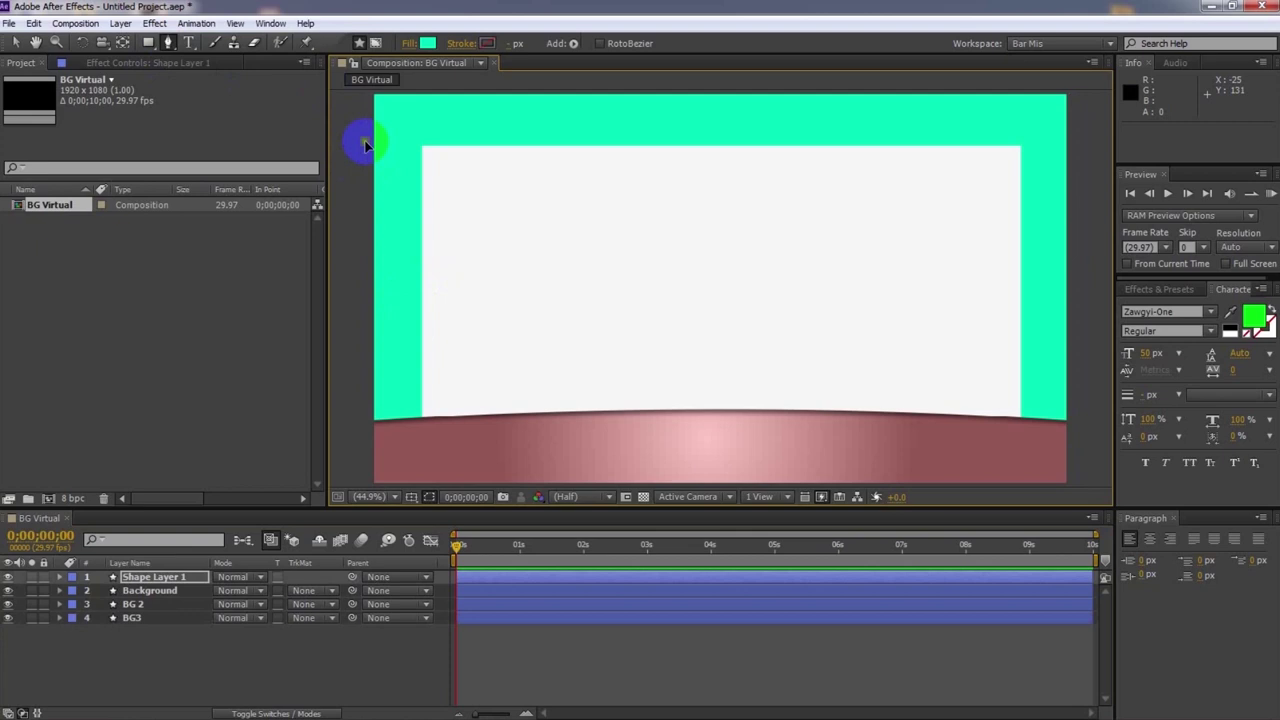
{"action": "left_click", "coordinate": [1073, 154]}
{"action": "left_click_drag", "start_coordinate": [1071, 149], "coordinate": [1080, 148]}
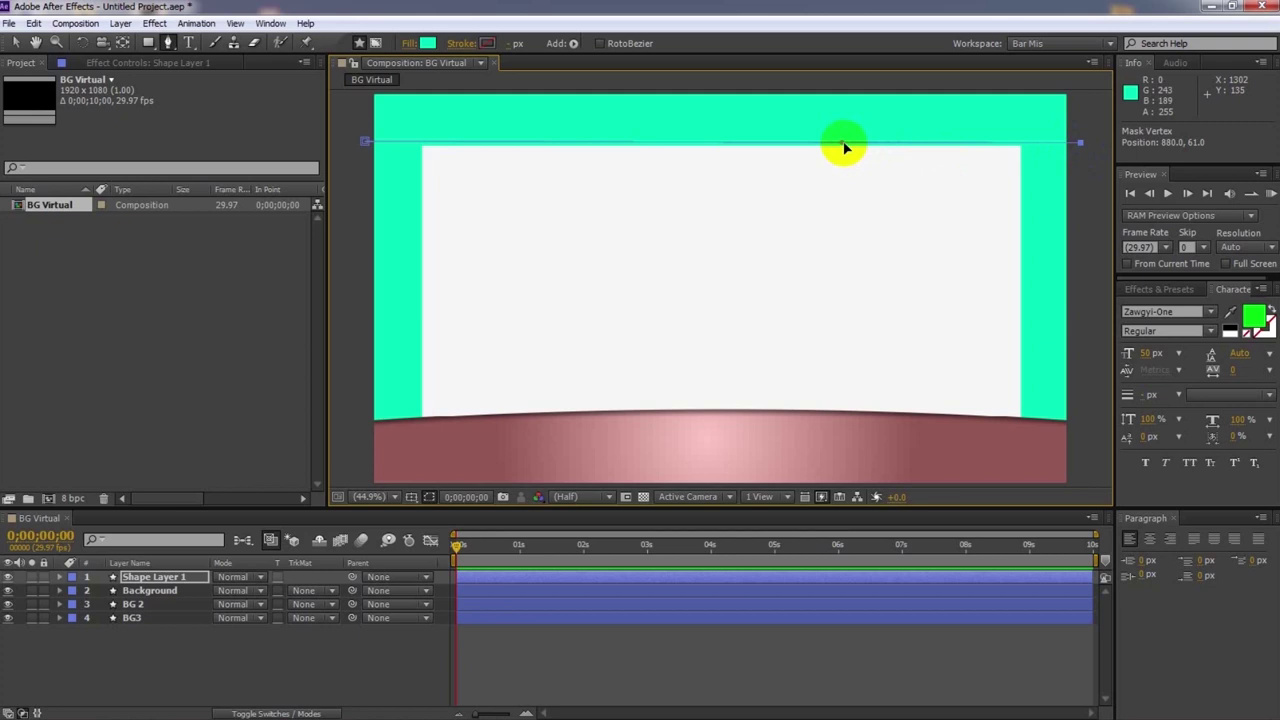
{"action": "left_click_drag", "start_coordinate": [843, 146], "coordinate": [770, 172]}
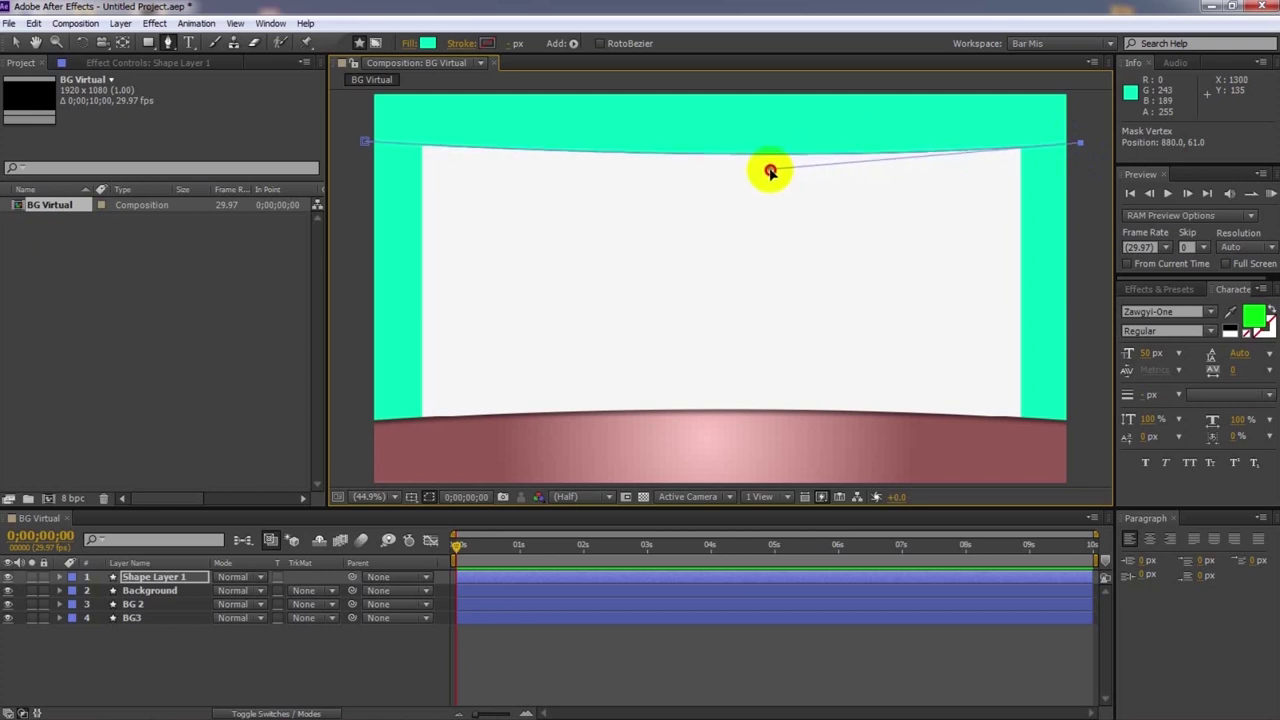
{"action": "left_click_drag", "start_coordinate": [770, 172], "coordinate": [683, 173]}
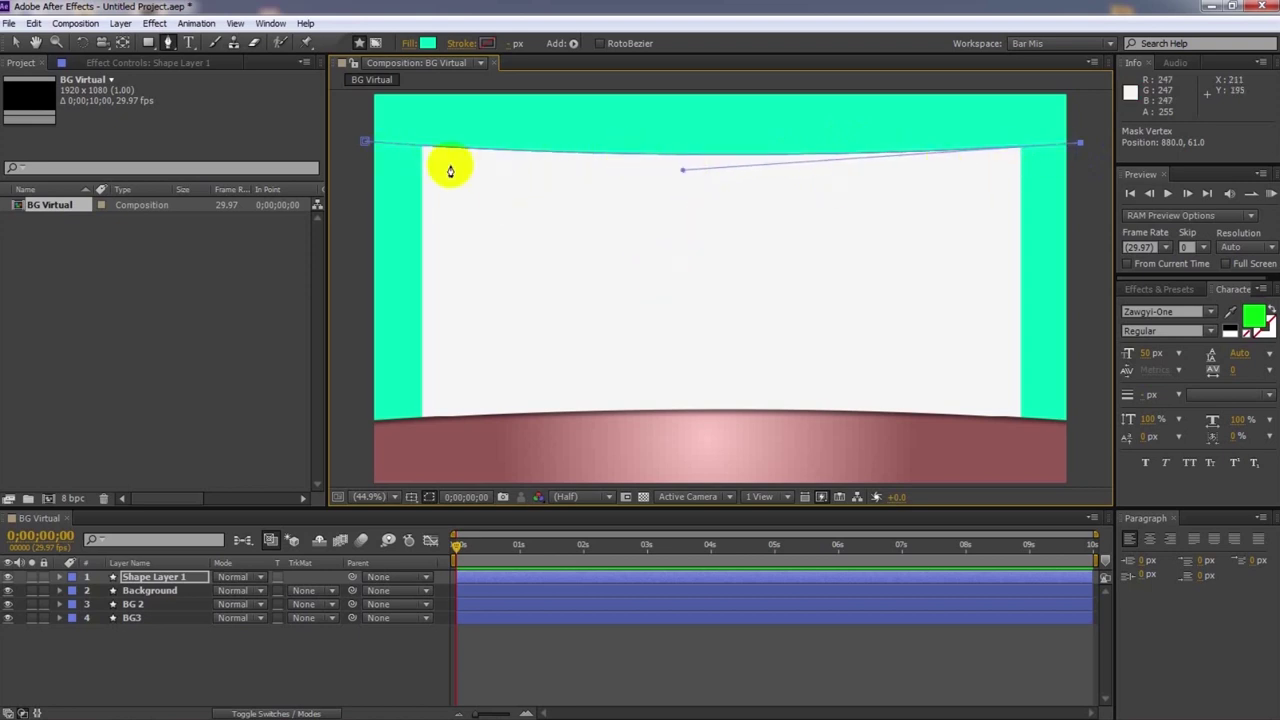
Set the curved path's fill type to None
{"action": "left_click", "coordinate": [406, 45]}
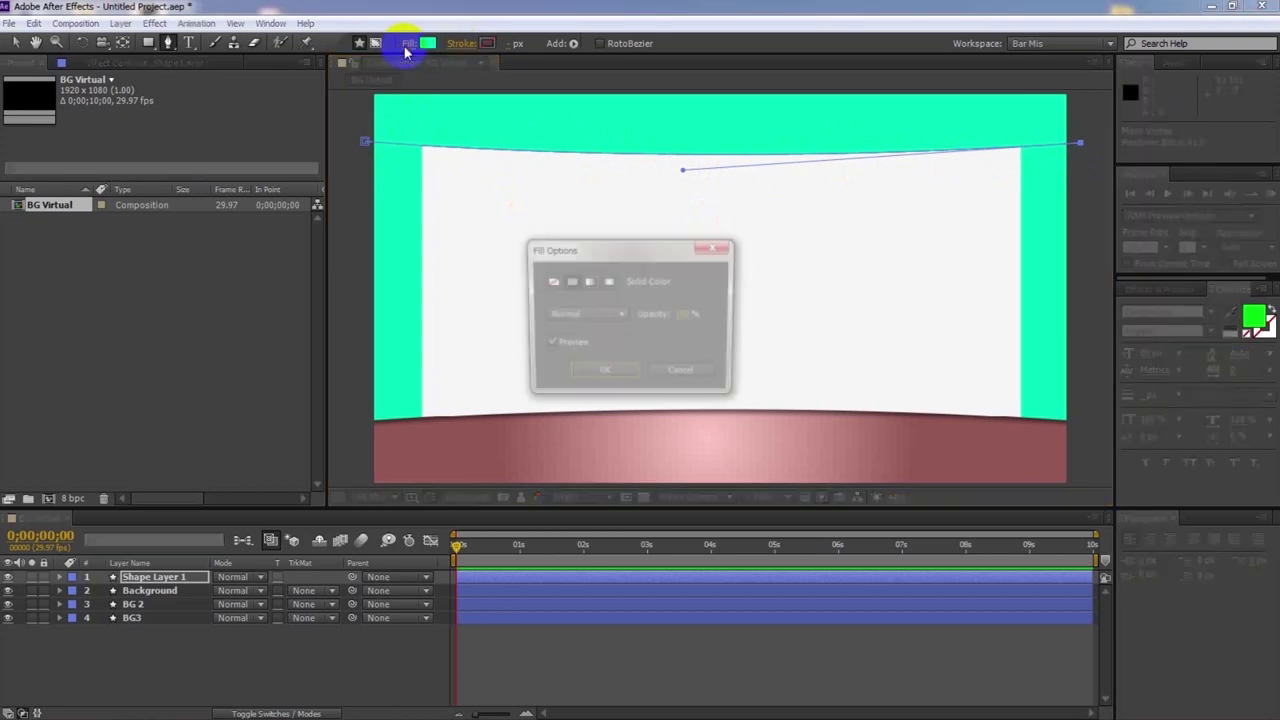
{"action": "left_click", "coordinate": [550, 282]}
{"action": "left_click", "coordinate": [600, 374]}
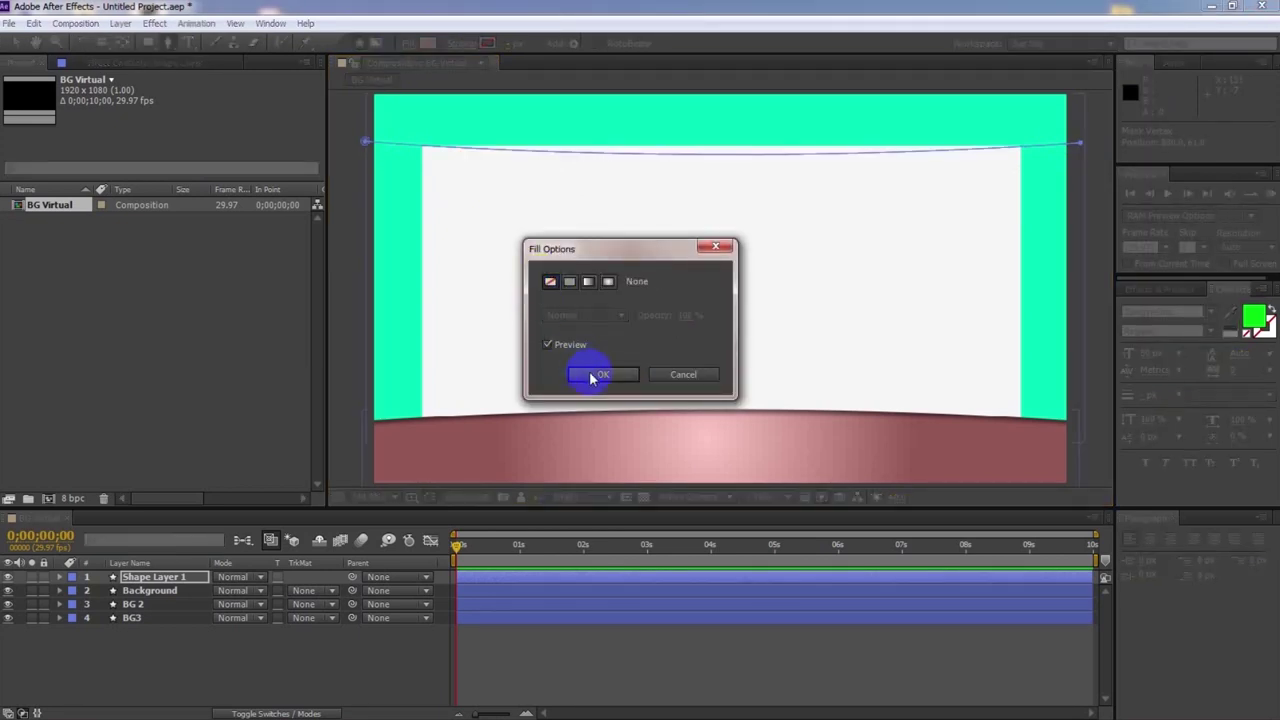
Give the curved path a 35 px Solid Color stroke in dark red 9B0707
{"action": "left_click", "coordinate": [460, 43]}
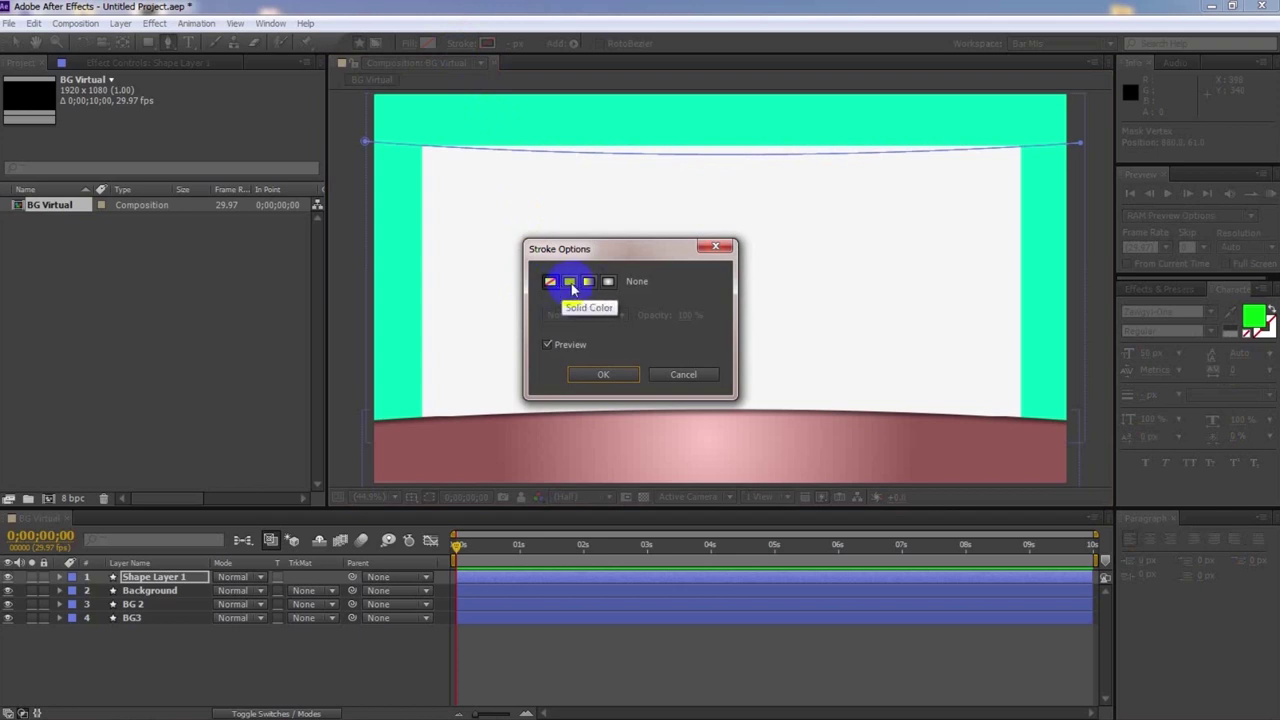
{"action": "left_click", "coordinate": [572, 285]}
{"action": "left_click", "coordinate": [588, 376]}
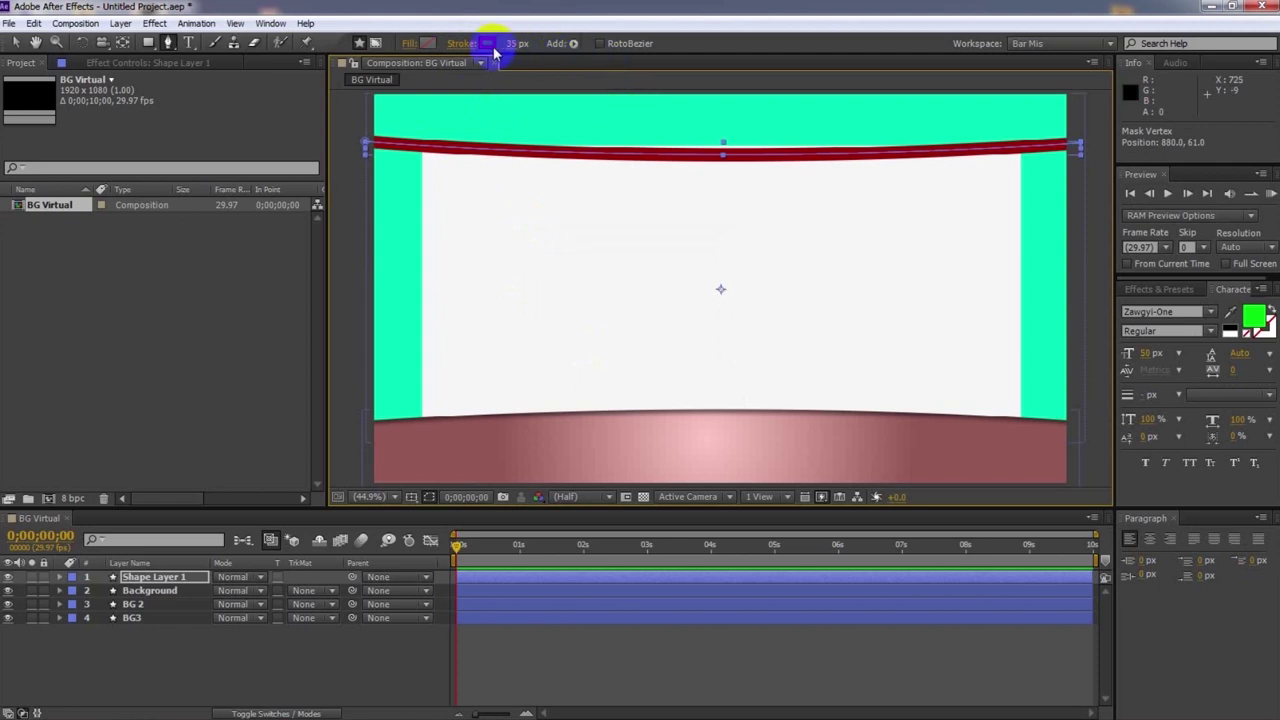
{"action": "left_click", "coordinate": [706, 157]}
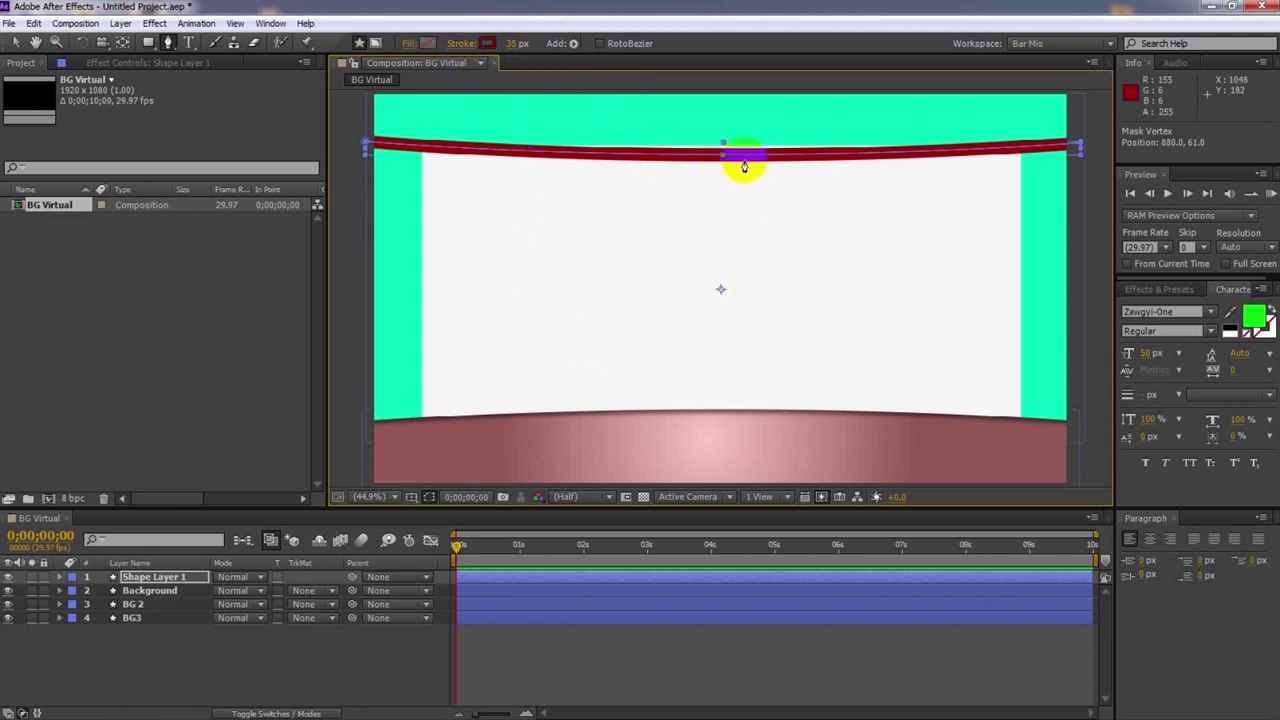
{"action": "left_click", "coordinate": [487, 43]}
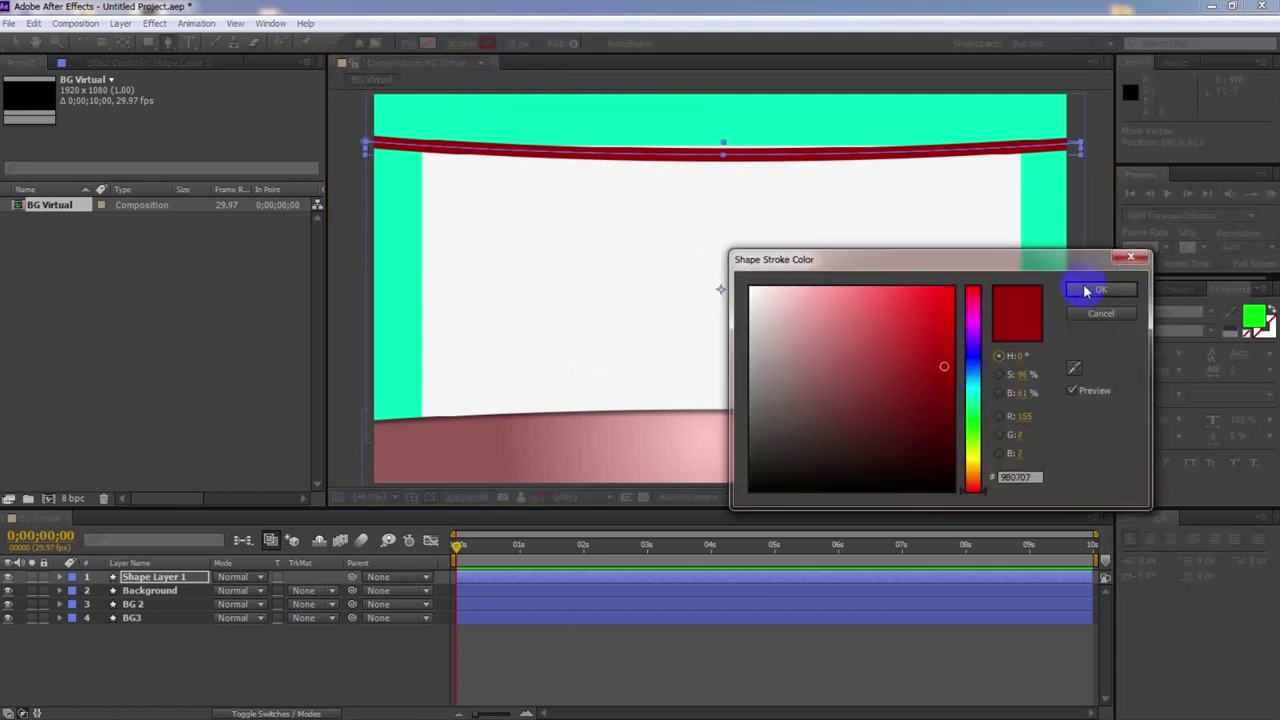
{"action": "left_click", "coordinate": [1086, 289]}
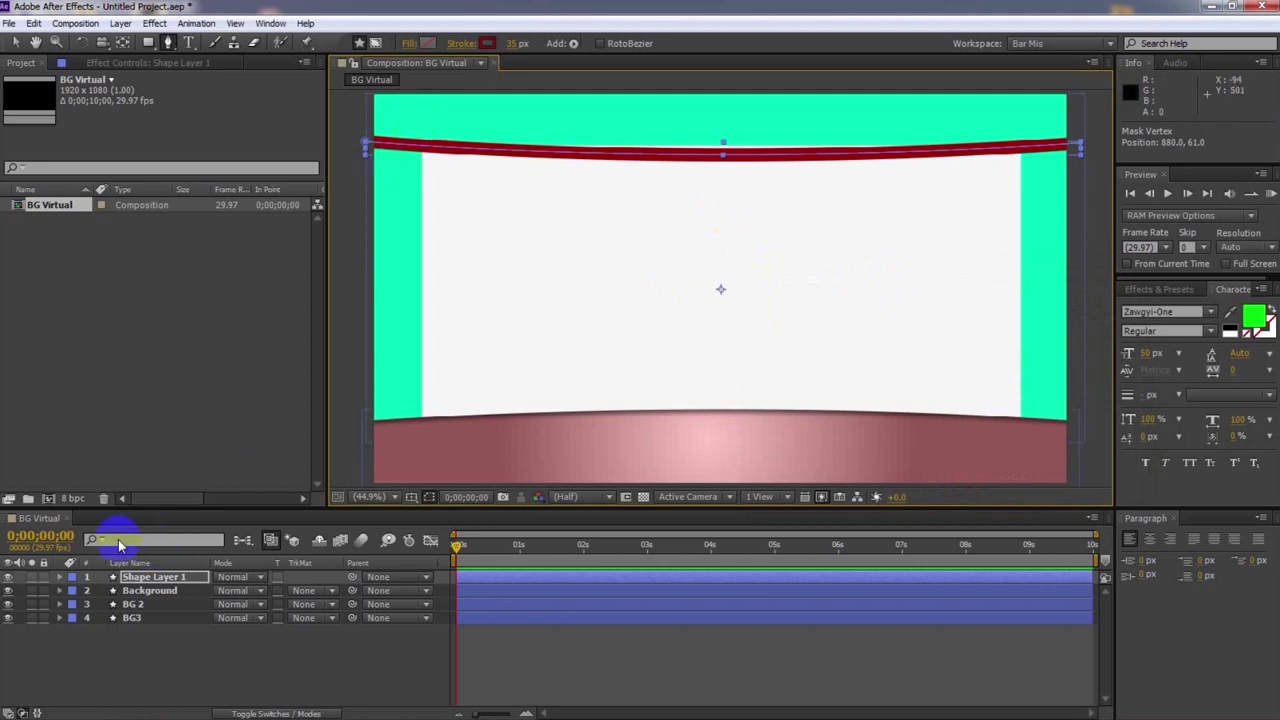
Apply a Bevel and Emboss layer style to the curved stroke's layer and expand its settings
{"action": "left_click", "coordinate": [146, 579]}
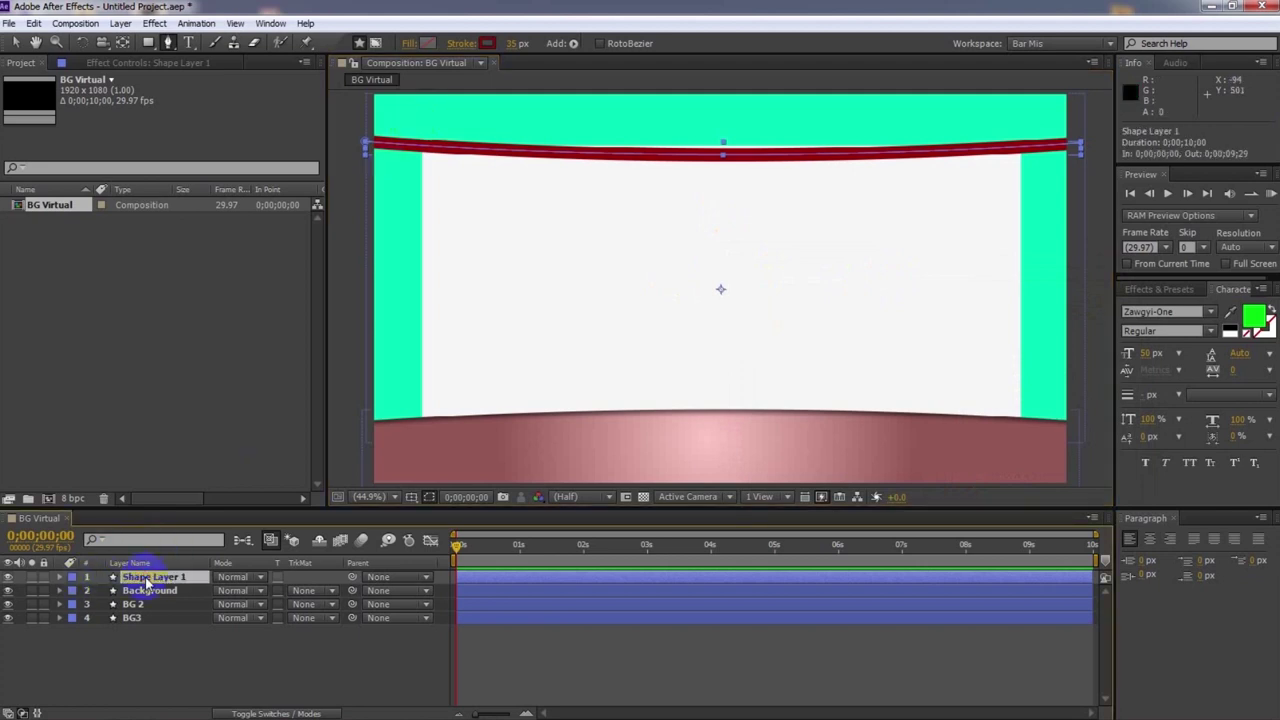
{"action": "right_click", "coordinate": [145, 577]}
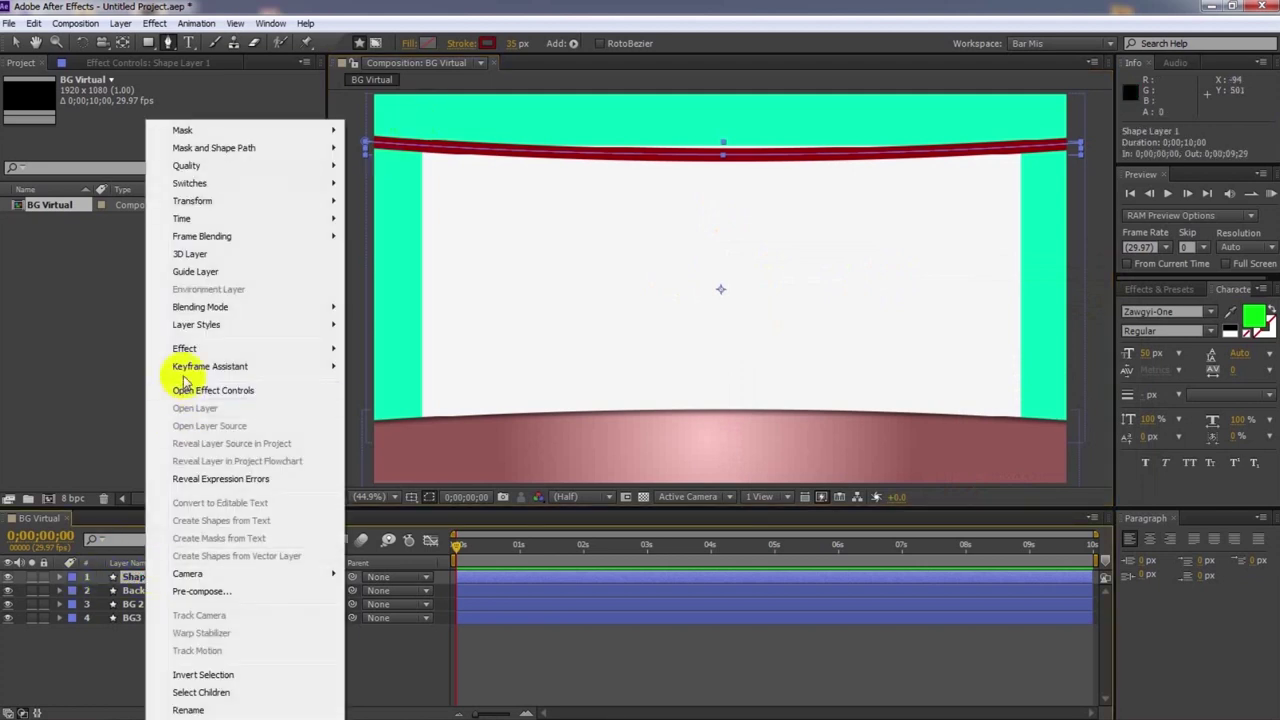
{"action": "mouse_move", "coordinate": [186, 326]}
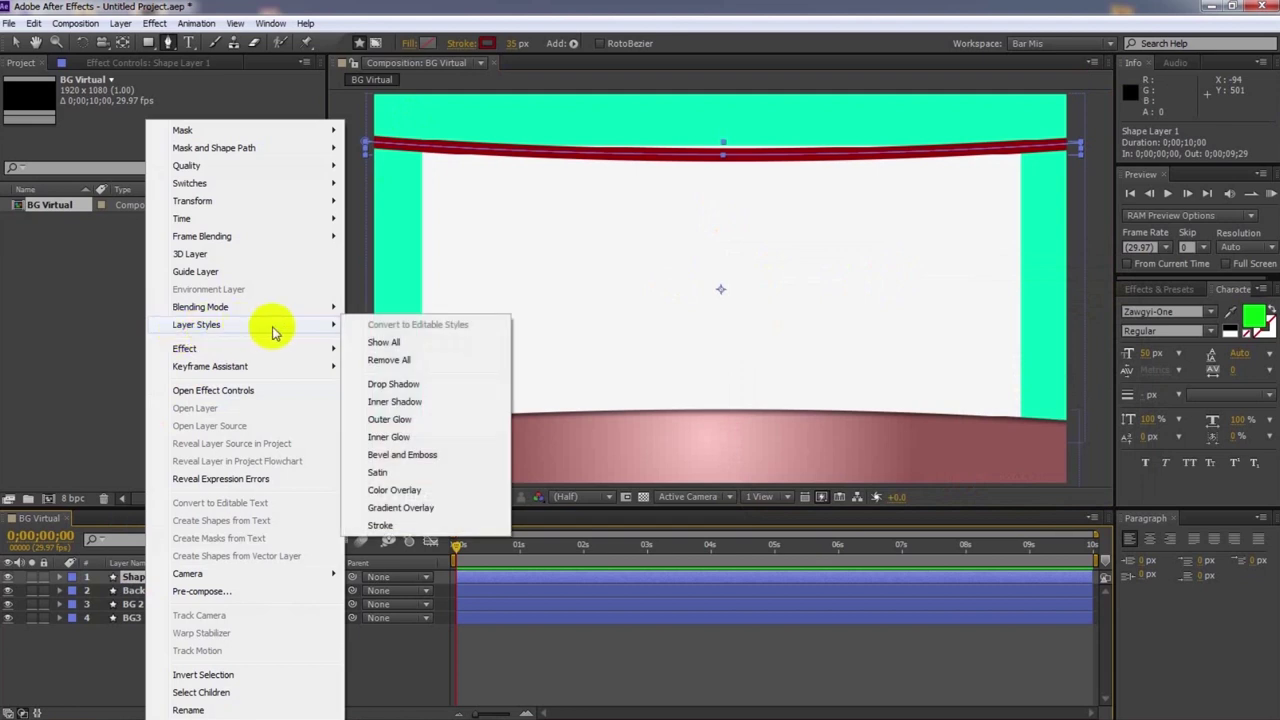
{"action": "left_click", "coordinate": [400, 455]}
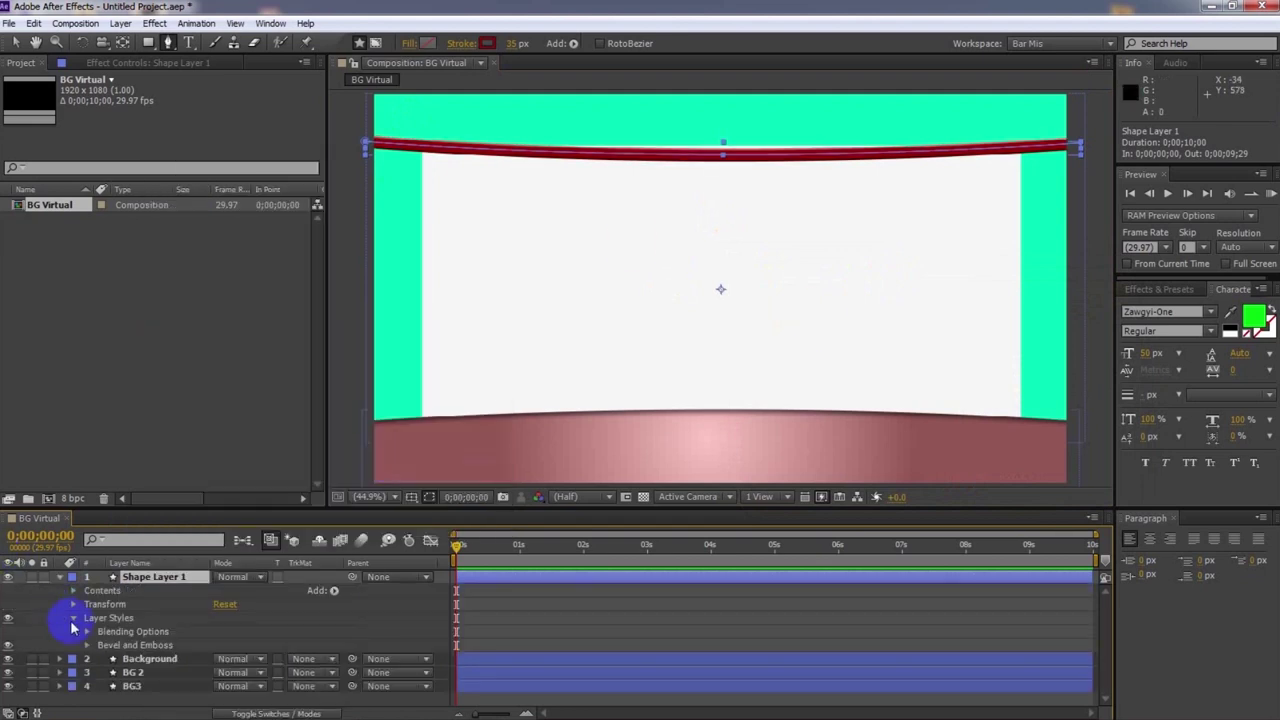
{"action": "left_click", "coordinate": [88, 649]}
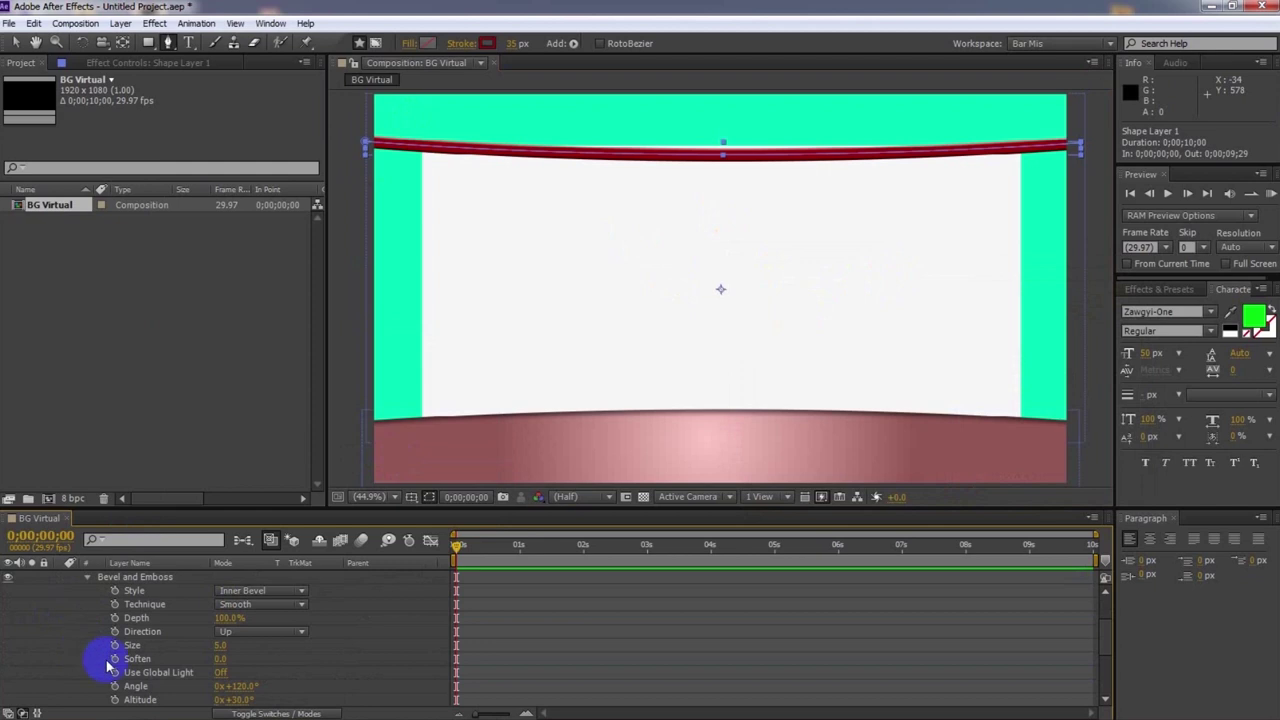
{"action": "left_click_drag", "start_coordinate": [223, 652], "coordinate": [221, 647]}
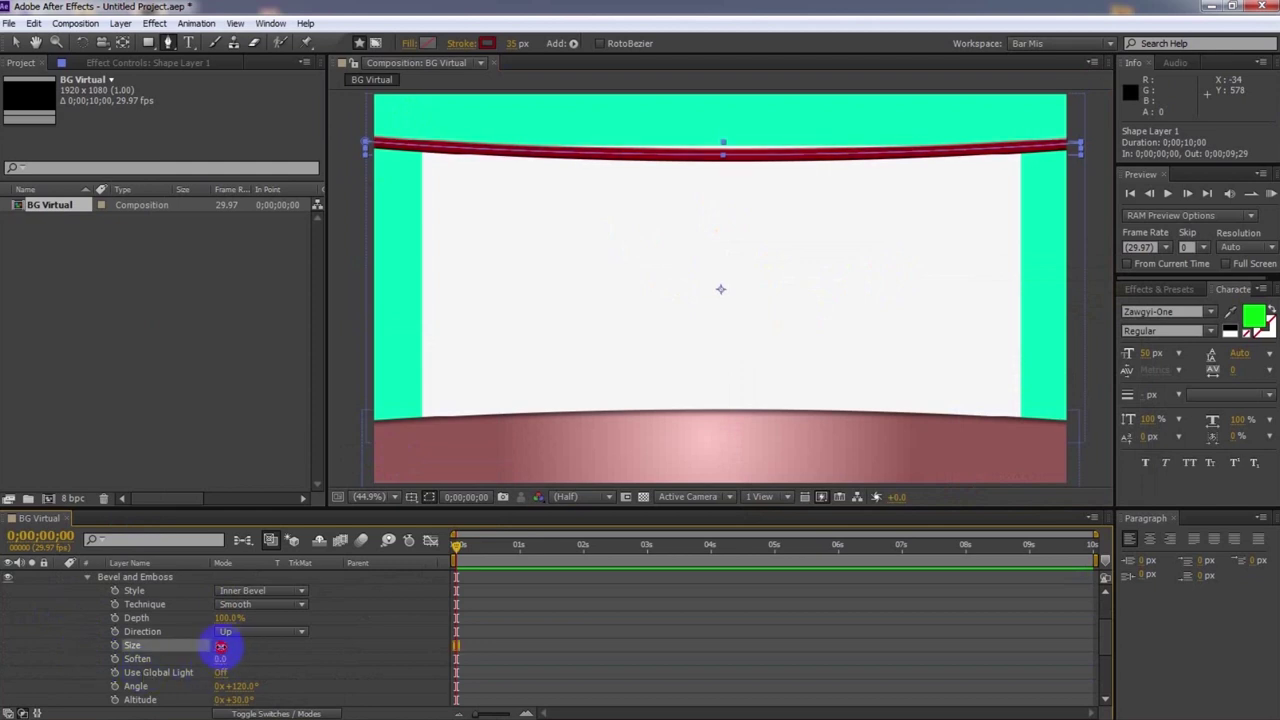
{"action": "left_click", "coordinate": [224, 650]}
{"action": "key", "text": "Return"}
{"action": "left_click", "coordinate": [268, 654]}
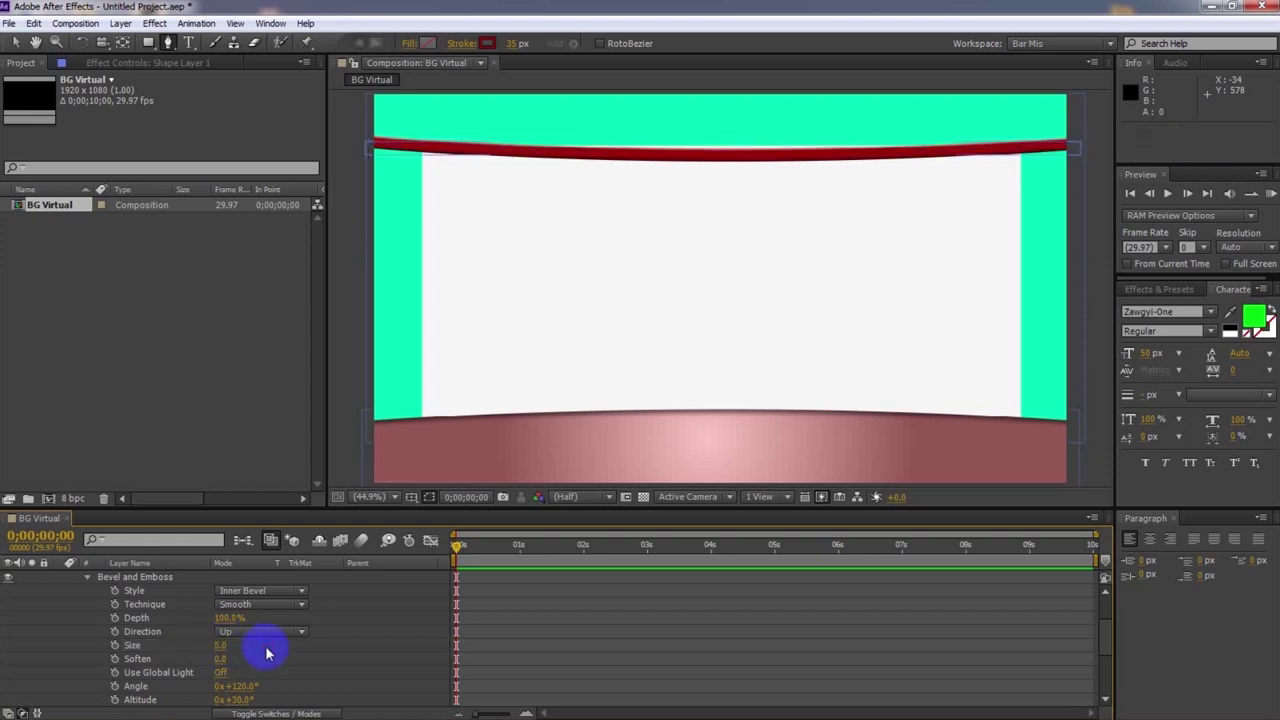
{"action": "key", "text": "ctrl+z"}
Set the curved stroke's bevel Soften to 3.5 and its Style to Pillow Emboss
{"action": "left_click_drag", "start_coordinate": [222, 663], "coordinate": [251, 660]}
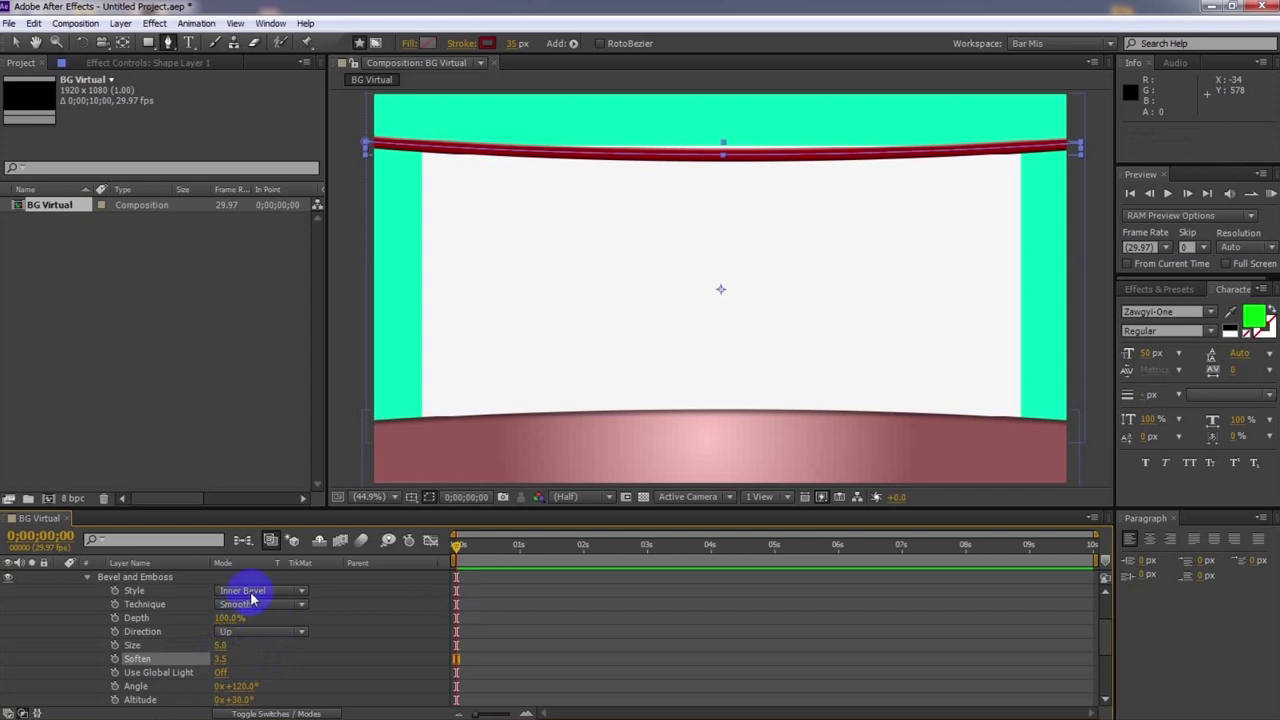
{"action": "left_click", "coordinate": [252, 592]}
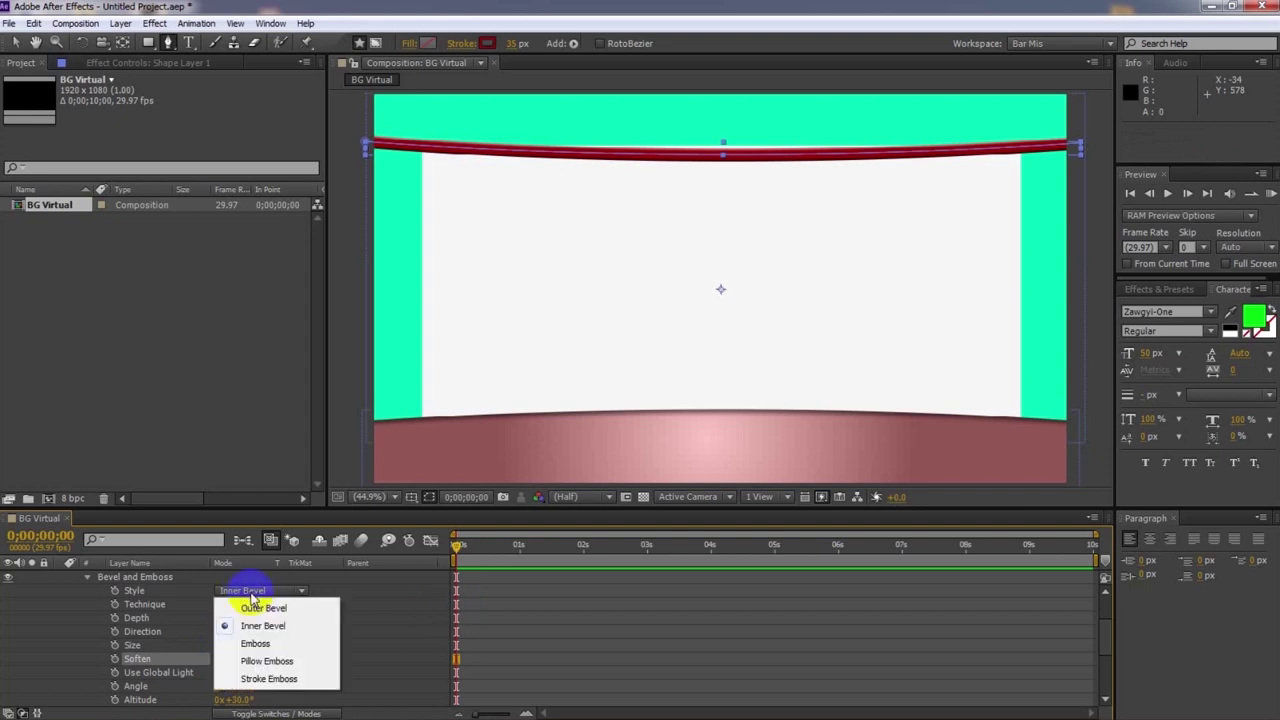
{"action": "left_click", "coordinate": [266, 661]}
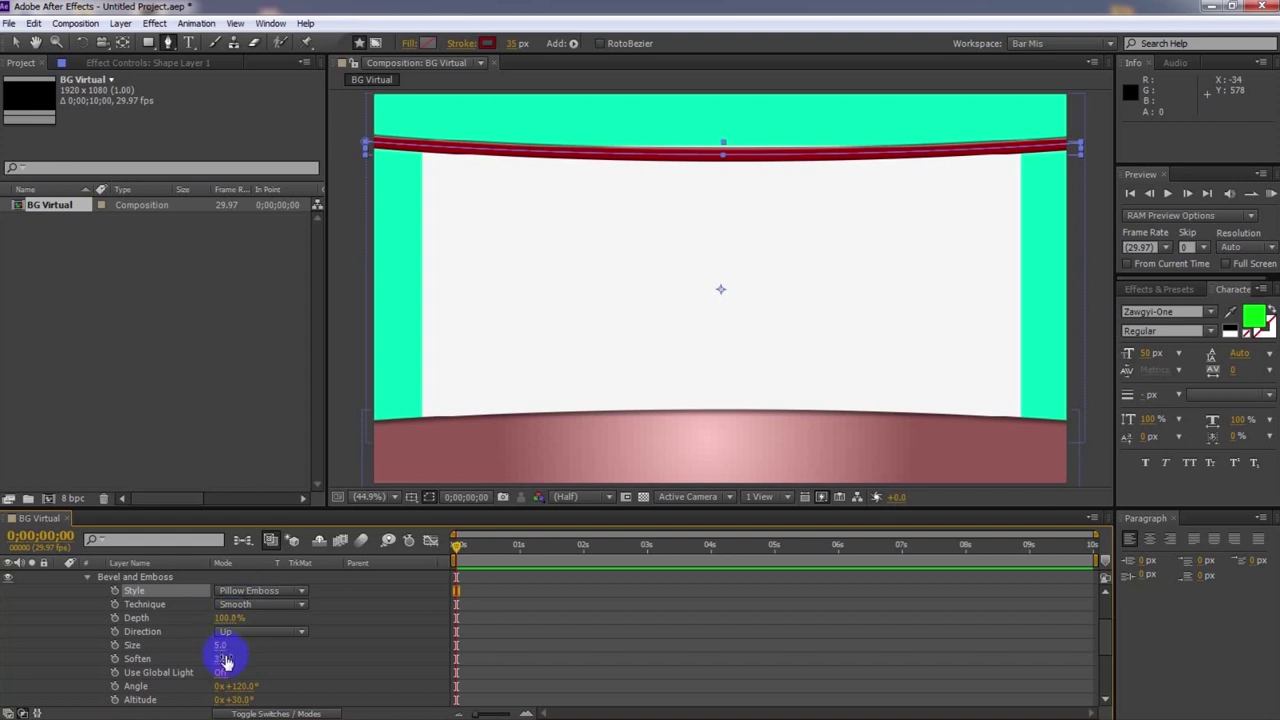
Set the curved stroke's bevel Size to 51 and its Direction to Down
{"action": "mouse_move", "coordinate": [221, 646]}
{"action": "left_mouse_down"}
{"action": "mouse_move", "coordinate": [263, 649]}
{"action": "mouse_move", "coordinate": [235, 648]}
{"action": "left_mouse_up"}
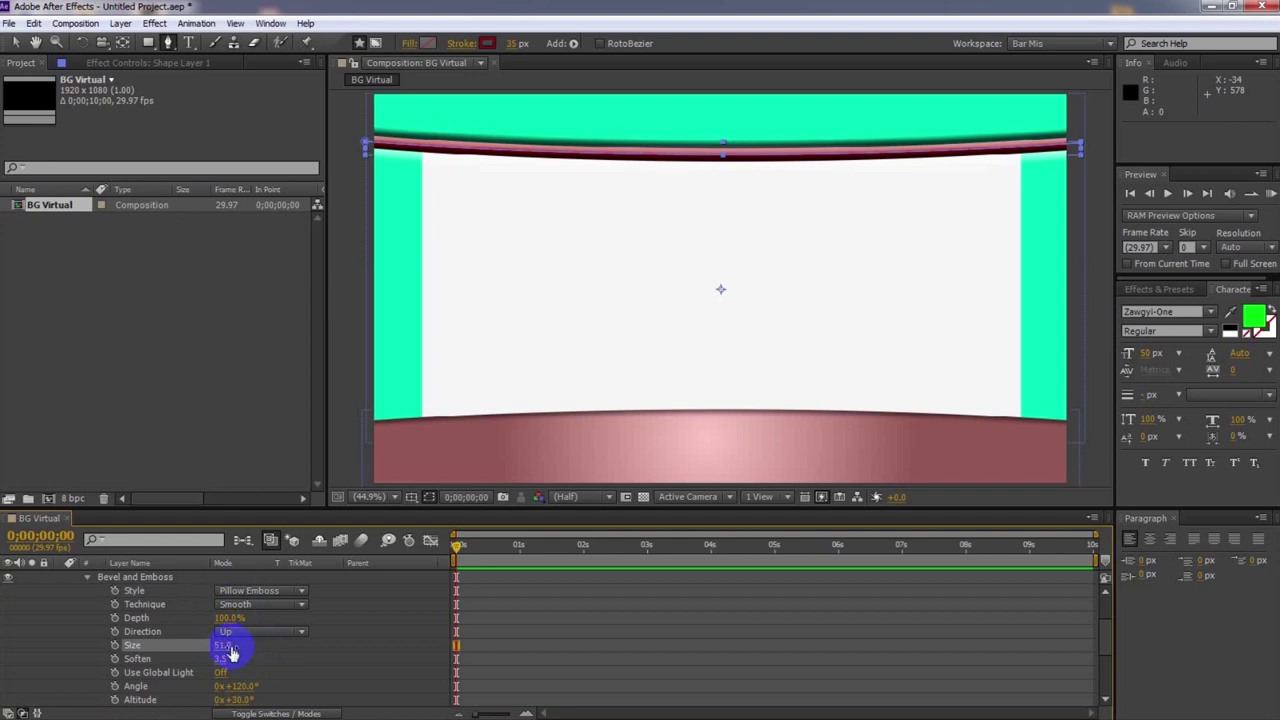
{"action": "left_click", "coordinate": [240, 633]}
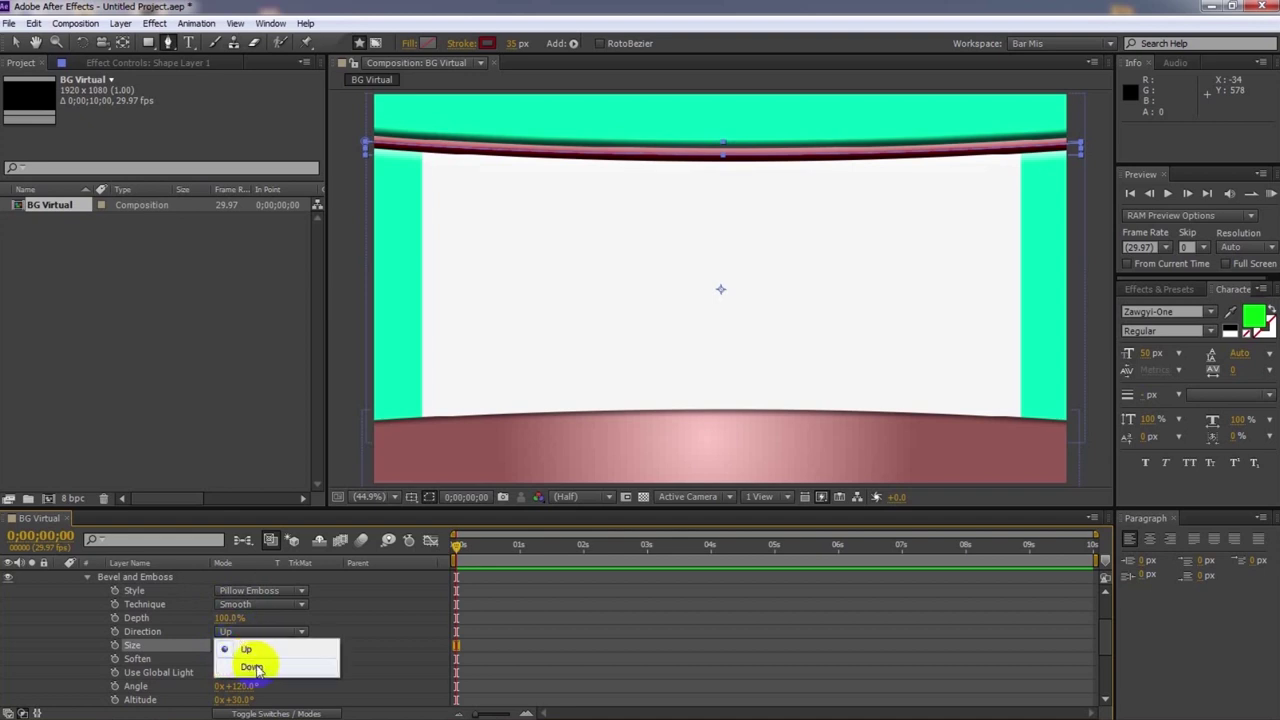
{"action": "left_click", "coordinate": [250, 666]}
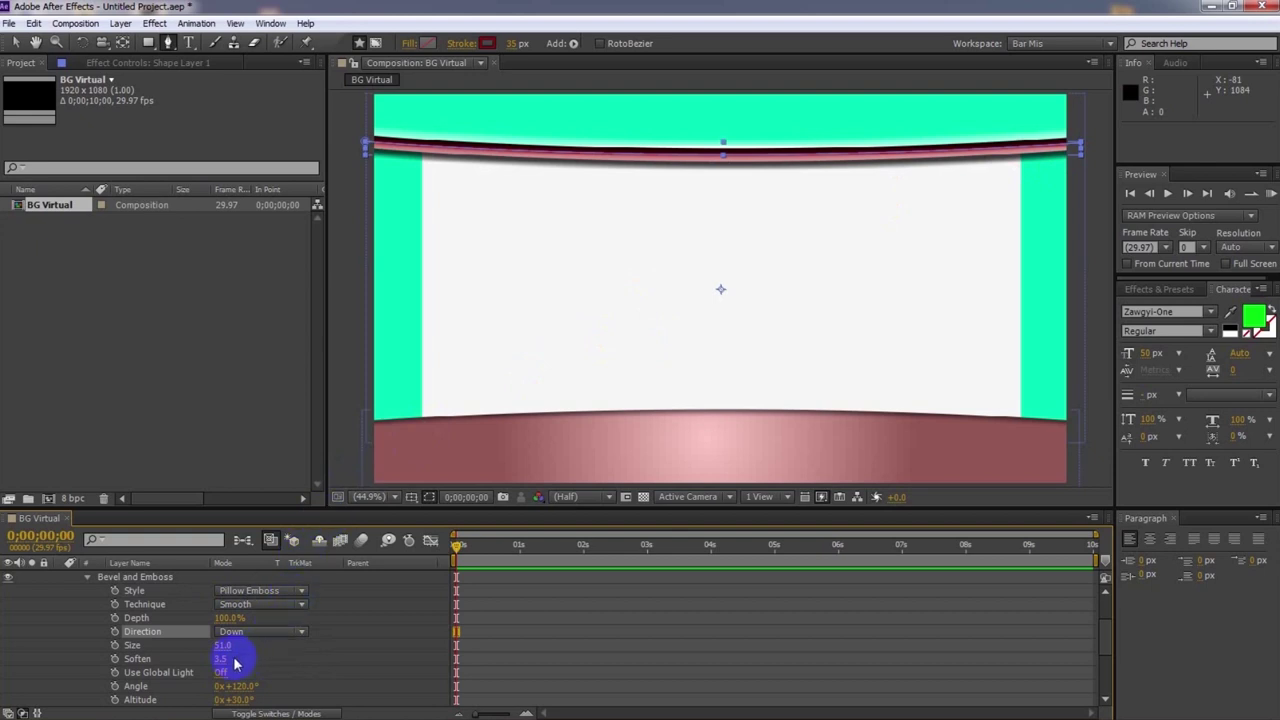
Set the curved stroke's bevel Soften to 16 and its Size to 40
{"action": "left_click_drag", "start_coordinate": [220, 663], "coordinate": [435, 648]}
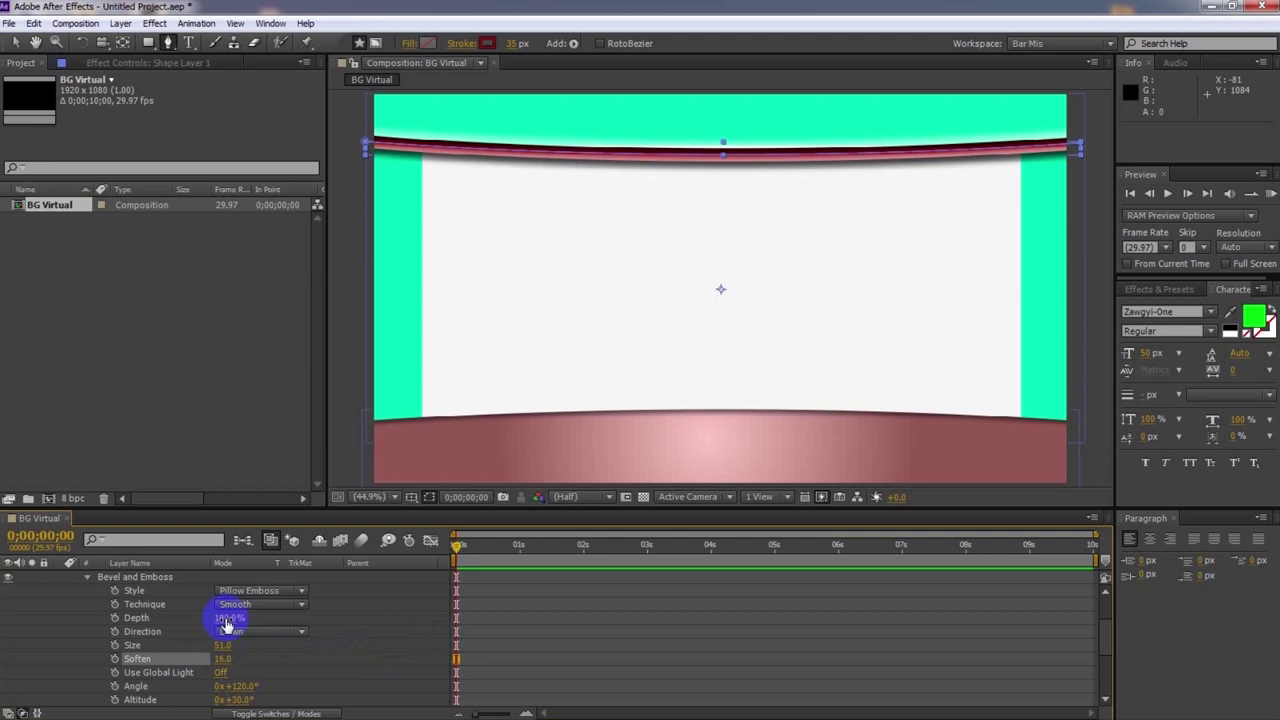
{"action": "left_click_drag", "start_coordinate": [225, 650], "coordinate": [251, 617]}
{"action": "left_click", "coordinate": [247, 651]}
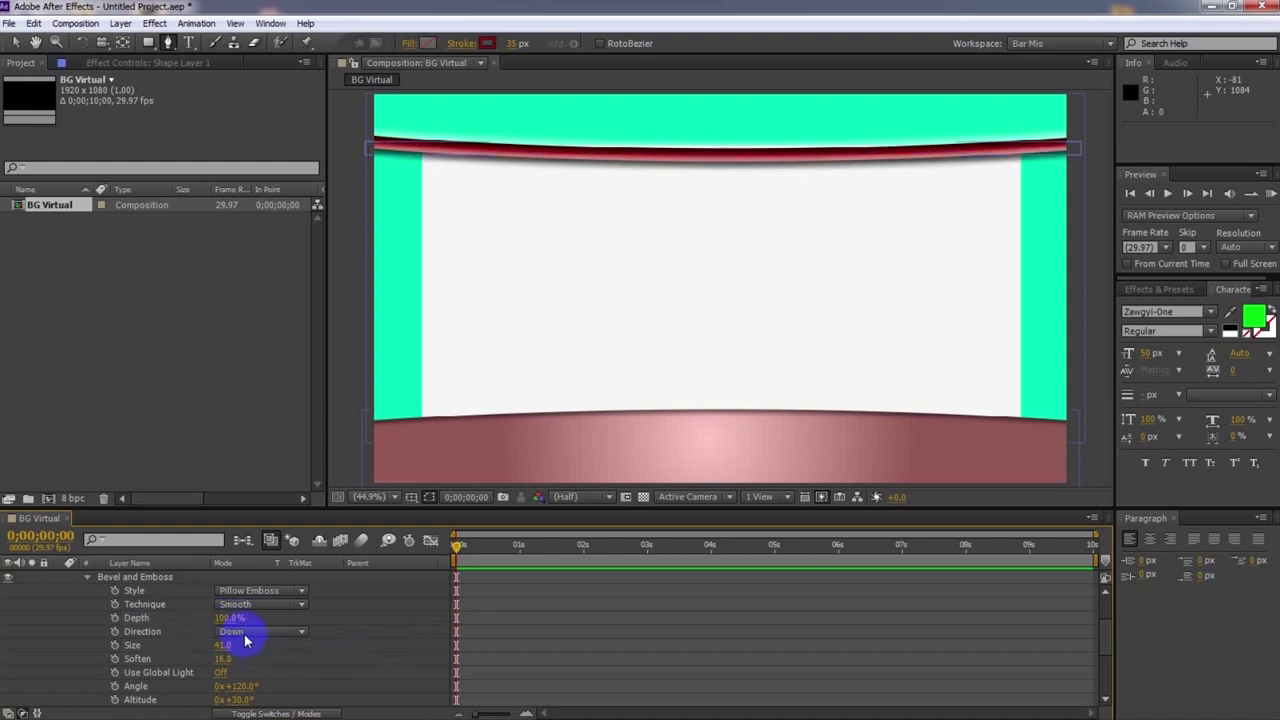
{"action": "left_click", "coordinate": [226, 647]}
{"action": "left_click", "coordinate": [225, 647]}
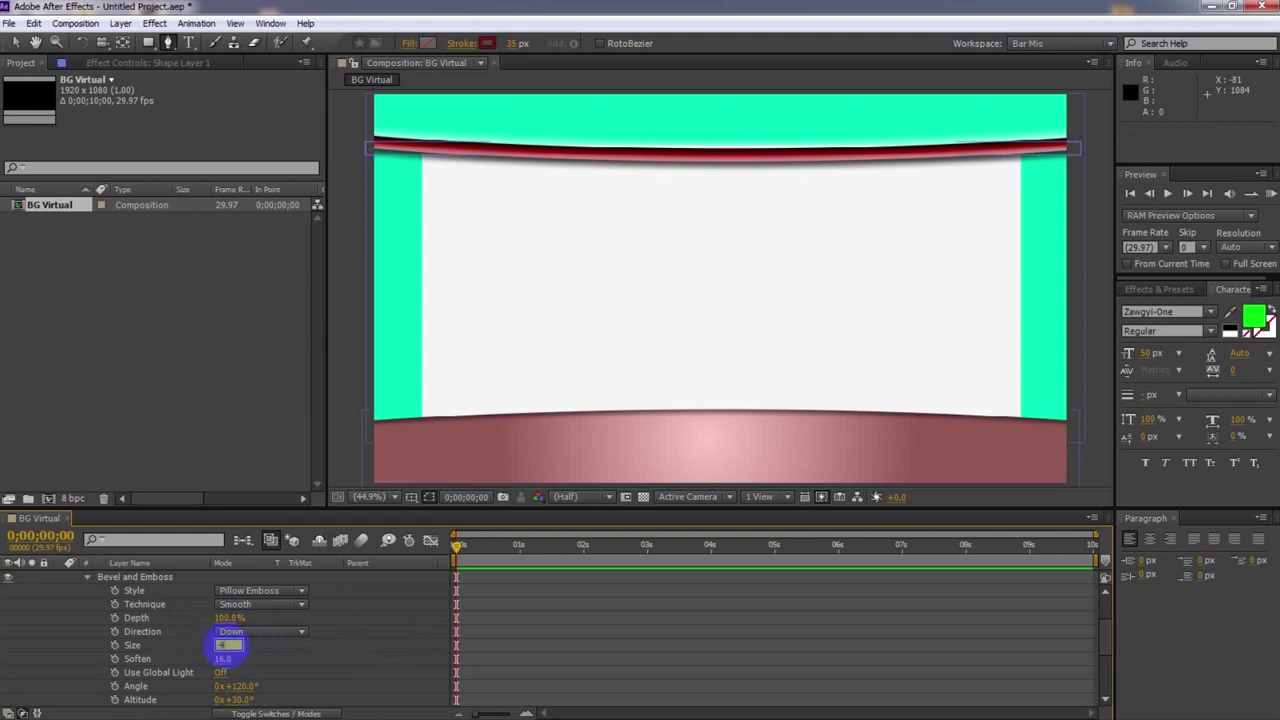
{"action": "type", "text": "40"}
{"action": "key", "text": "Return"}
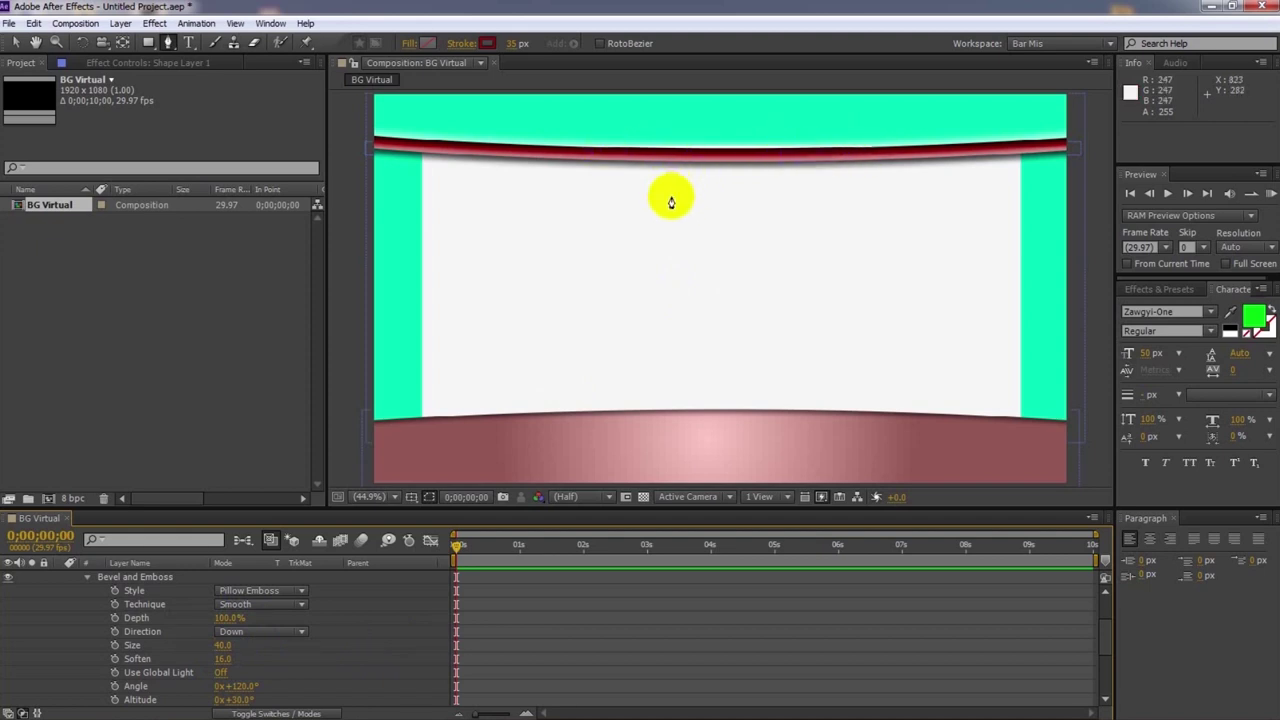
Try to set the stroke width to 40 px with no layer selected
{"action": "left_click", "coordinate": [514, 44]}
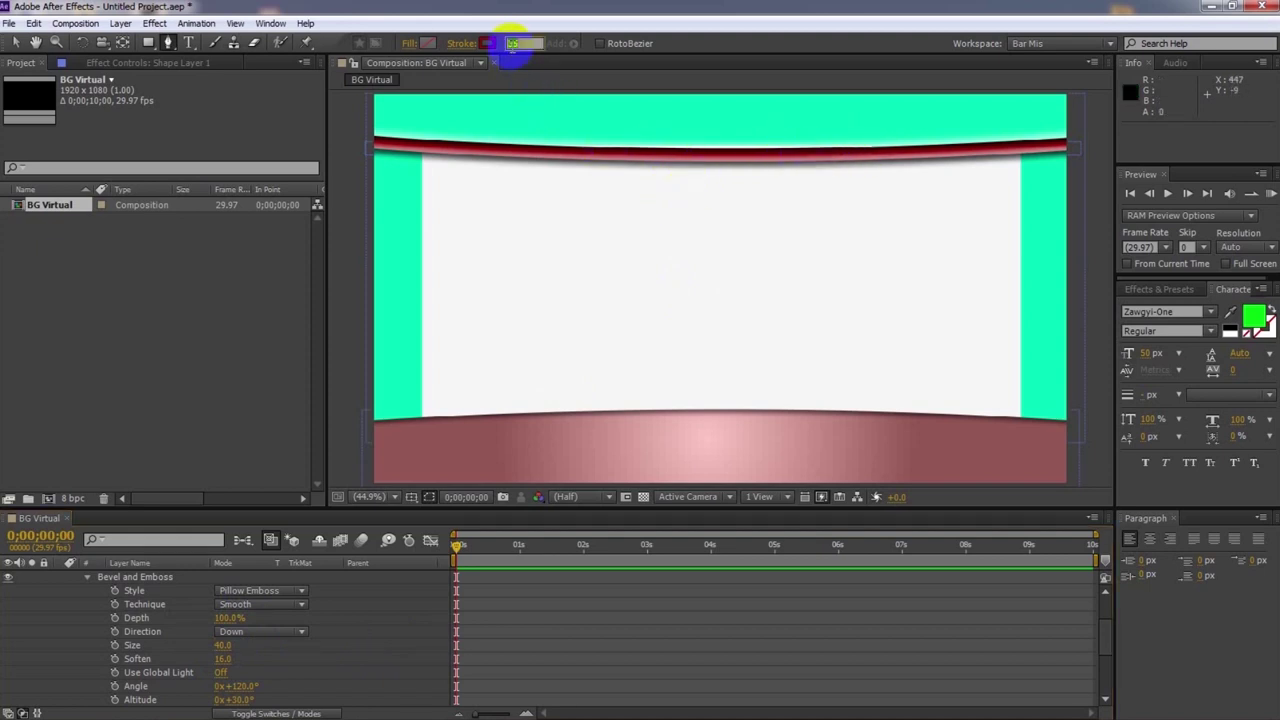
{"action": "type", "text": "40"}
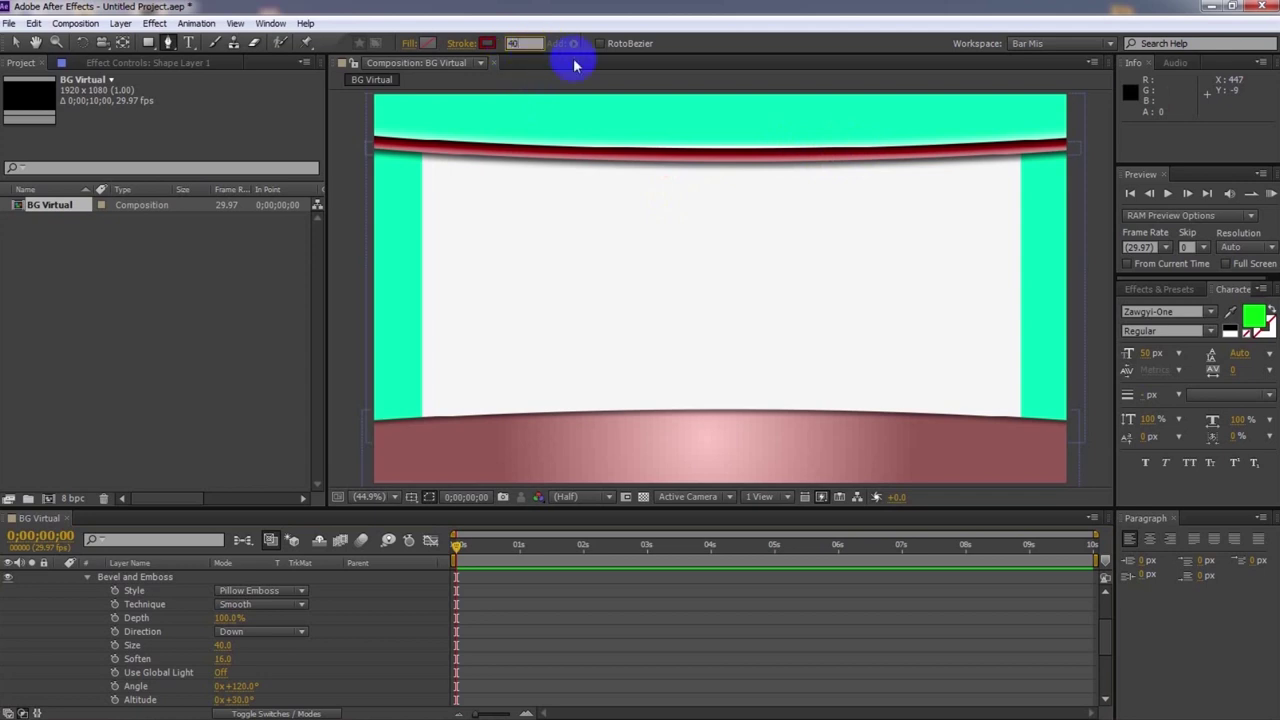
{"action": "key", "text": "Return"}
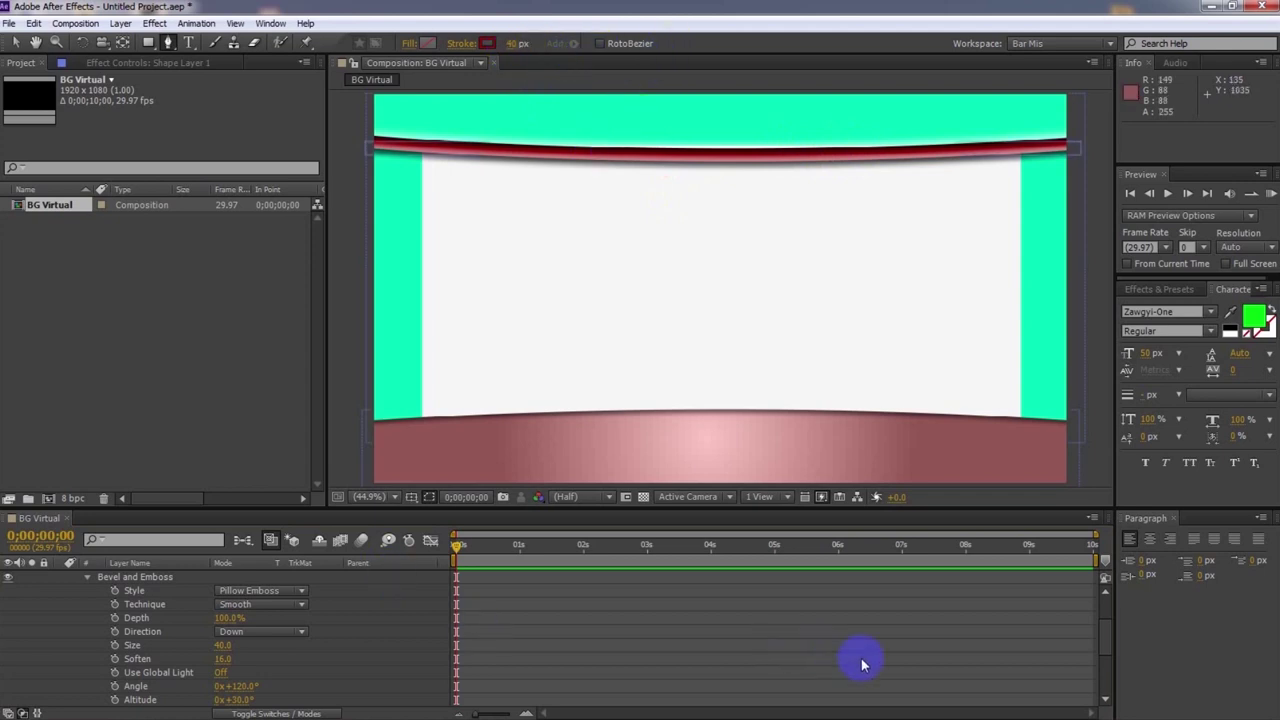
Select Shape Layer 1, set its curved stroke's width to 40 px and collapse the layer's properties
{"action": "left_click_drag", "start_coordinate": [1102, 640], "coordinate": [1102, 591]}
{"action": "left_click", "coordinate": [1031, 580]}
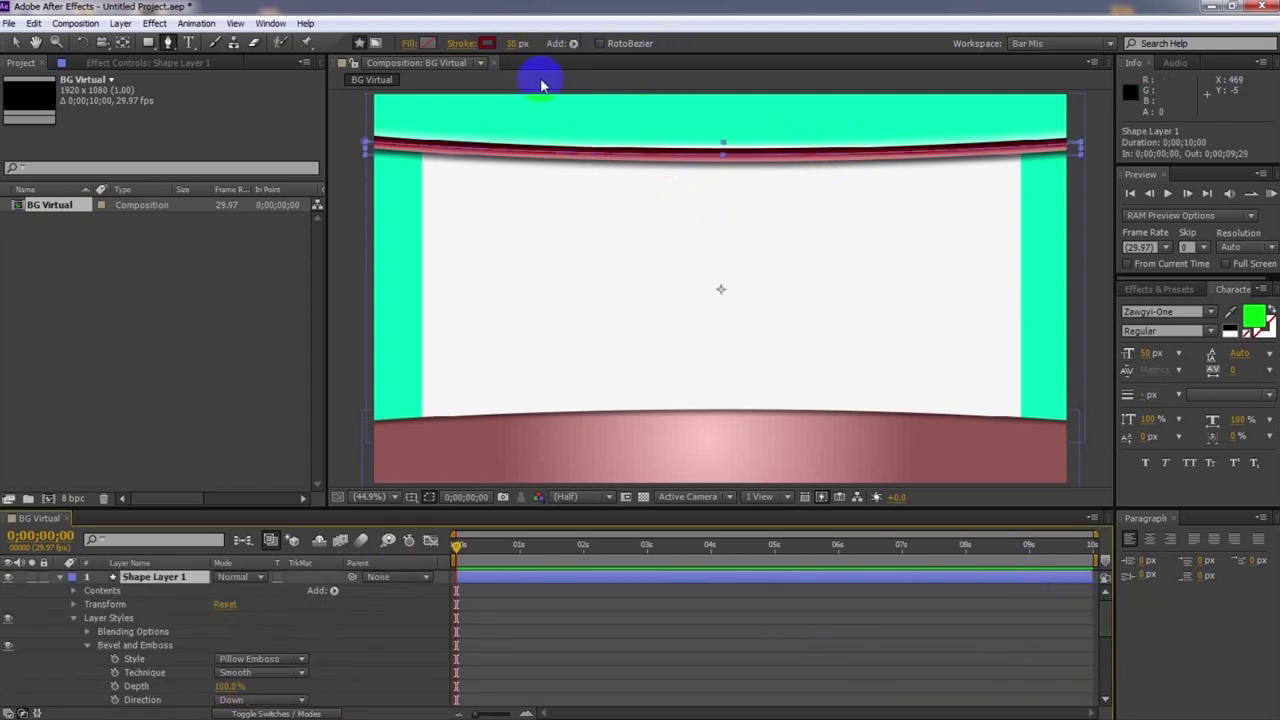
{"action": "left_click", "coordinate": [512, 43]}
{"action": "type", "text": "40"}
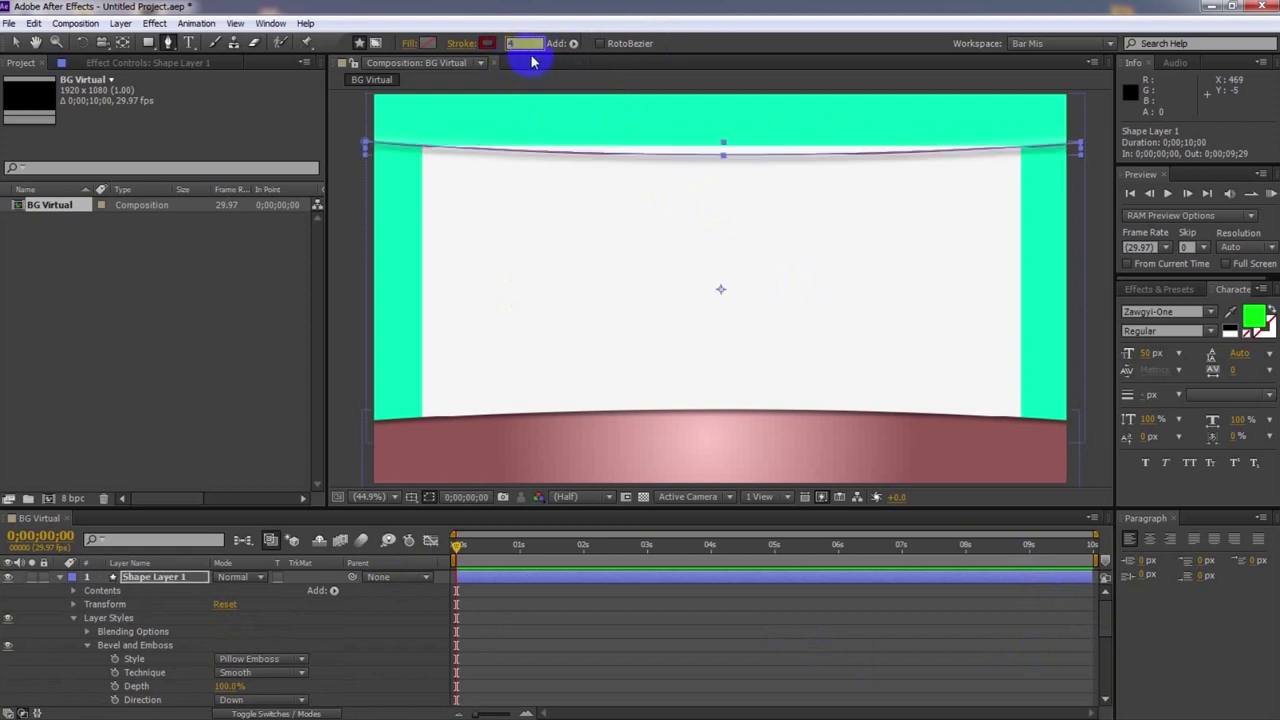
{"action": "key", "text": "Return"}
{"action": "left_click", "coordinate": [643, 80]}
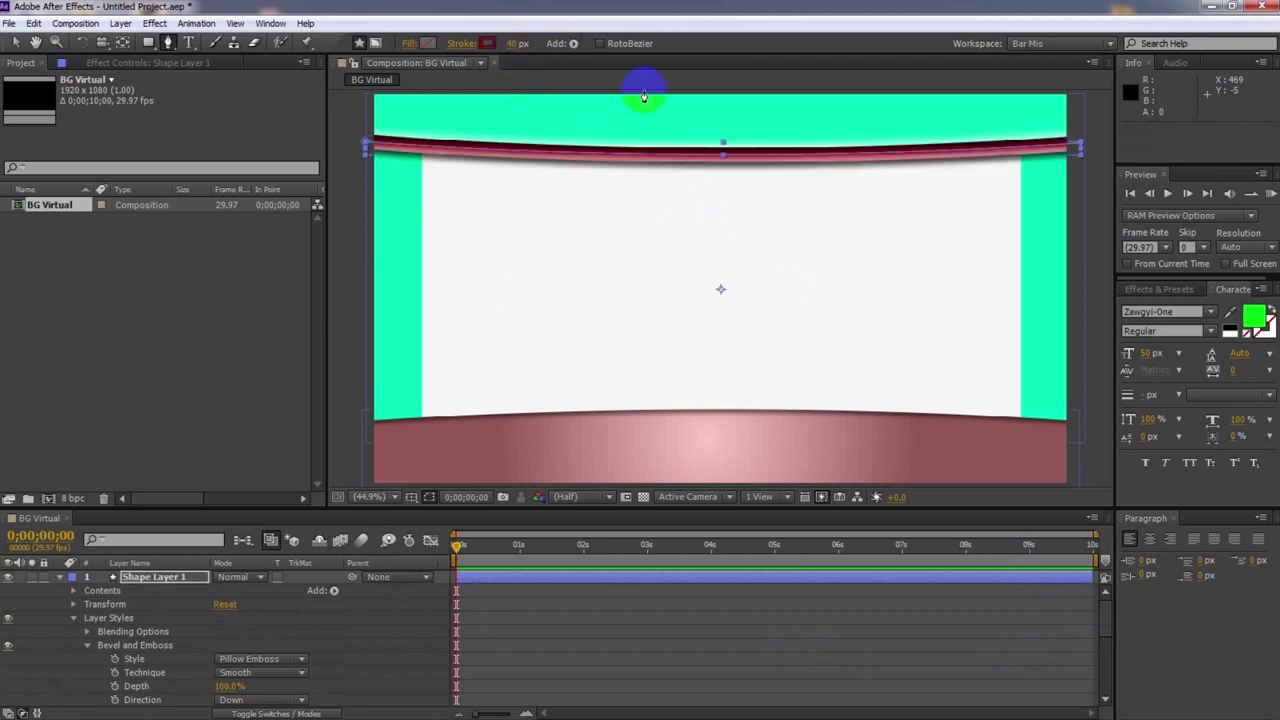
{"action": "left_click", "coordinate": [60, 578]}
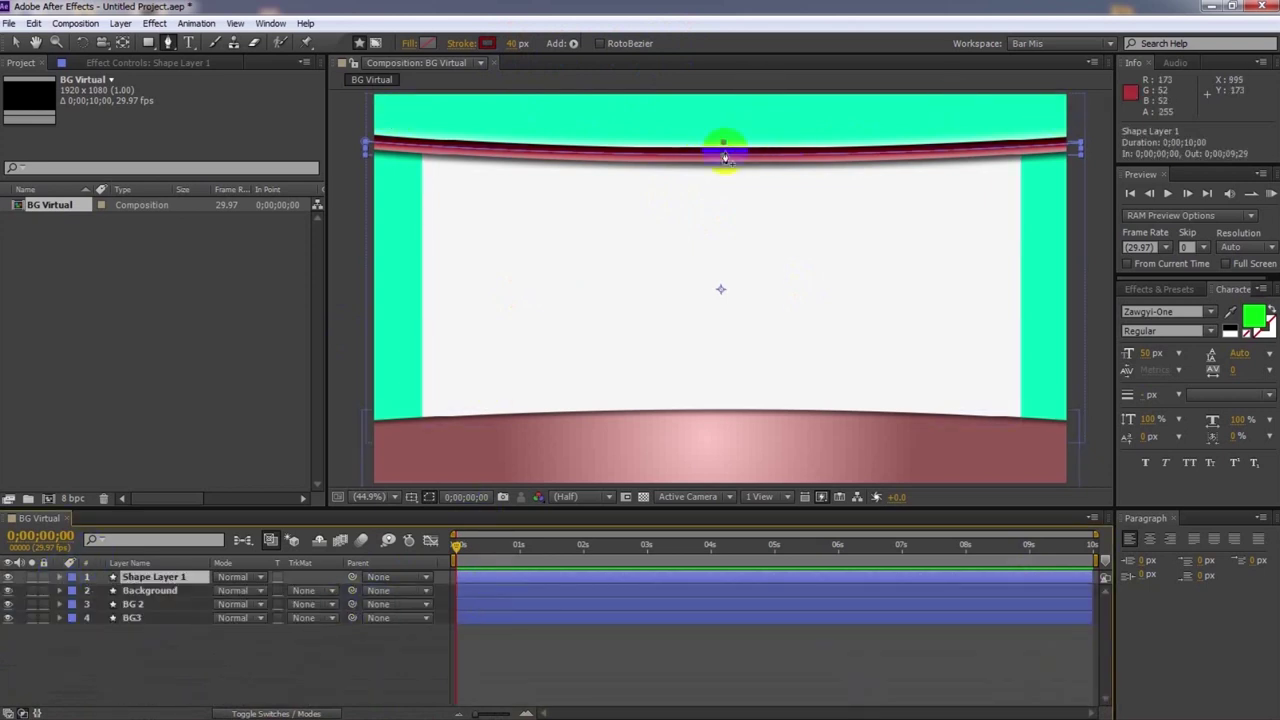
Move the curved trim up about 9 px with the Selection tool, to position 960, 531.1, and deselect it
{"action": "left_click", "coordinate": [15, 43]}
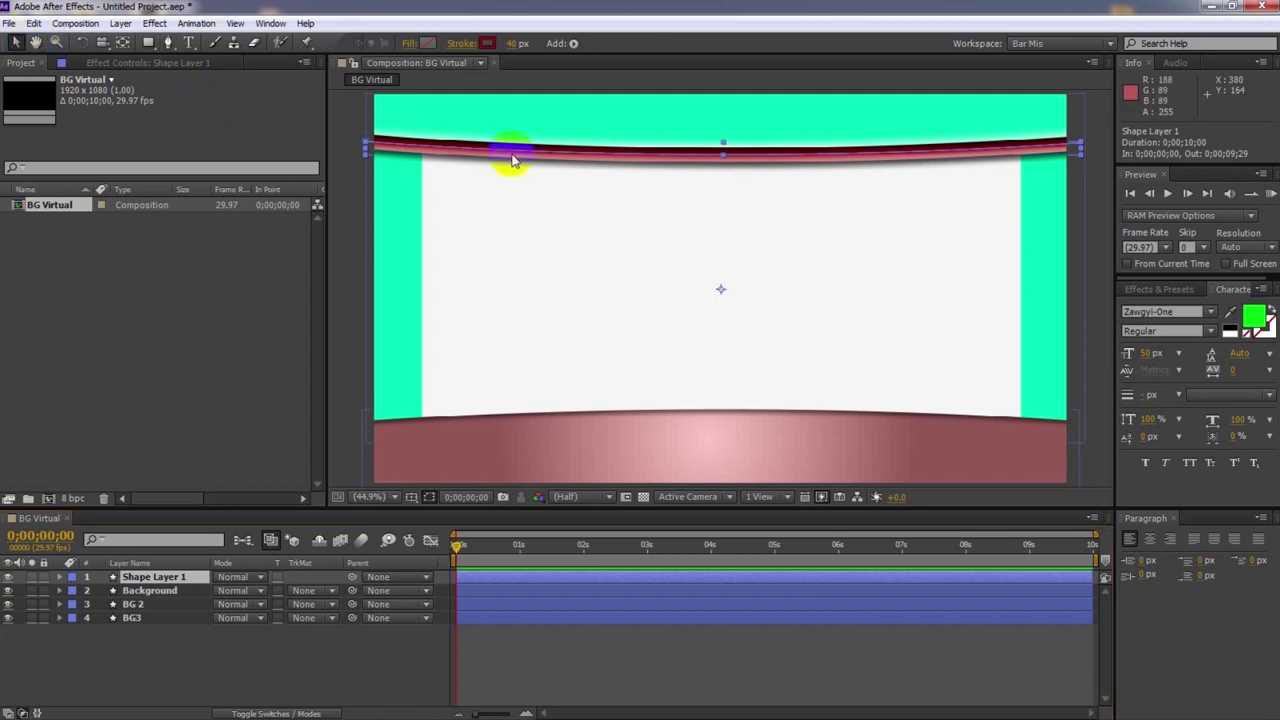
{"action": "left_click_drag", "start_coordinate": [522, 155], "coordinate": [520, 150]}
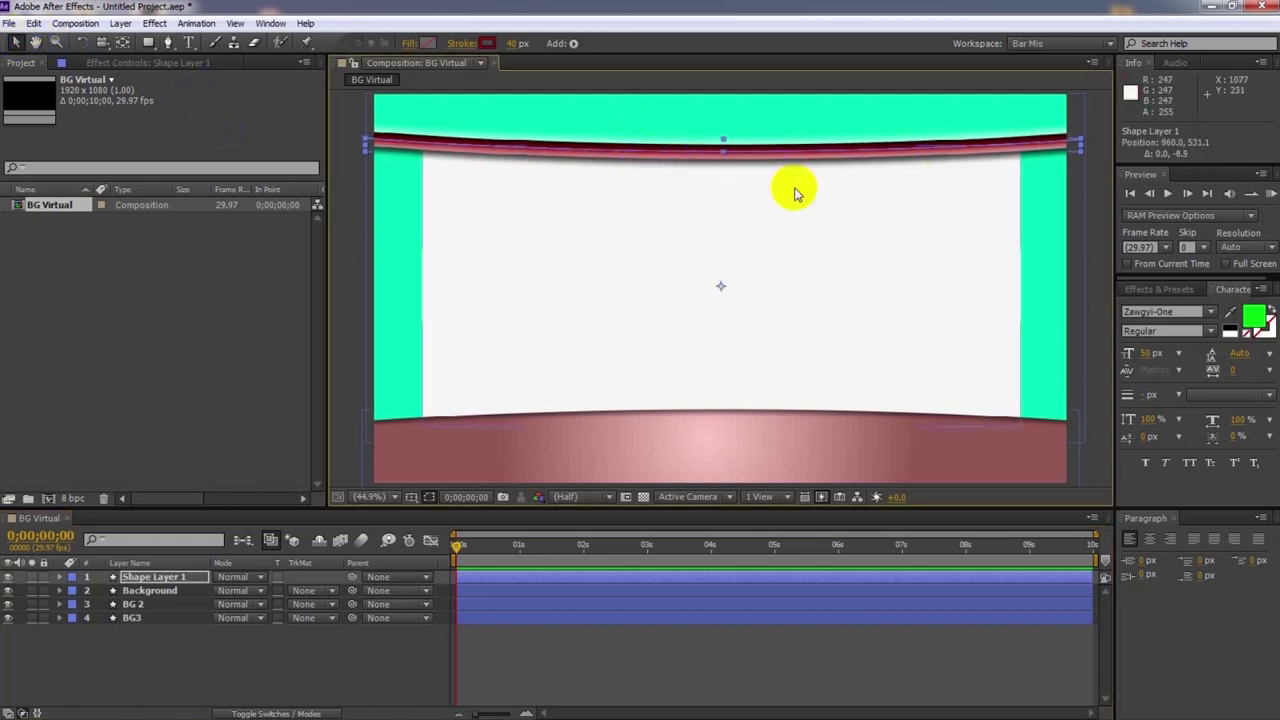
{"action": "left_click", "coordinate": [238, 681]}
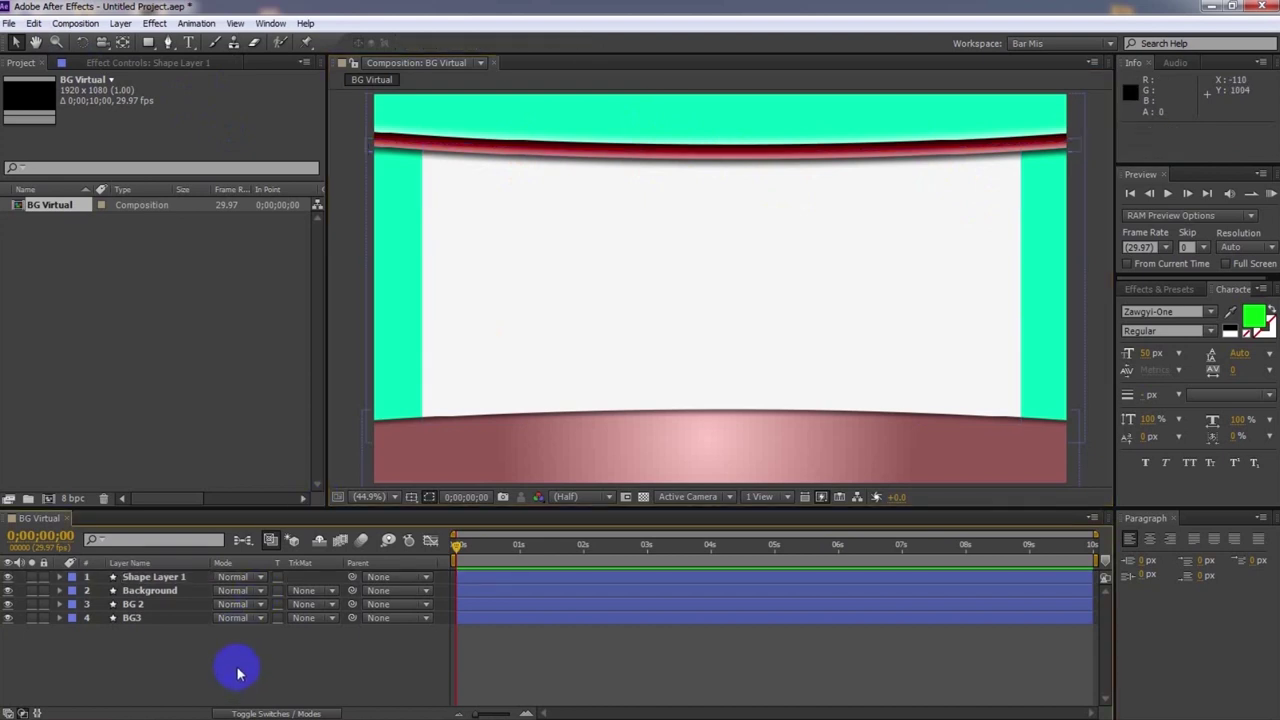
Rename the curved trim's layer Shape Layer 1 as S1
{"action": "right_click", "coordinate": [157, 578]}
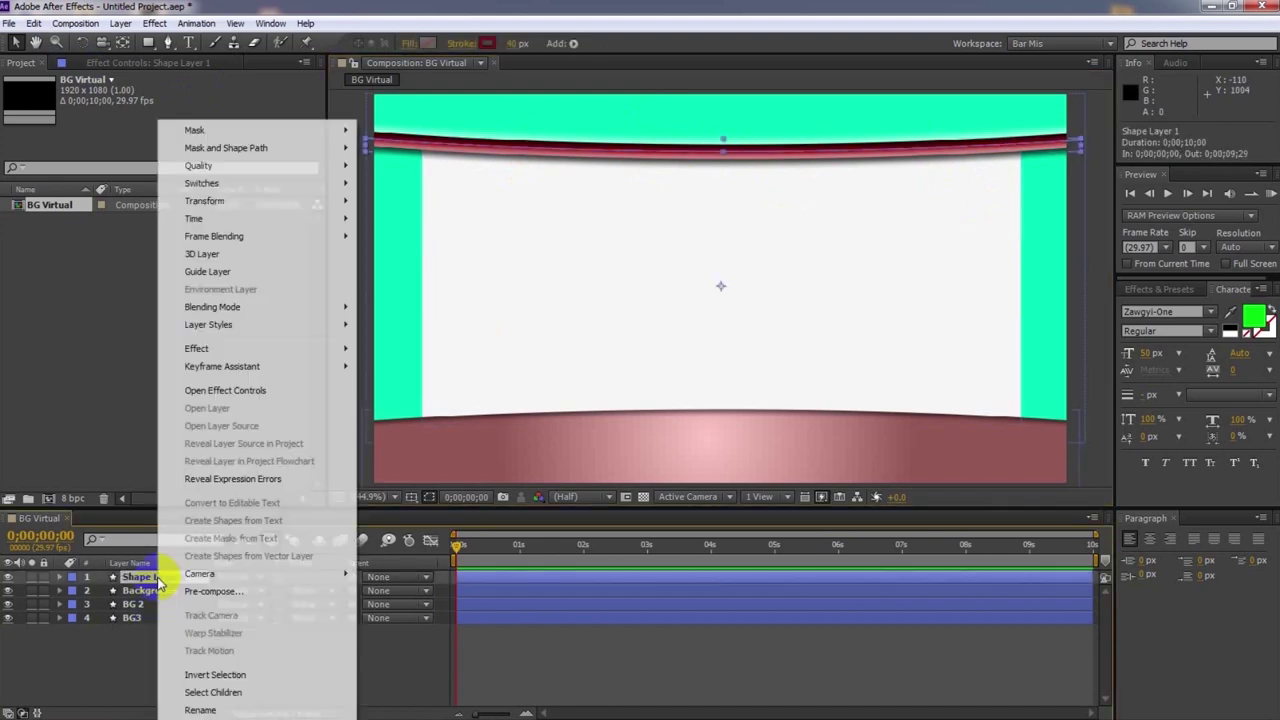
{"action": "left_click", "coordinate": [205, 710]}
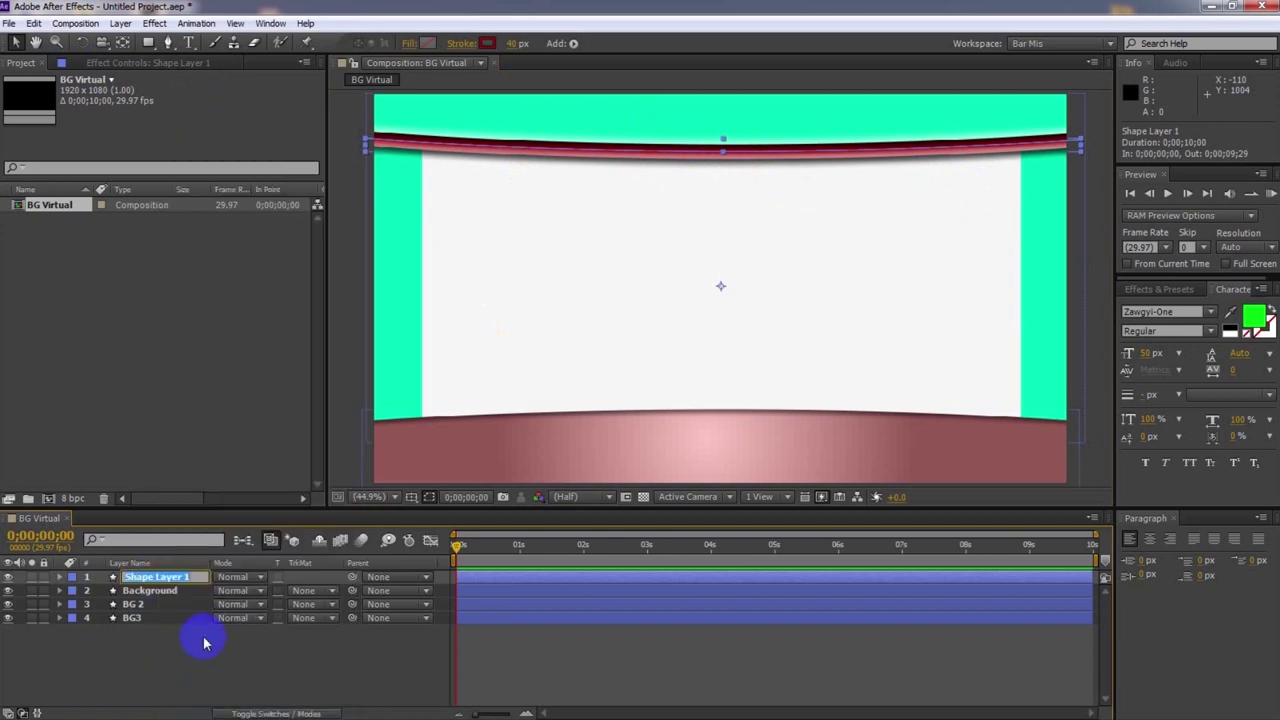
{"action": "type", "text": "S1"}
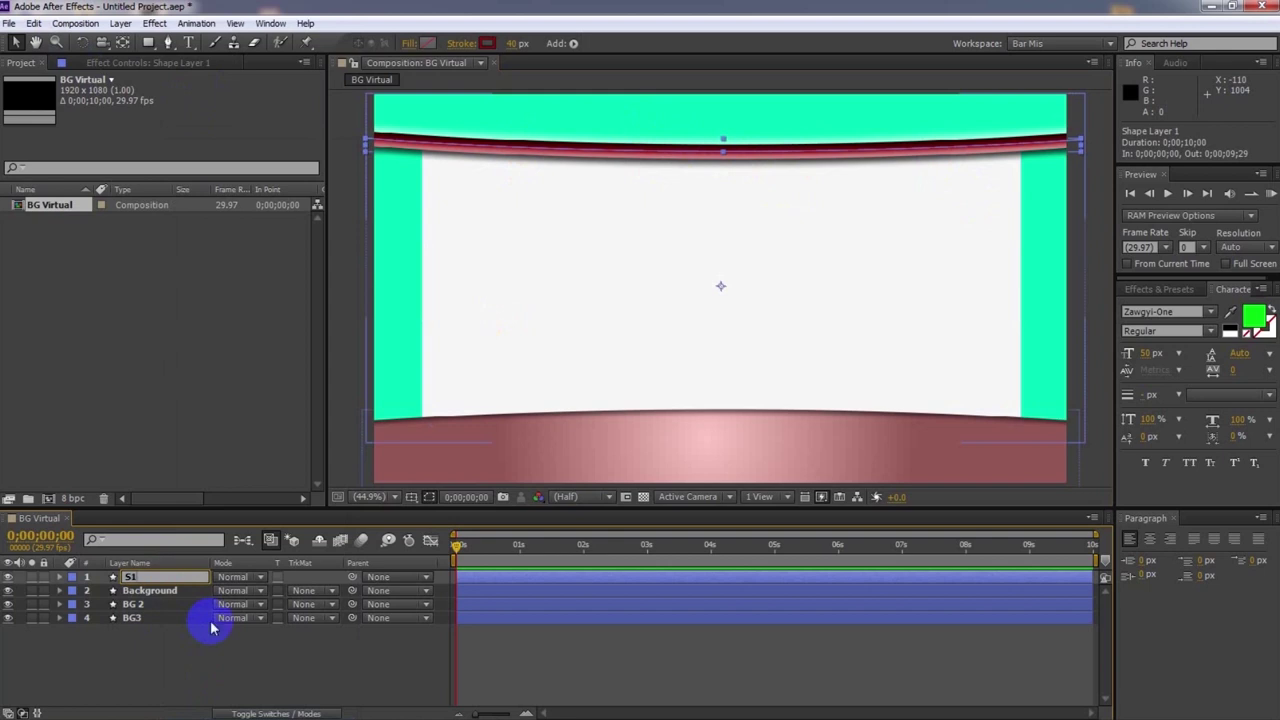
{"action": "left_click", "coordinate": [202, 652]}
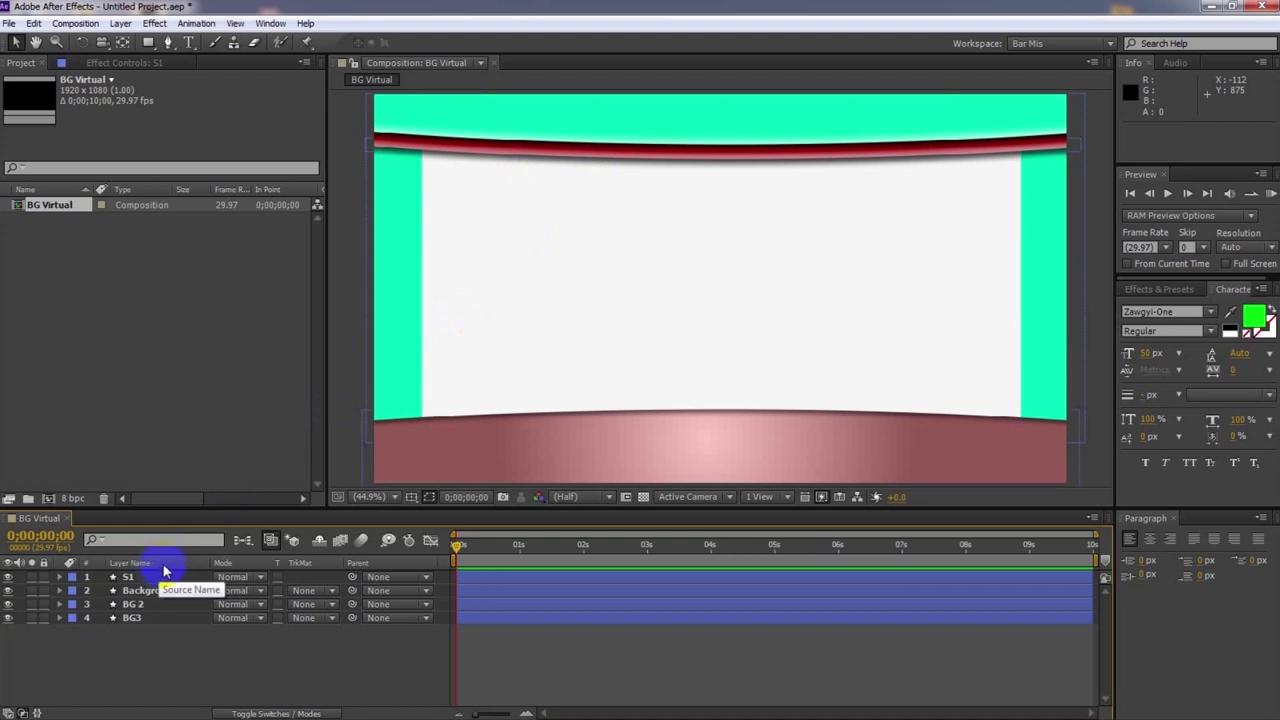
Apply a Bevel and Emboss layer style to the white wall layer BG 2 and expand its settings
{"action": "left_click", "coordinate": [176, 616]}
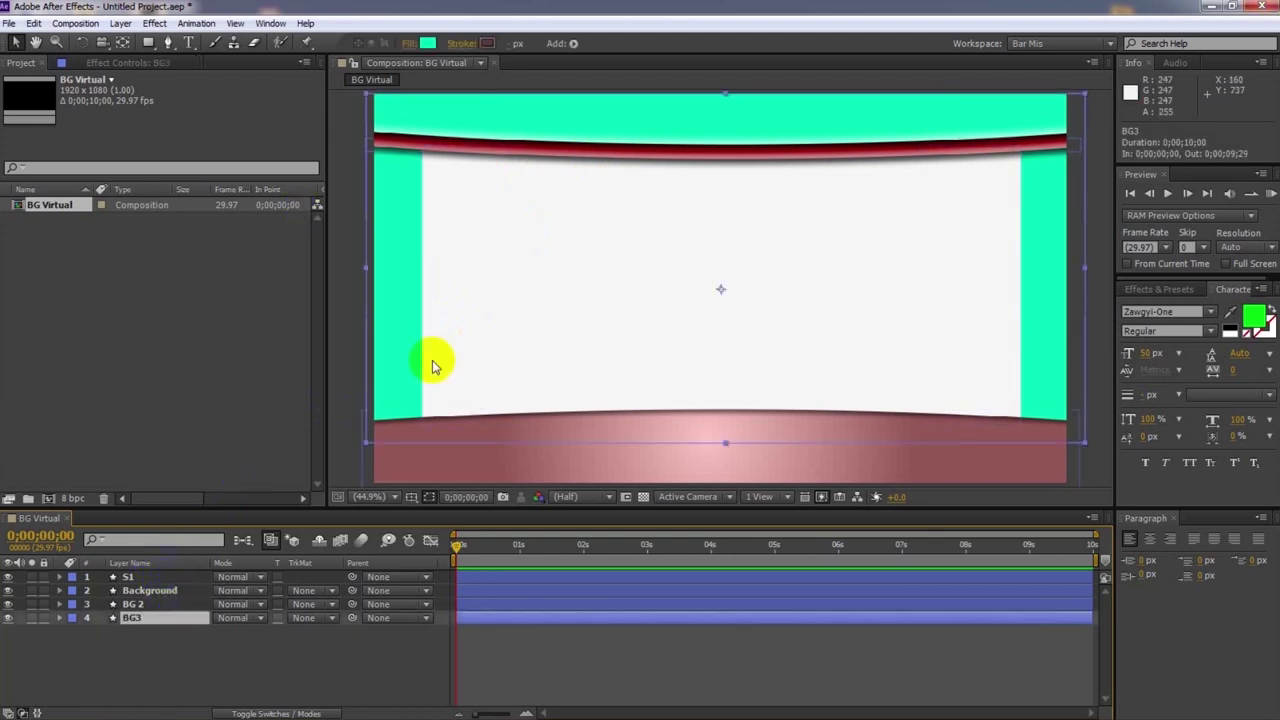
{"action": "left_click", "coordinate": [130, 604]}
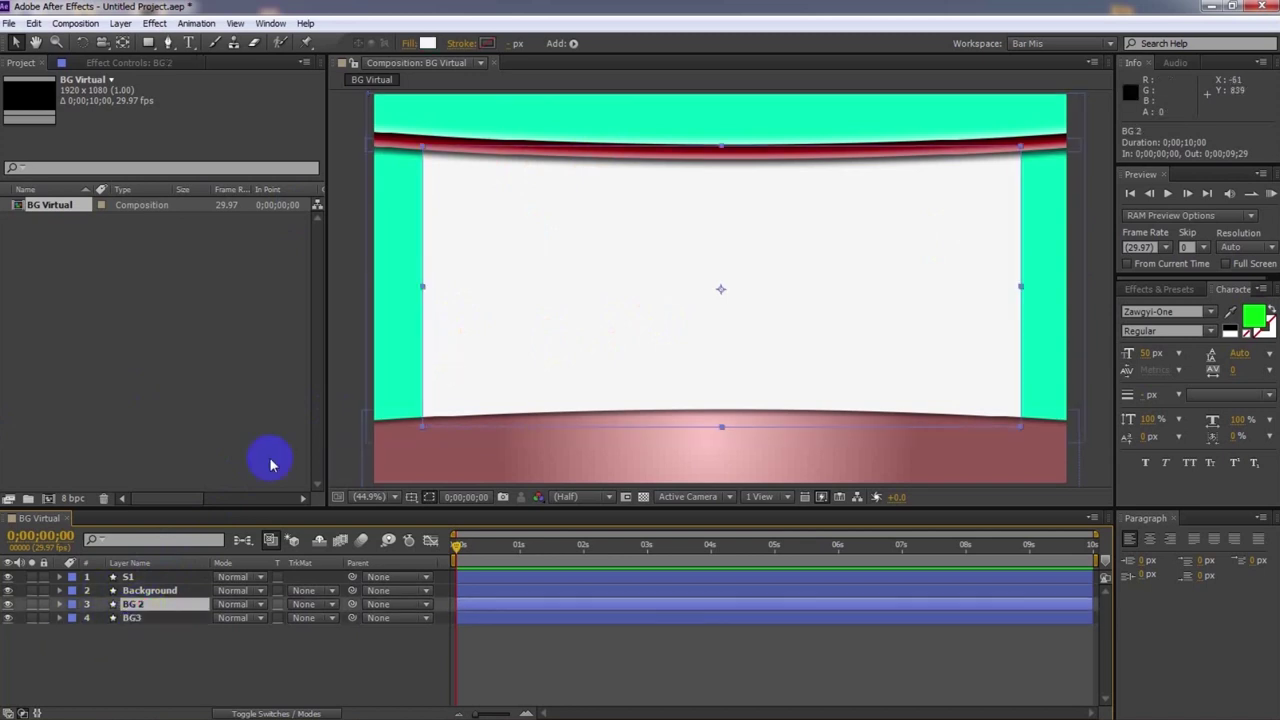
{"action": "right_click", "coordinate": [184, 612]}
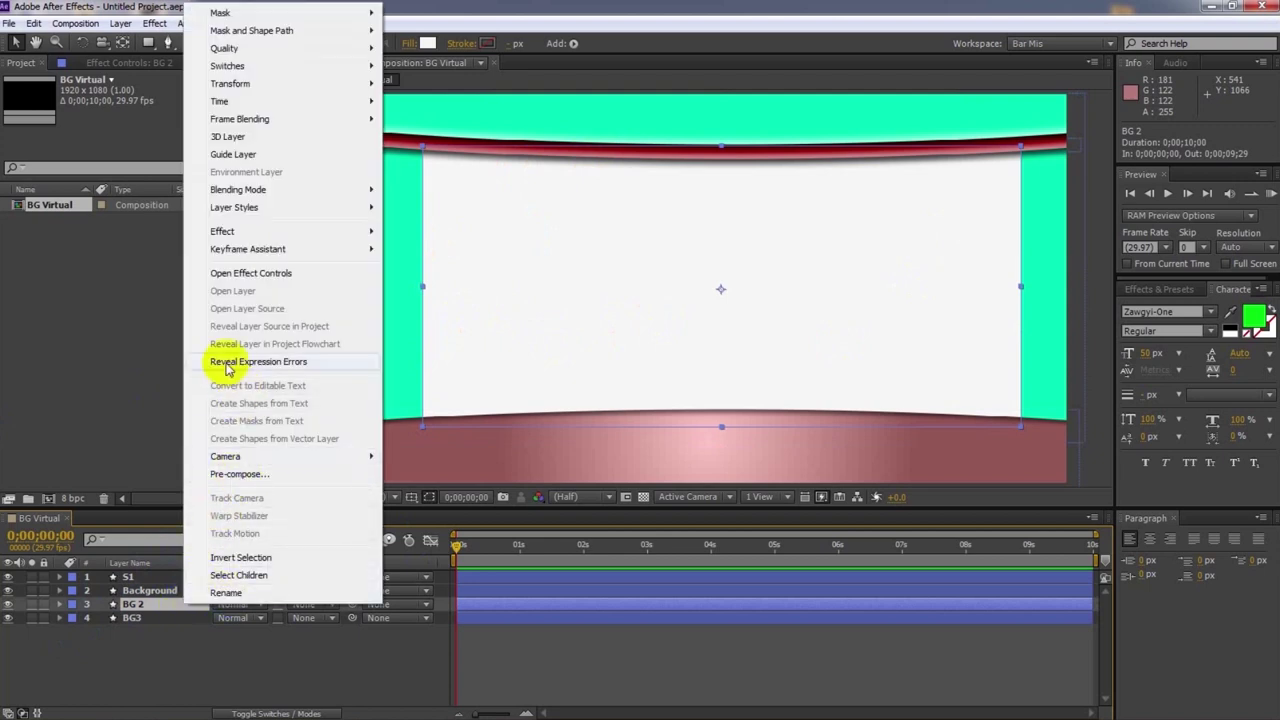
{"action": "mouse_move", "coordinate": [246, 207]}
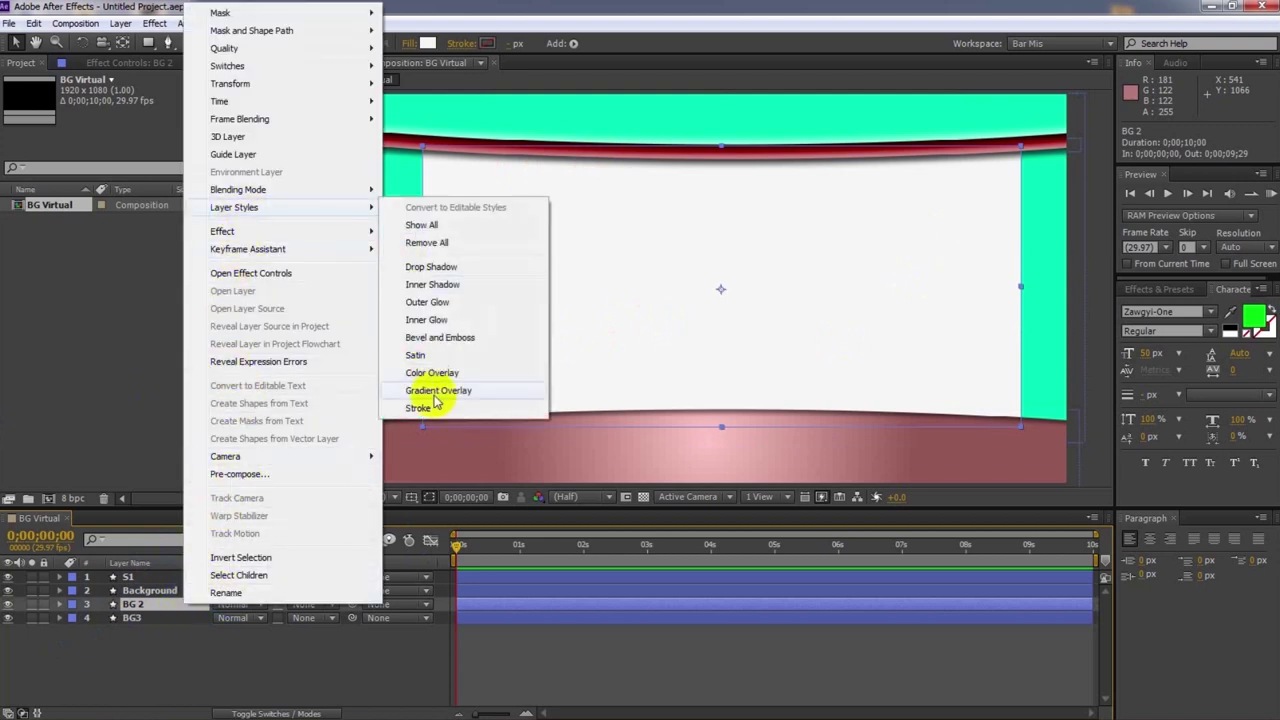
{"action": "left_click", "coordinate": [436, 337]}
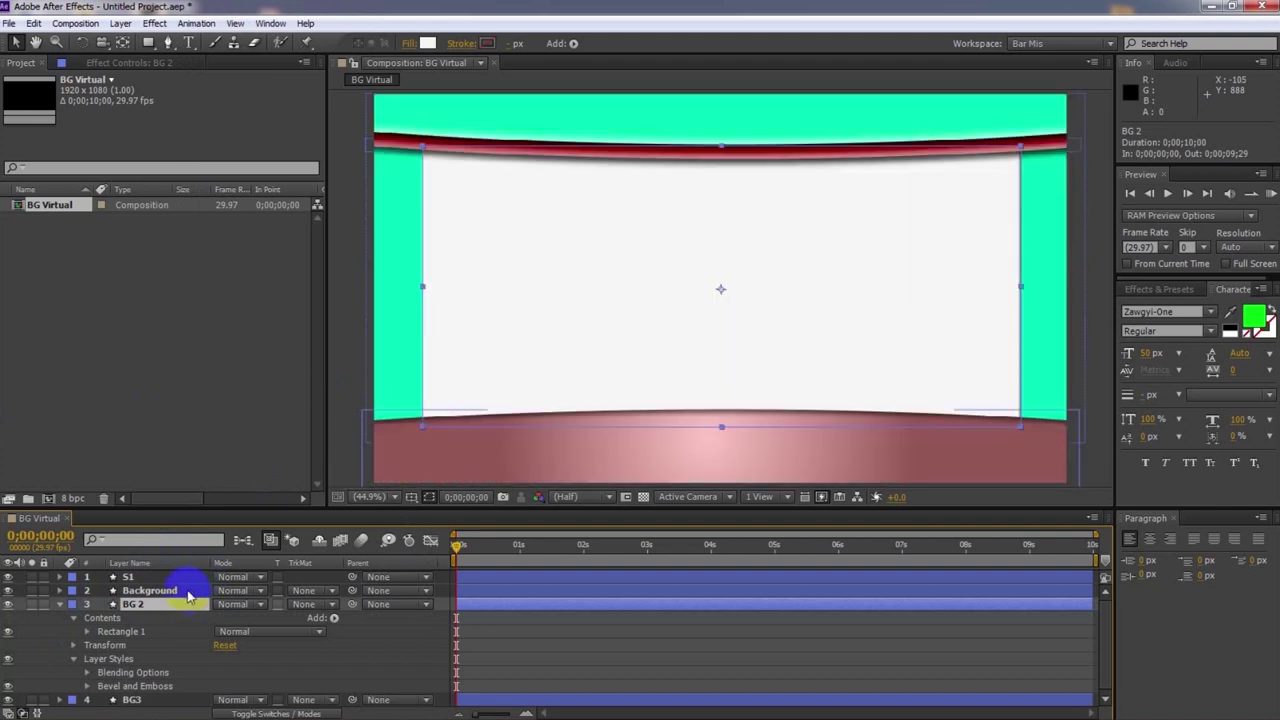
{"action": "left_click", "coordinate": [87, 687]}
{"action": "scroll", "coordinate": [86, 694], "scroll_direction": "down", "scroll_amount": 3}
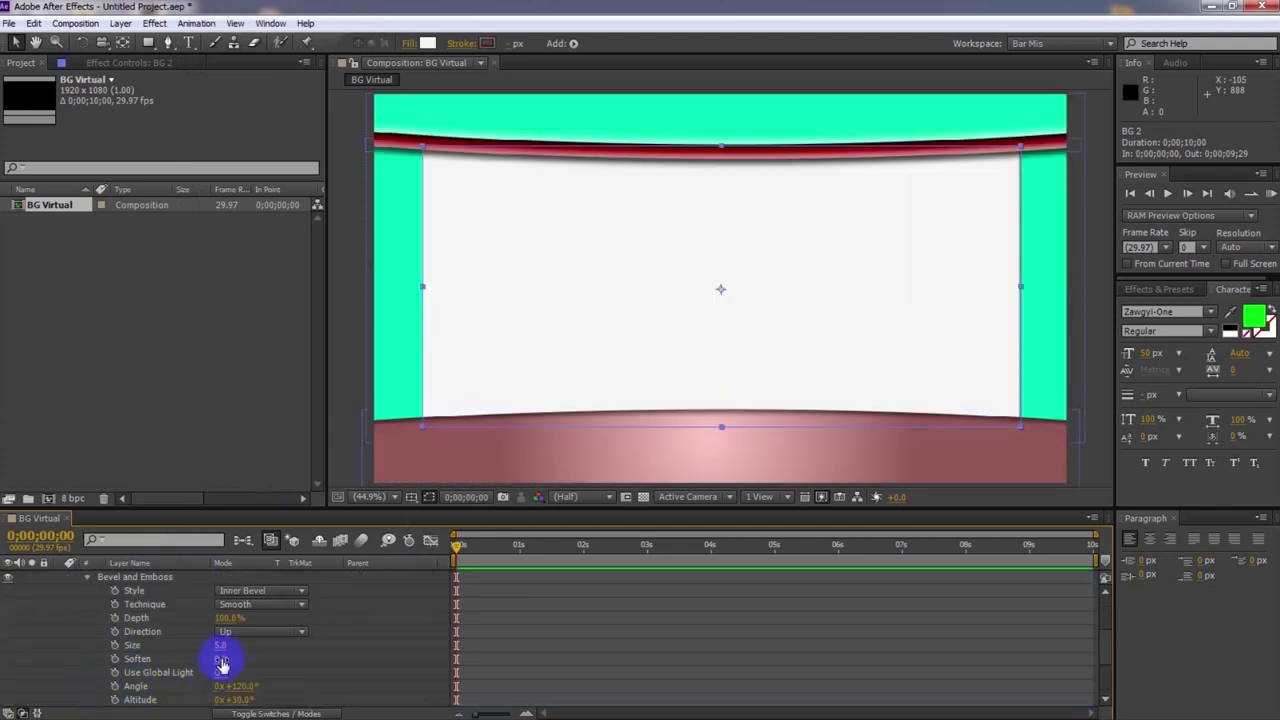
Set the BG 2 bevel's Soften to 15, then collapse the layer's properties and deselect it
{"action": "left_click_drag", "start_coordinate": [220, 659], "coordinate": [329, 658]}
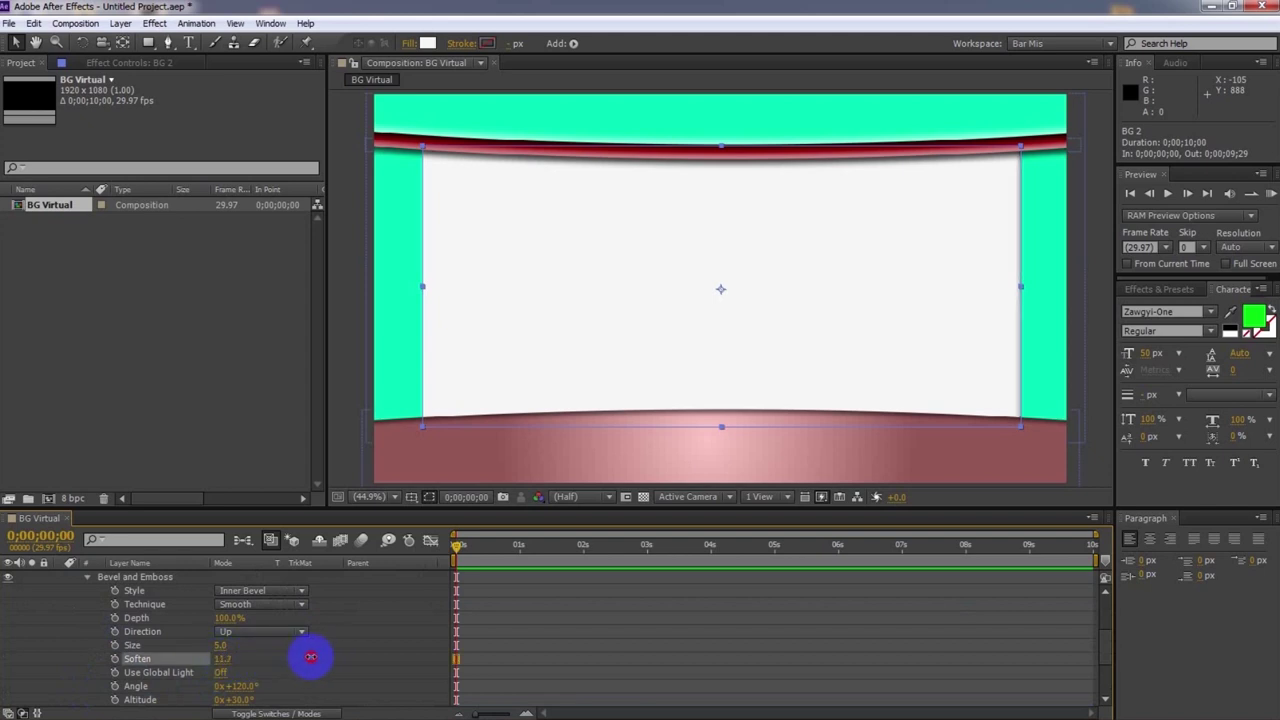
{"action": "left_click_drag", "start_coordinate": [315, 657], "coordinate": [300, 646]}
{"action": "left_click", "coordinate": [228, 659]}
{"action": "type", "text": "15"}
{"action": "key", "text": "Return"}
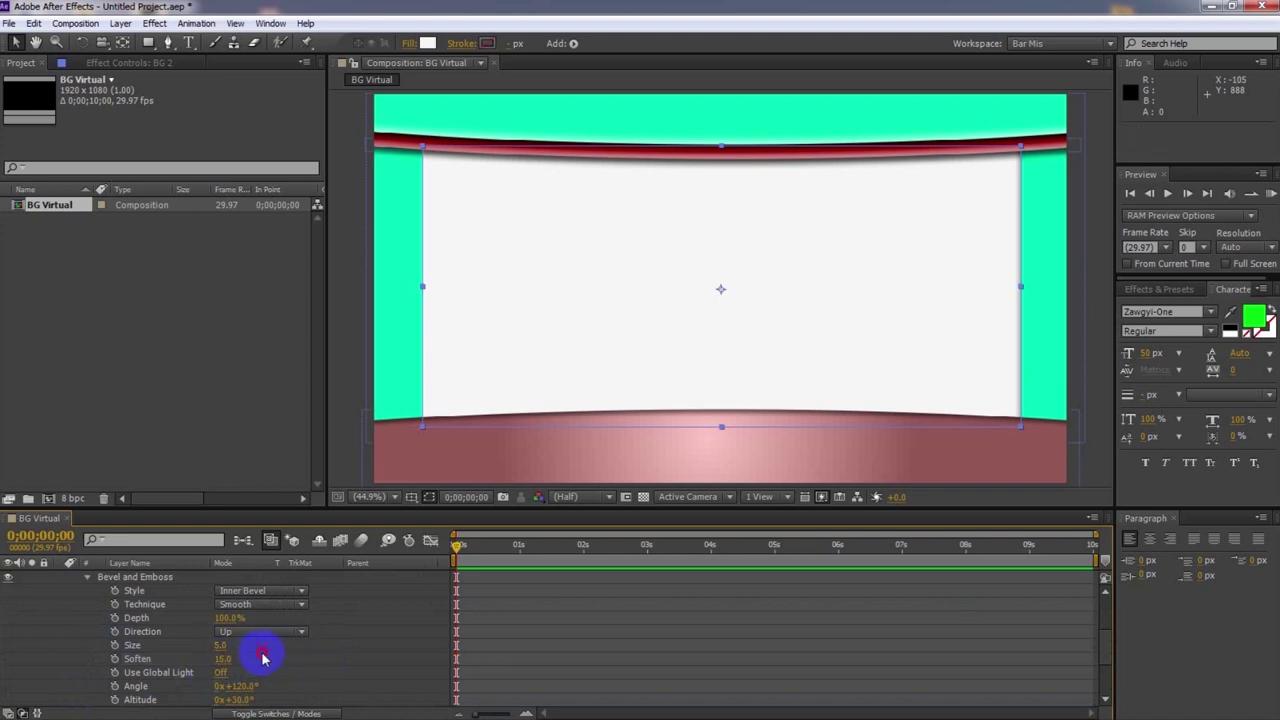
{"action": "left_click", "coordinate": [456, 287]}
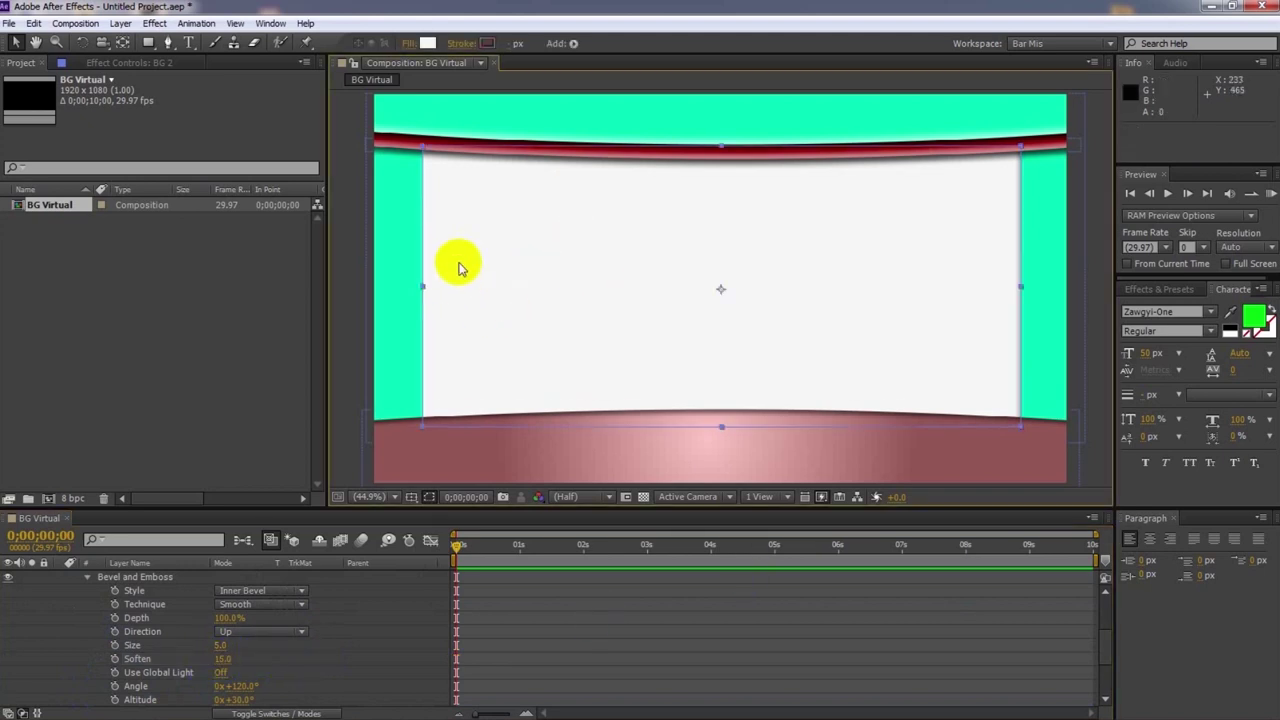
{"action": "left_click", "coordinate": [88, 580]}
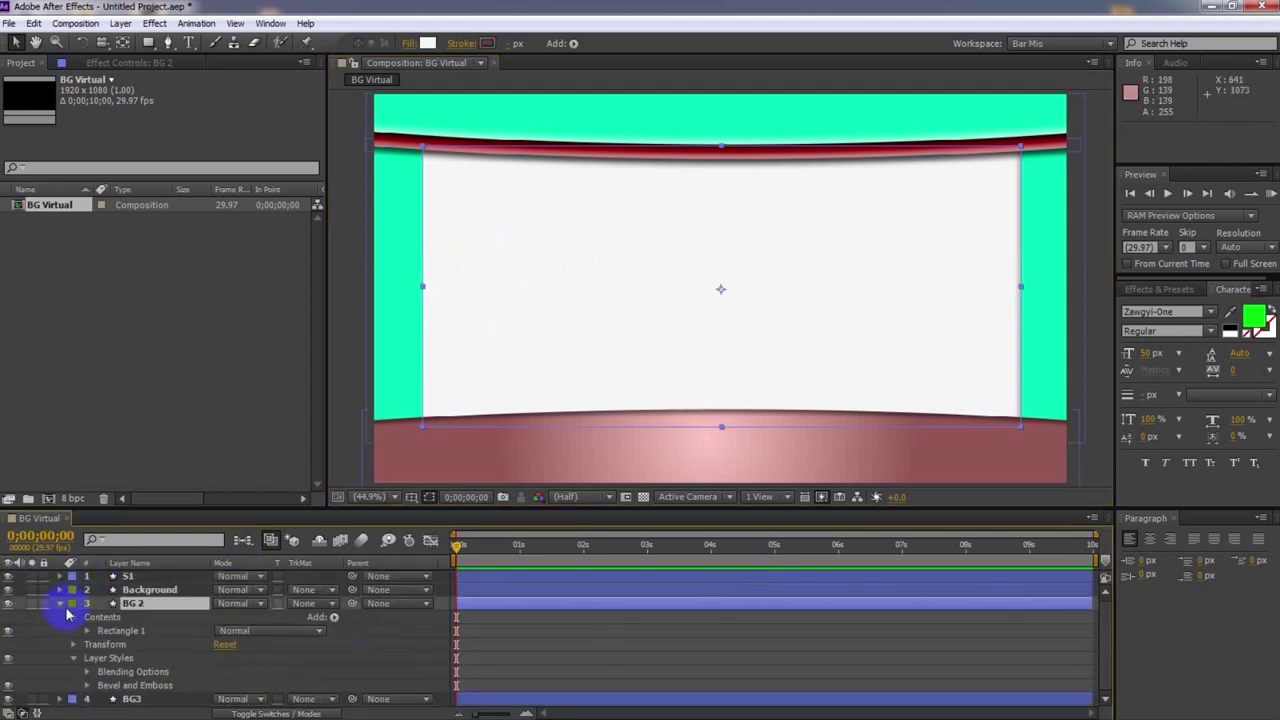
{"action": "left_click", "coordinate": [60, 604]}
{"action": "left_click", "coordinate": [130, 653]}
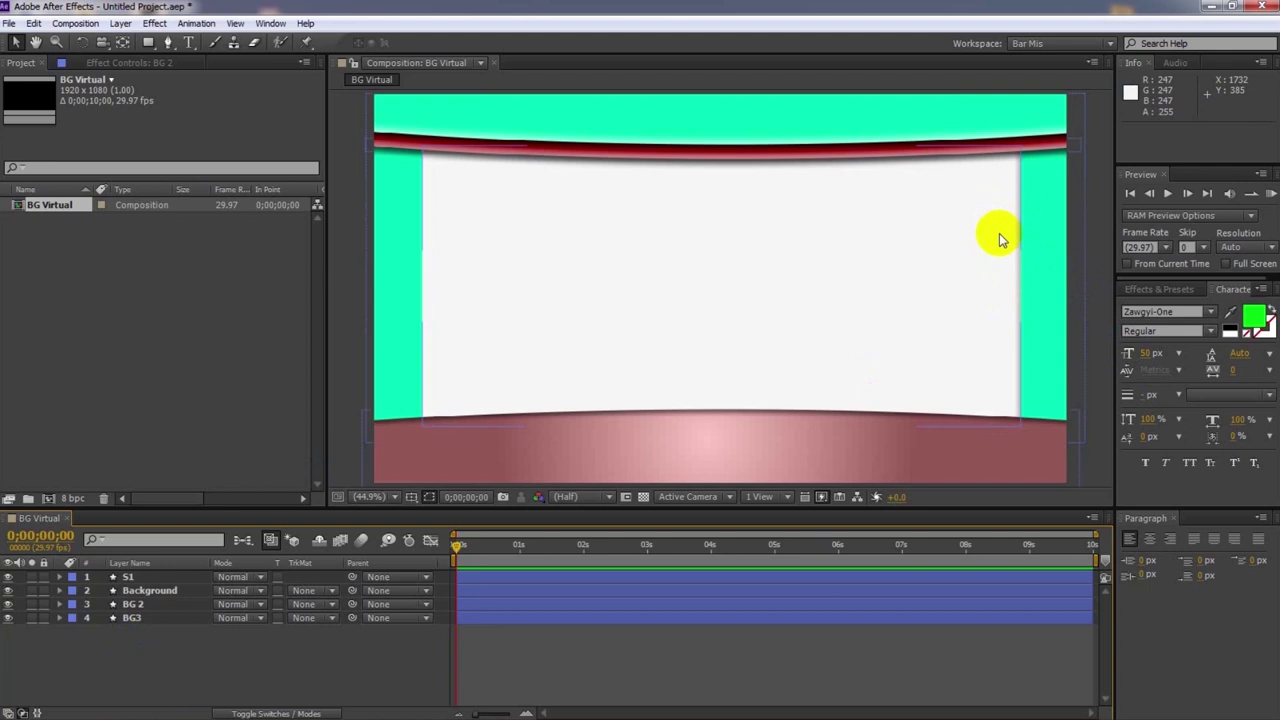
Draw a closed Pen tool band across the upper edge of the composition, bending its lower side downward to follow the curved trim
{"action": "mouse_move", "coordinate": [1000, 240]}
{"action": "left_mouse_down"}
{"action": "mouse_move", "coordinate": [509, 86]}
{"action": "mouse_move", "coordinate": [357, 91]}
{"action": "mouse_move", "coordinate": [1074, 108]}
{"action": "mouse_move", "coordinate": [843, 157]}
{"action": "mouse_move", "coordinate": [380, 125]}
{"action": "mouse_move", "coordinate": [200, 49]}
{"action": "left_mouse_up"}
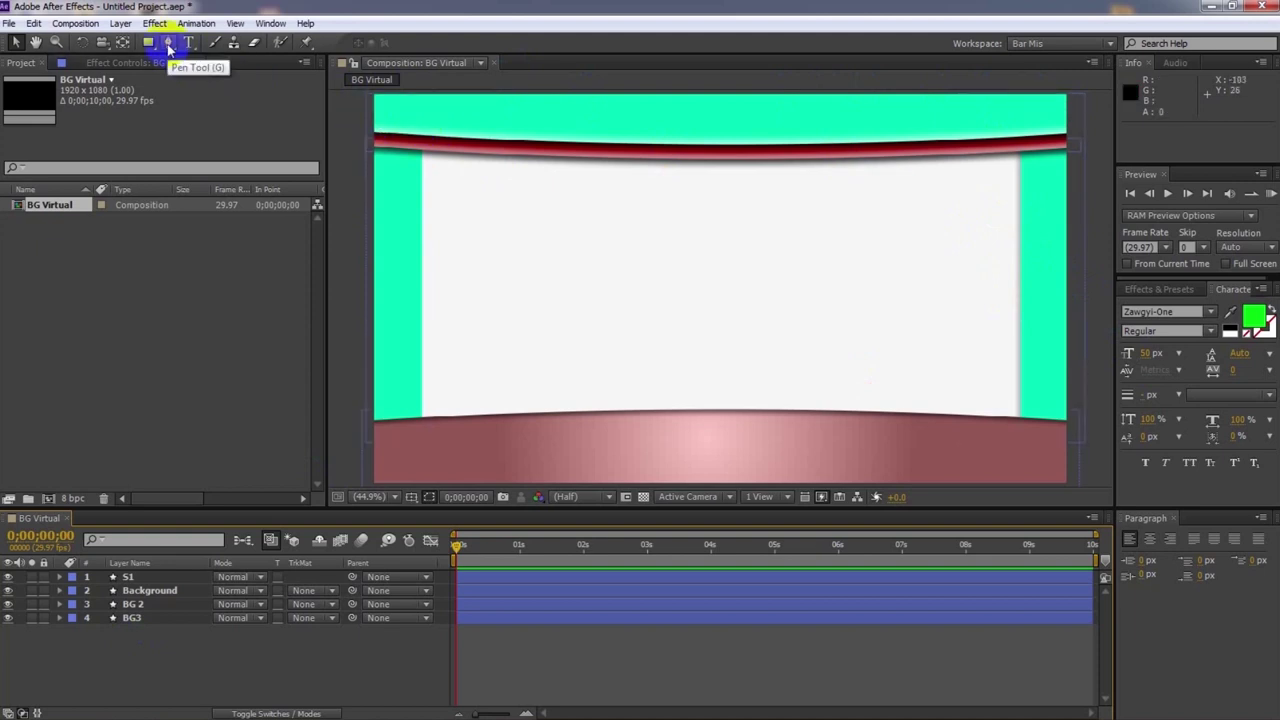
{"action": "left_click", "coordinate": [168, 44]}
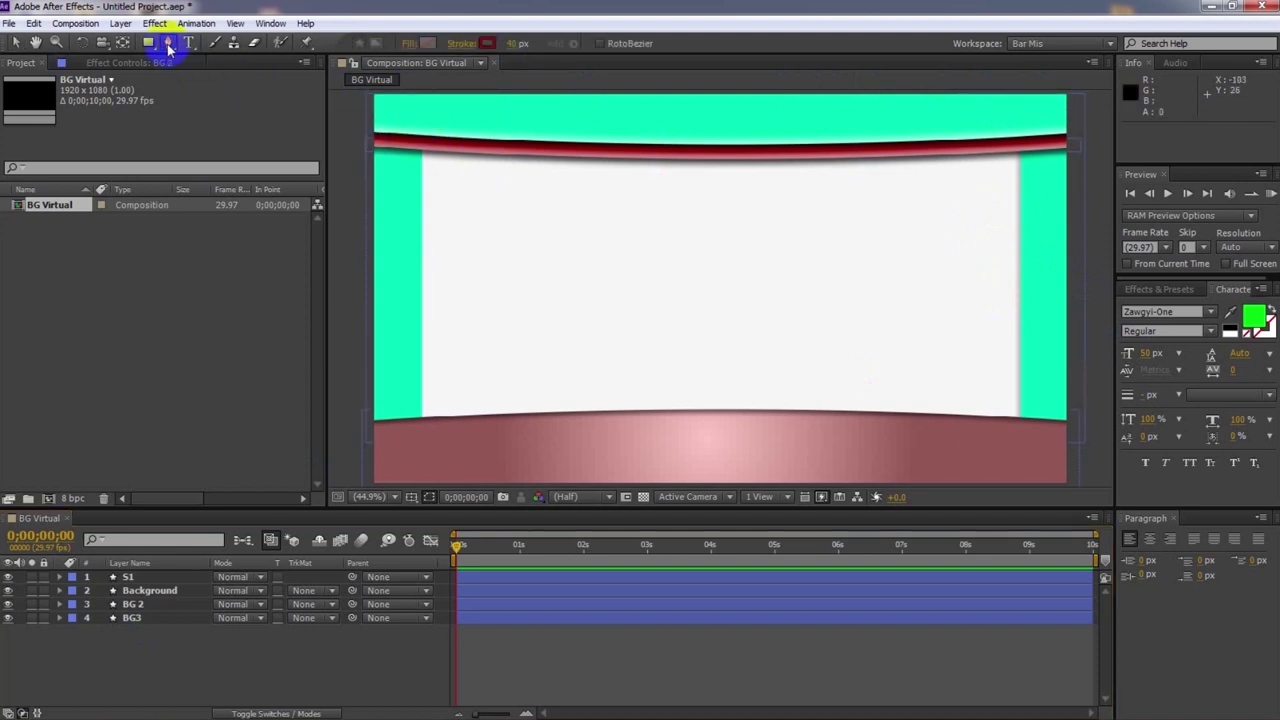
{"action": "left_click", "coordinate": [368, 100]}
{"action": "left_click", "coordinate": [1072, 97]}
{"action": "left_click", "coordinate": [1072, 138]}
{"action": "left_click", "coordinate": [354, 124]}
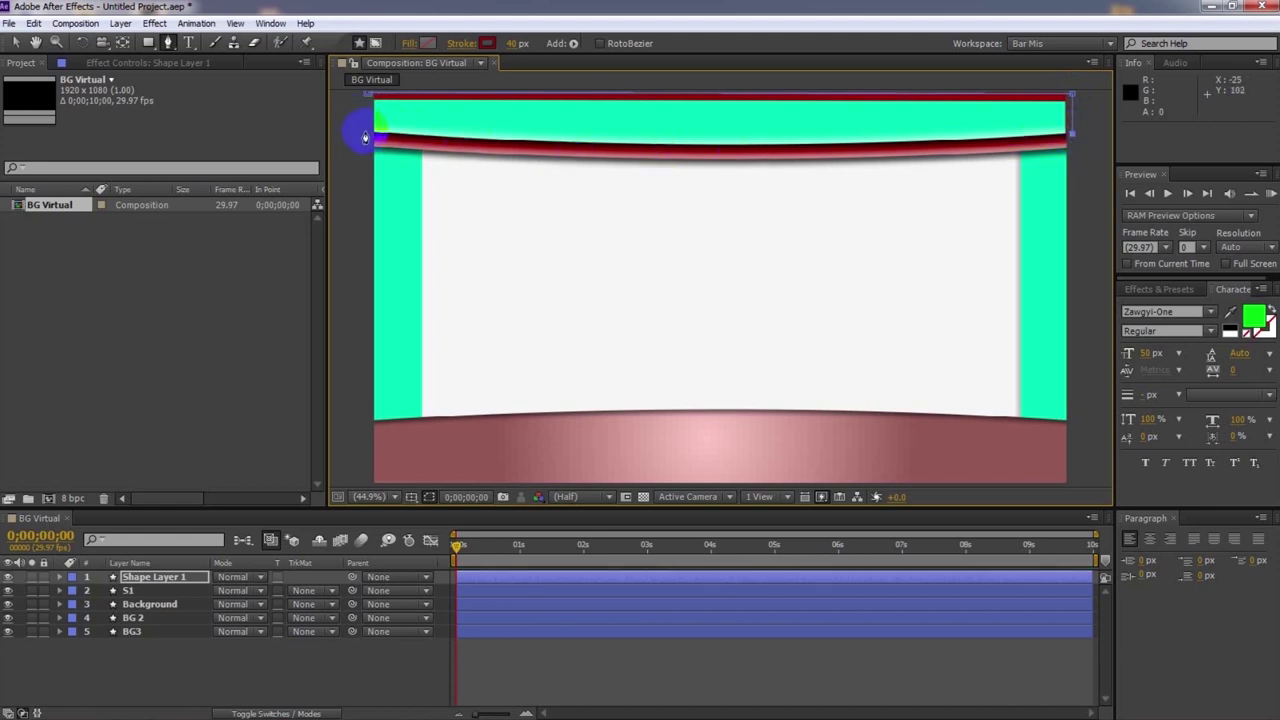
{"action": "left_click", "coordinate": [367, 135]}
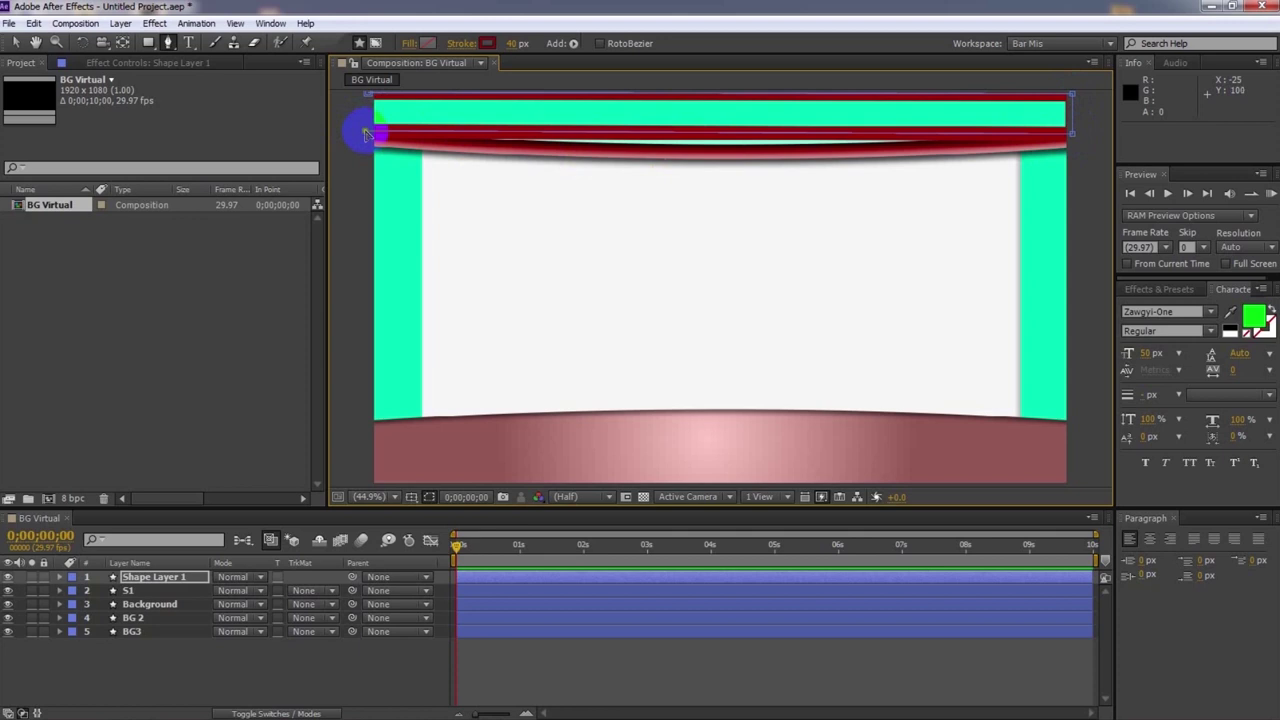
{"action": "left_click", "coordinate": [594, 135]}
{"action": "left_click_drag", "start_coordinate": [601, 137], "coordinate": [601, 147]}
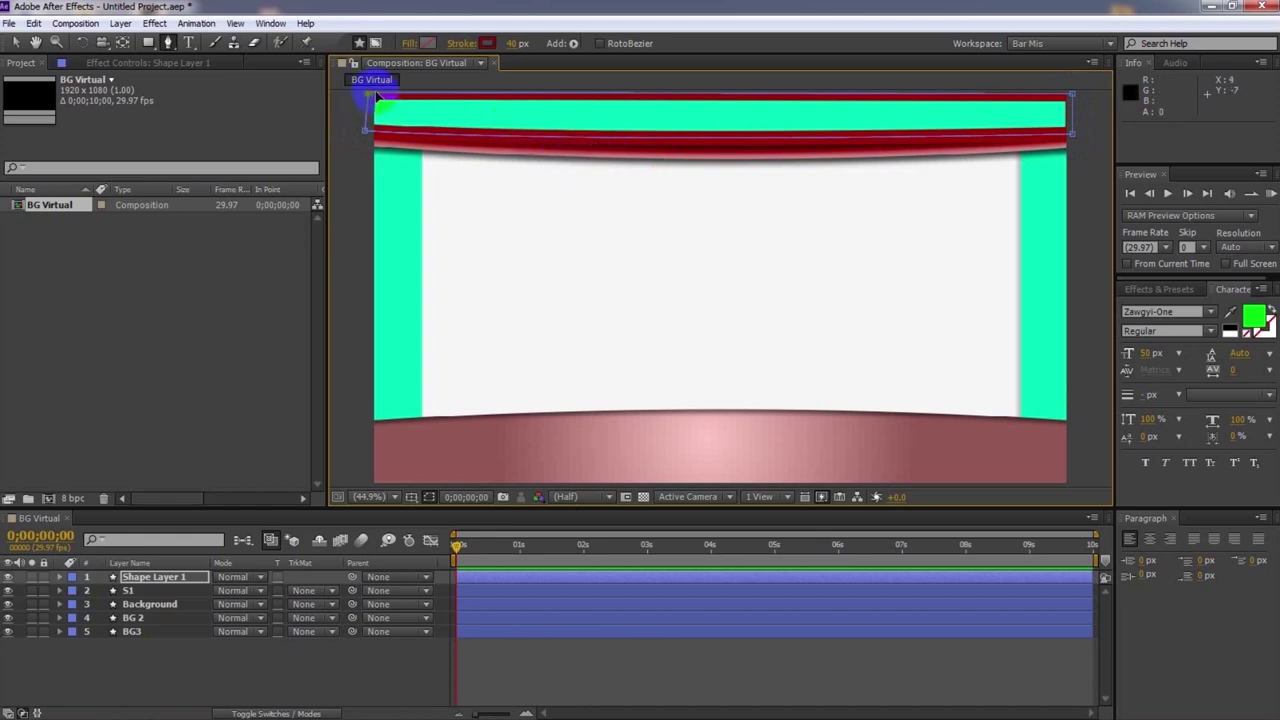
Remove the stroke from the upper band and give it a radial gradient fill
{"action": "left_click", "coordinate": [459, 45]}
{"action": "left_click", "coordinate": [562, 282]}
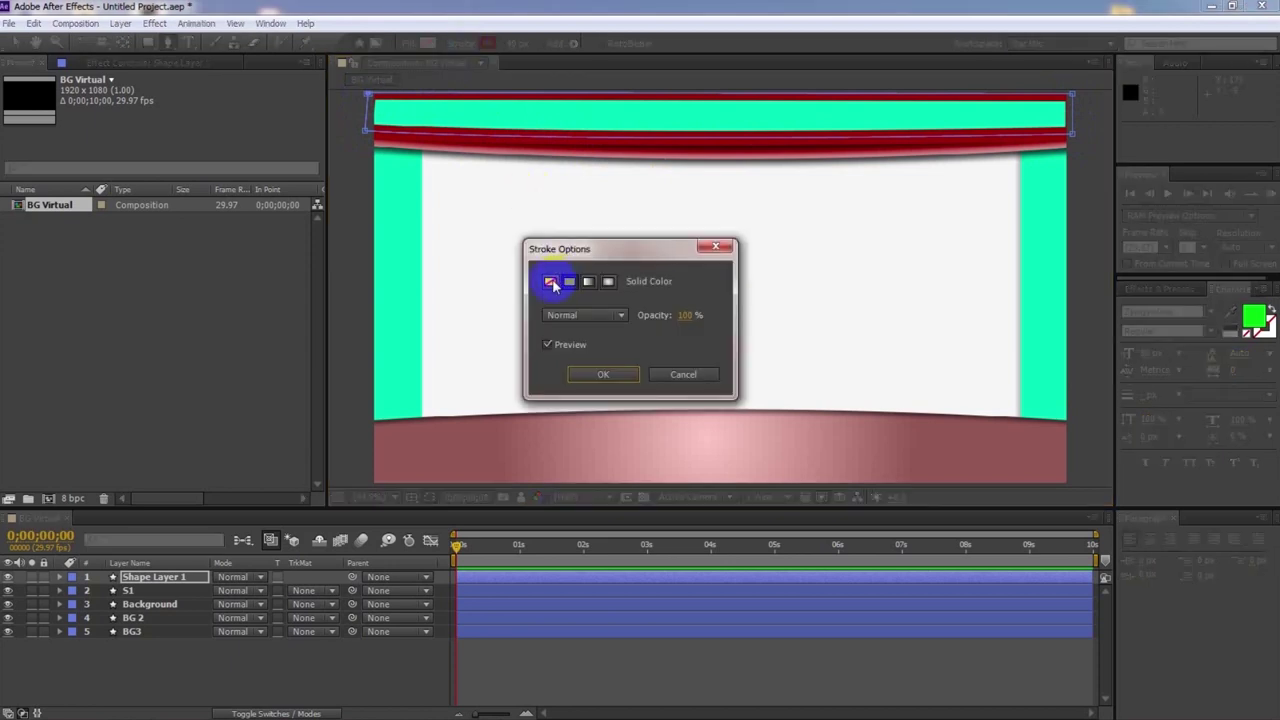
{"action": "left_click", "coordinate": [601, 386]}
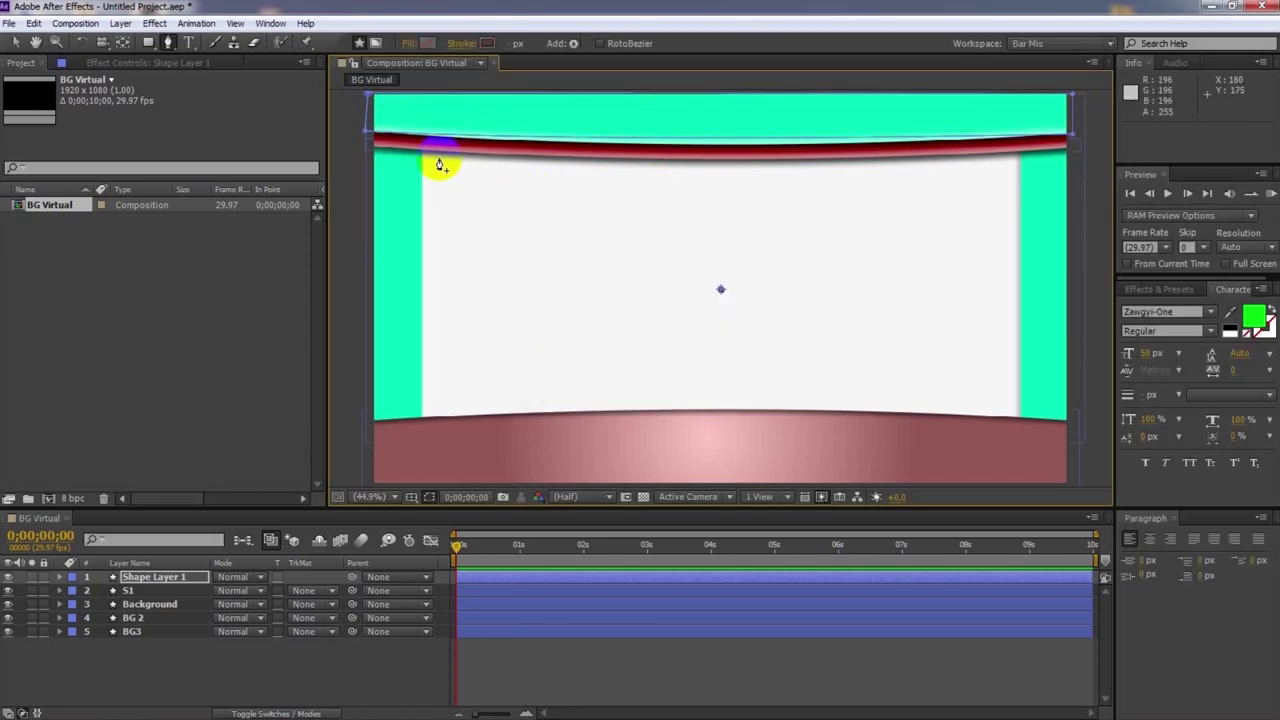
{"action": "left_click", "coordinate": [405, 44]}
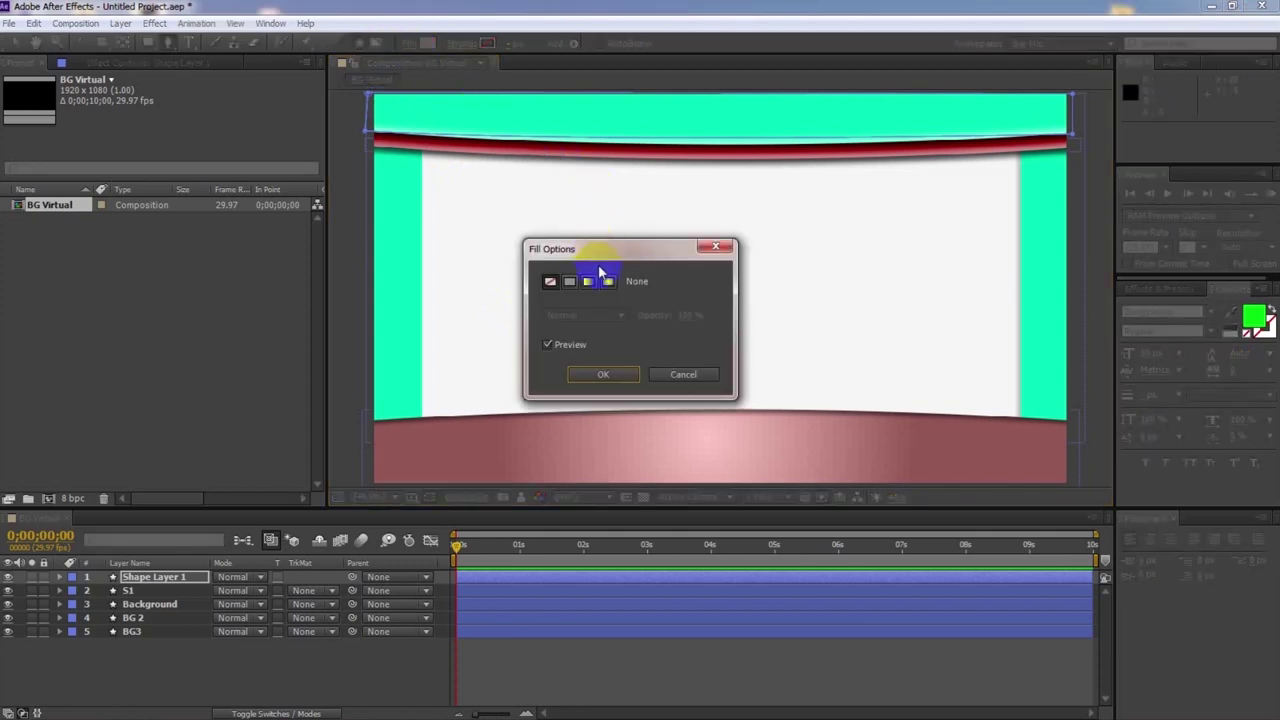
{"action": "left_click", "coordinate": [608, 282]}
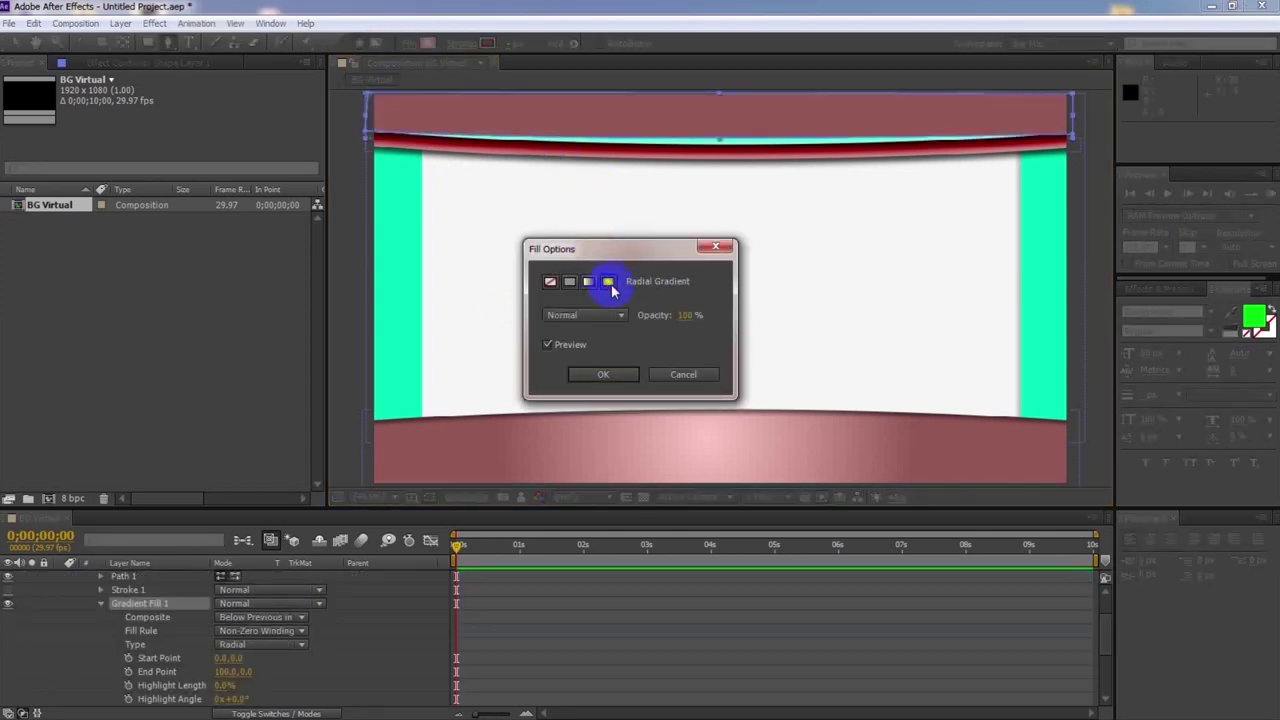
{"action": "left_click", "coordinate": [606, 378]}
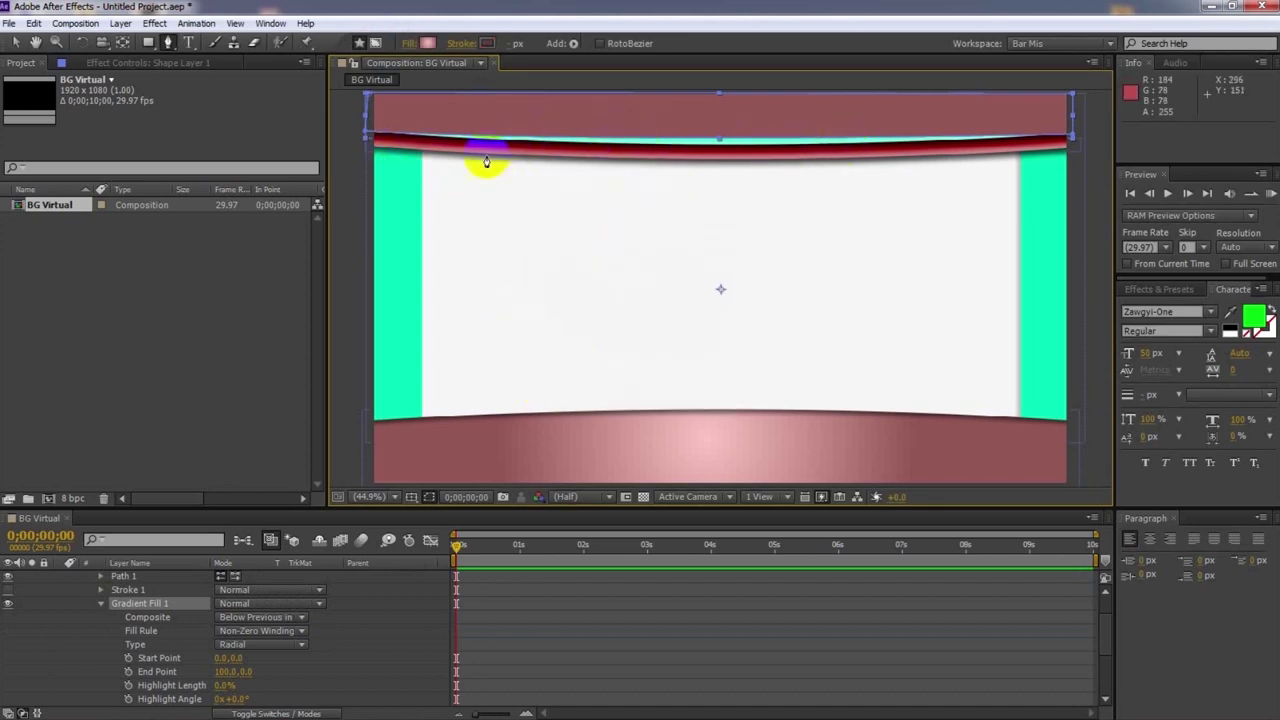
Reposition the band's radial gradient, starting at about -26.7, -425.3 near its lower middle and ending at about 630.8, -454.3
{"action": "left_click", "coordinate": [428, 45]}
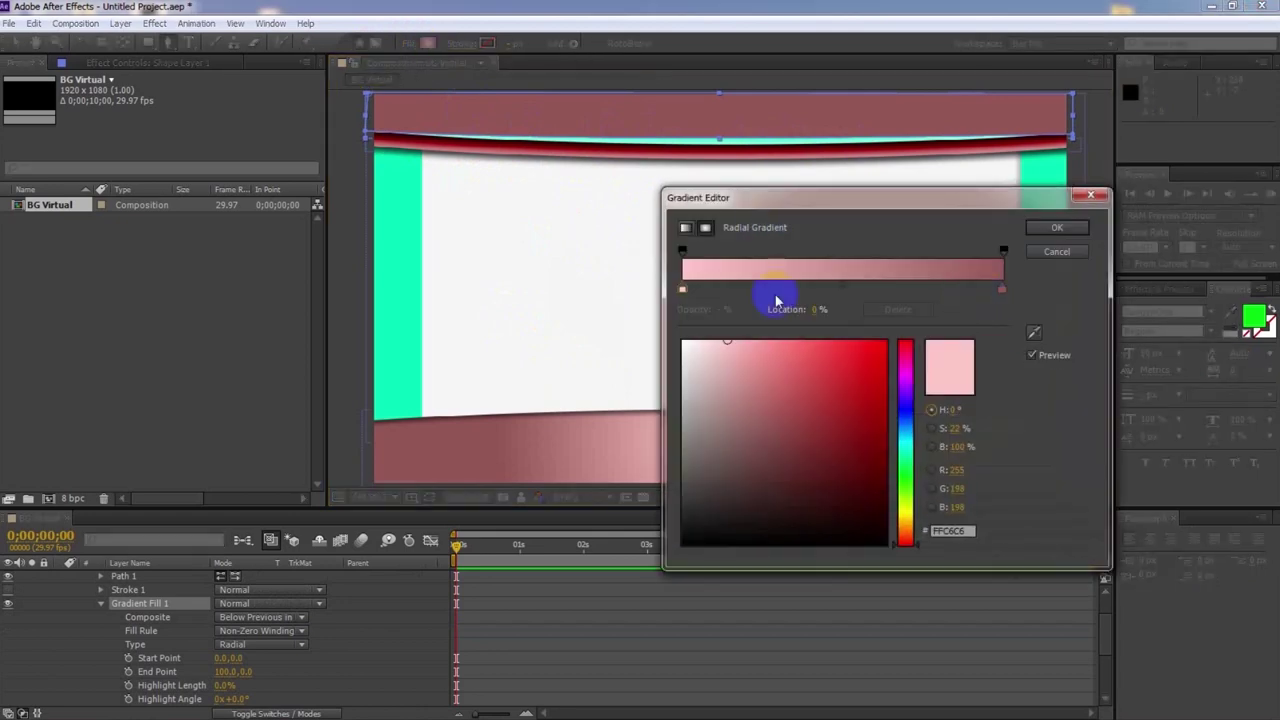
{"action": "left_click", "coordinate": [1057, 227]}
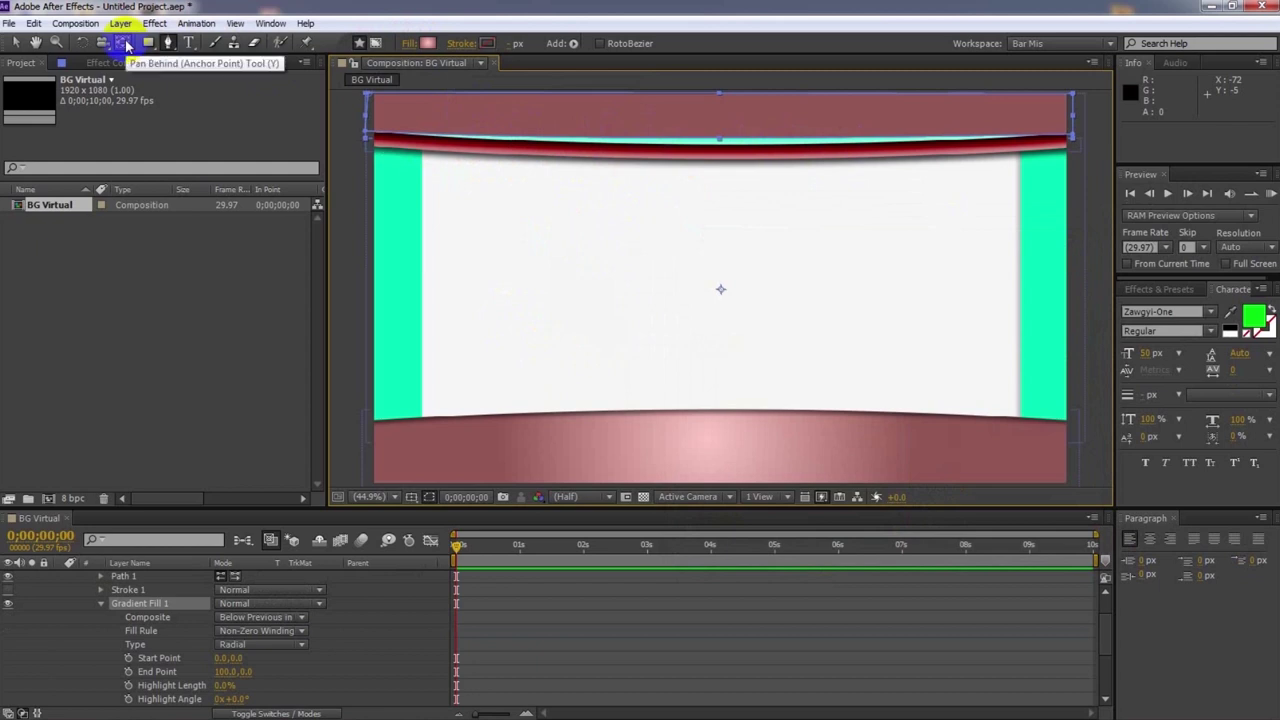
{"action": "left_click", "coordinate": [122, 43]}
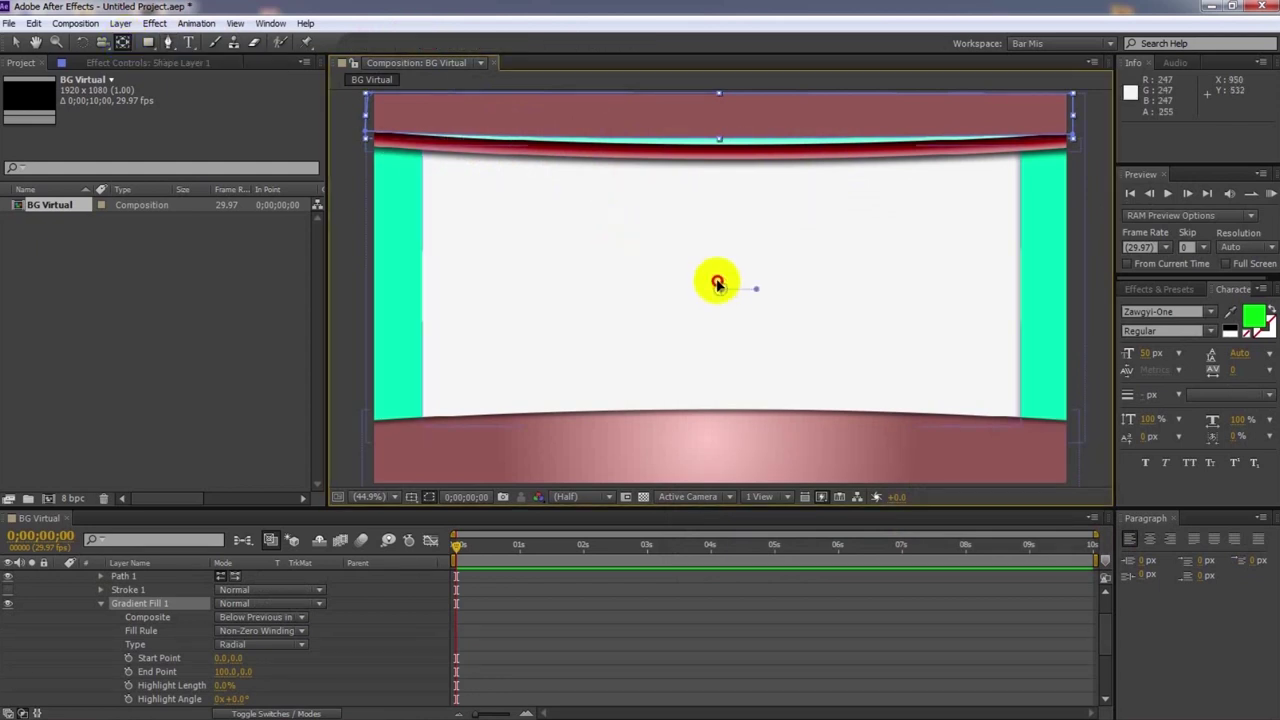
{"action": "left_click_drag", "start_coordinate": [714, 280], "coordinate": [708, 135]}
{"action": "left_click_drag", "start_coordinate": [757, 289], "coordinate": [947, 126]}
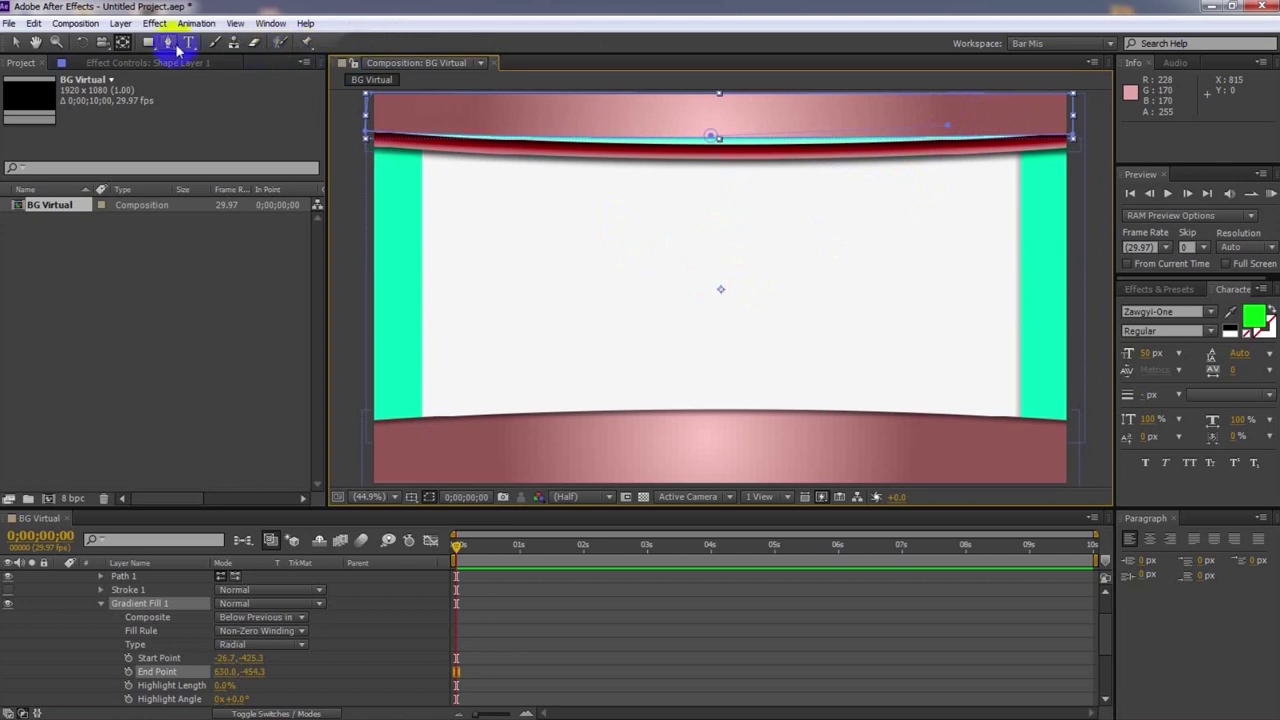
Change the band gradient's start colour to salmon pink (saturation 37%, brightness 95%), then collapse the layer's properties and deselect it
{"action": "left_click", "coordinate": [166, 43]}
{"action": "left_click", "coordinate": [429, 43]}
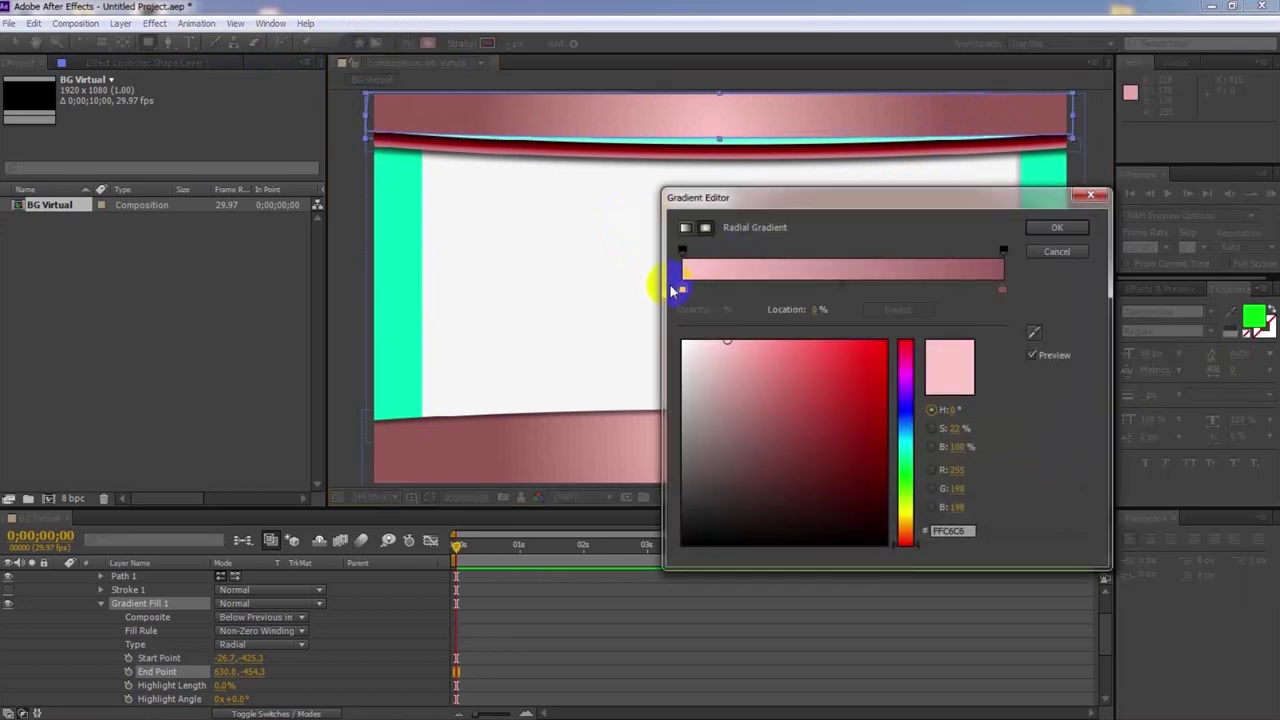
{"action": "left_click", "coordinate": [684, 290]}
{"action": "left_click", "coordinate": [761, 350]}
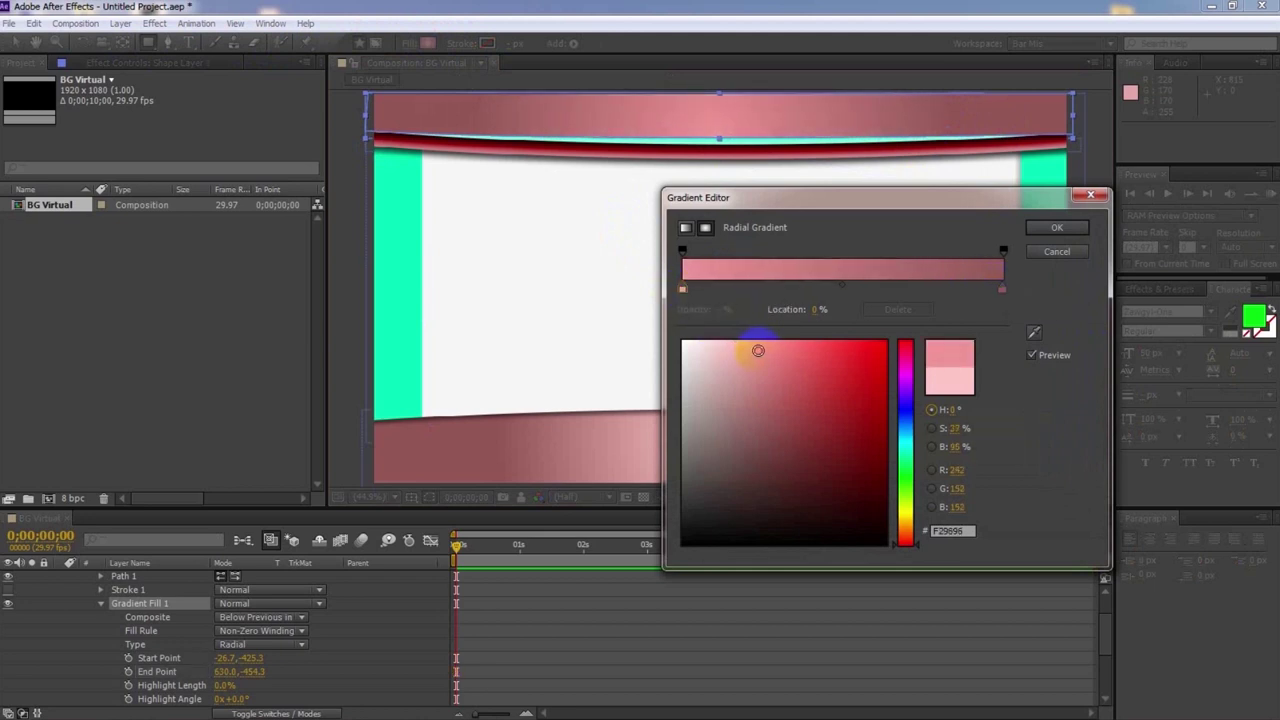
{"action": "left_click", "coordinate": [1055, 231]}
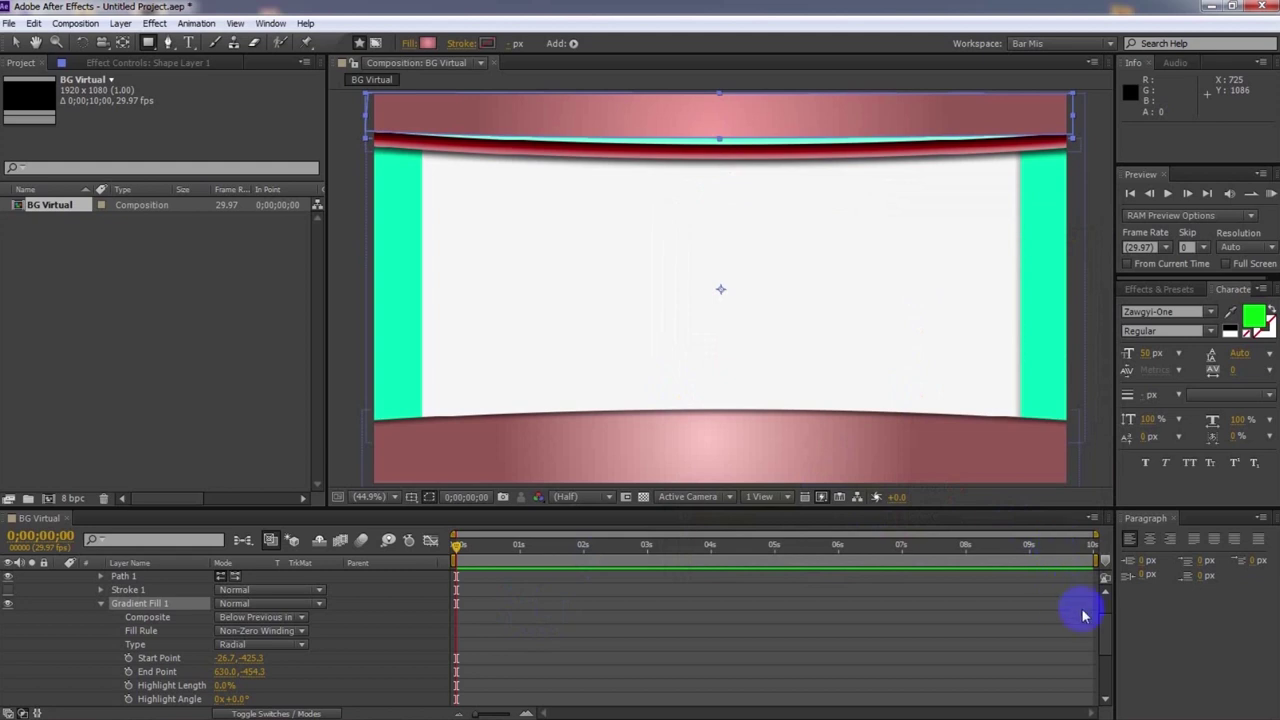
{"action": "left_click", "coordinate": [101, 604]}
{"action": "left_click", "coordinate": [89, 578]}
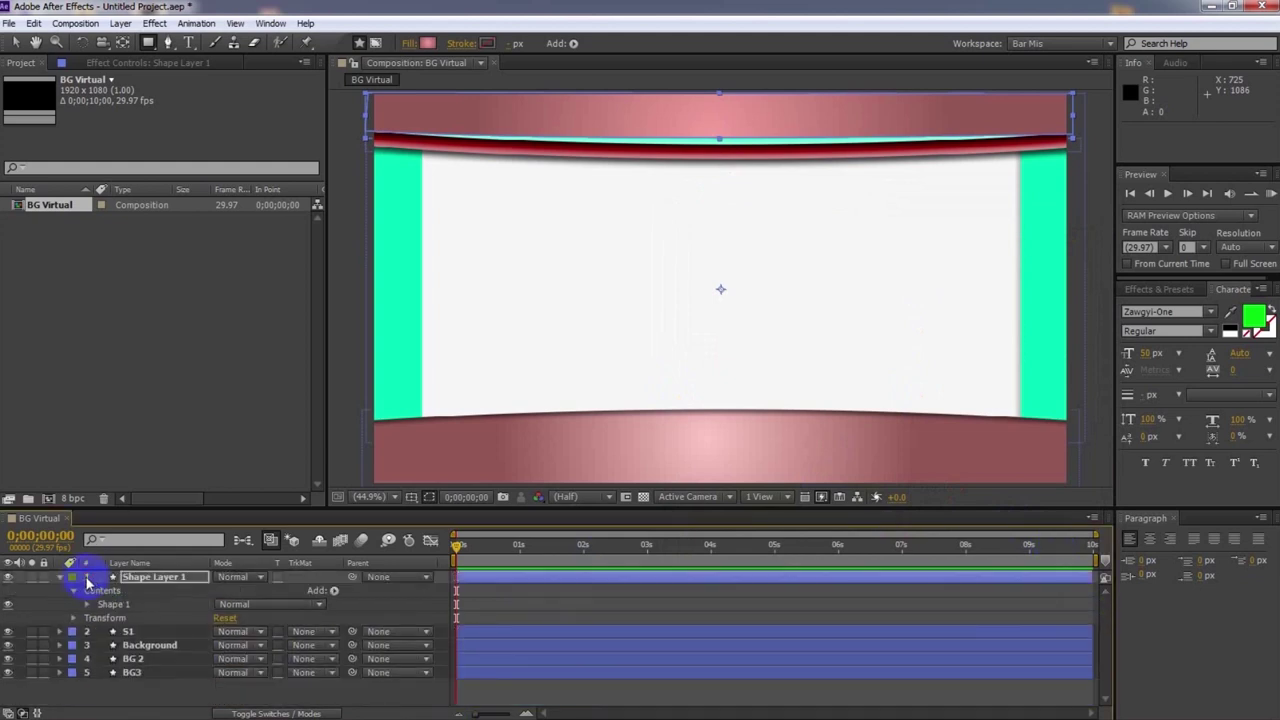
{"action": "left_click", "coordinate": [61, 579]}
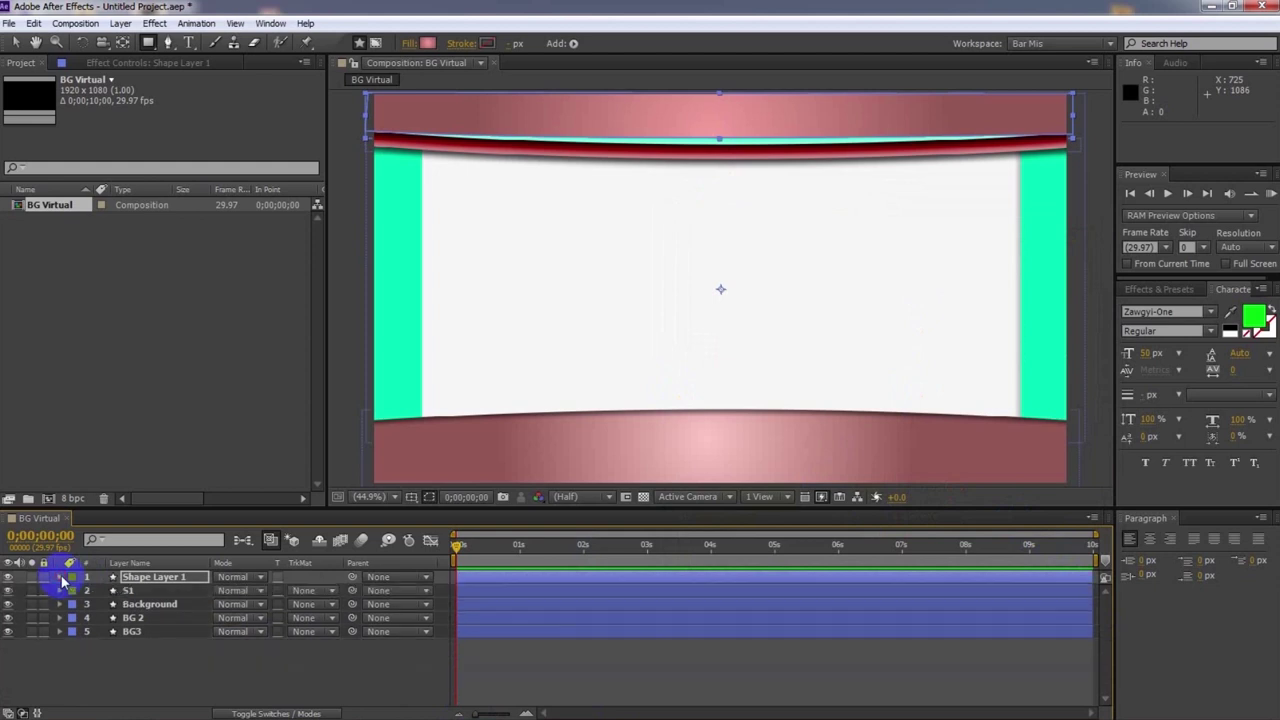
{"action": "left_click", "coordinate": [529, 678]}
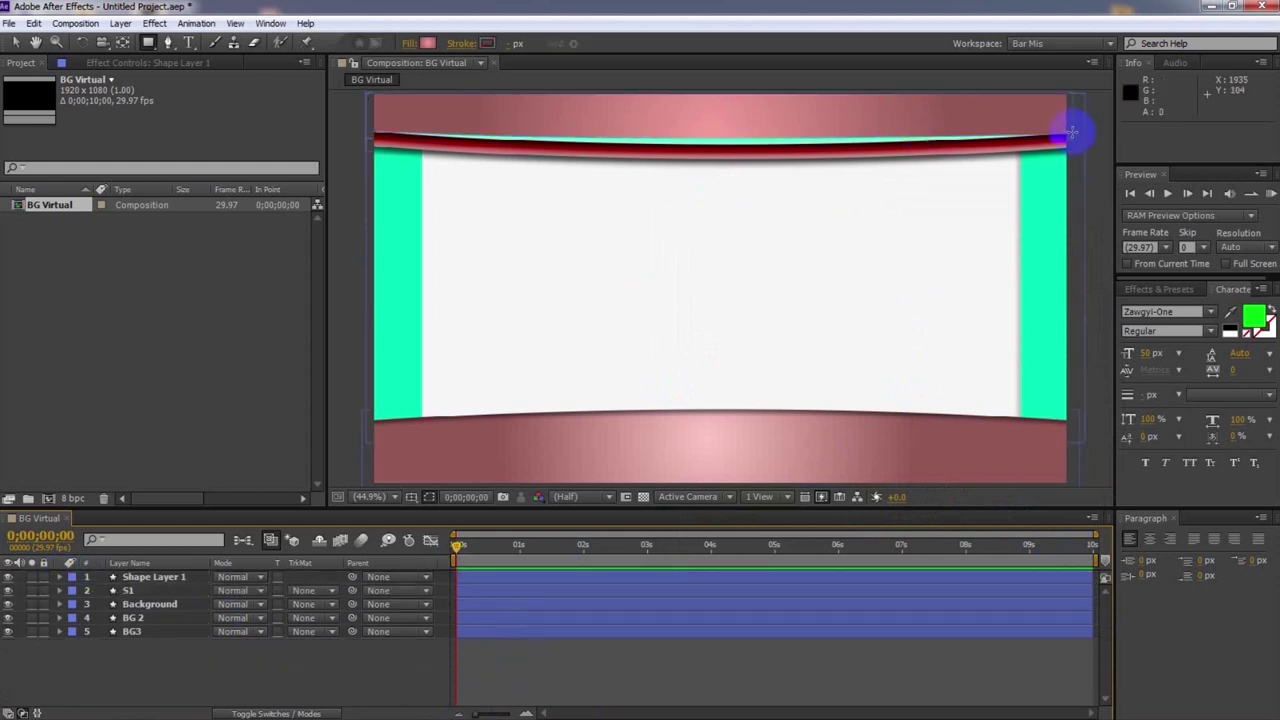
Apply a Bevel and Emboss layer style to the band's Shape Layer 1 and set its Soften to 5.6
{"action": "left_click", "coordinate": [165, 581]}
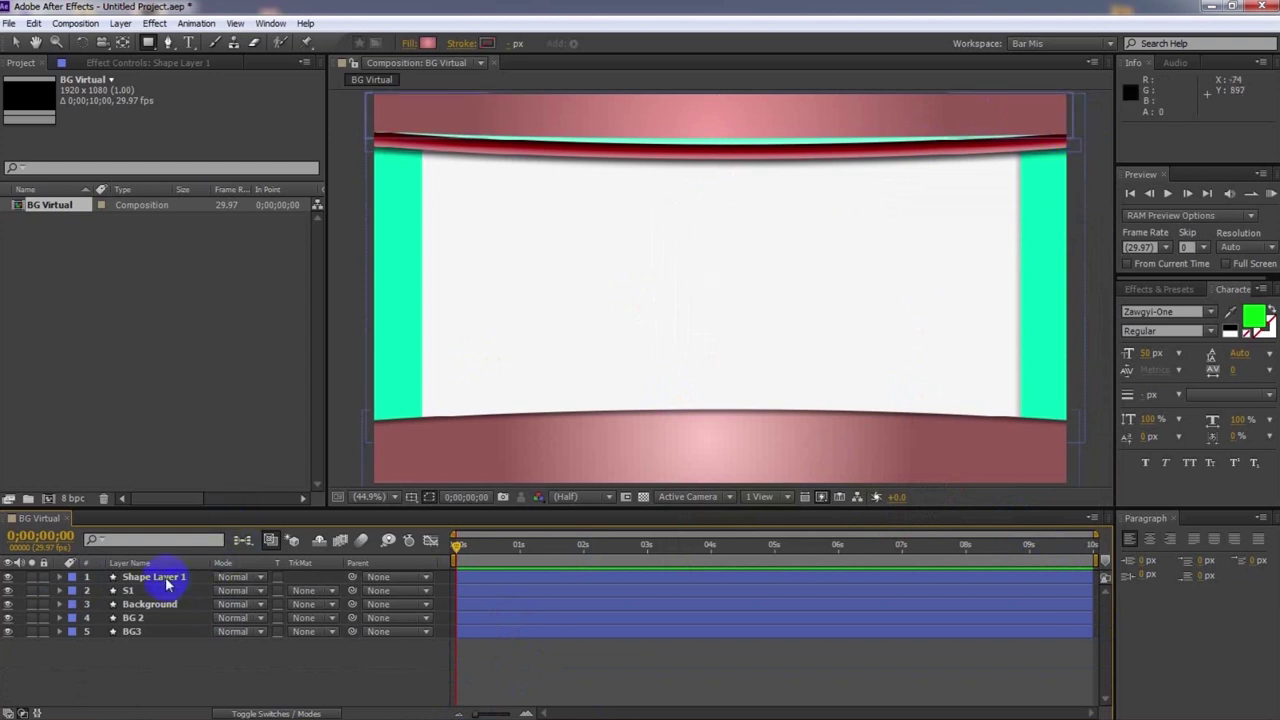
{"action": "right_click", "coordinate": [165, 583]}
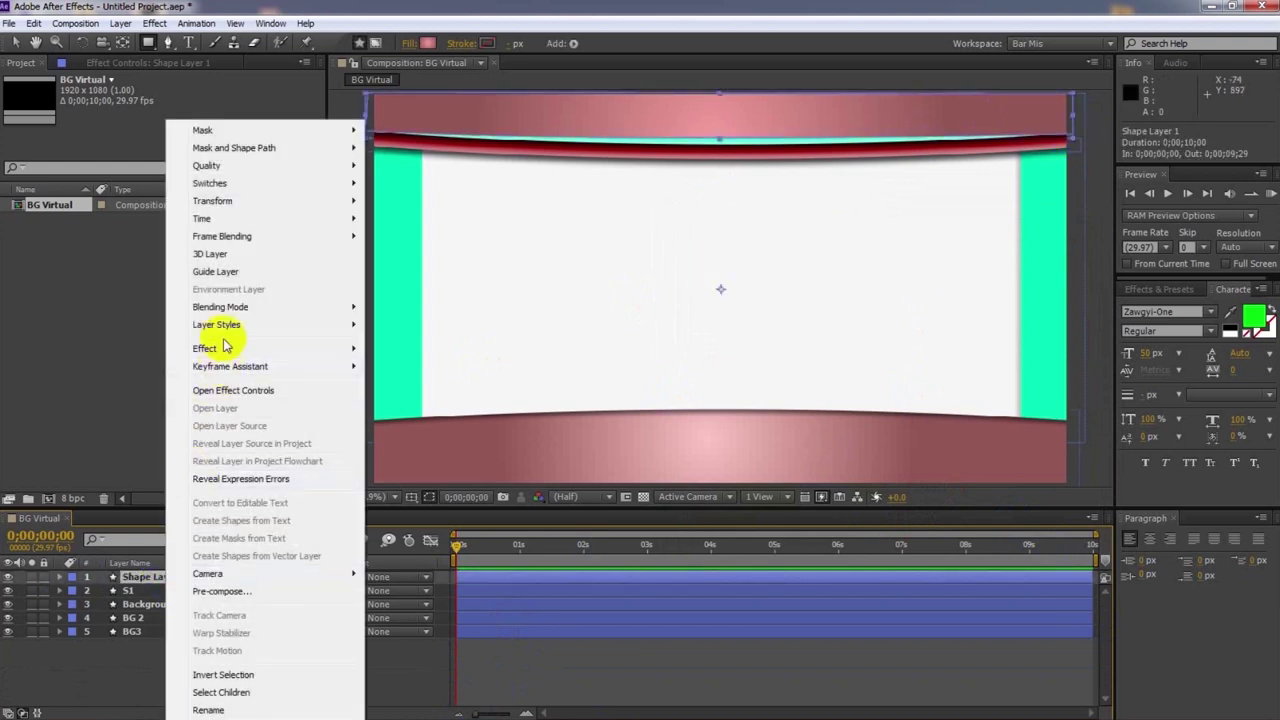
{"action": "mouse_move", "coordinate": [227, 329]}
{"action": "left_click", "coordinate": [385, 454]}
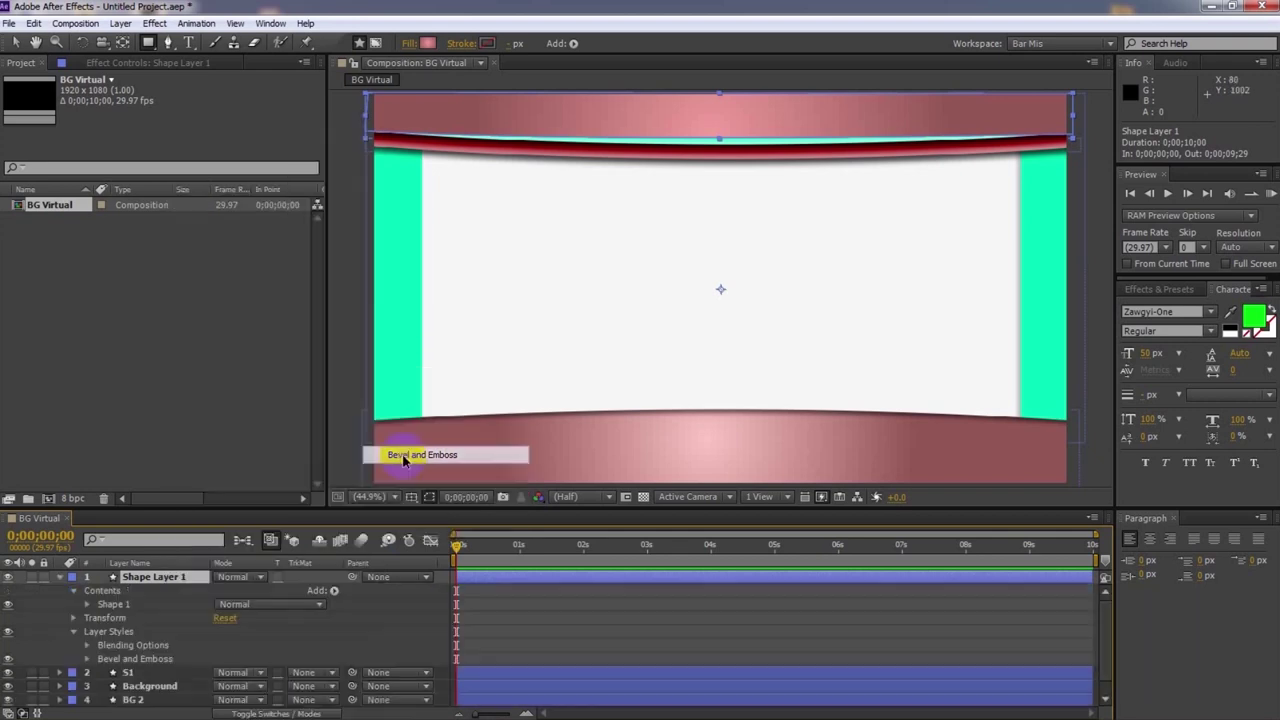
{"action": "left_click", "coordinate": [86, 659]}
{"action": "mouse_move", "coordinate": [220, 646]}
{"action": "left_mouse_down"}
{"action": "mouse_move", "coordinate": [219, 660]}
{"action": "mouse_move", "coordinate": [265, 667]}
{"action": "left_mouse_up"}
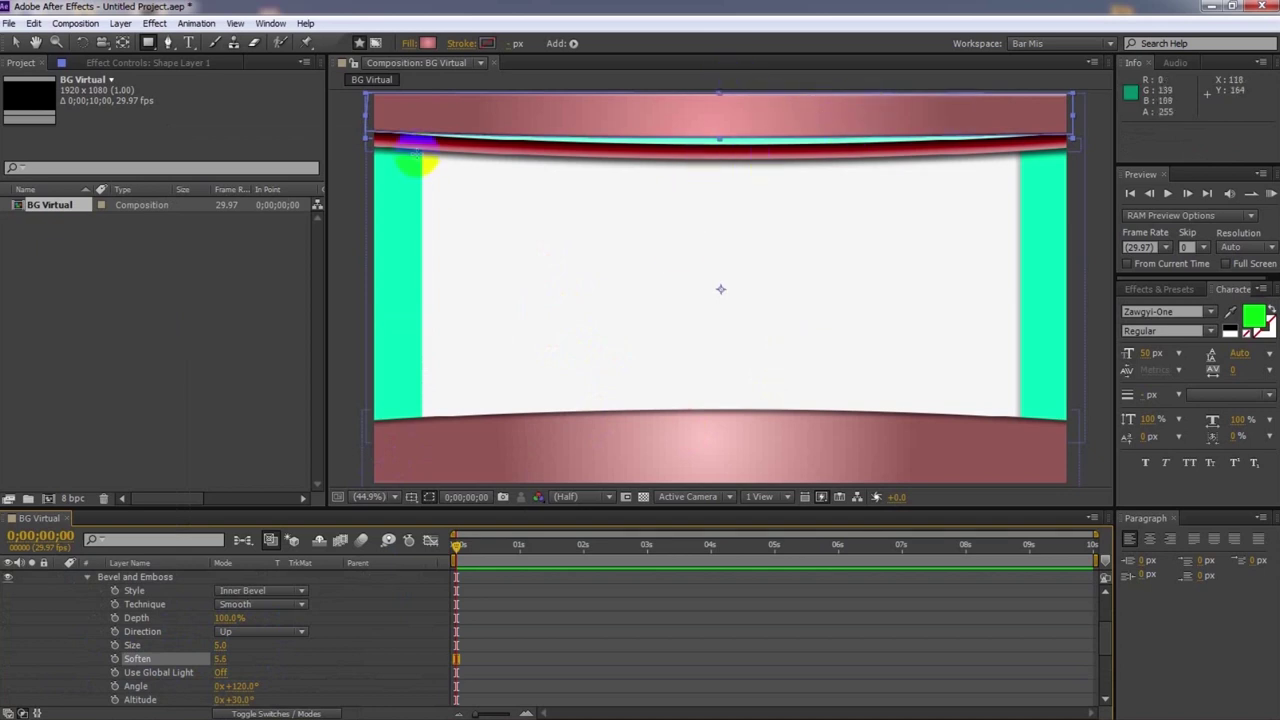
Switch to the Selection tool, collapse all of Shape Layer 1's properties and deselect the layer
{"action": "left_click", "coordinate": [16, 42]}
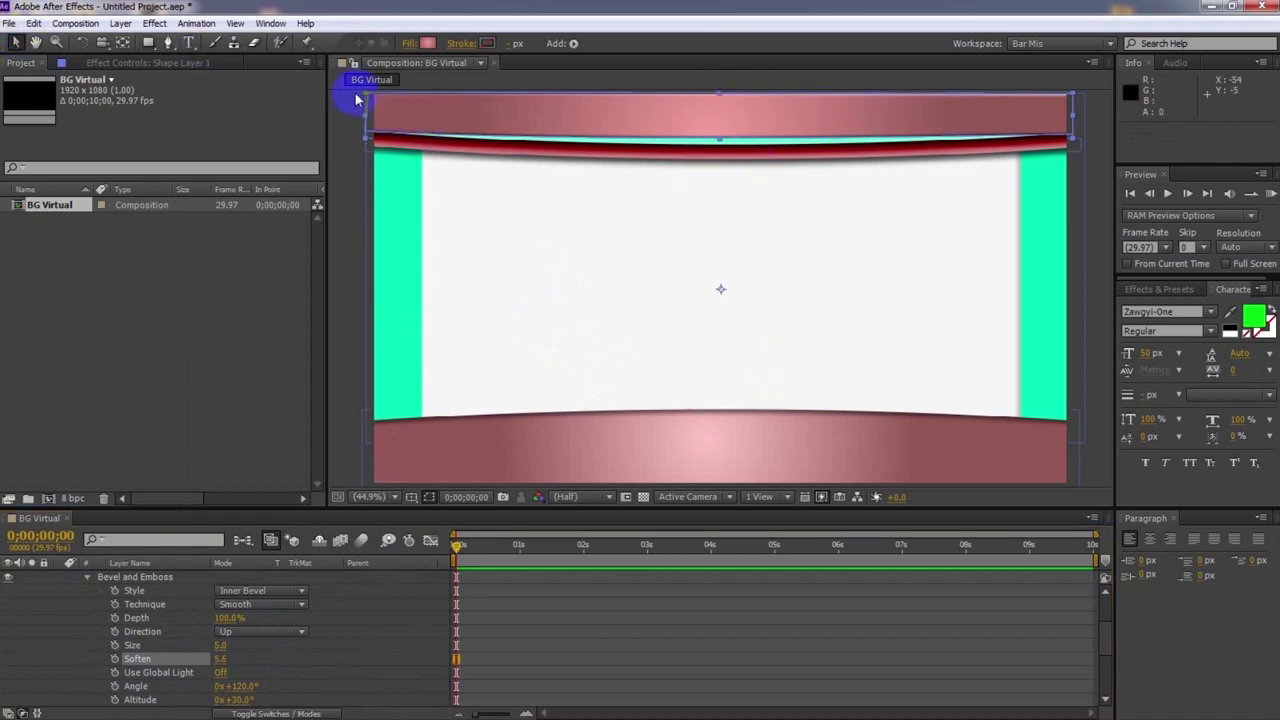
{"action": "left_click", "coordinate": [87, 579]}
{"action": "left_click", "coordinate": [73, 580]}
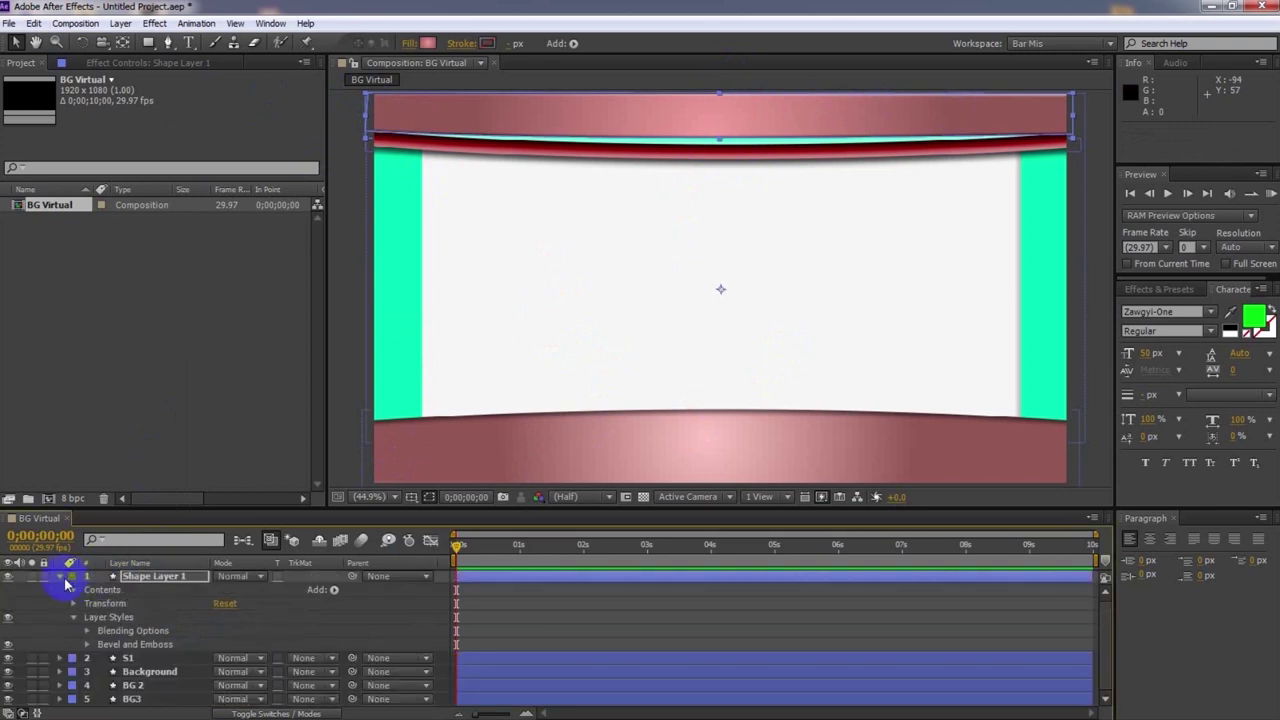
{"action": "left_click", "coordinate": [61, 580]}
{"action": "left_click", "coordinate": [545, 672]}
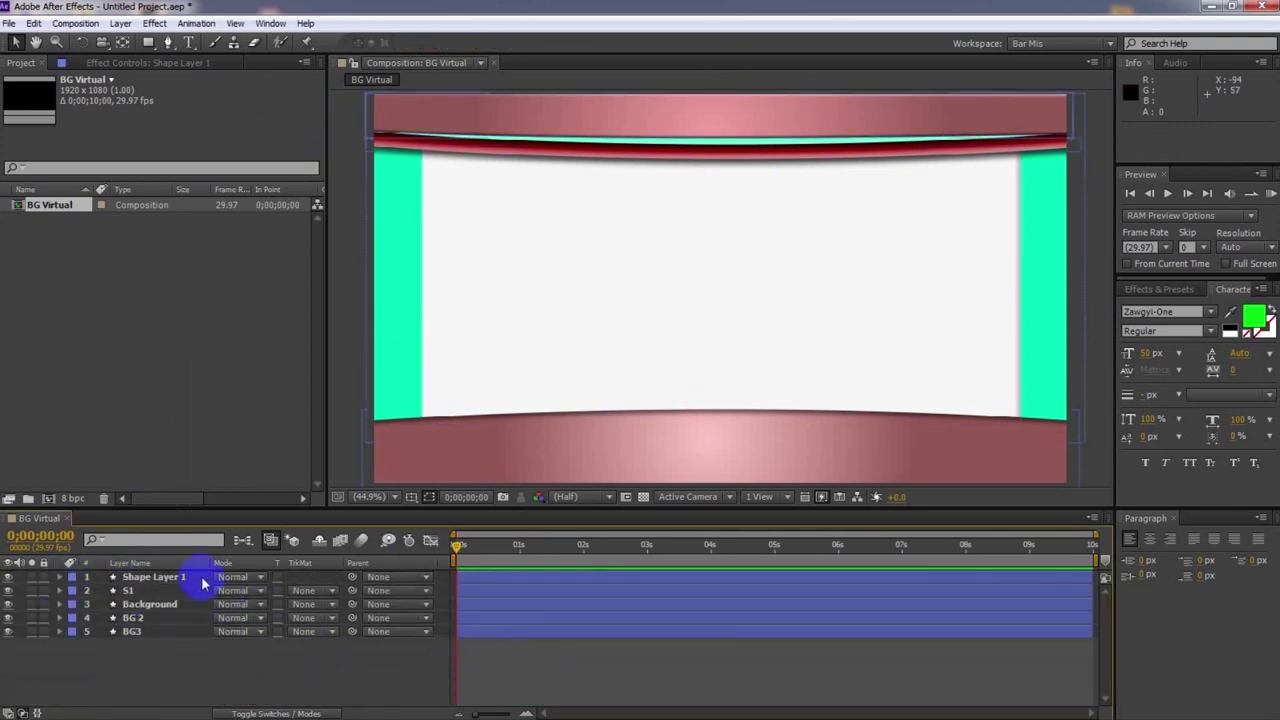
Rename the upper band's layer Shape Layer 1 as S2 and deselect it
{"action": "left_click", "coordinate": [178, 578]}
{"action": "right_click", "coordinate": [178, 578]}
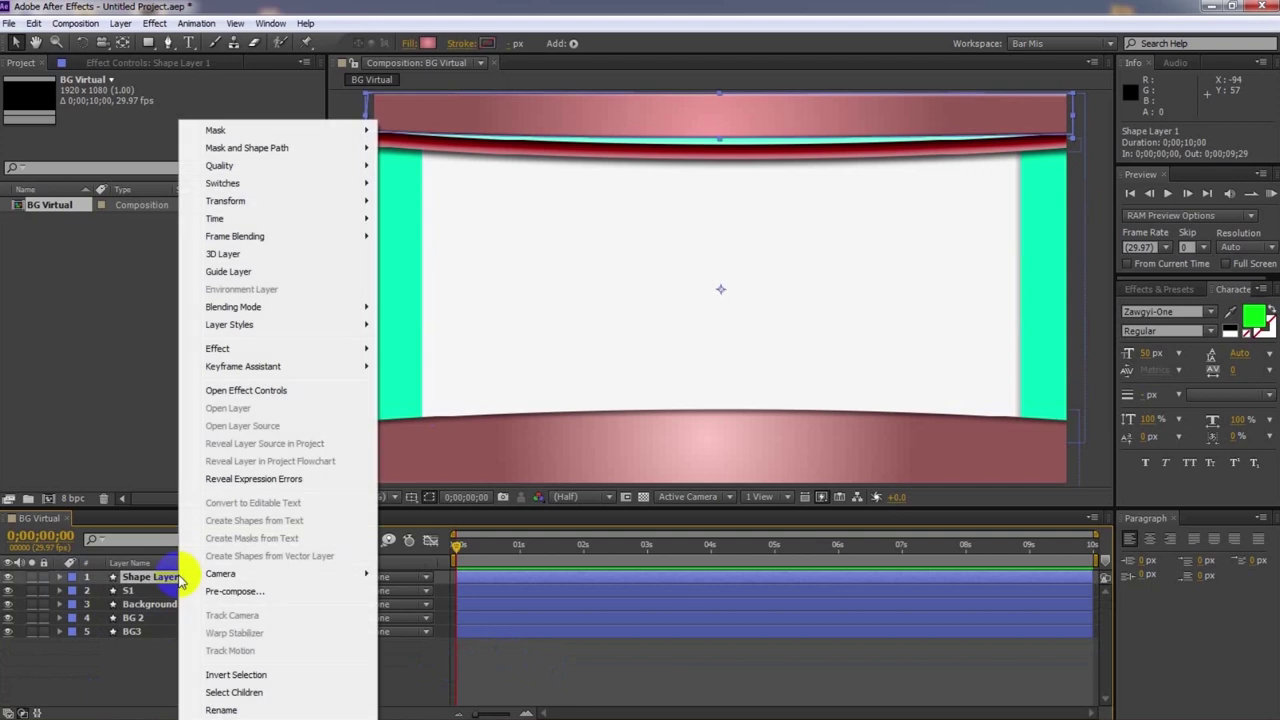
{"action": "left_click", "coordinate": [216, 706]}
{"action": "type", "text": "S"}
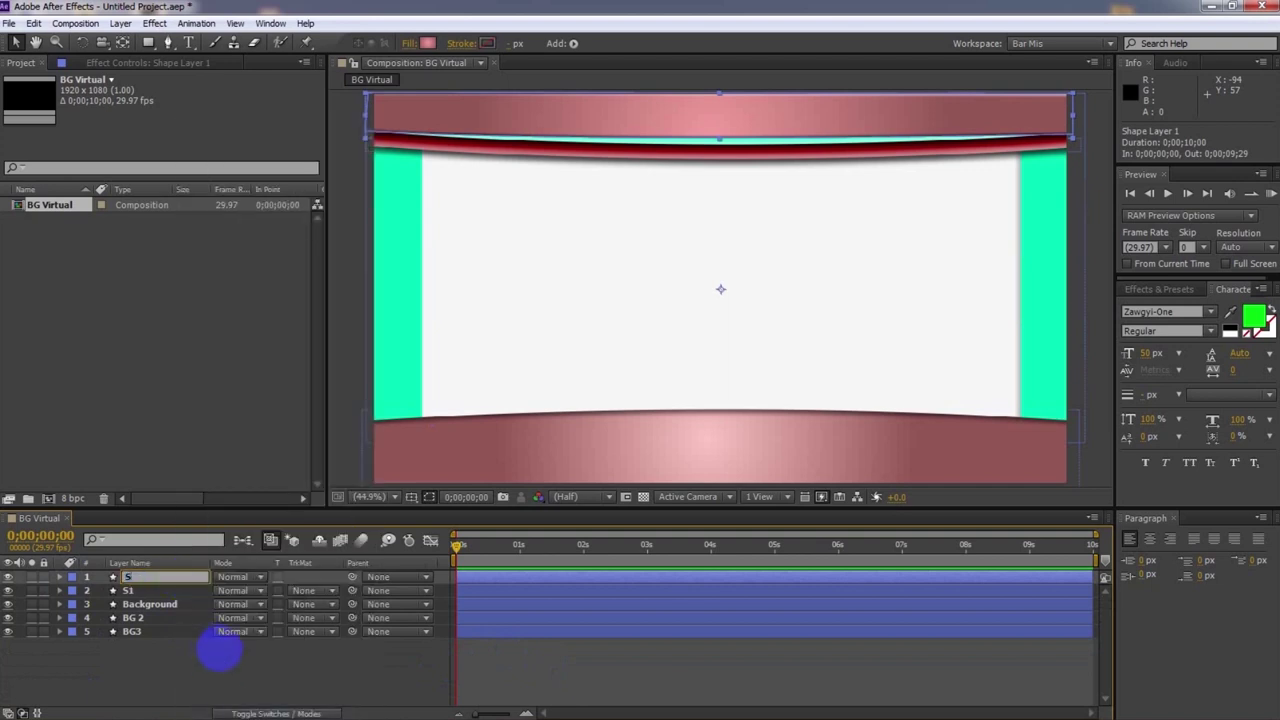
{"action": "type", "text": "2"}
{"action": "left_click", "coordinate": [200, 672]}
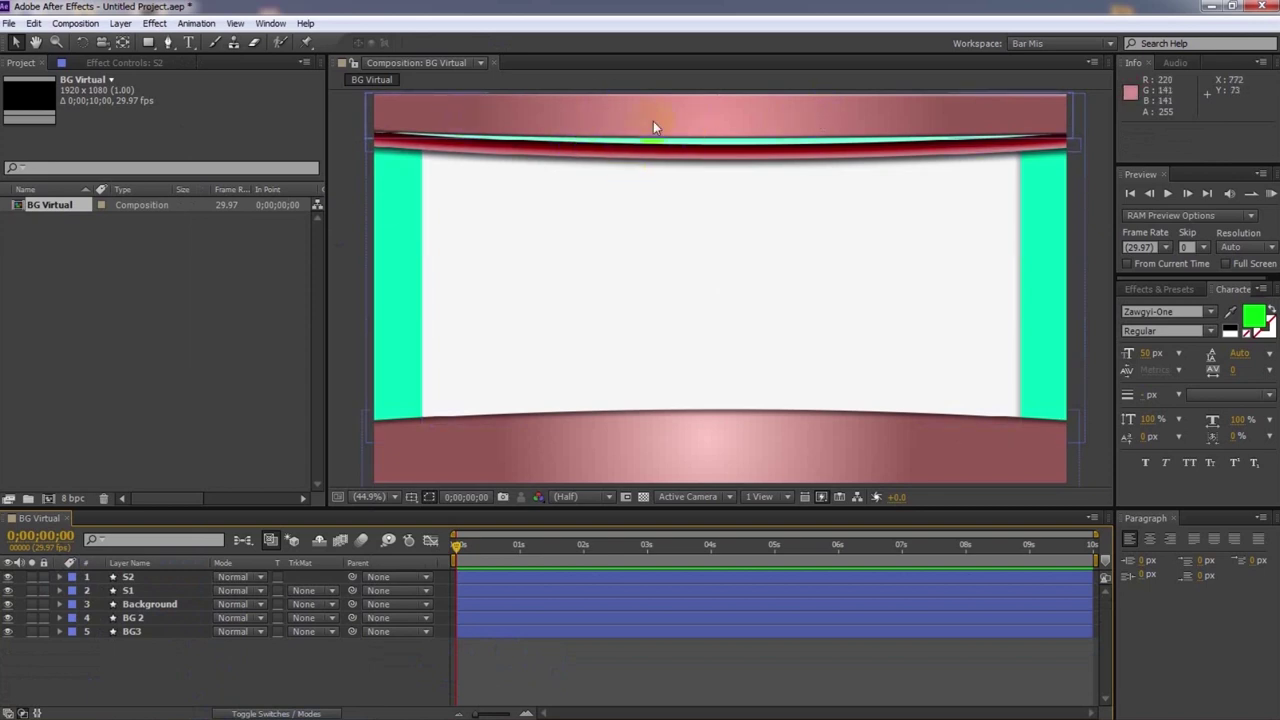
Draw a two-point Pen tool line across the full composition width along the upper edge of the dark red trim
{"action": "key", "text": "period"}
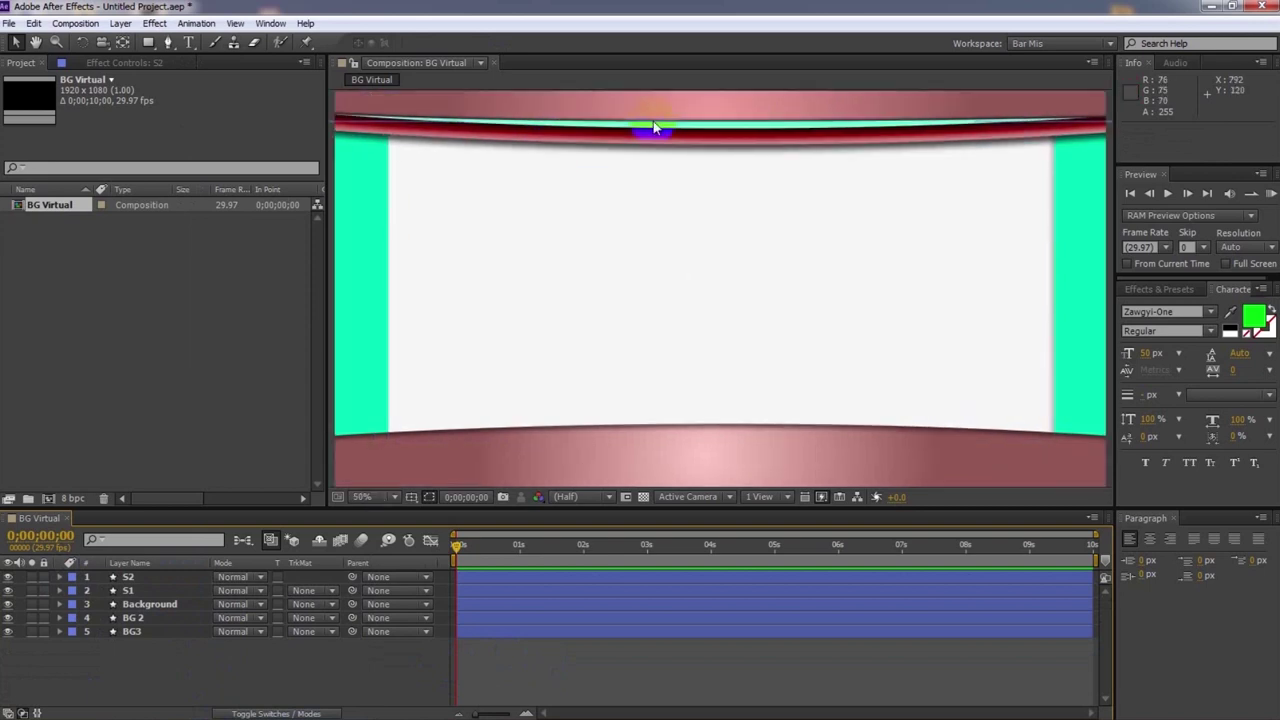
{"action": "left_click", "coordinate": [364, 497]}
{"action": "left_click", "coordinate": [386, 210]}
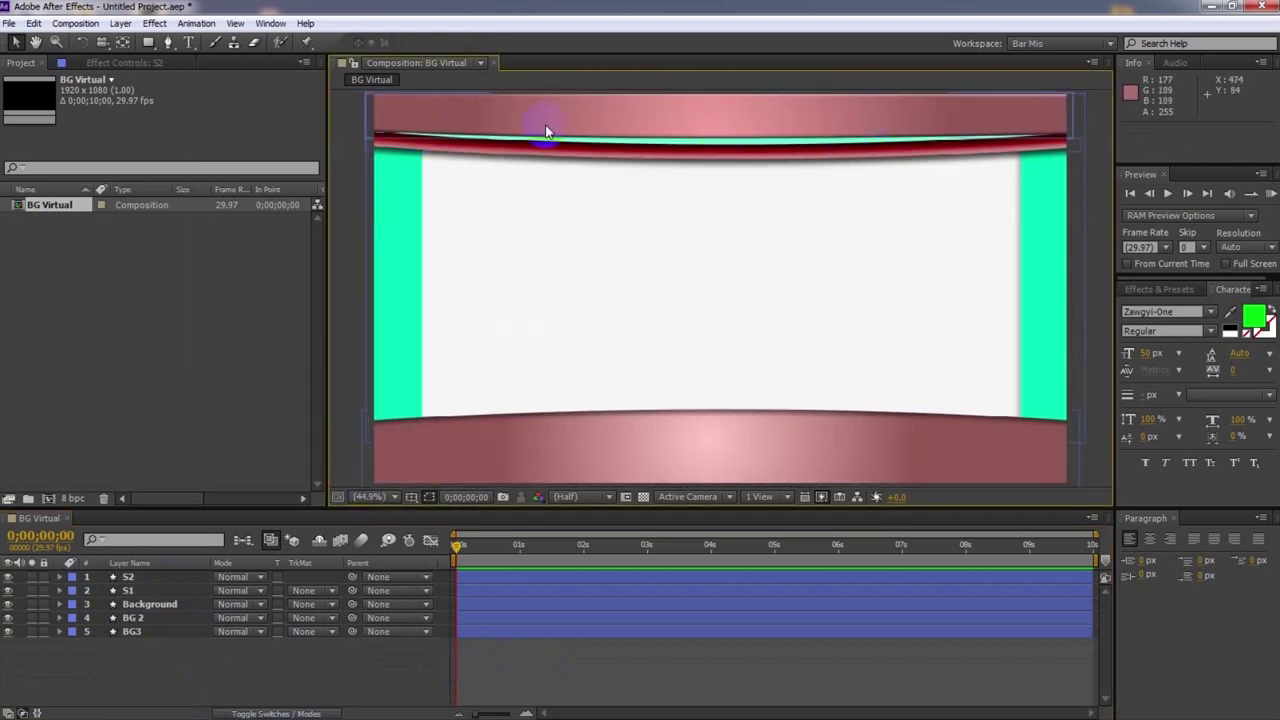
{"action": "left_click", "coordinate": [169, 44]}
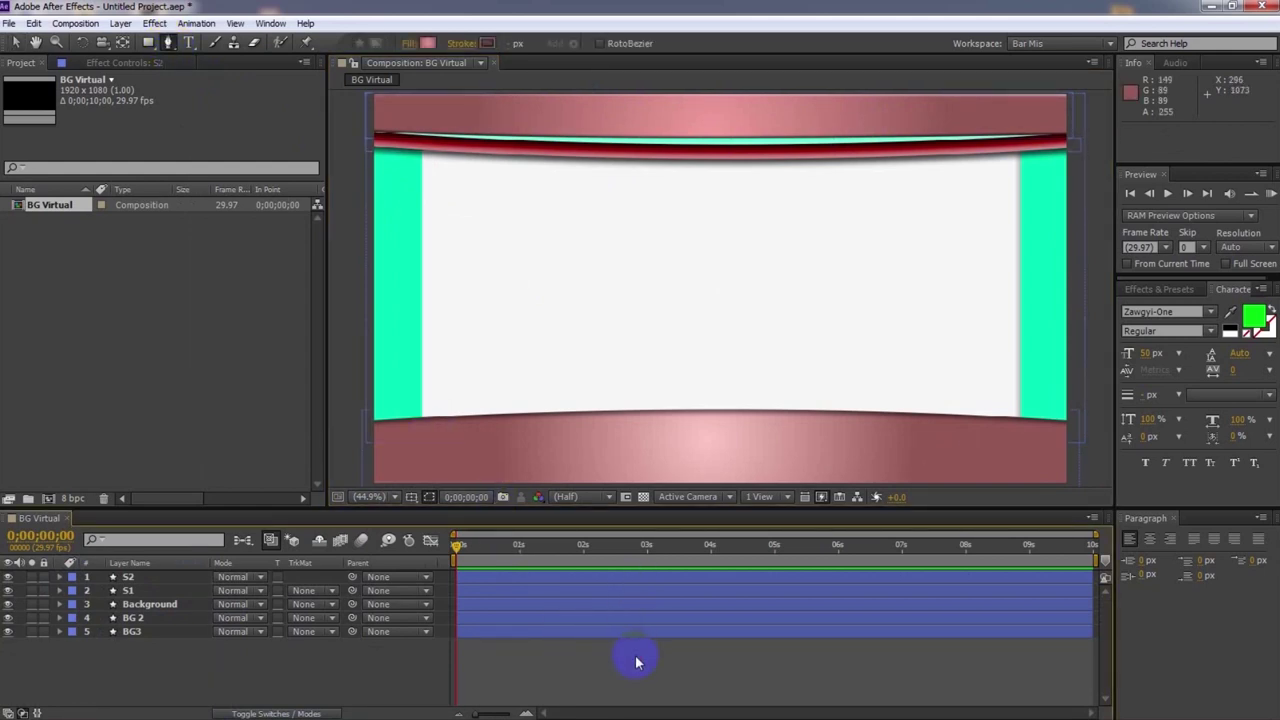
{"action": "left_click", "coordinate": [358, 134]}
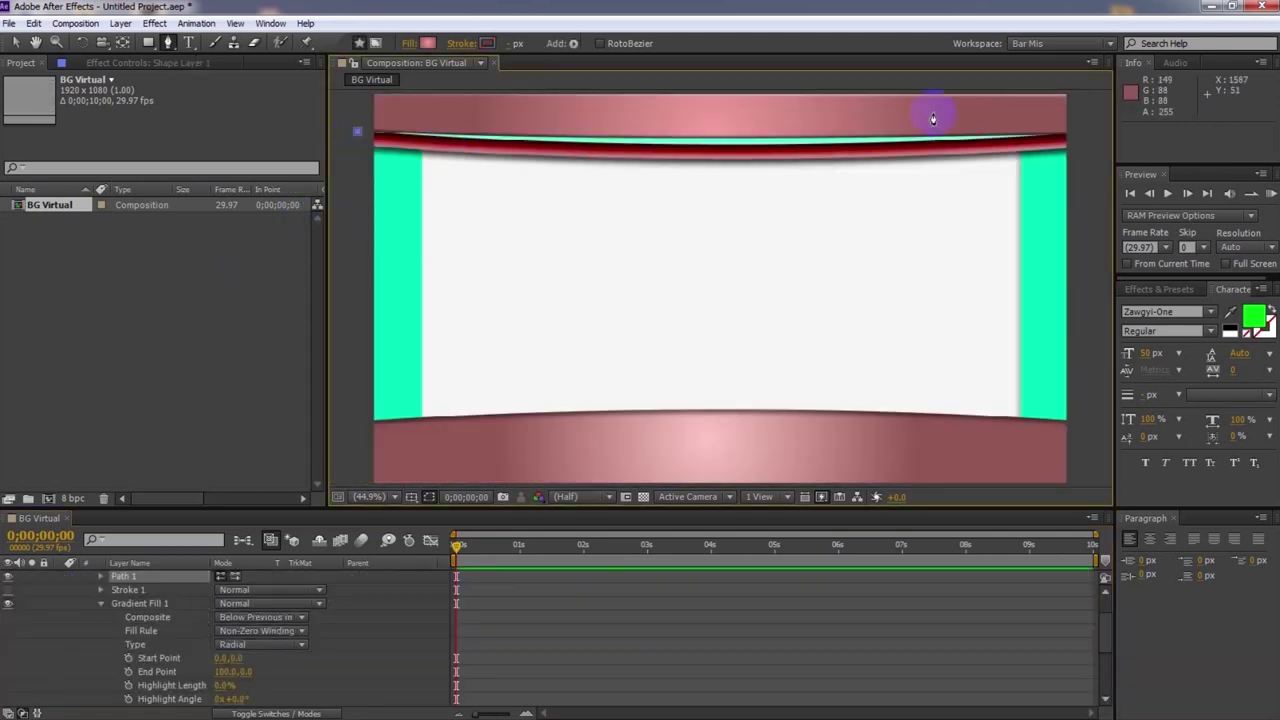
{"action": "left_click", "coordinate": [1076, 137]}
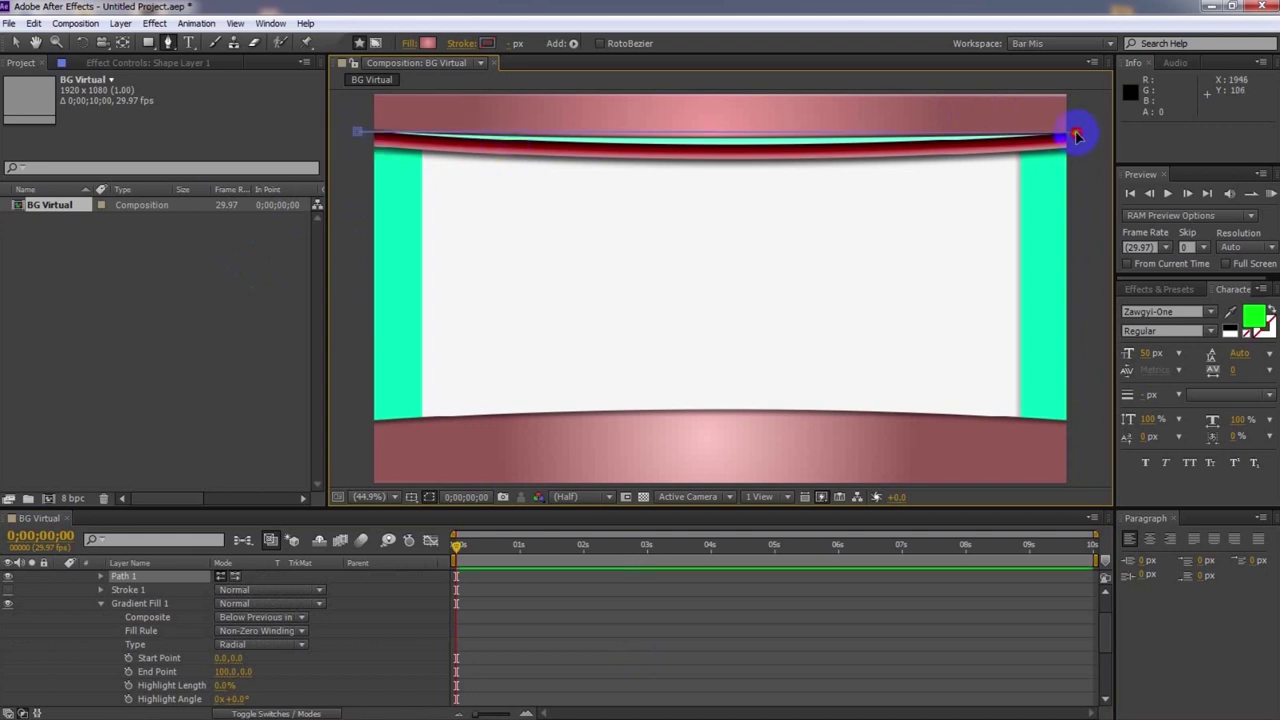
{"action": "left_click", "coordinate": [362, 134]}
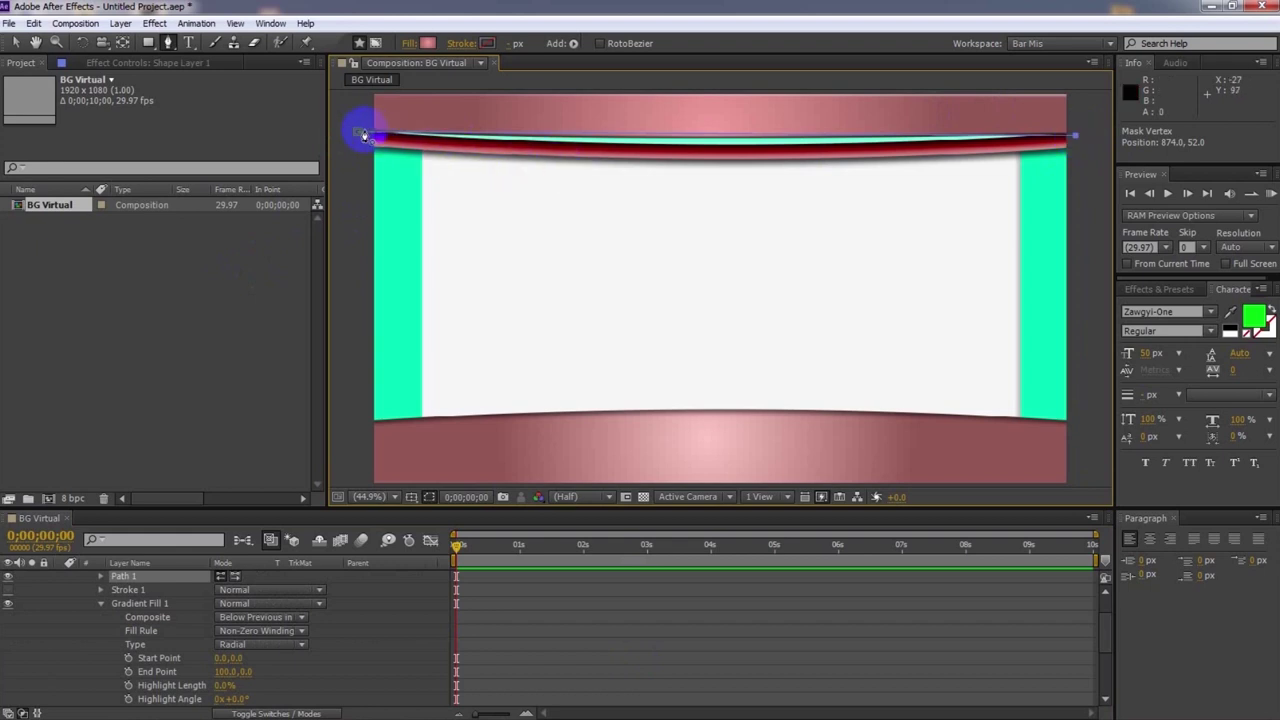
Shift both ends of the new line slightly downward, then collapse the new shape layer's properties
{"action": "key", "text": "v"}
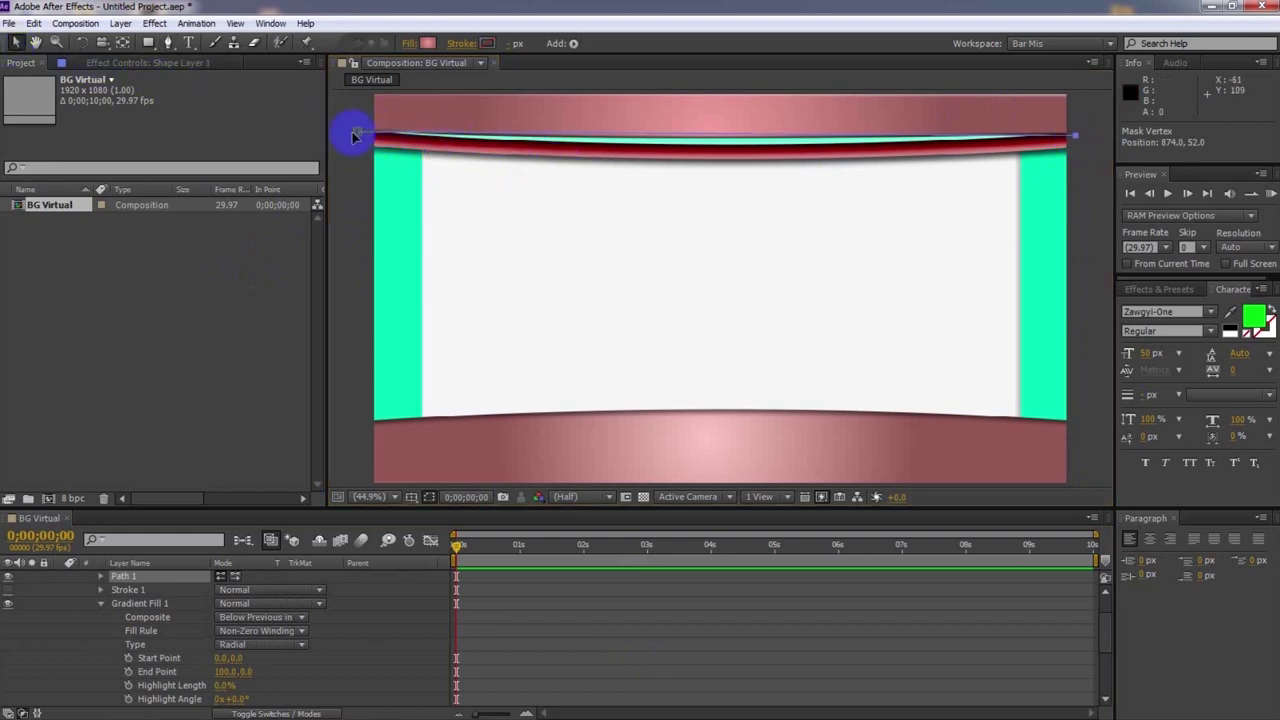
{"action": "left_click_drag", "start_coordinate": [357, 135], "coordinate": [357, 139]}
{"action": "left_click_drag", "start_coordinate": [1076, 134], "coordinate": [1076, 140]}
{"action": "left_click", "coordinate": [138, 592]}
{"action": "left_click_drag", "start_coordinate": [1103, 634], "coordinate": [1103, 594]}
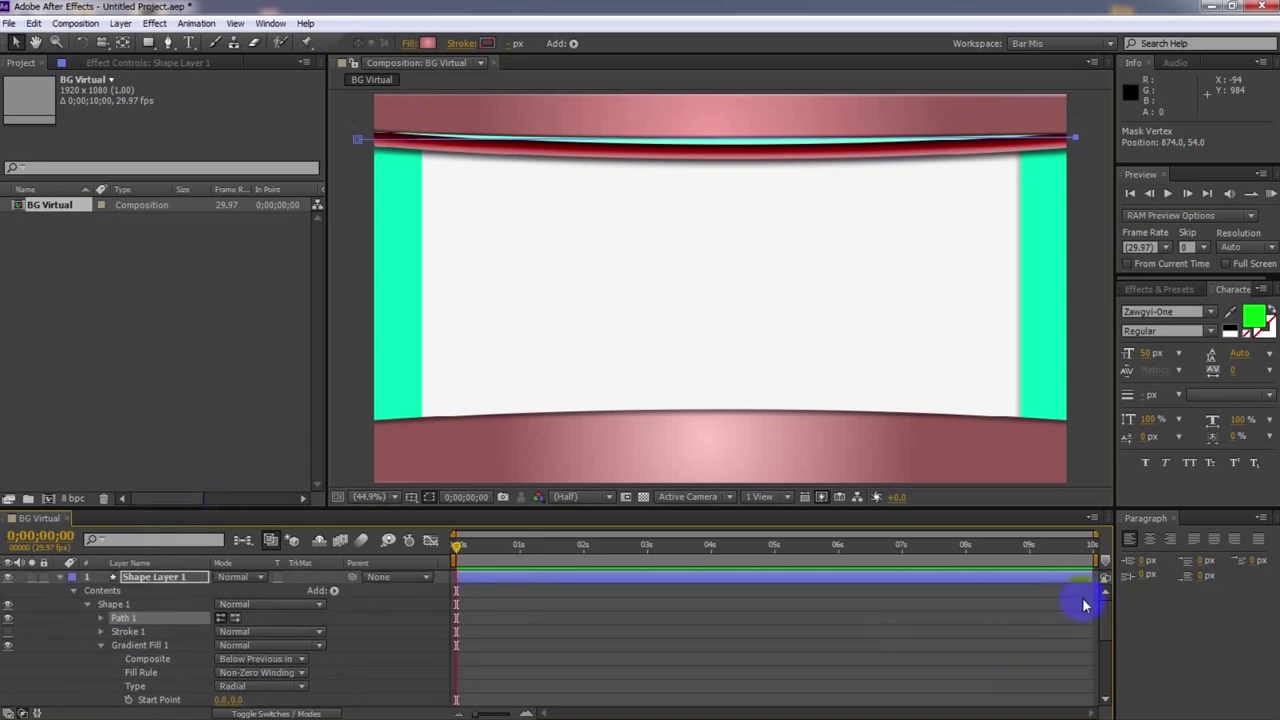
{"action": "left_click", "coordinate": [101, 646]}
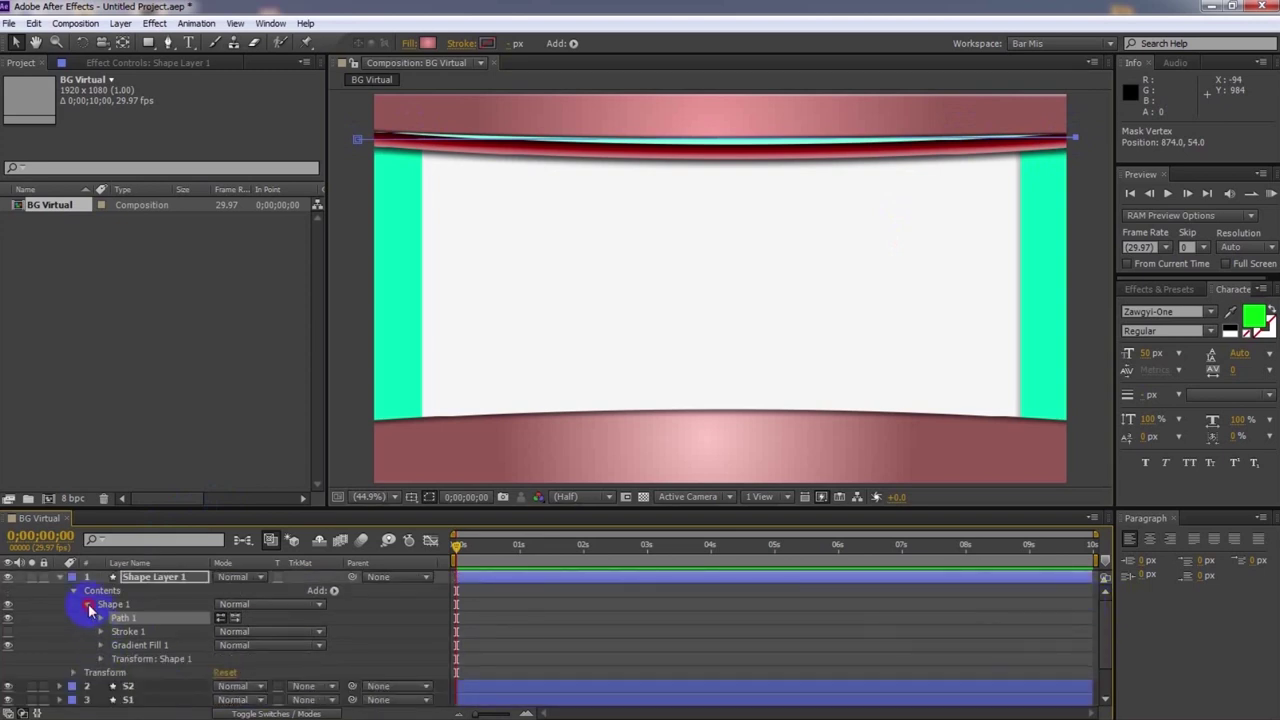
{"action": "left_click", "coordinate": [89, 606]}
{"action": "left_click", "coordinate": [74, 593]}
{"action": "left_click", "coordinate": [61, 579]}
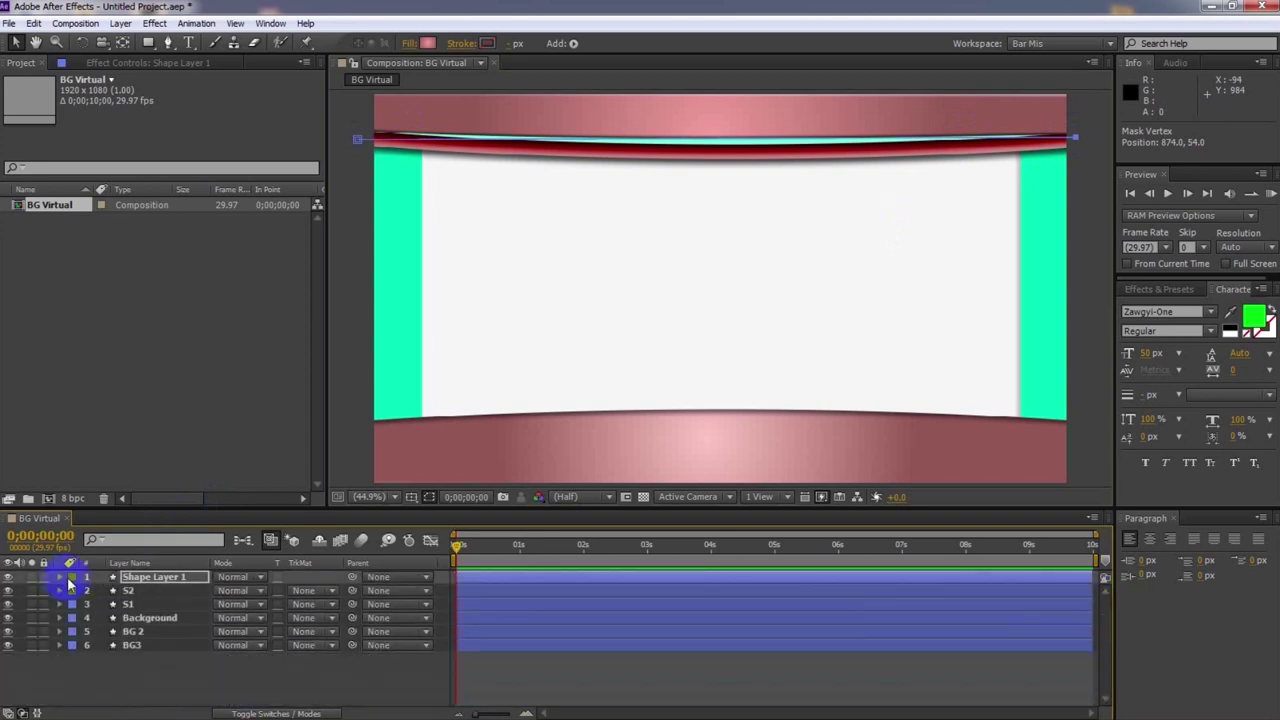
Rename the new line's layer Shape Layer 1 as s3 and deselect it
{"action": "left_click", "coordinate": [146, 579]}
{"action": "right_click", "coordinate": [147, 578]}
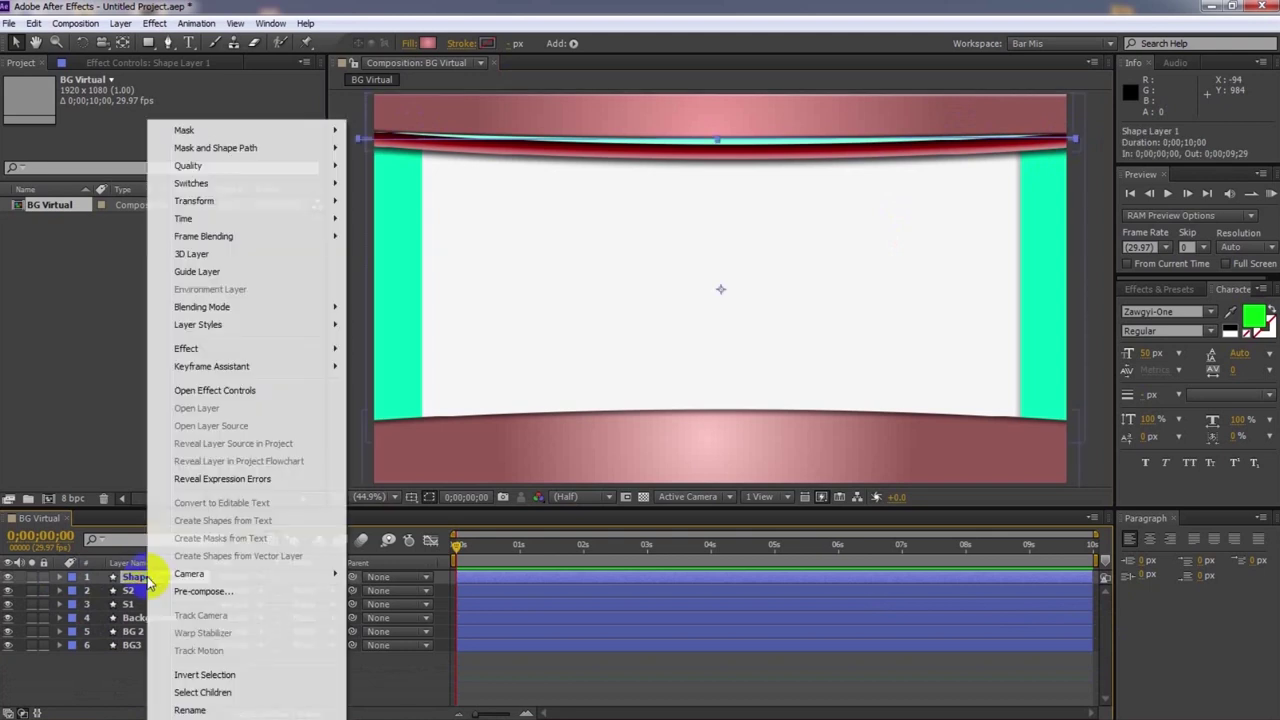
{"action": "left_click", "coordinate": [180, 710]}
{"action": "type", "text": "S"}
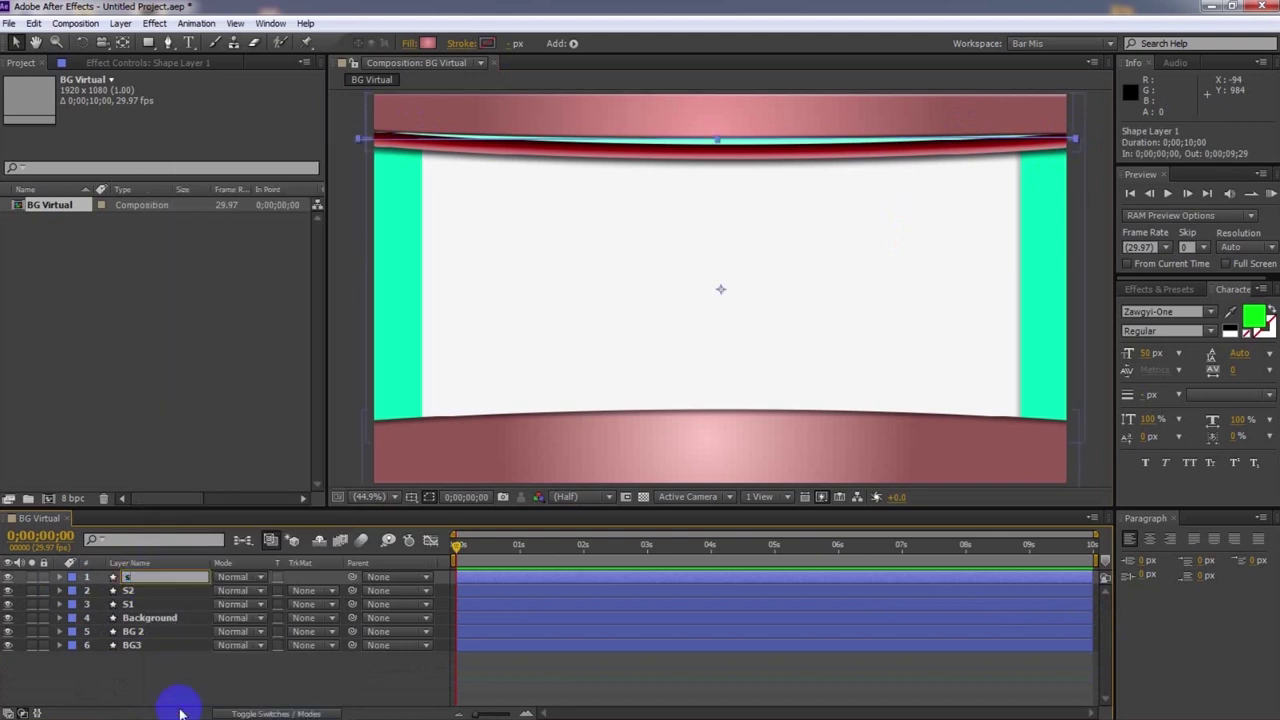
{"action": "type", "text": "3"}
{"action": "key", "text": "Return"}
{"action": "left_click", "coordinate": [171, 677]}
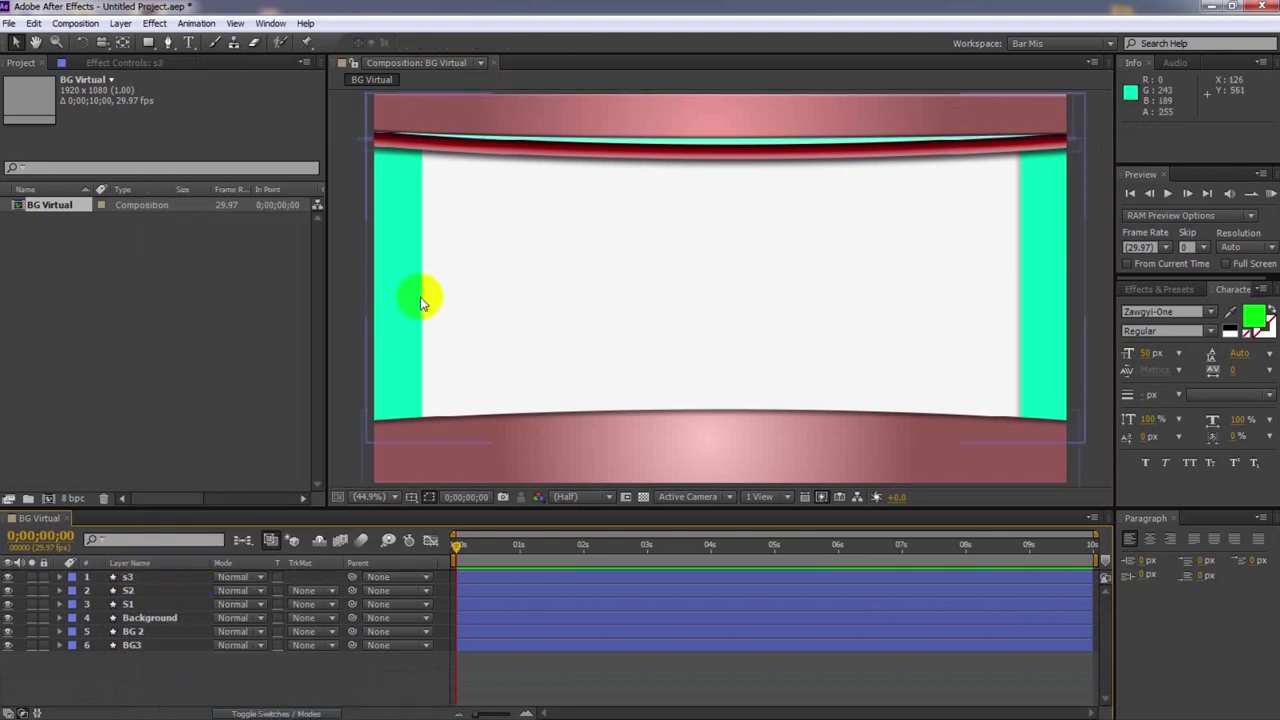
Set the fill of layer s3 to None and its stroke to Solid Color
{"action": "left_click", "coordinate": [507, 573]}
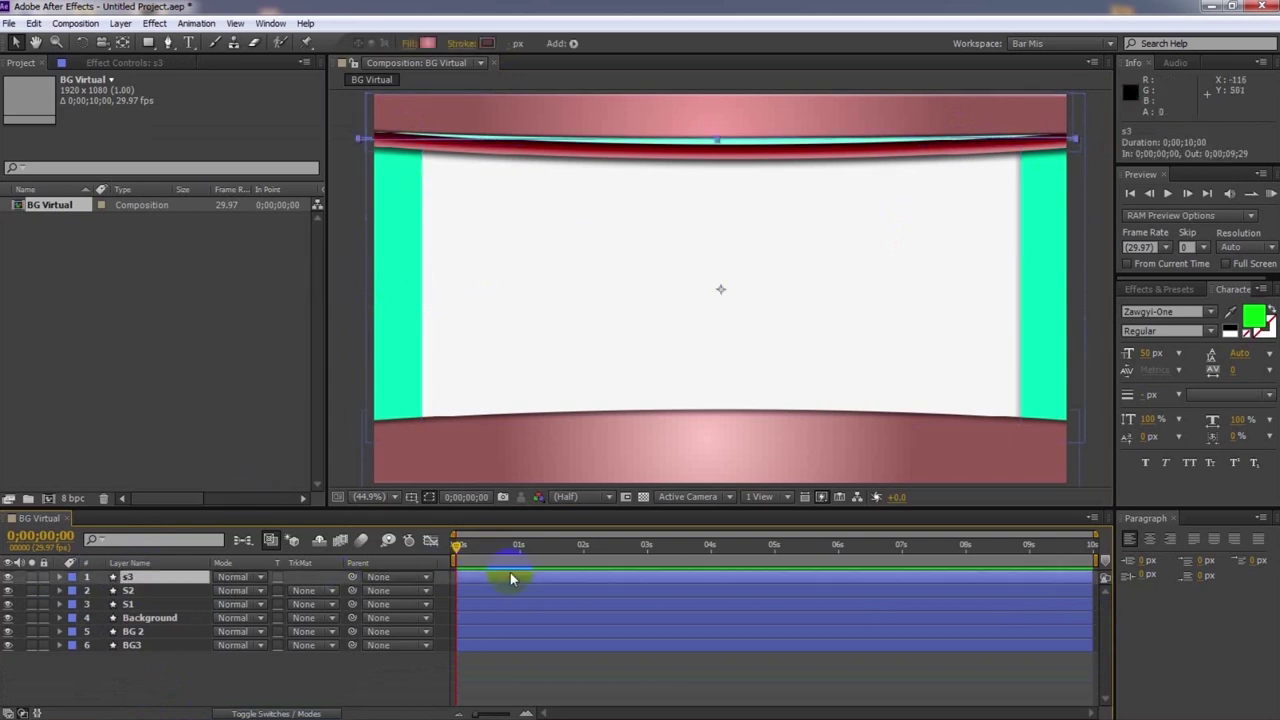
{"action": "left_click", "coordinate": [405, 47]}
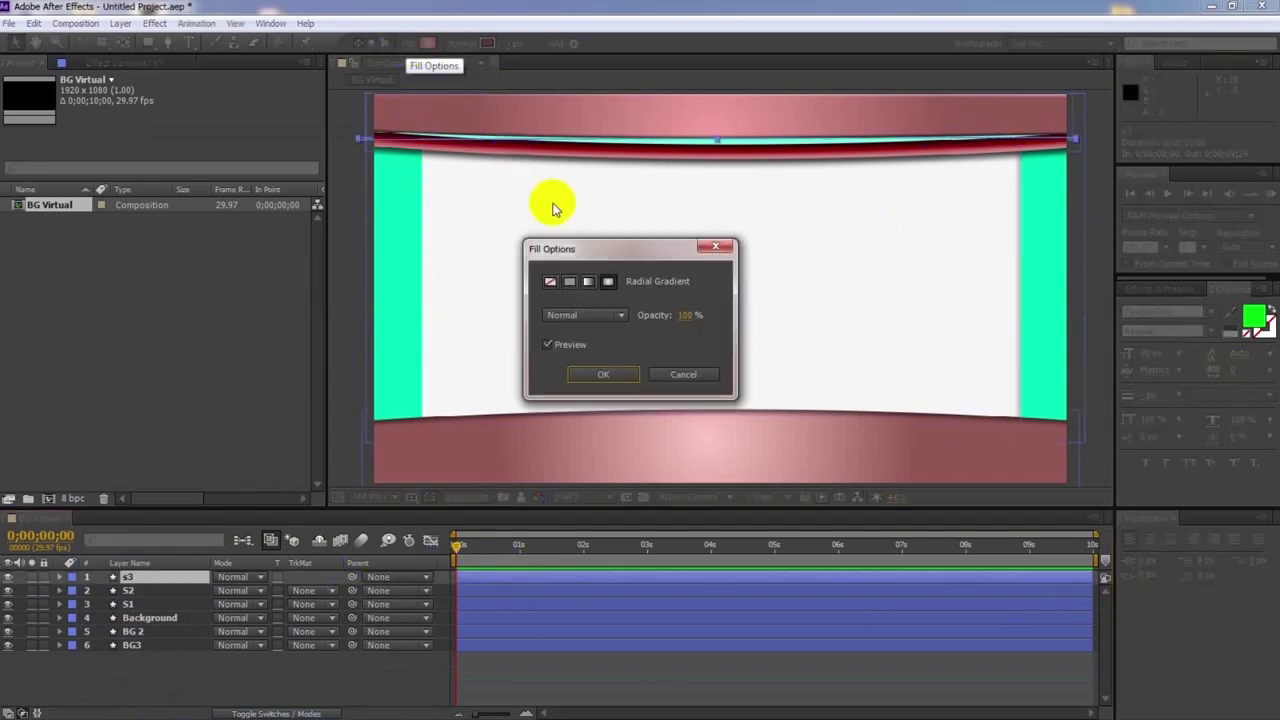
{"action": "left_click", "coordinate": [550, 281]}
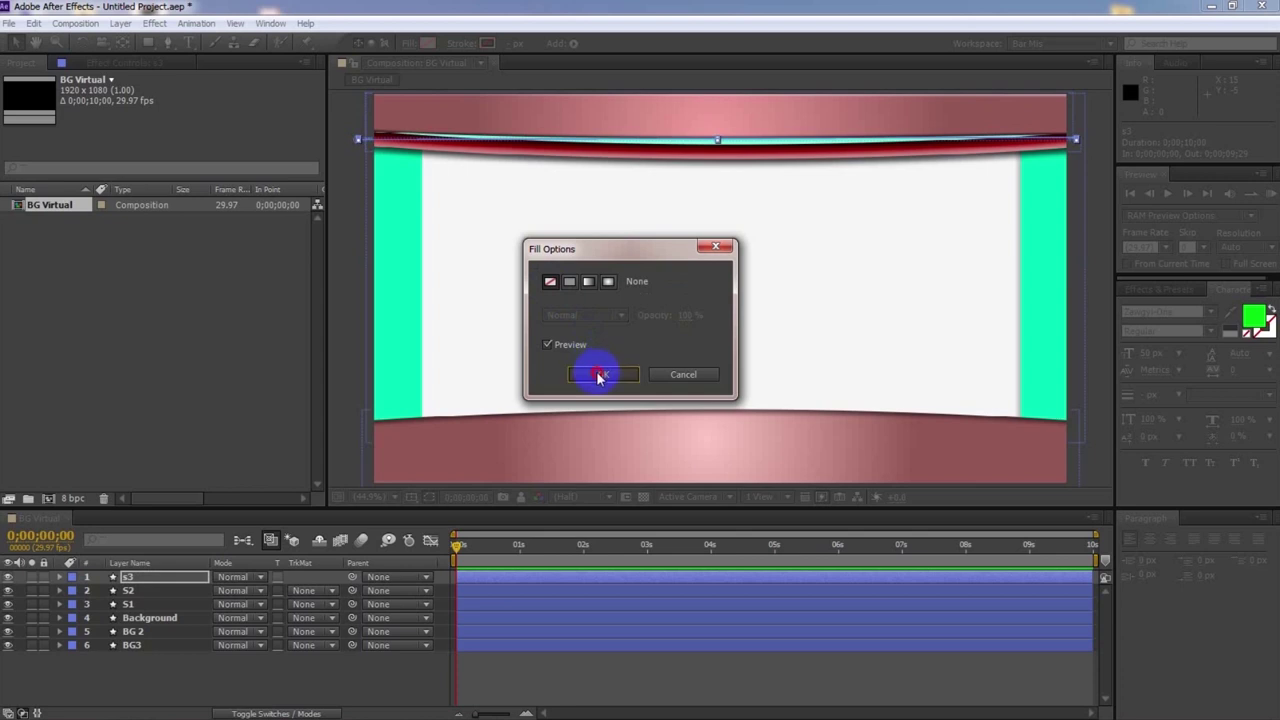
{"action": "left_click", "coordinate": [600, 372]}
{"action": "left_click", "coordinate": [458, 43]}
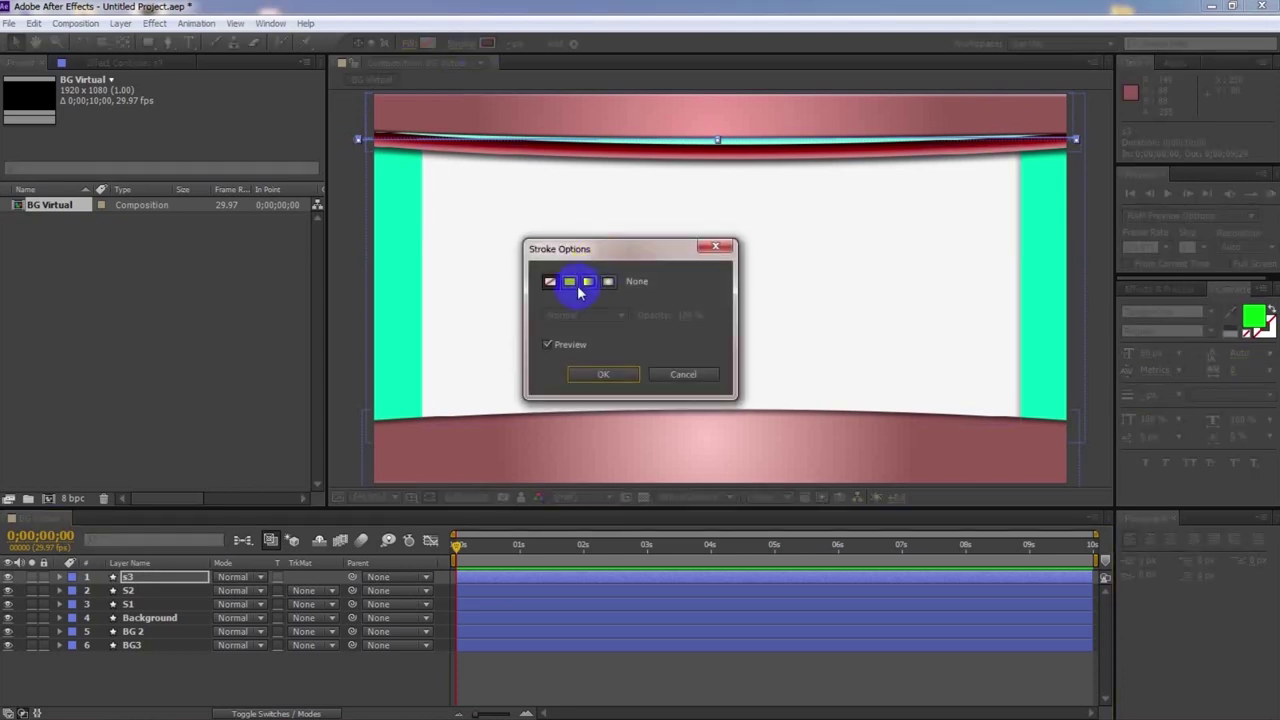
{"action": "left_click", "coordinate": [570, 285]}
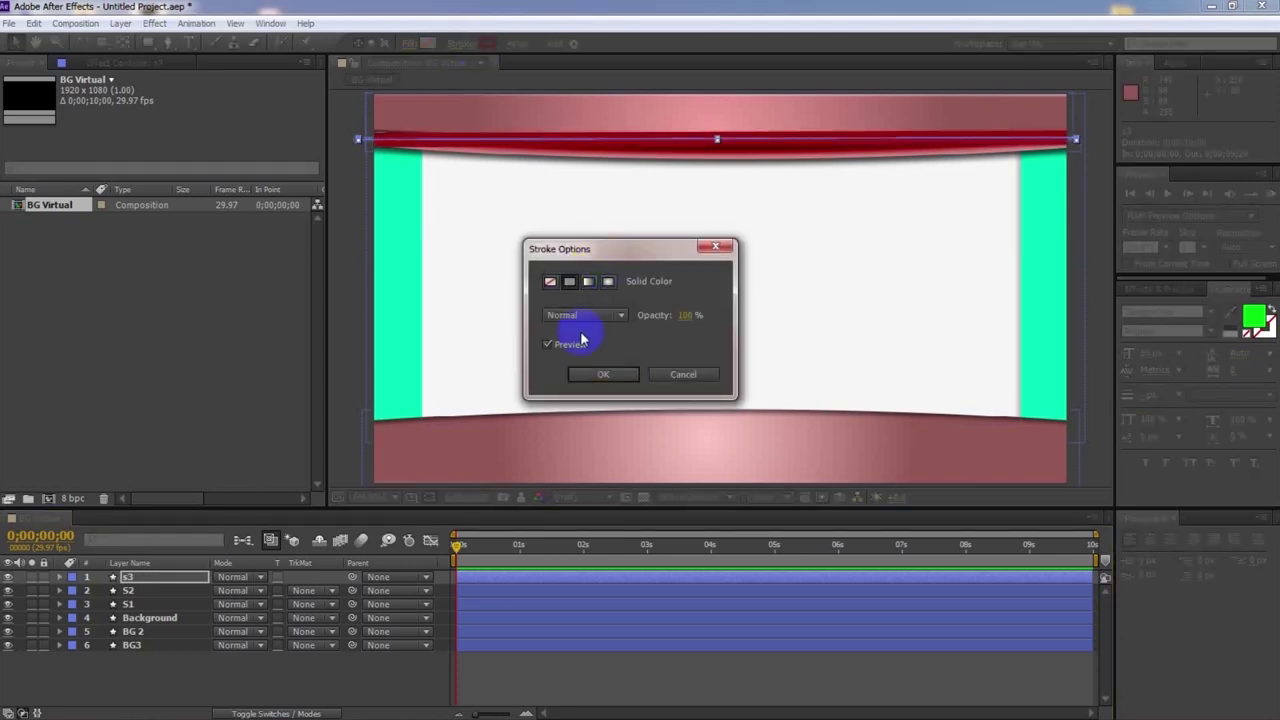
{"action": "left_click", "coordinate": [600, 372]}
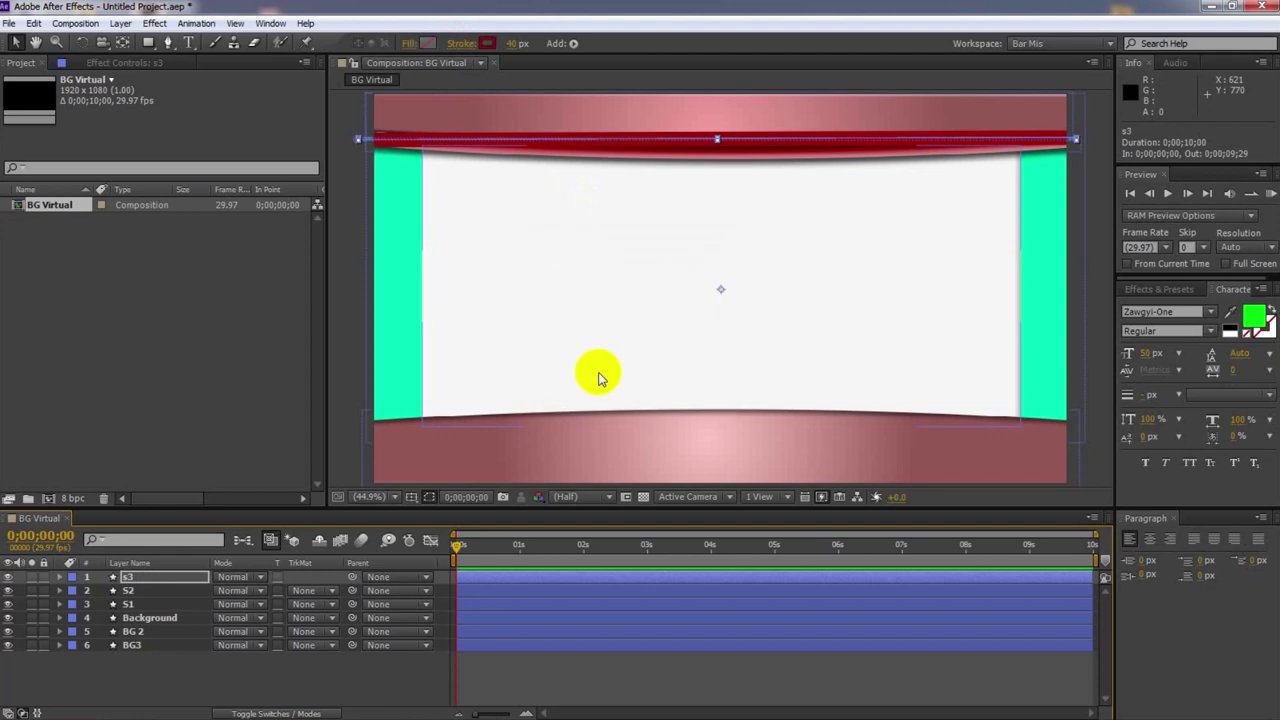
Change the stroke color of s3 to light grey BAB8B8 and deselect the layer
{"action": "left_click", "coordinate": [487, 43]}
{"action": "left_click", "coordinate": [754, 337]}
{"action": "mouse_move", "coordinate": [754, 337]}
{"action": "left_mouse_down"}
{"action": "mouse_move", "coordinate": [754, 310]}
{"action": "mouse_move", "coordinate": [756, 339]}
{"action": "left_mouse_up"}
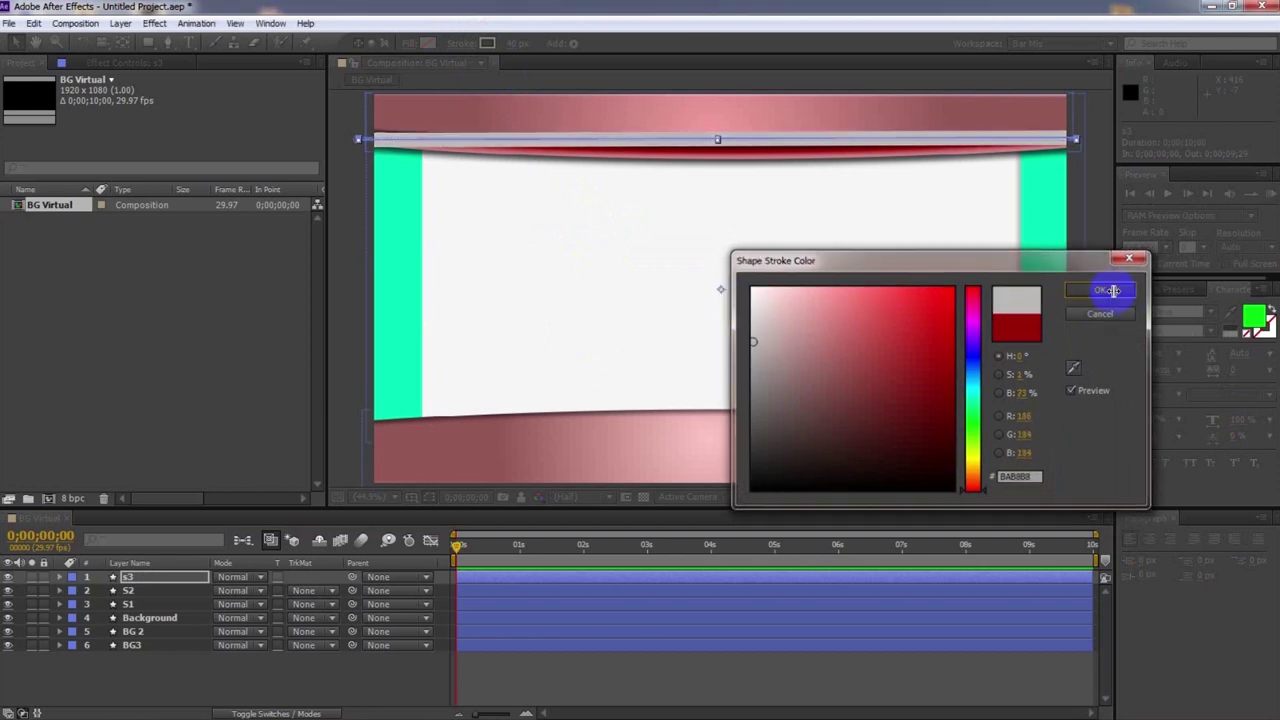
{"action": "left_click", "coordinate": [1101, 289]}
{"action": "left_click", "coordinate": [846, 675]}
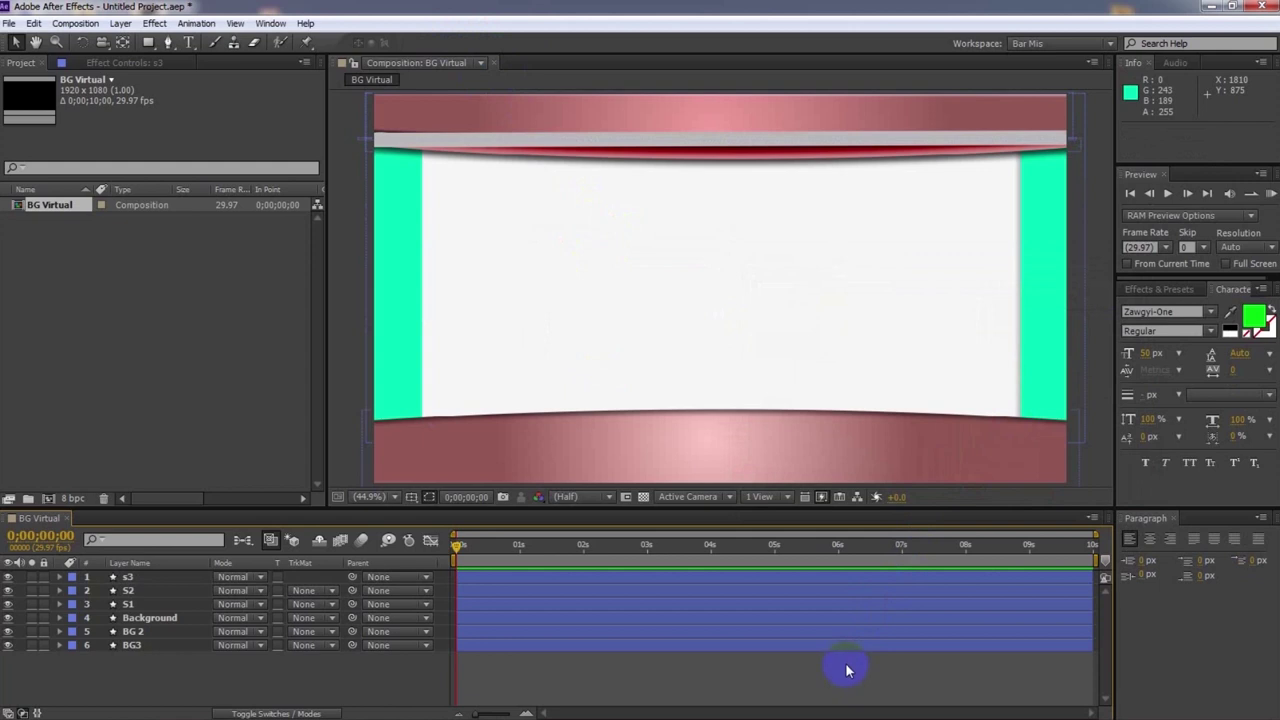
Move the two upper corners of the S2 band slightly above the composition's upper edge with the Pen tool, then deselect the layer
{"action": "left_click", "coordinate": [638, 591]}
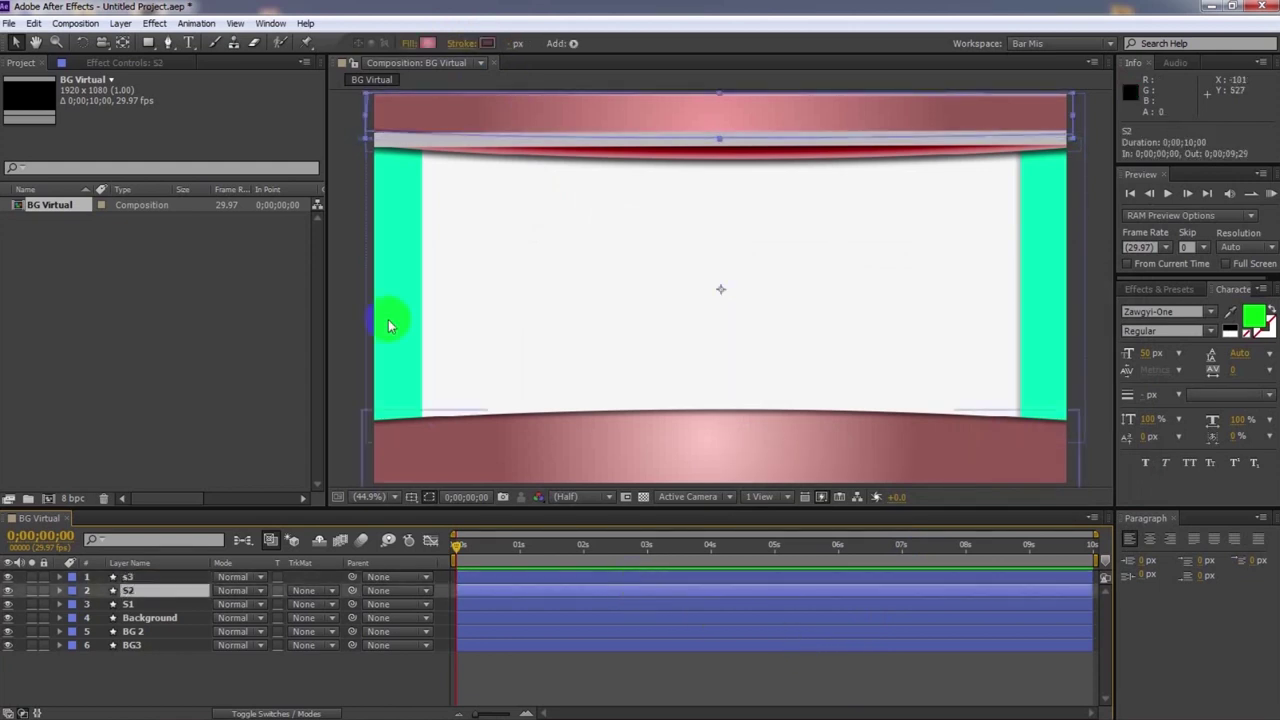
{"action": "left_click", "coordinate": [168, 43]}
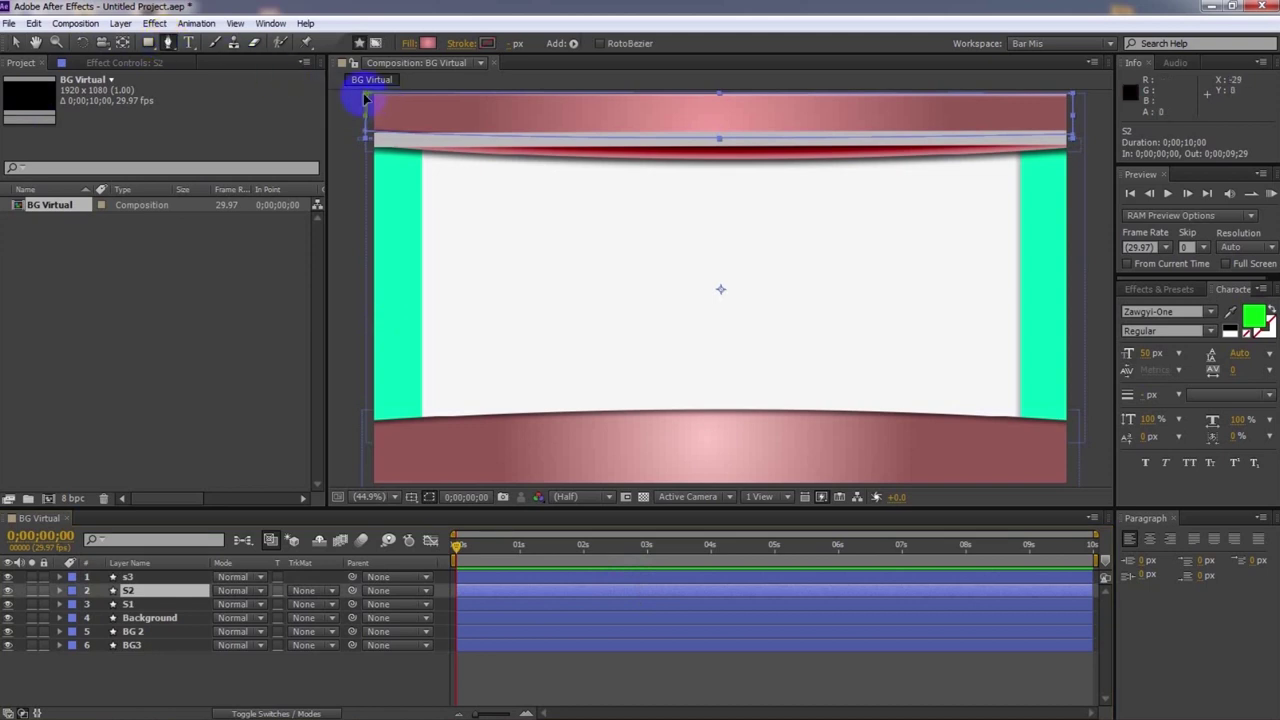
{"action": "left_click", "coordinate": [365, 97]}
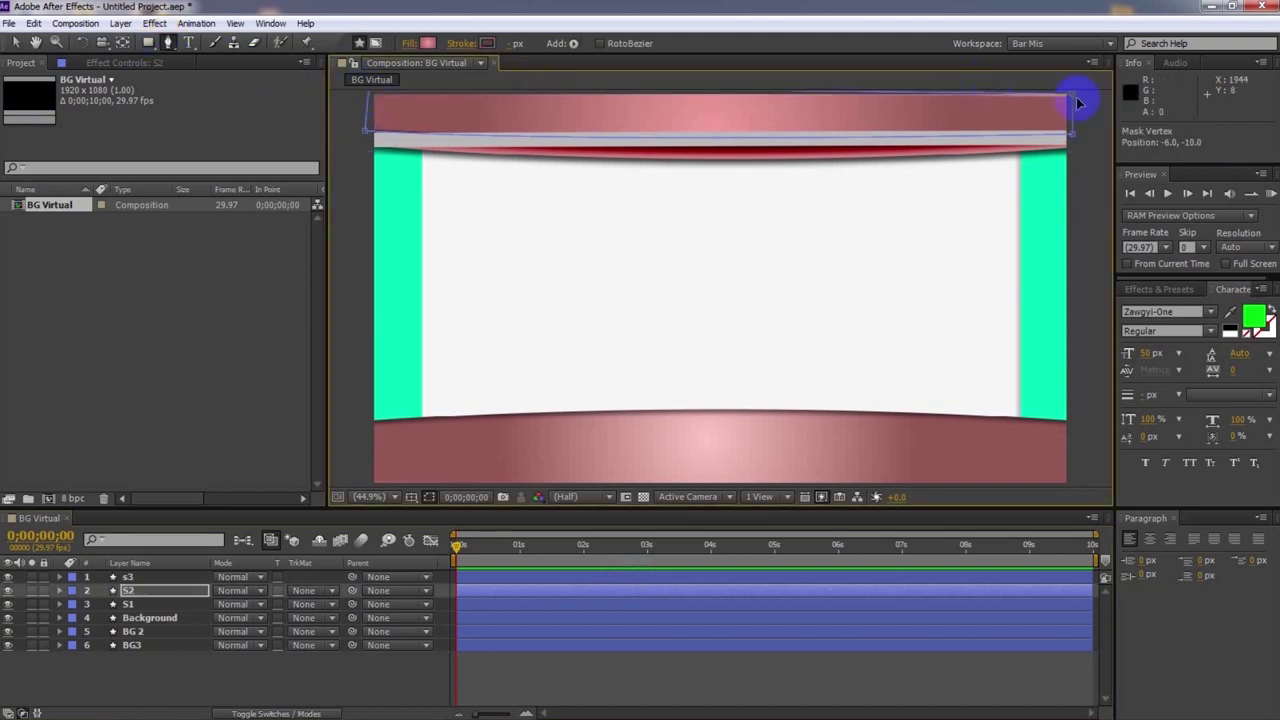
{"action": "left_click", "coordinate": [1076, 87]}
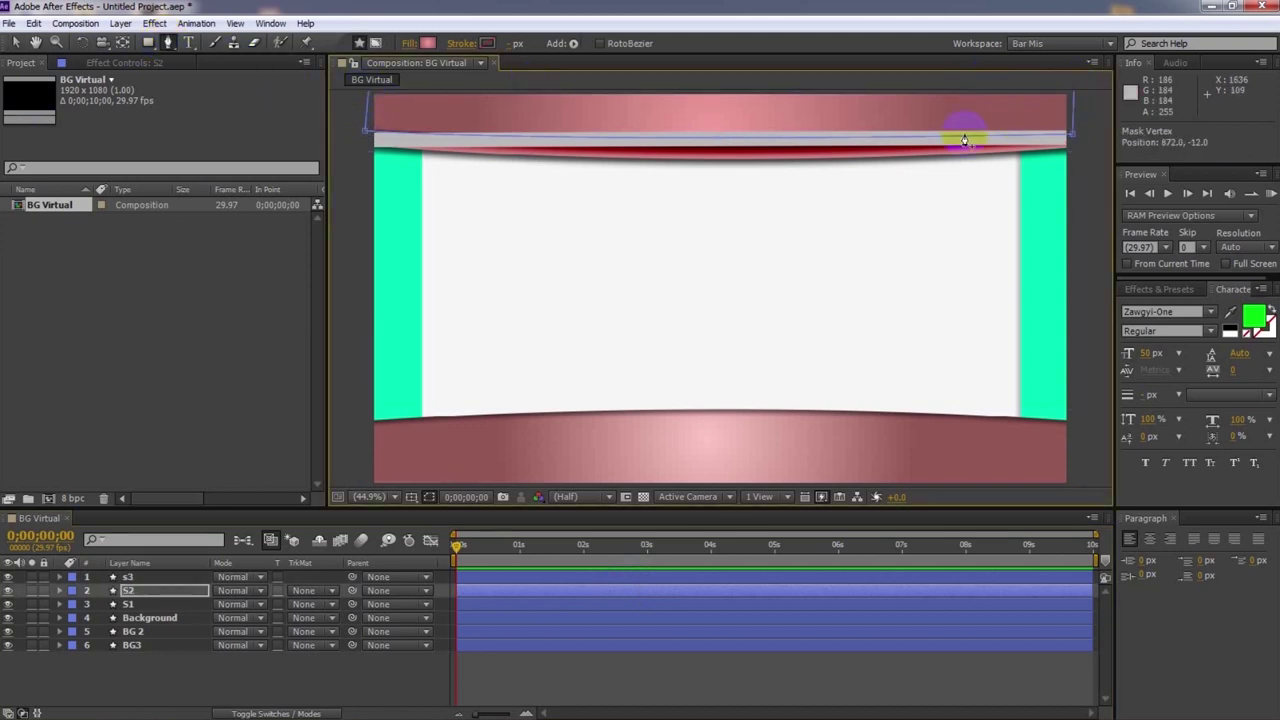
{"action": "left_click", "coordinate": [520, 675]}
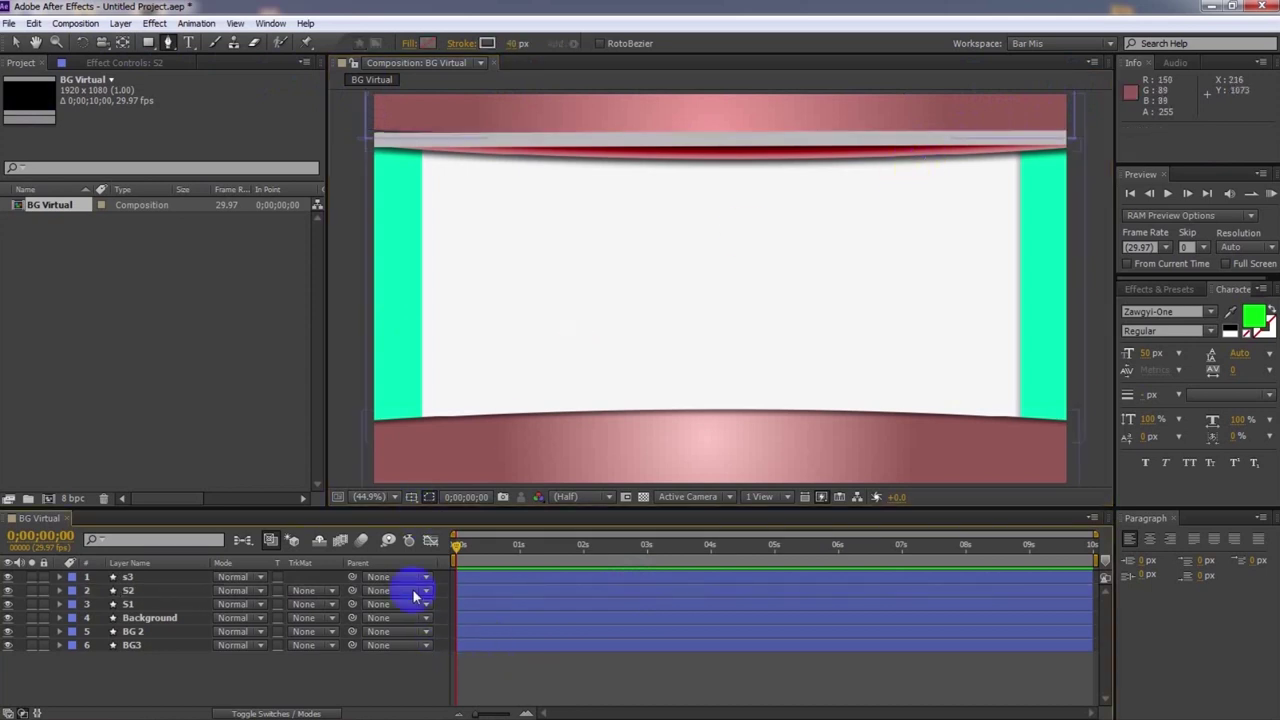
Scale layer s3 to about 103% vertically with the Selection tool, raising the grey line slightly
{"action": "left_click", "coordinate": [167, 580]}
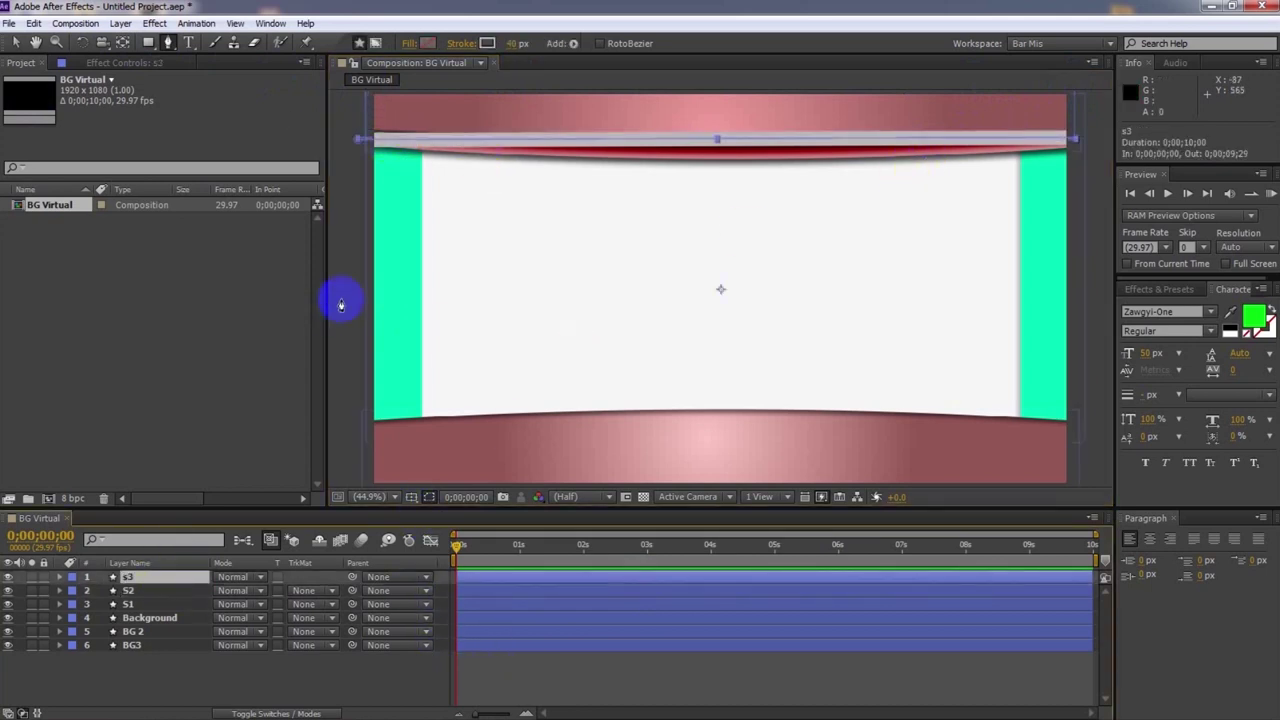
{"action": "left_click", "coordinate": [16, 43]}
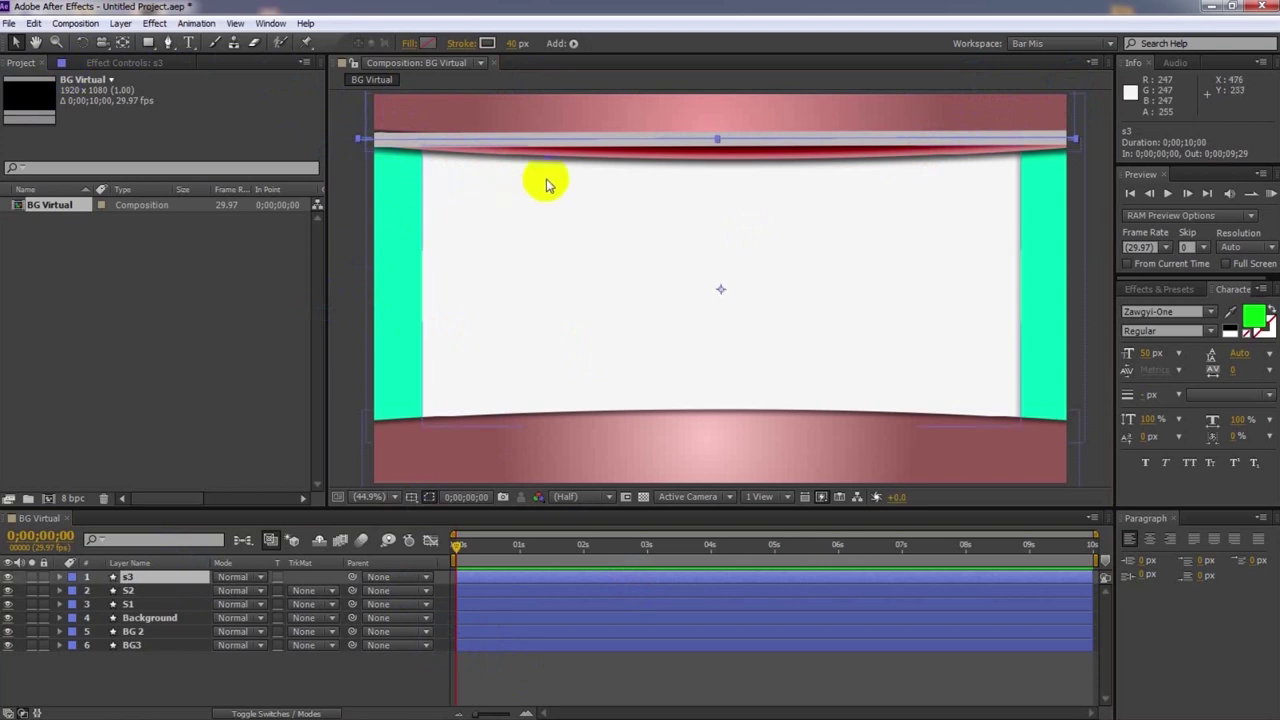
{"action": "left_click_drag", "start_coordinate": [543, 143], "coordinate": [540, 141]}
{"action": "left_click", "coordinate": [541, 138]}
{"action": "key", "text": "ctrl+z"}
{"action": "left_click", "coordinate": [126, 578]}
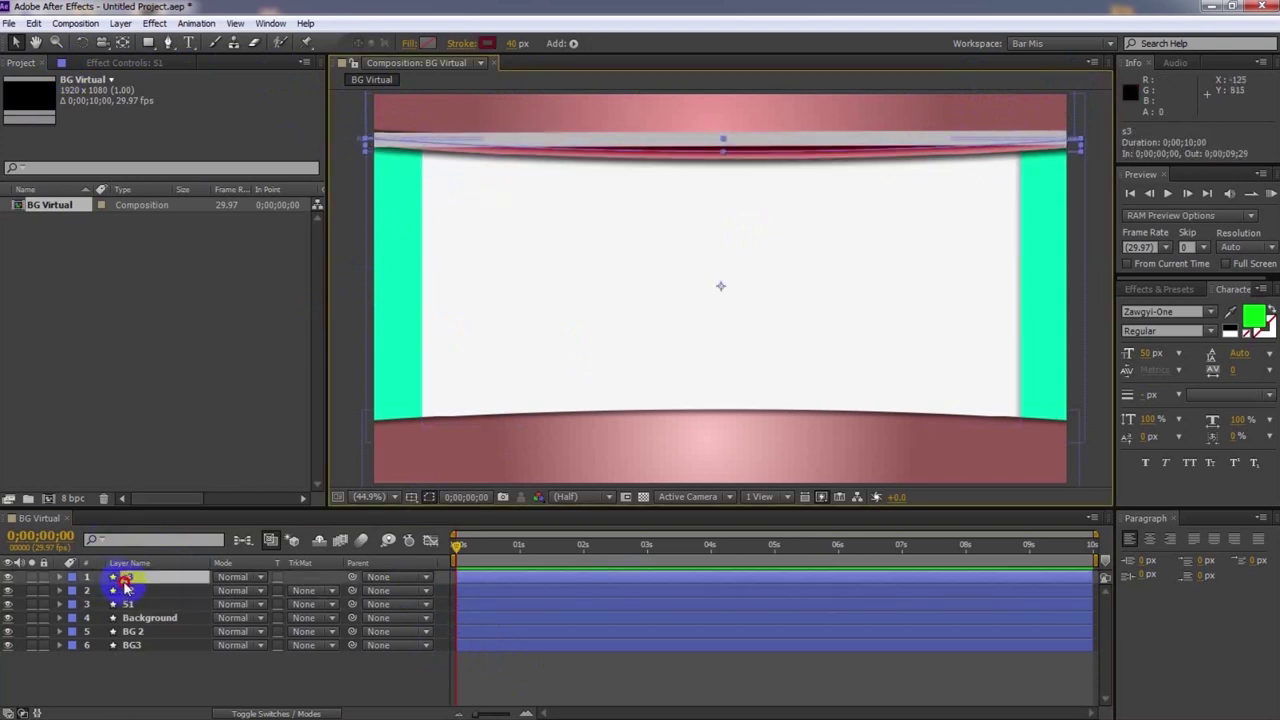
{"action": "left_click_drag", "start_coordinate": [358, 143], "coordinate": [357, 133]}
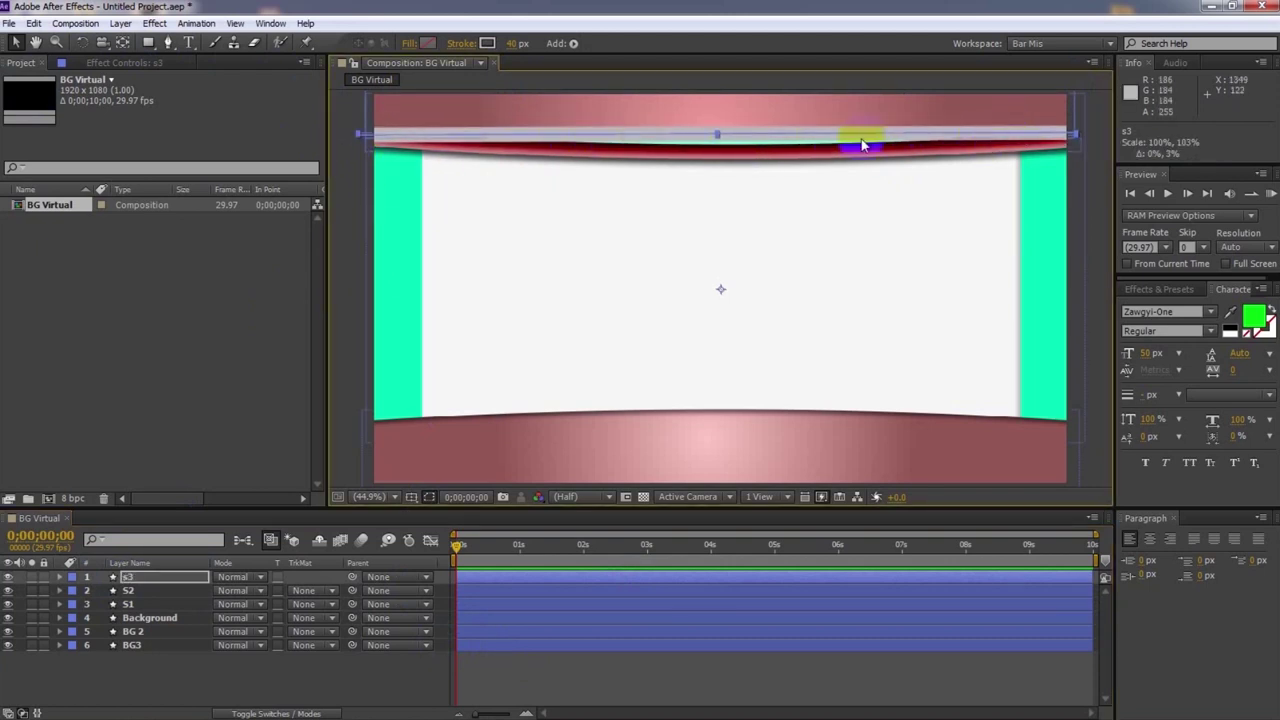
Bend the grey line downward with an added Pen tool point right of its middle, and raise its left end slightly
{"action": "left_click", "coordinate": [168, 43]}
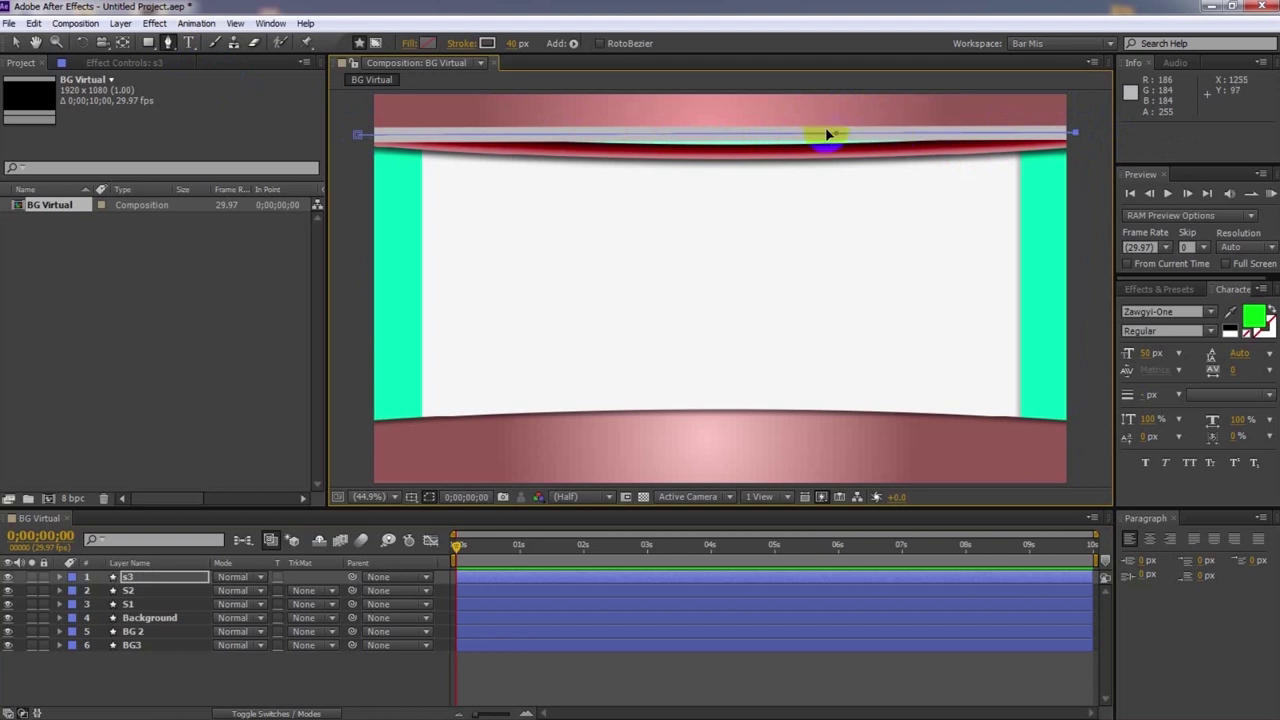
{"action": "left_click_drag", "start_coordinate": [836, 134], "coordinate": [829, 150]}
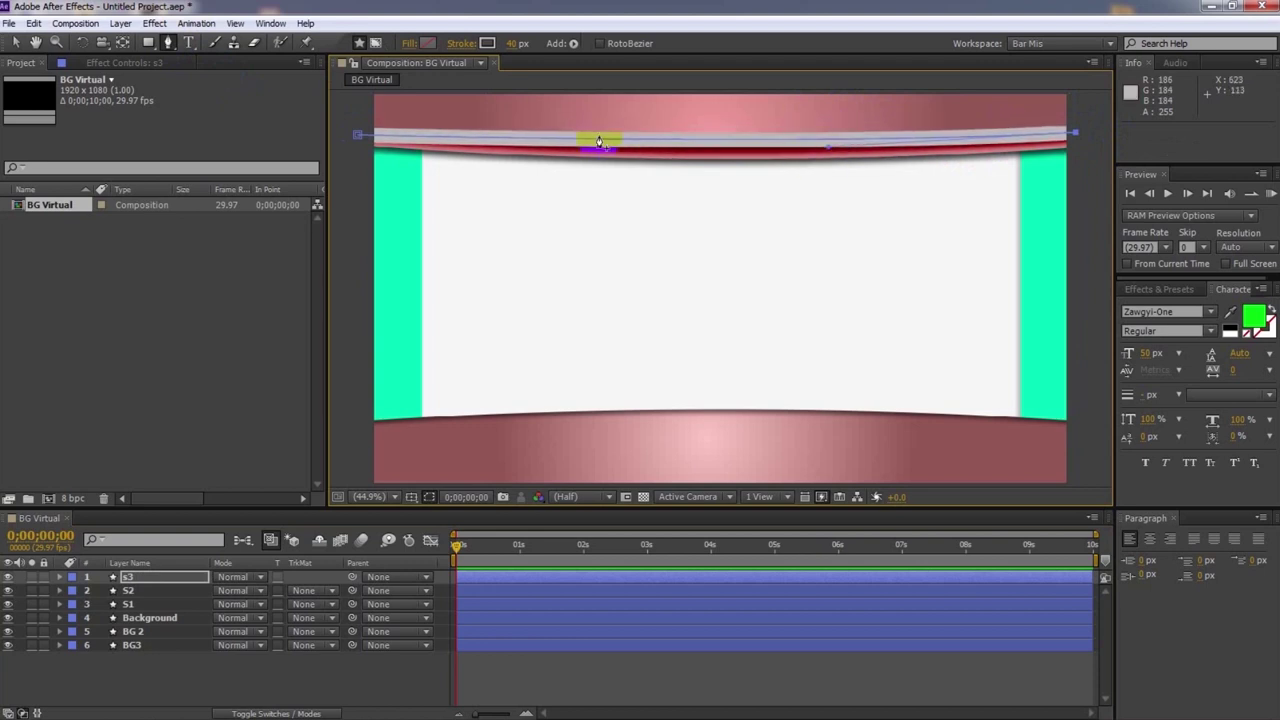
{"action": "left_click", "coordinate": [15, 43]}
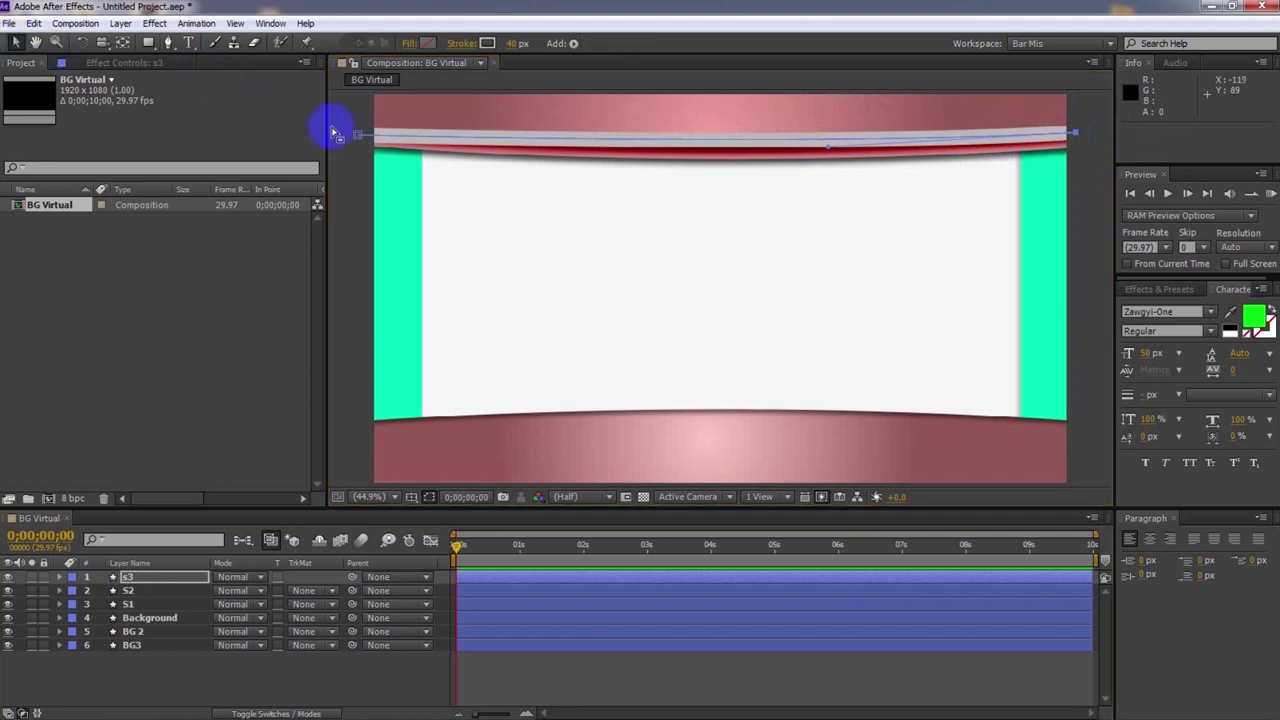
{"action": "left_click", "coordinate": [358, 133]}
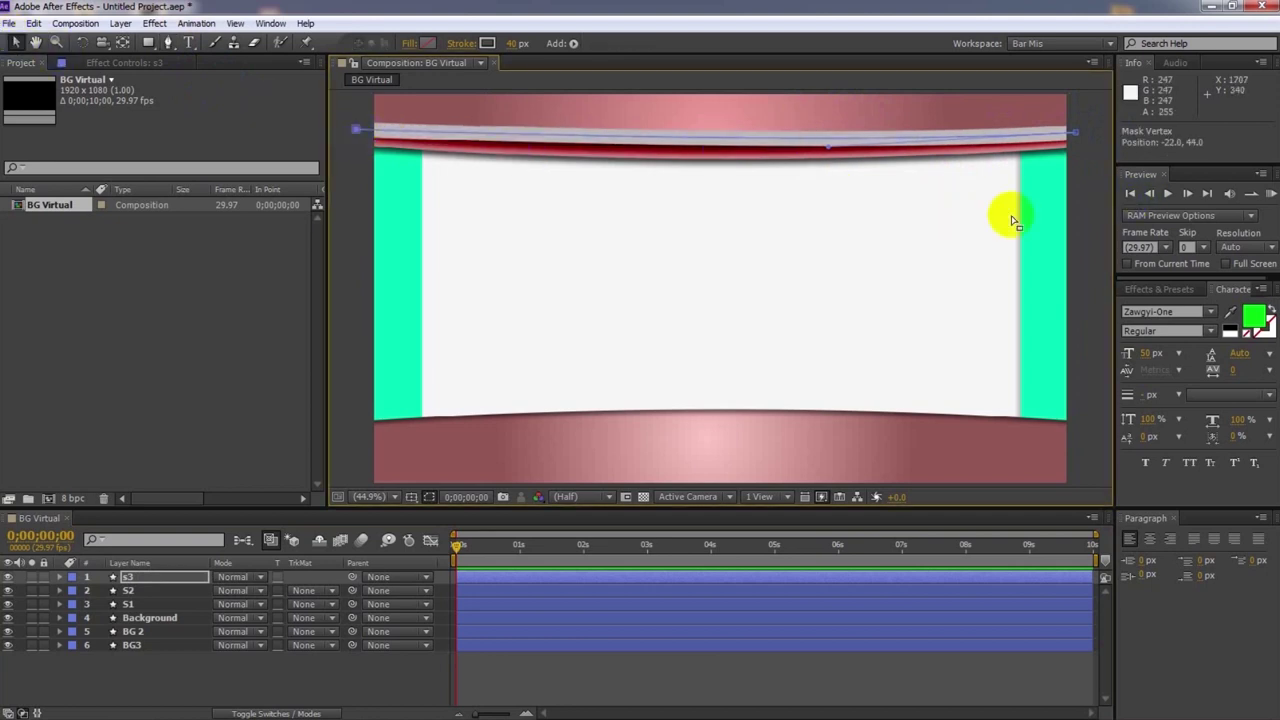
Apply a Bevel and Emboss layer style to s3, then deselect the layer and collapse all its properties
{"action": "left_click", "coordinate": [145, 579]}
{"action": "right_click", "coordinate": [150, 579]}
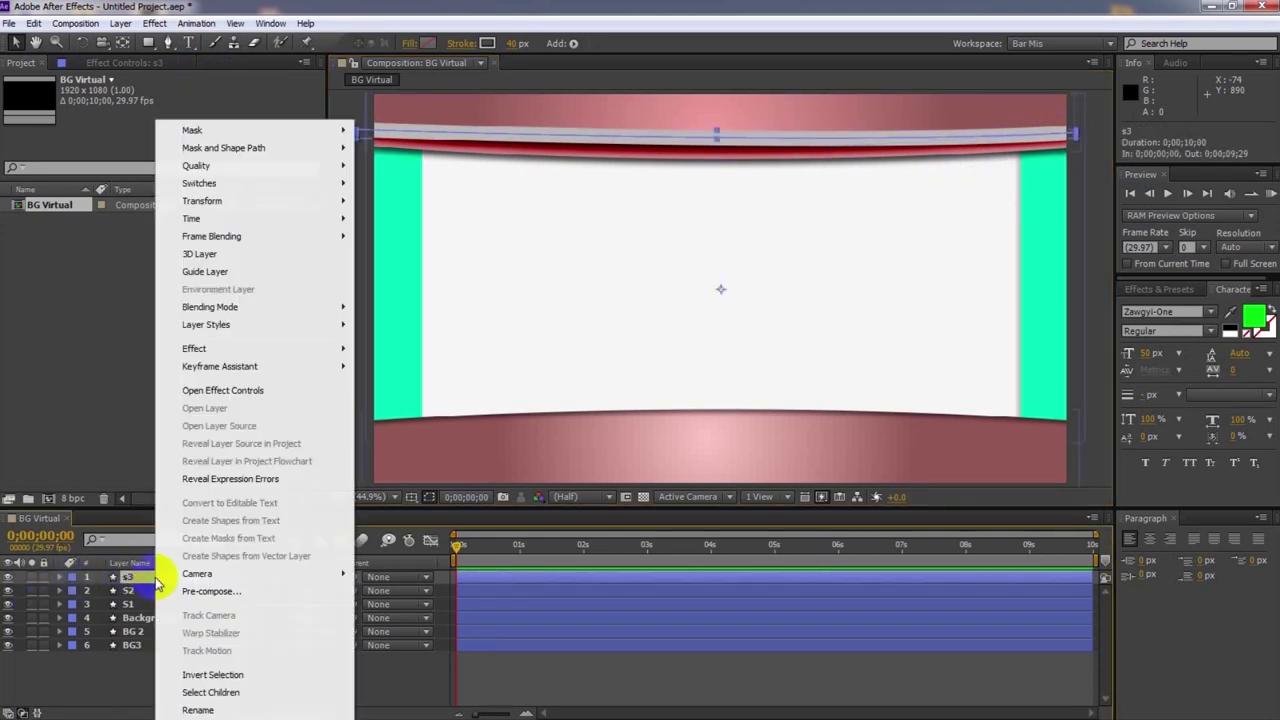
{"action": "mouse_move", "coordinate": [215, 326]}
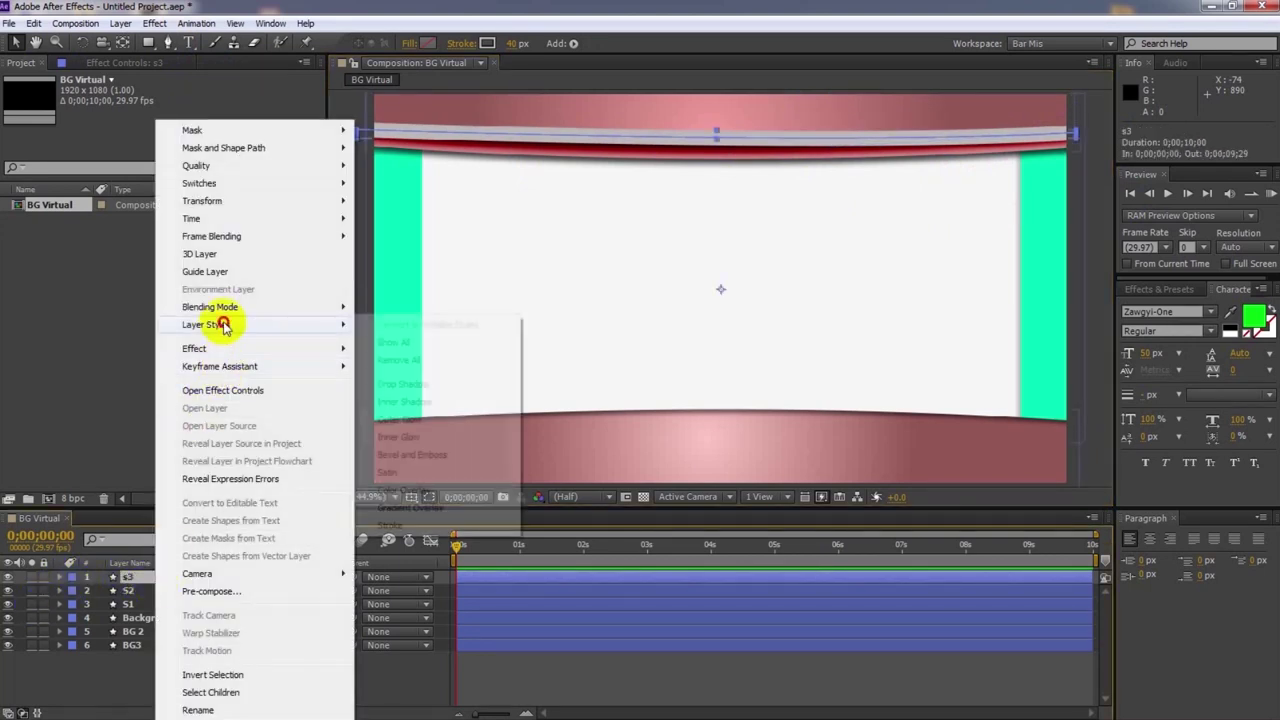
{"action": "left_click", "coordinate": [404, 455]}
{"action": "left_click", "coordinate": [89, 654]}
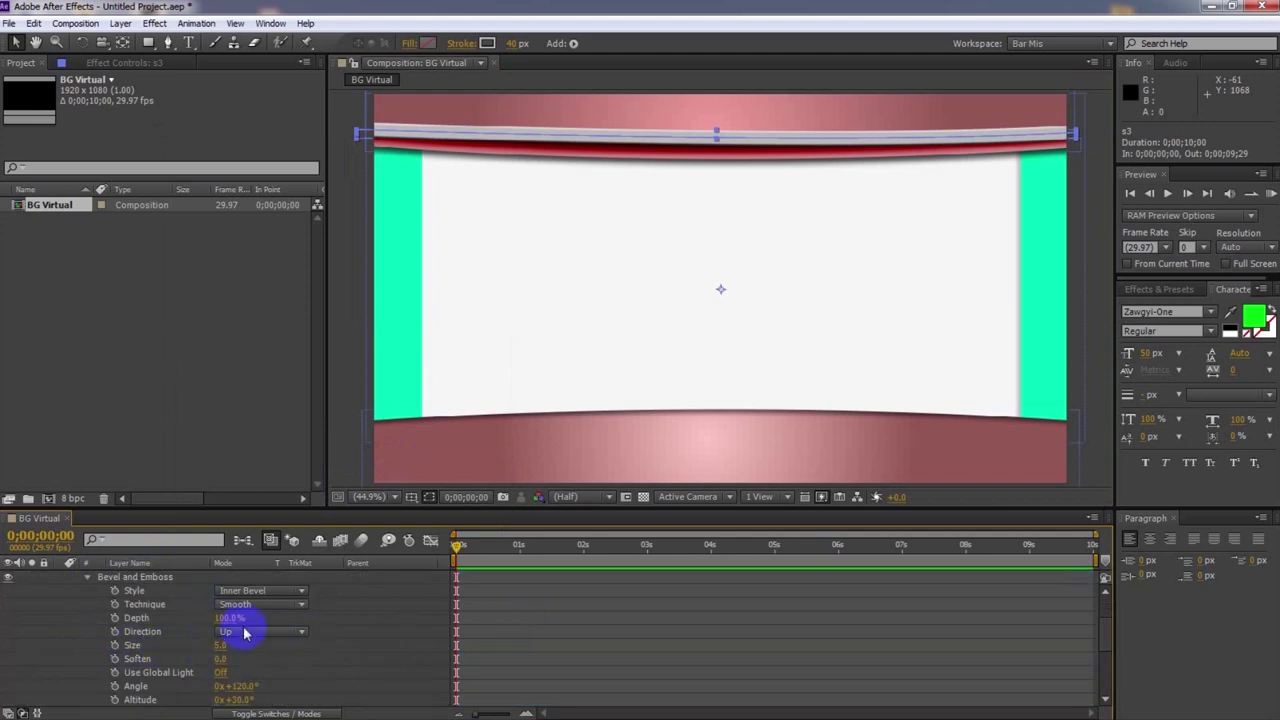
{"action": "left_click", "coordinate": [590, 637]}
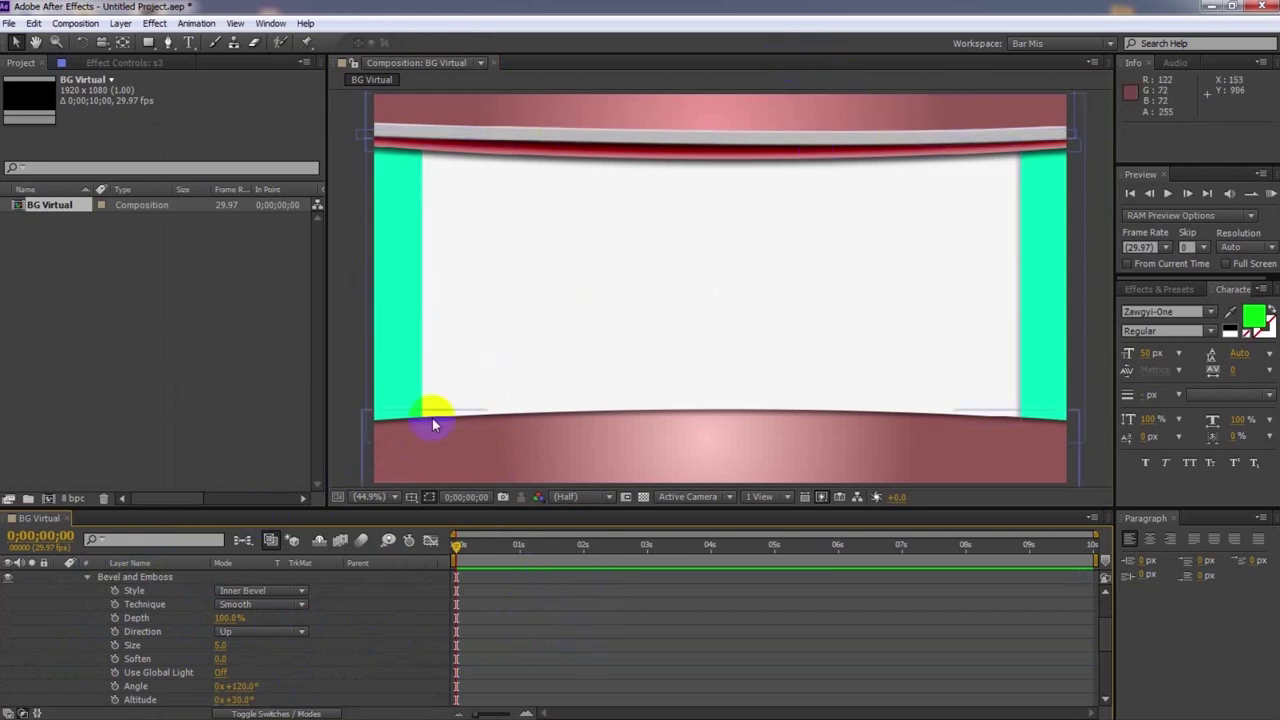
{"action": "left_click", "coordinate": [87, 579]}
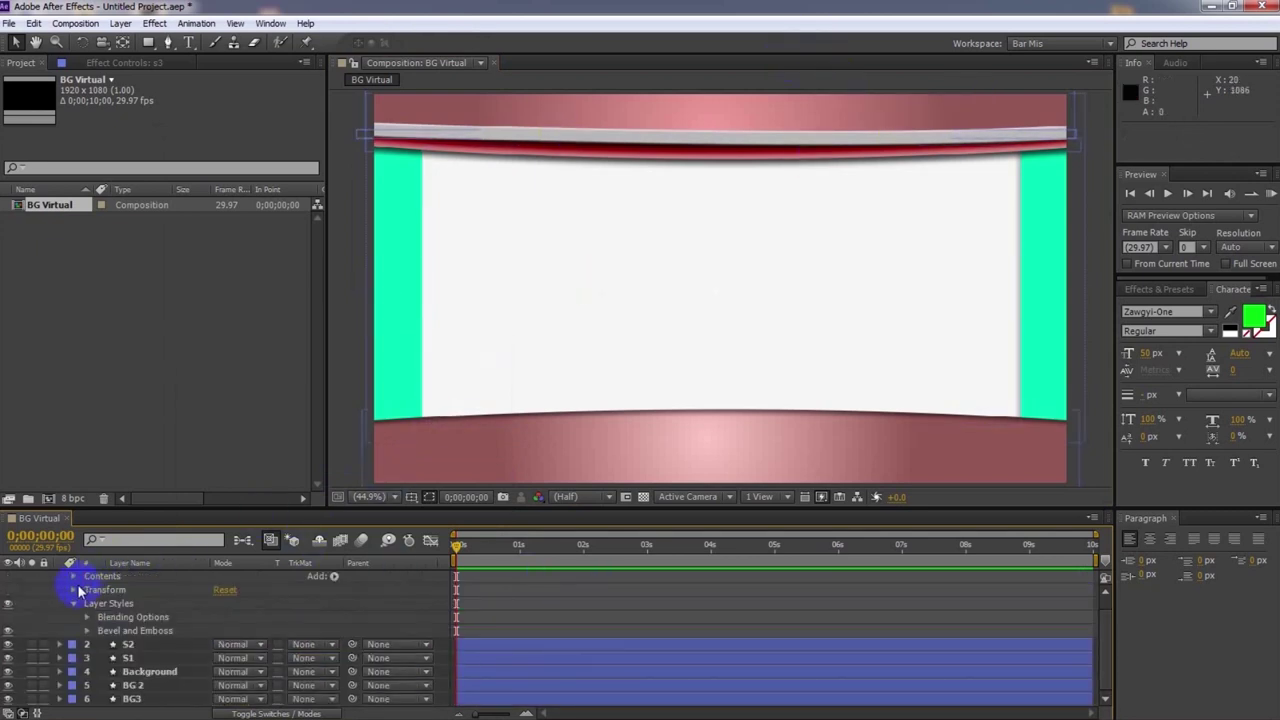
{"action": "left_click", "coordinate": [77, 604]}
{"action": "left_click", "coordinate": [60, 578]}
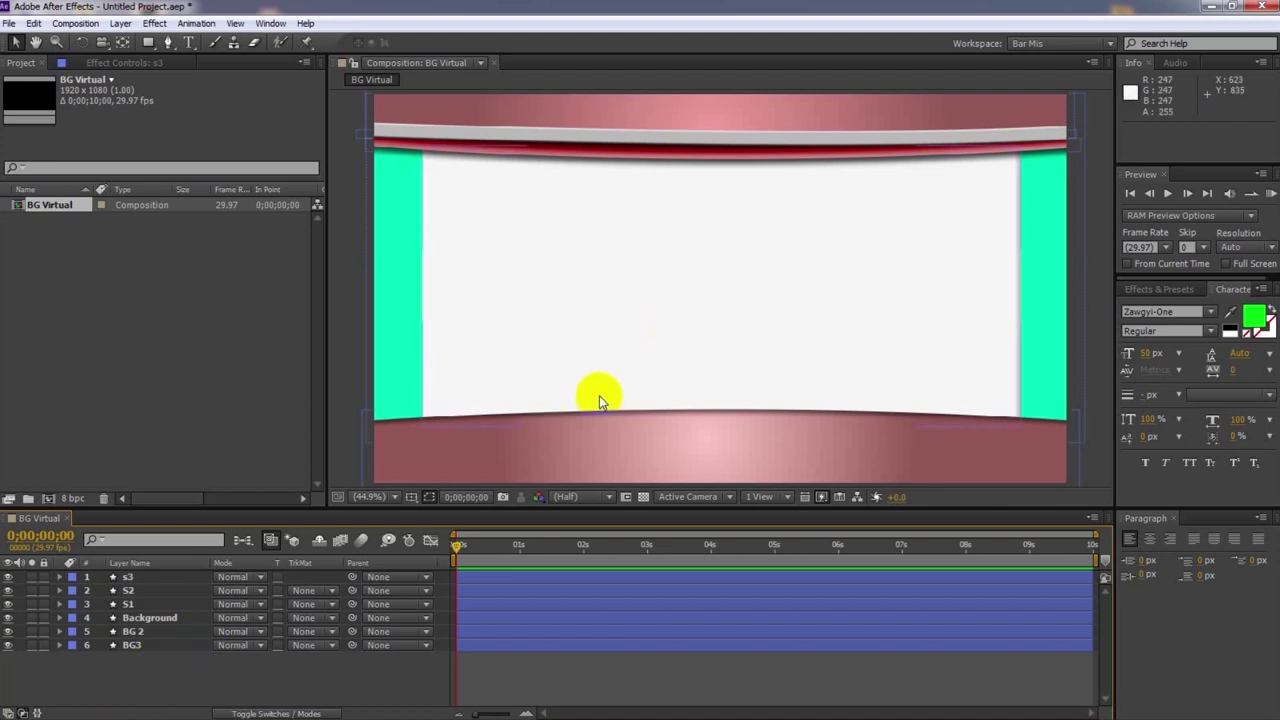
Draw a short horizontal Pen tool line across the upper part of the left turquoise strip and set its stroke width to 80 px
{"action": "left_click", "coordinate": [168, 44]}
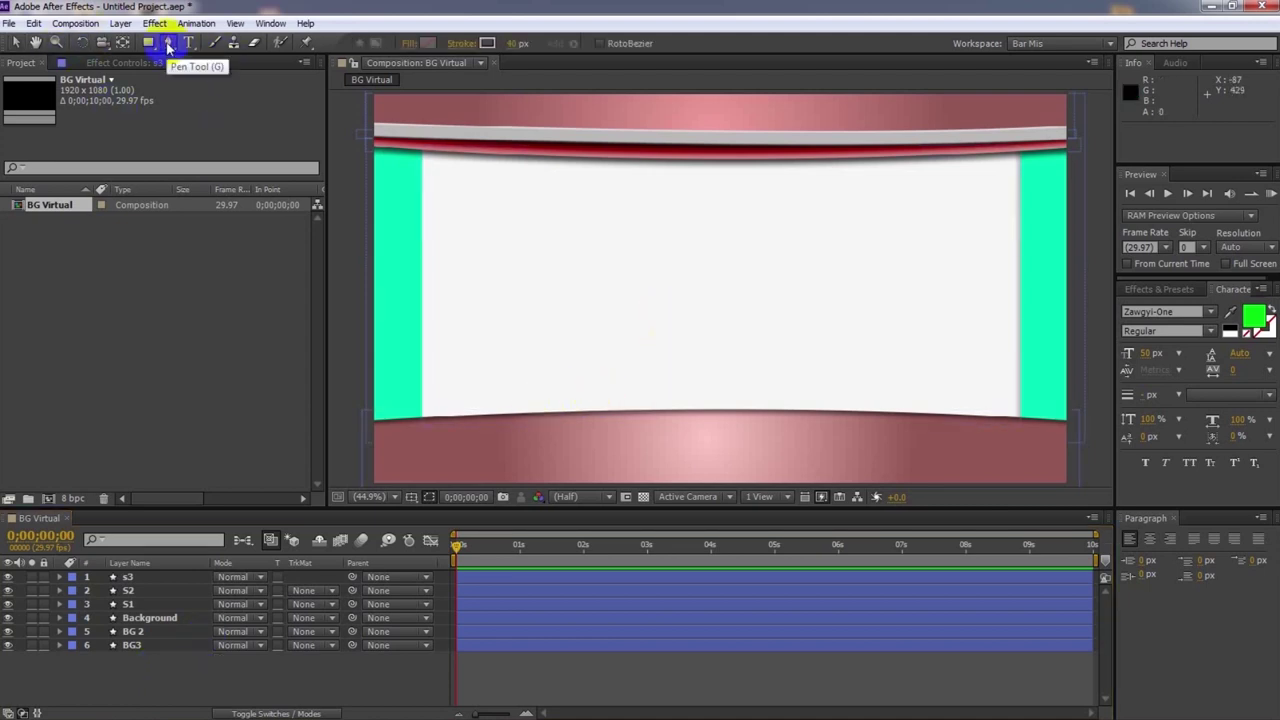
{"action": "mouse_move", "coordinate": [371, 157]}
{"action": "left_mouse_down"}
{"action": "mouse_move", "coordinate": [359, 195]}
{"action": "mouse_move", "coordinate": [369, 166]}
{"action": "left_mouse_up"}
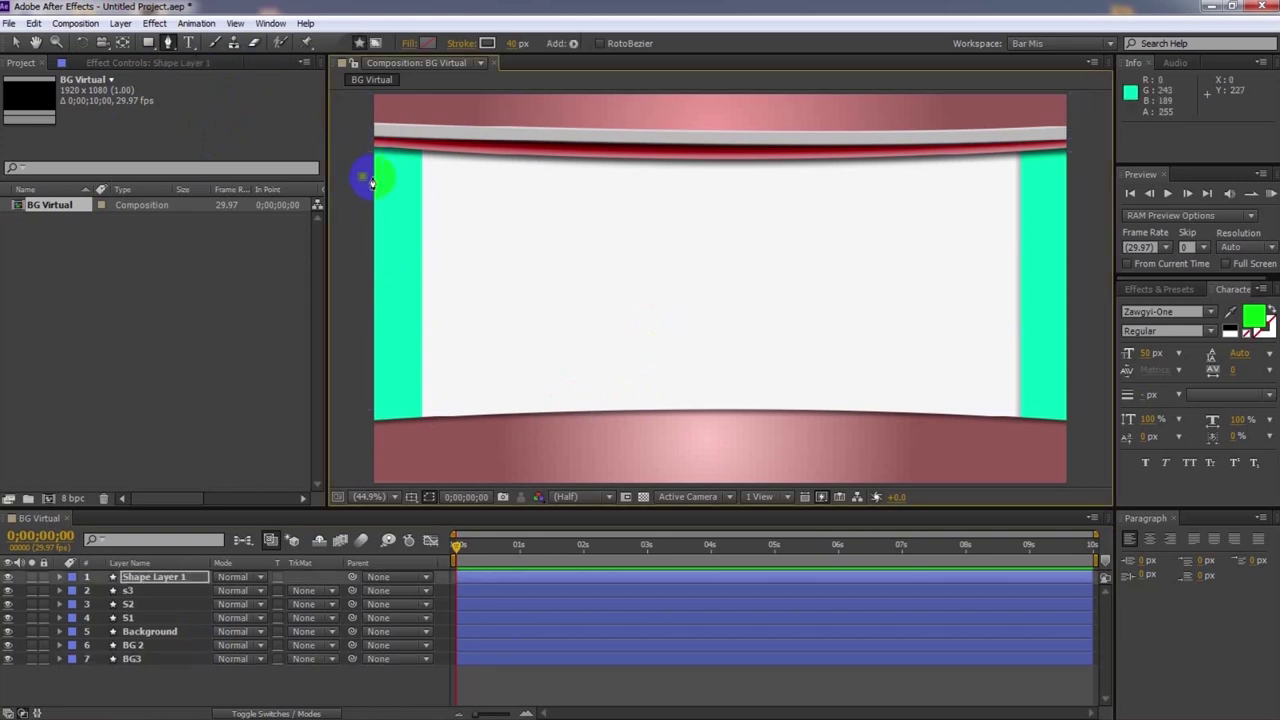
{"action": "left_click", "coordinate": [427, 179]}
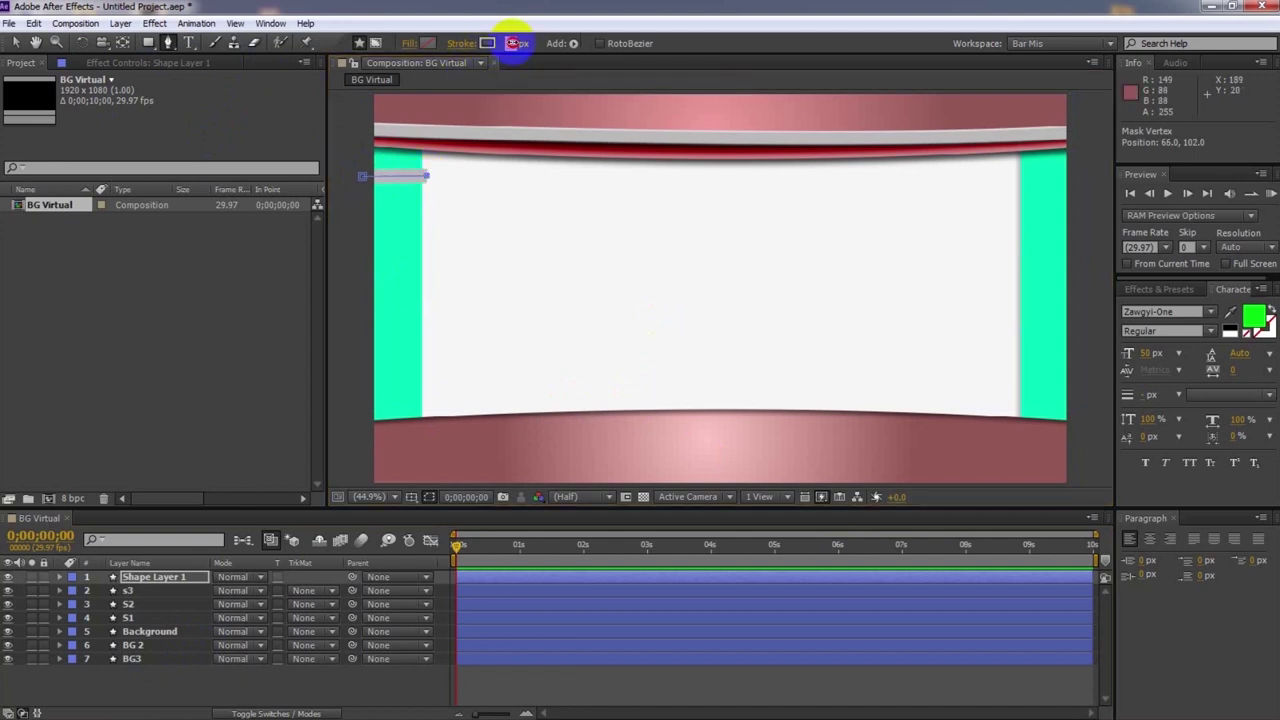
{"action": "left_click", "coordinate": [516, 43]}
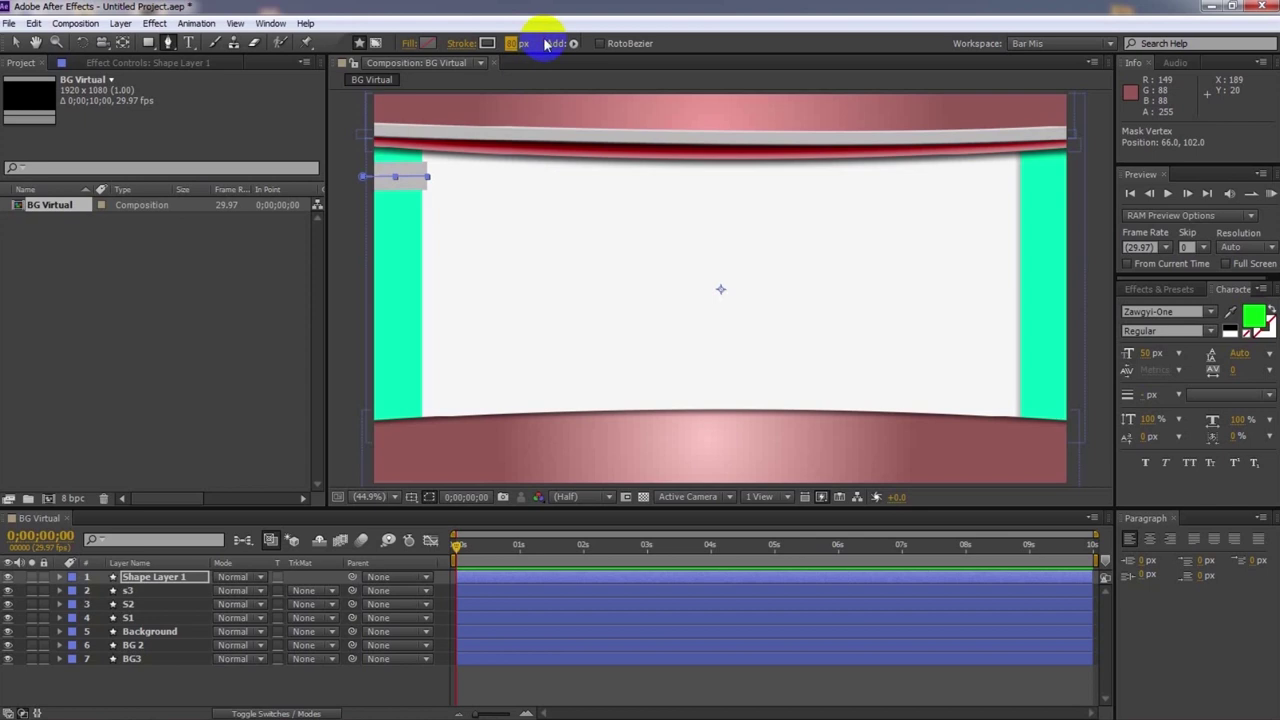
Rename the new shape layer as Bar 1
{"action": "left_click", "coordinate": [167, 580]}
{"action": "right_click", "coordinate": [167, 583]}
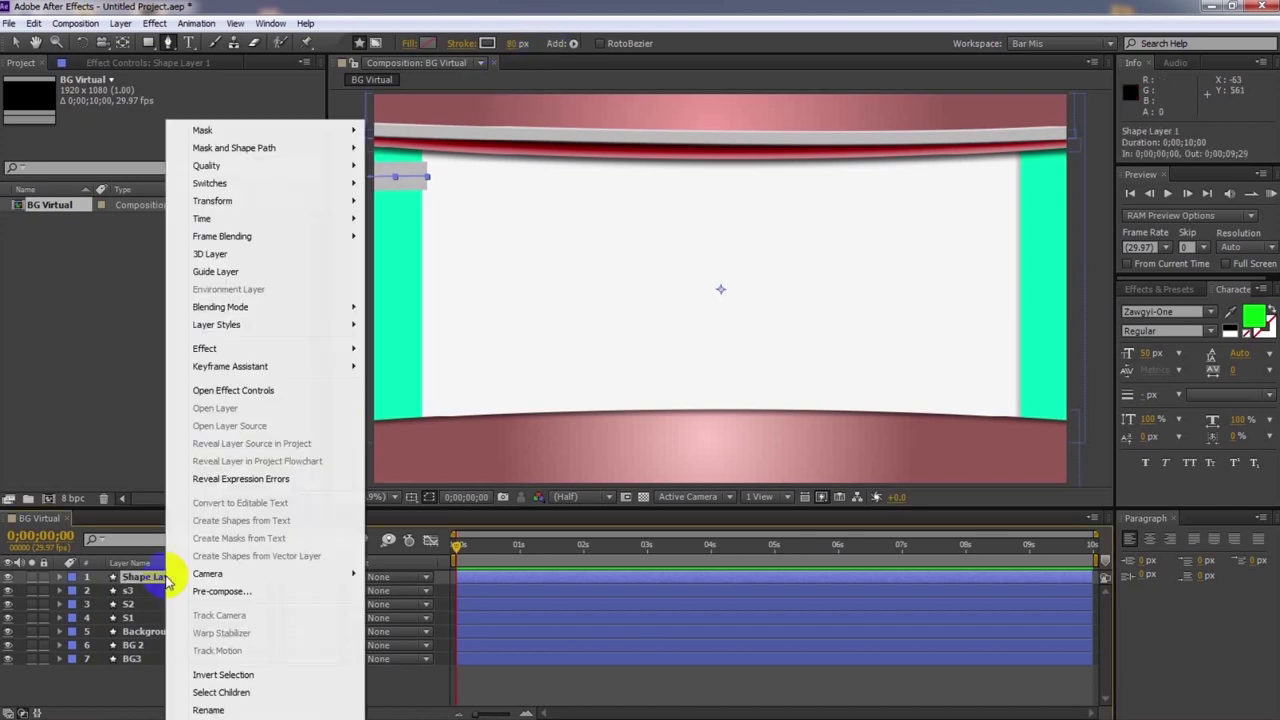
{"action": "left_click", "coordinate": [212, 707]}
{"action": "type", "text": "B"}
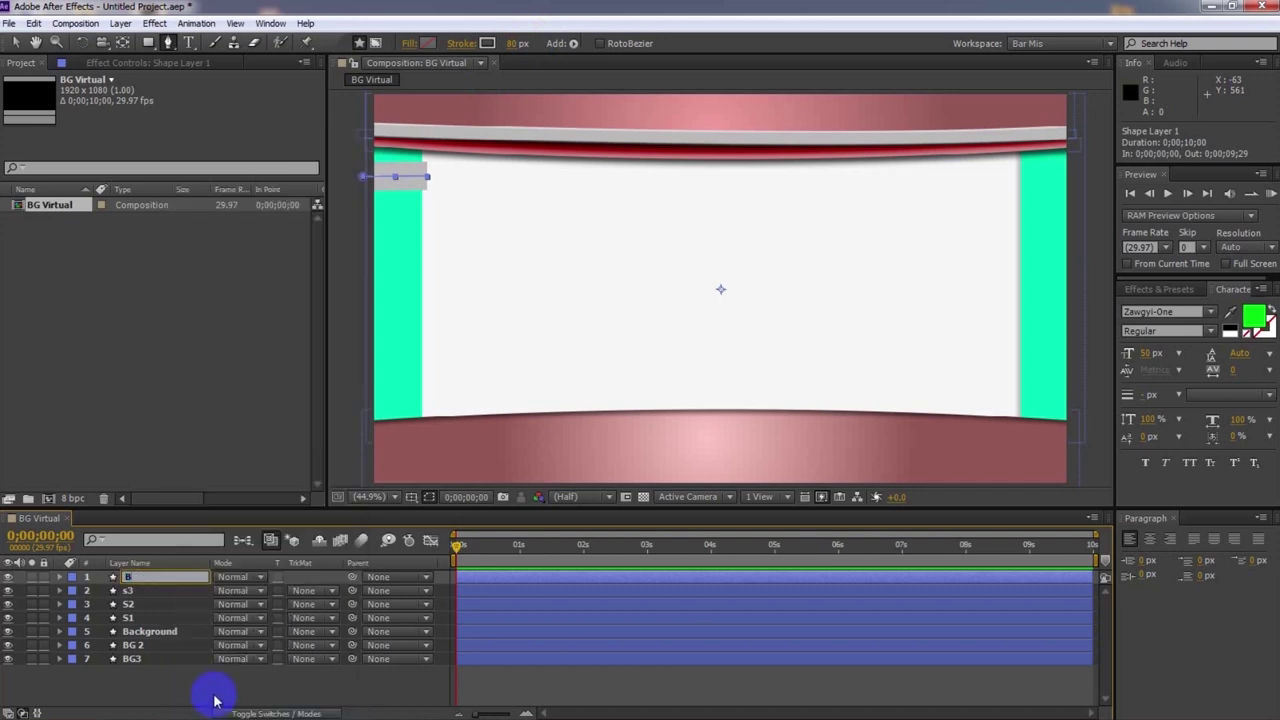
{"action": "type", "text": "ar 1"}
{"action": "key", "text": "Return"}
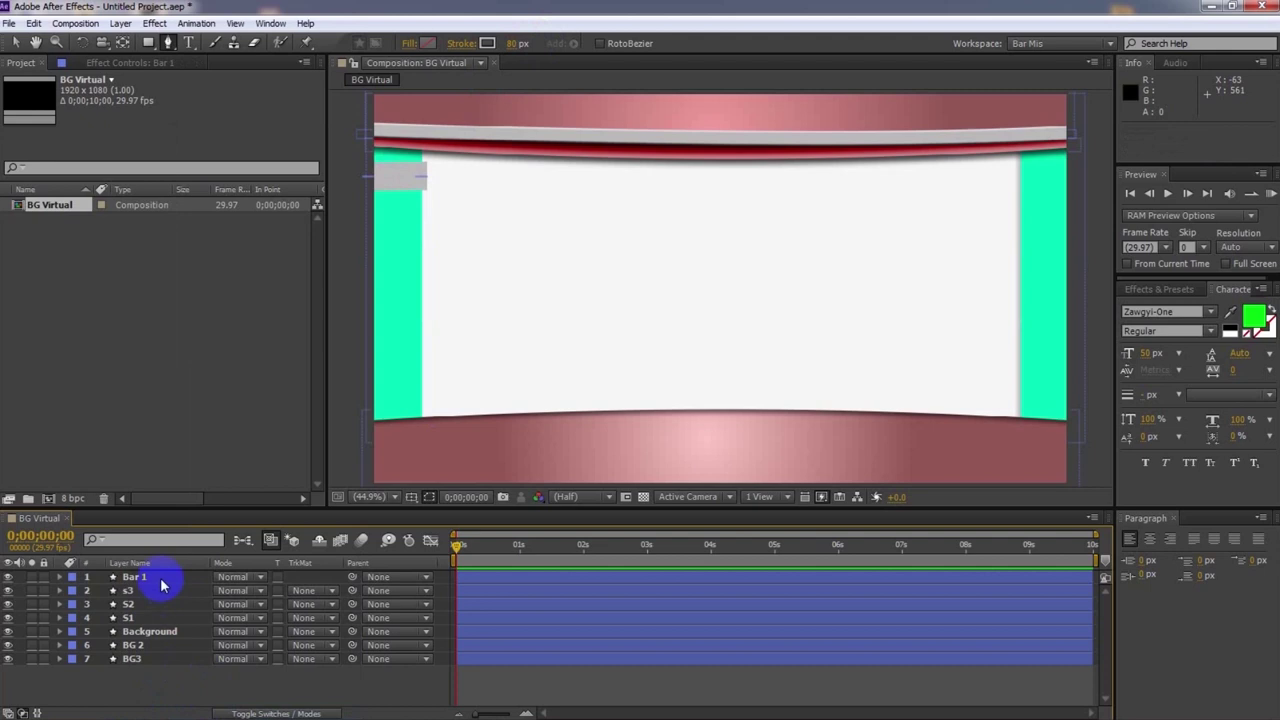
Set the stroke color of Bar 1 to dark red 9F0000
{"action": "left_click", "coordinate": [160, 577]}
{"action": "key", "text": "Return"}
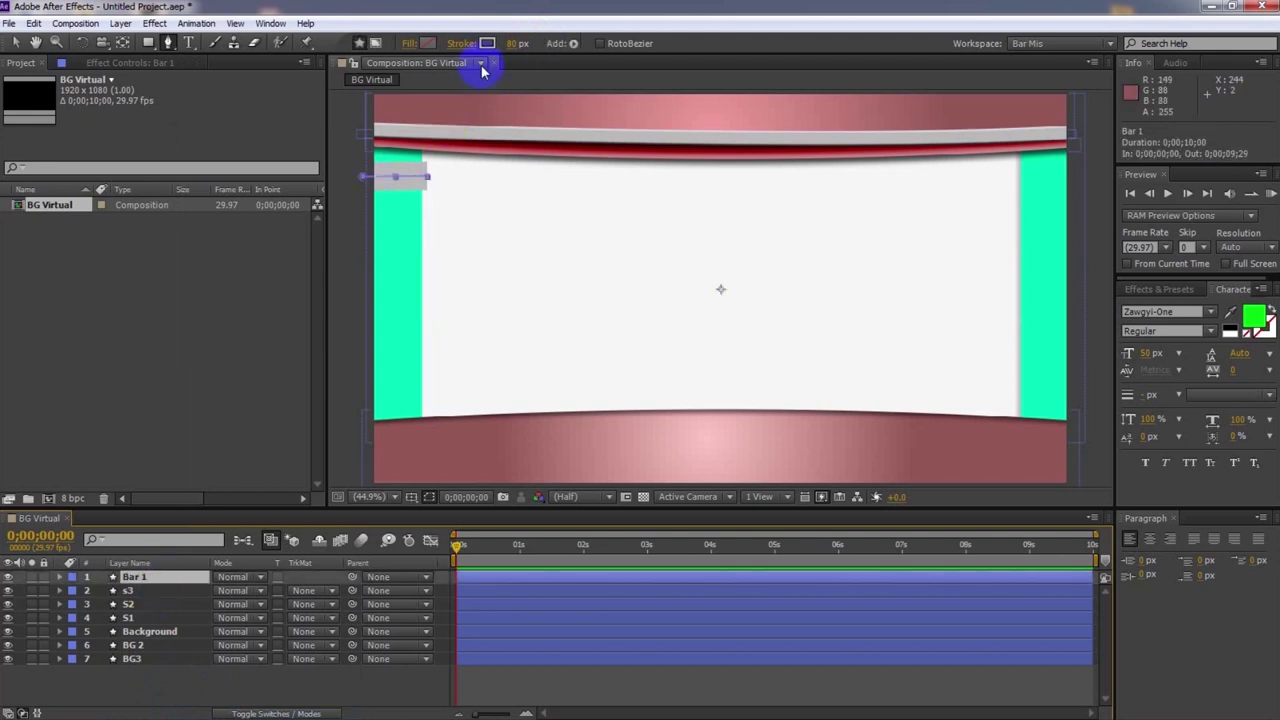
{"action": "left_click", "coordinate": [487, 45]}
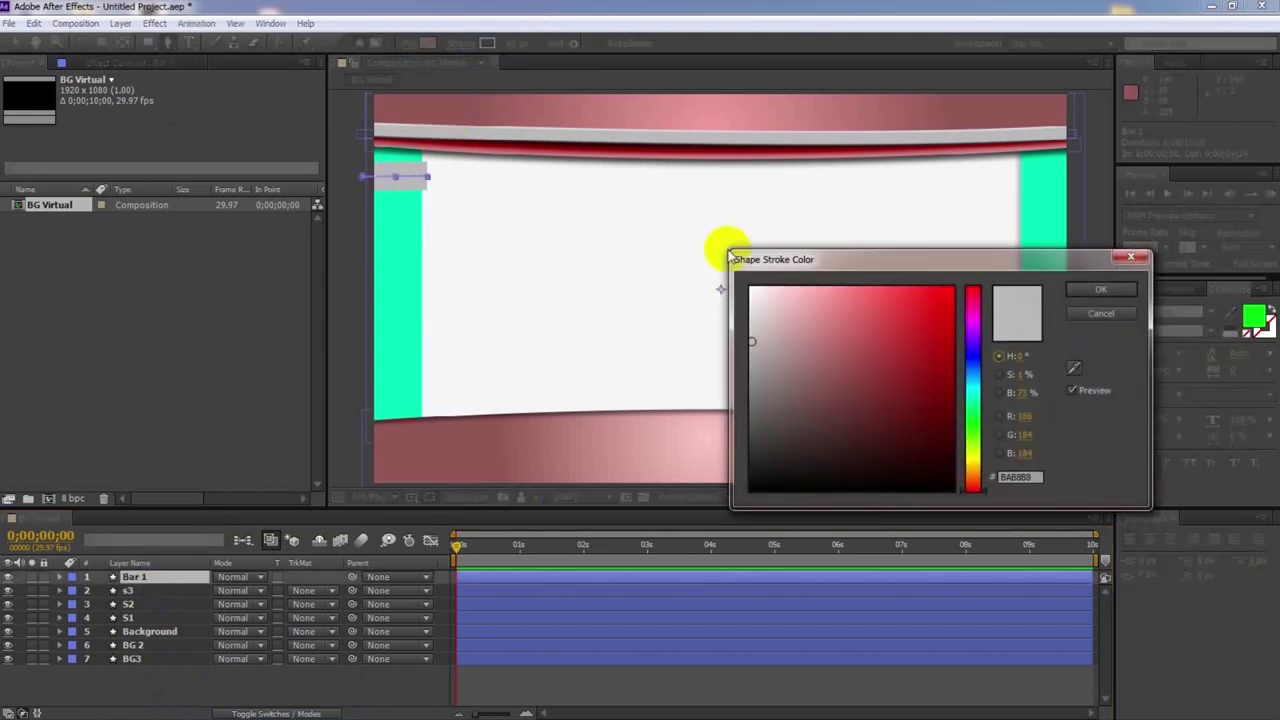
{"action": "left_click_drag", "start_coordinate": [923, 291], "coordinate": [953, 364]}
{"action": "left_click", "coordinate": [1080, 290]}
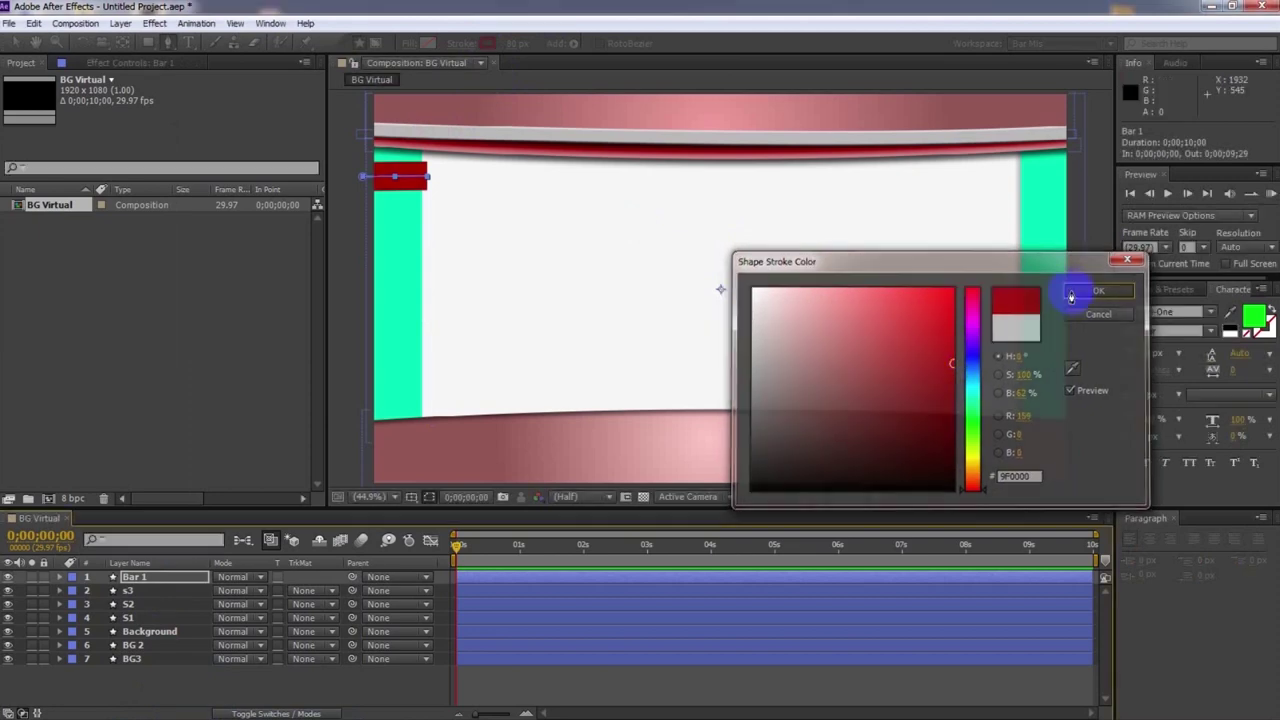
Apply a Bevel and Emboss layer style to Bar 1 and set its style to Pillow Emboss
{"action": "right_click", "coordinate": [167, 587]}
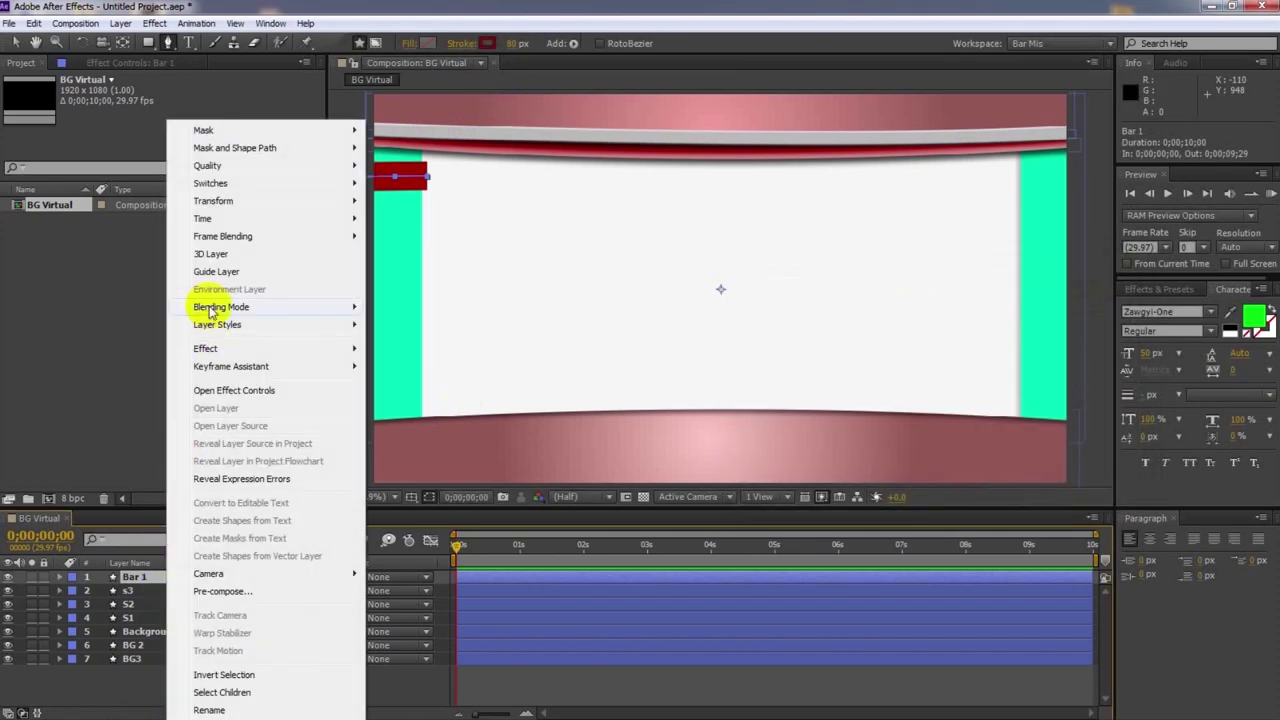
{"action": "mouse_move", "coordinate": [217, 326]}
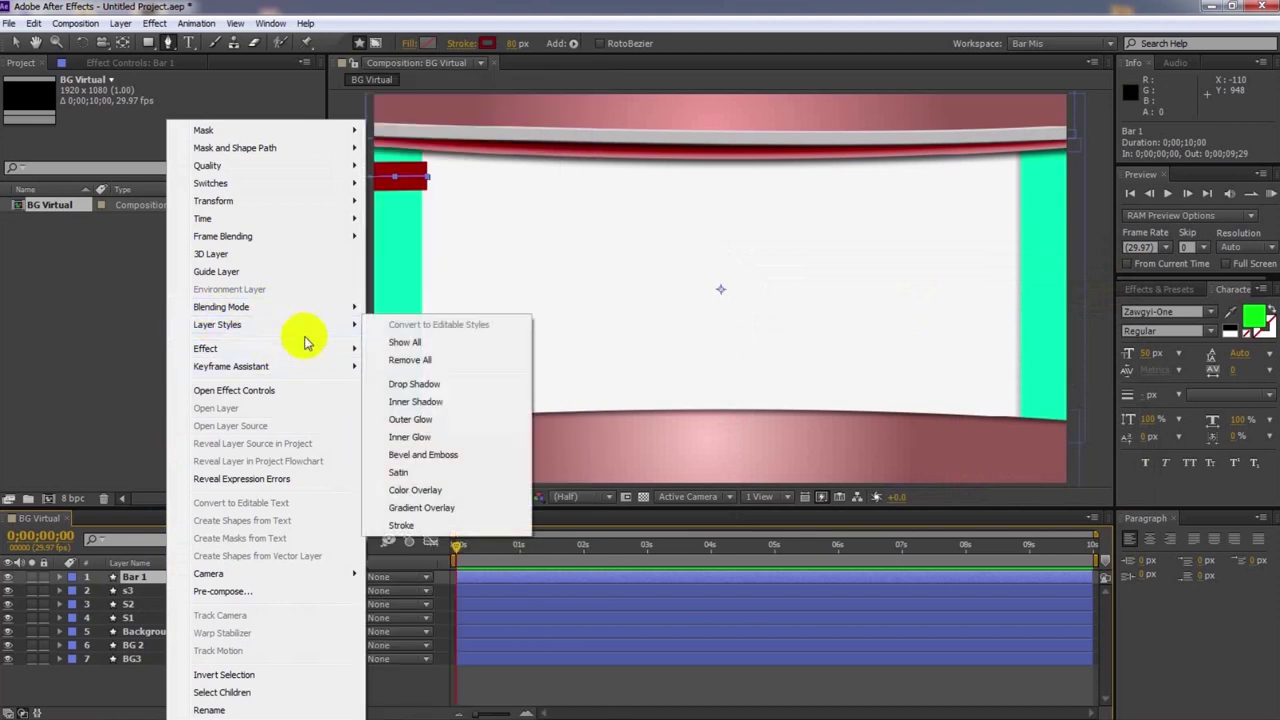
{"action": "left_click", "coordinate": [410, 454]}
{"action": "left_click", "coordinate": [87, 645]}
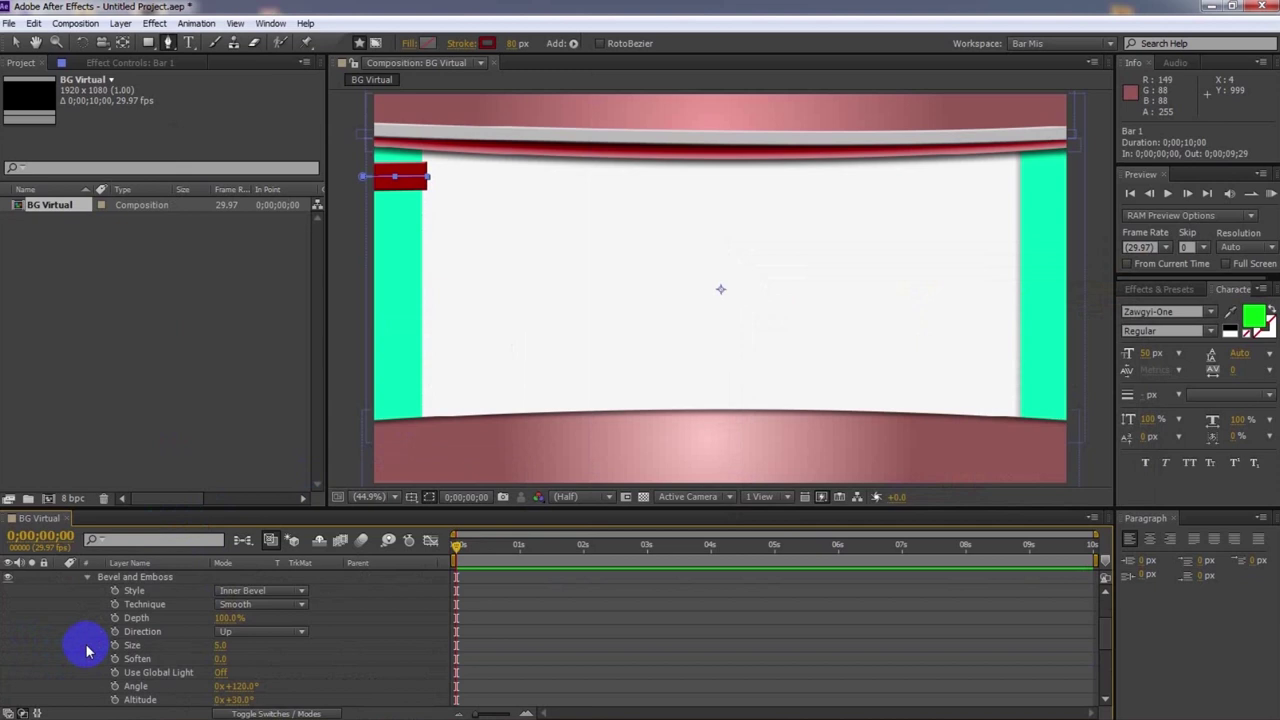
{"action": "left_click", "coordinate": [240, 592]}
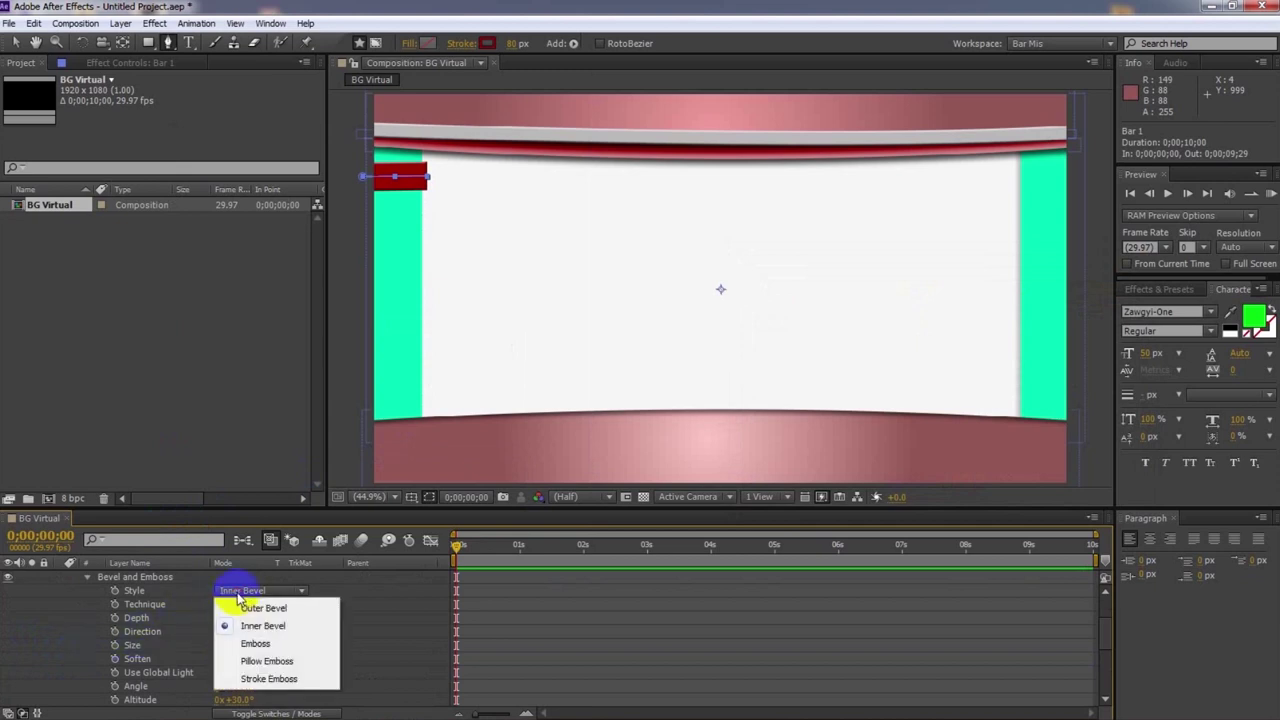
{"action": "left_click", "coordinate": [293, 662]}
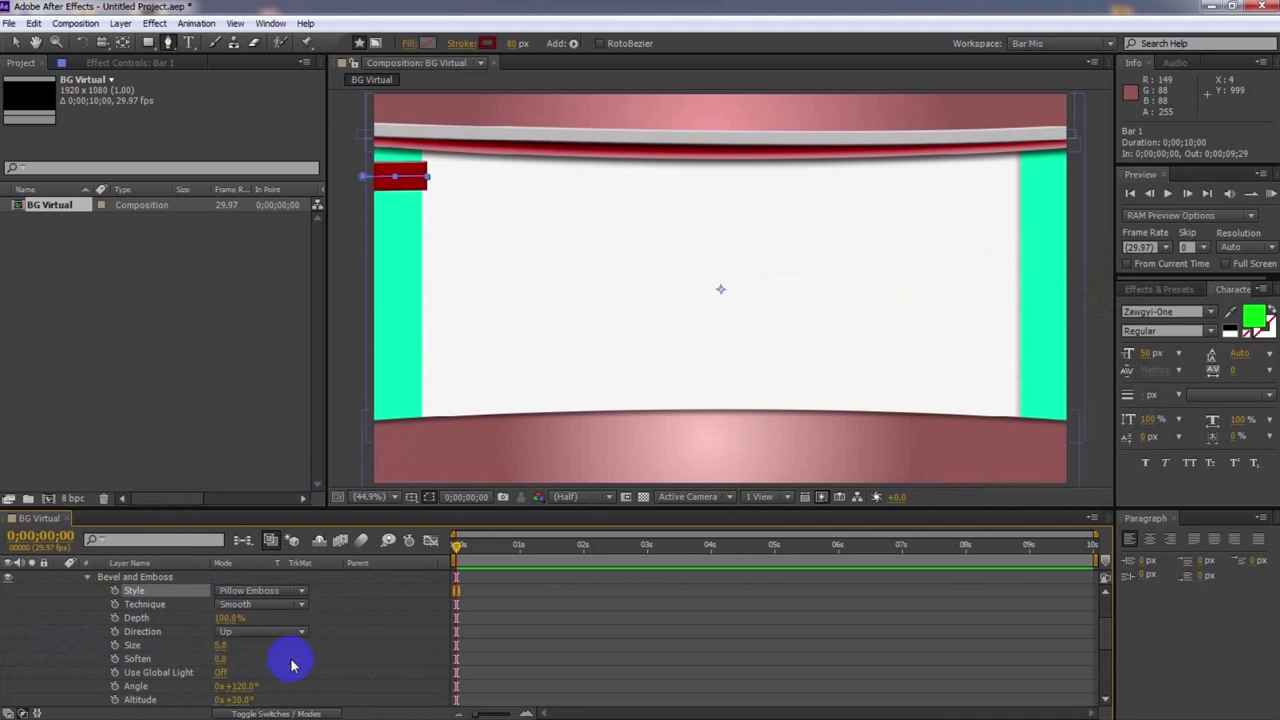
Set the direction of Bar 1's Bevel and Emboss to Down and its size to 35
{"action": "mouse_move", "coordinate": [221, 645]}
{"action": "left_mouse_down"}
{"action": "mouse_move", "coordinate": [255, 645]}
{"action": "mouse_move", "coordinate": [232, 645]}
{"action": "left_mouse_up"}
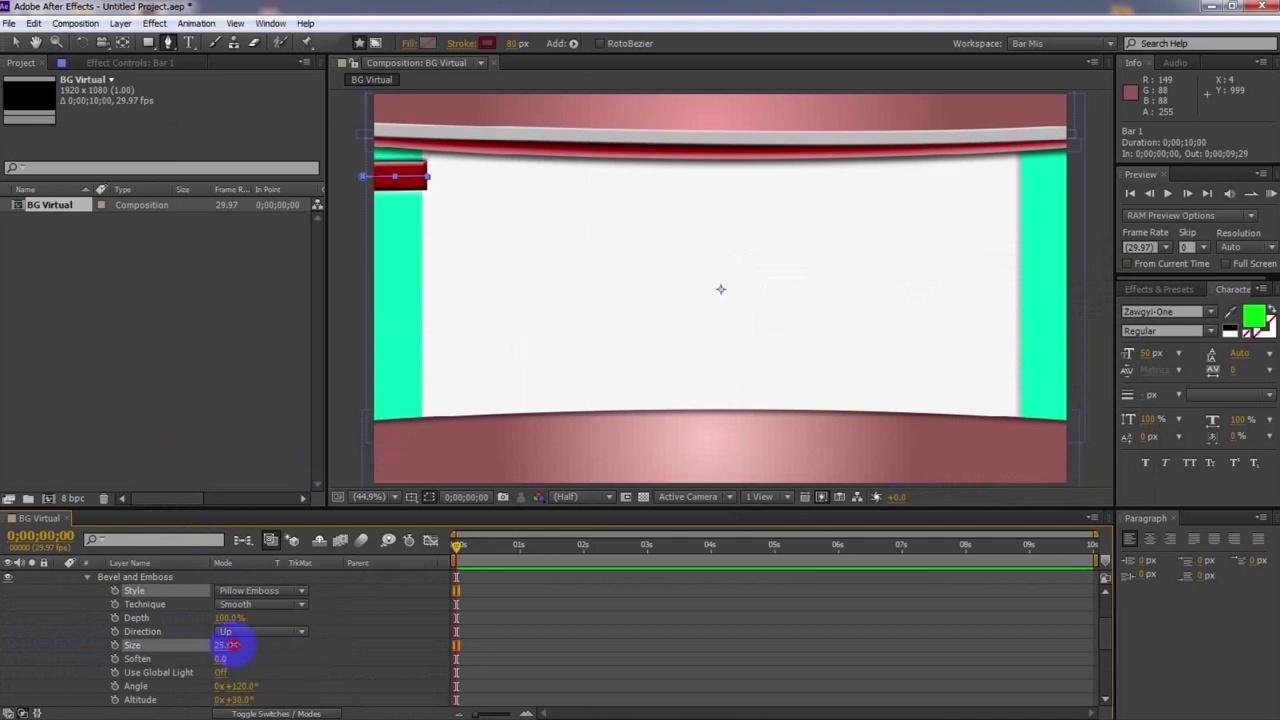
{"action": "left_click_drag", "start_coordinate": [238, 645], "coordinate": [240, 651]}
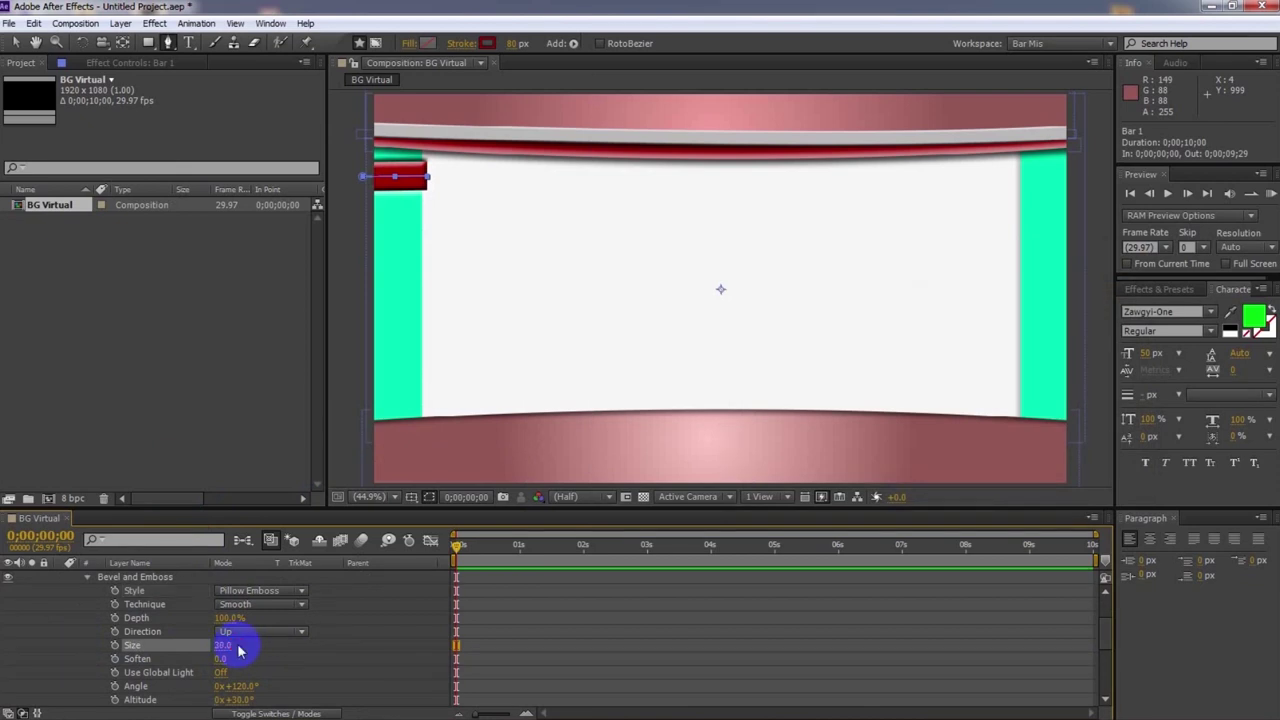
{"action": "left_click", "coordinate": [246, 633]}
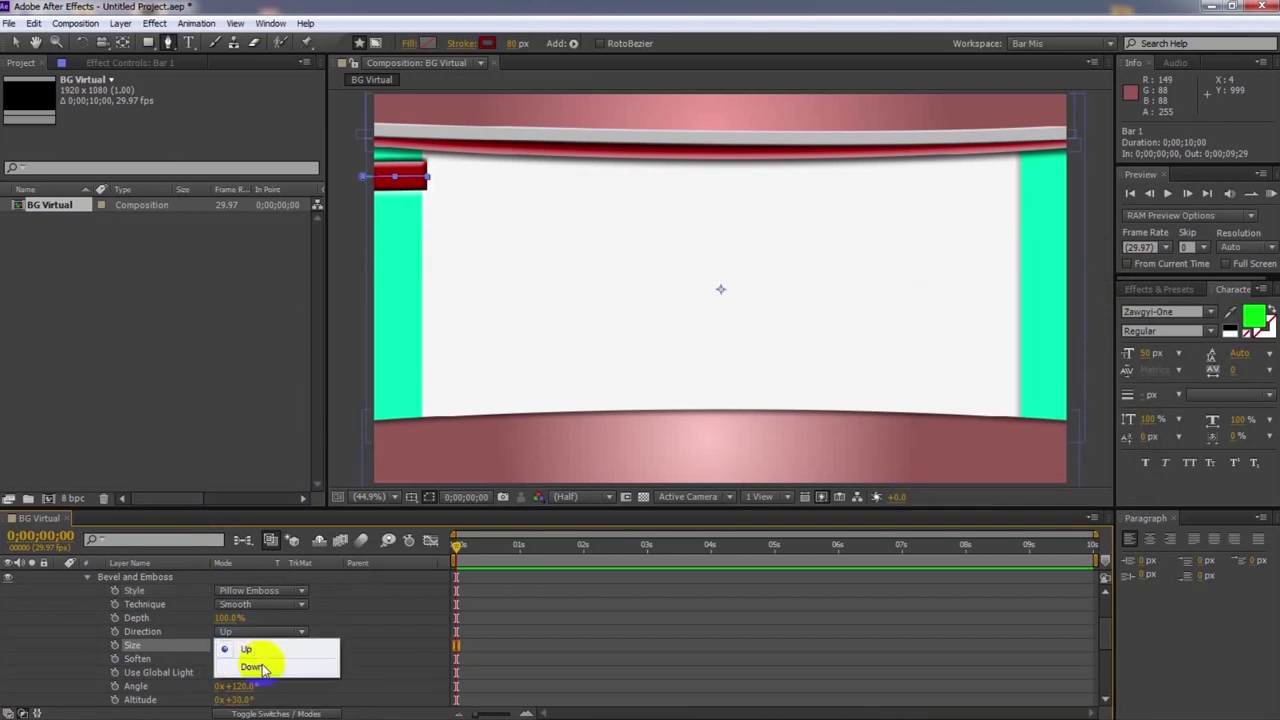
{"action": "left_click", "coordinate": [262, 668]}
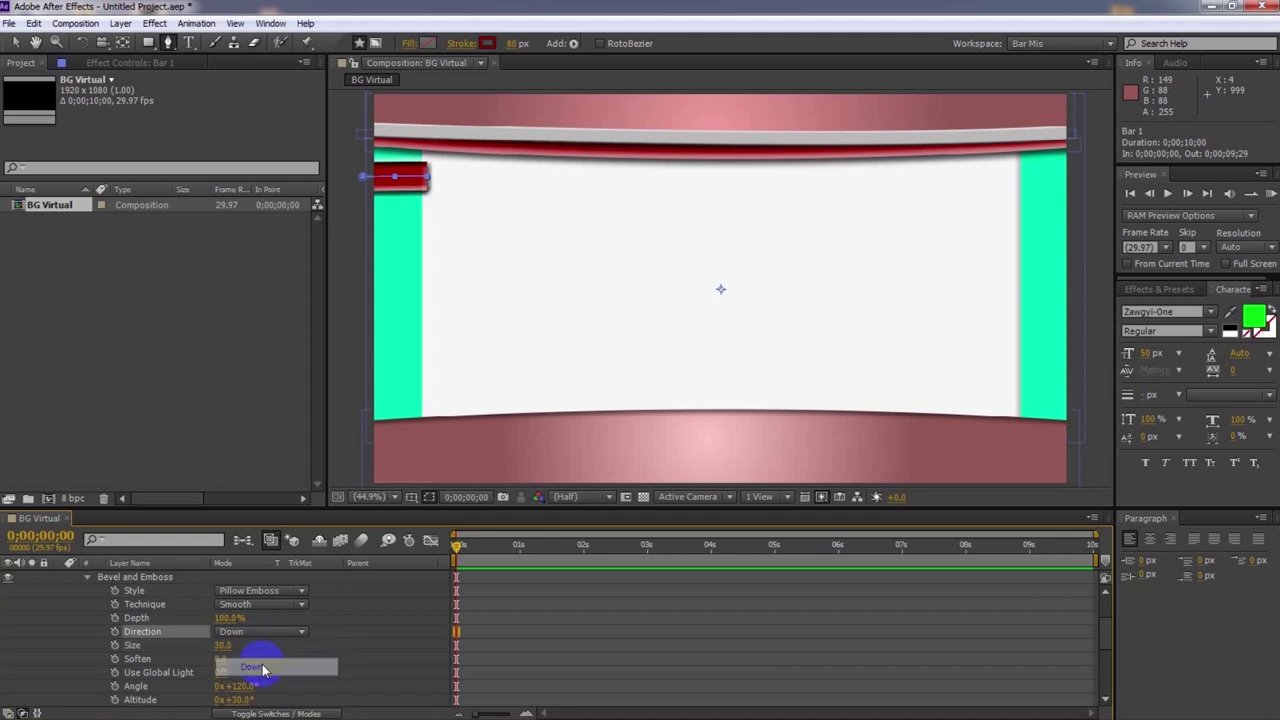
{"action": "left_click_drag", "start_coordinate": [222, 648], "coordinate": [232, 644]}
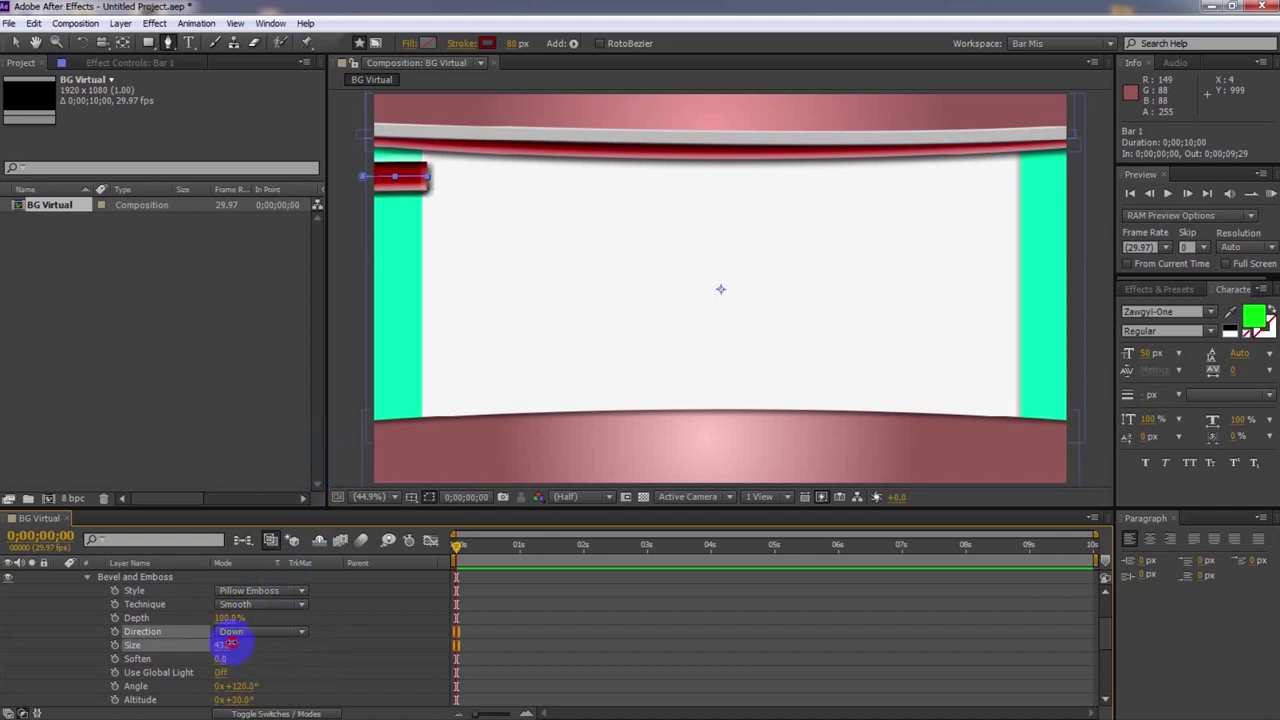
{"action": "left_click_drag", "start_coordinate": [227, 644], "coordinate": [222, 650]}
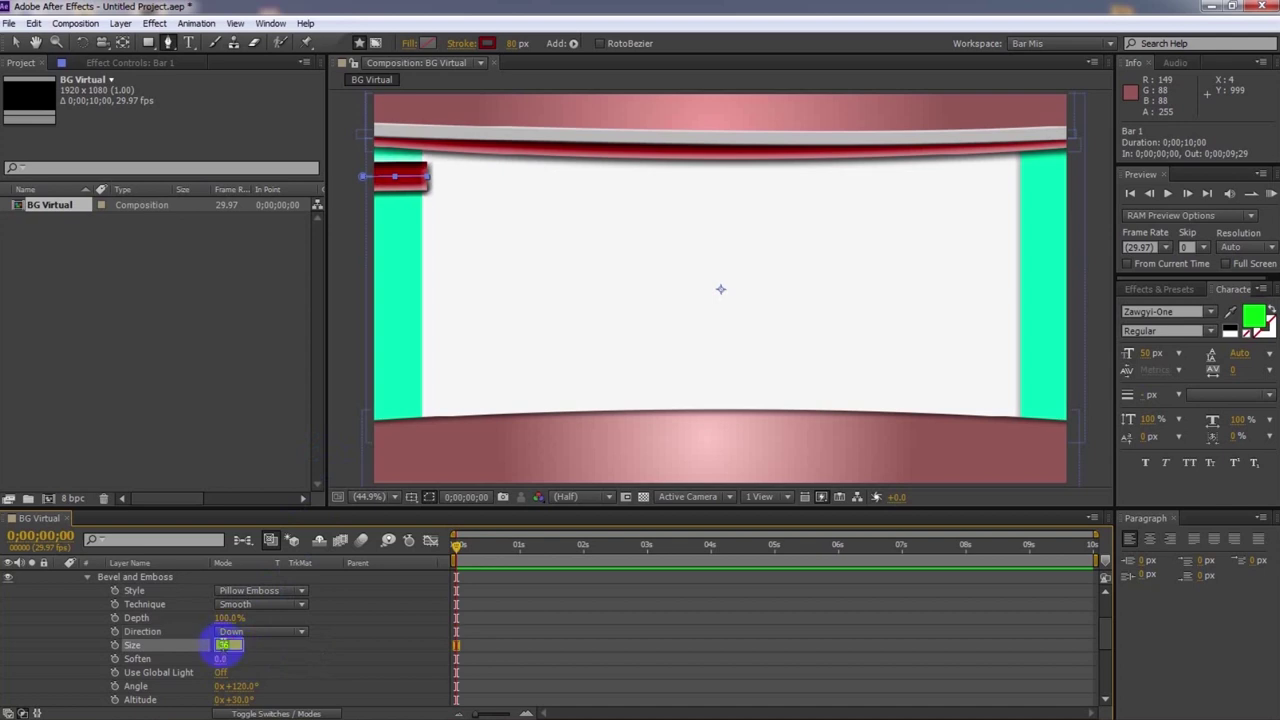
{"action": "key", "text": "Return"}
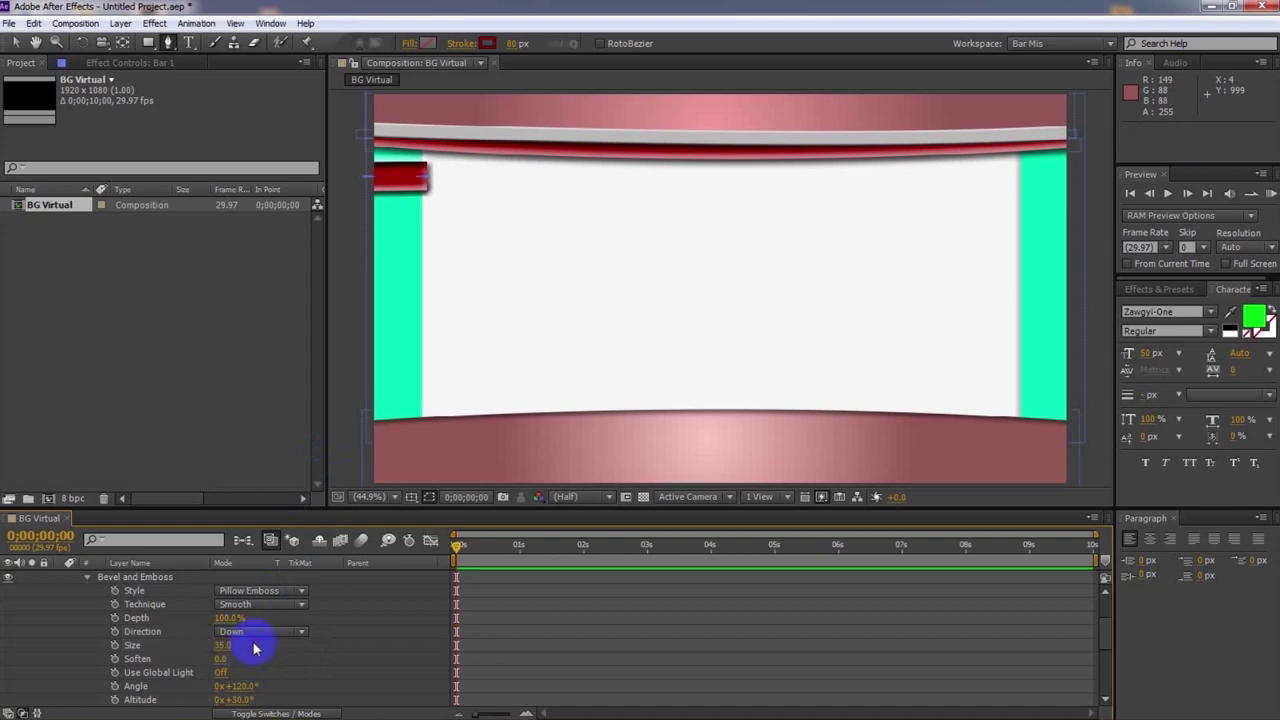
Set the bevel's highlight color to turquoise 00F3BD, sampled from the left strip of the backdrop
{"action": "left_click", "coordinate": [1107, 645]}
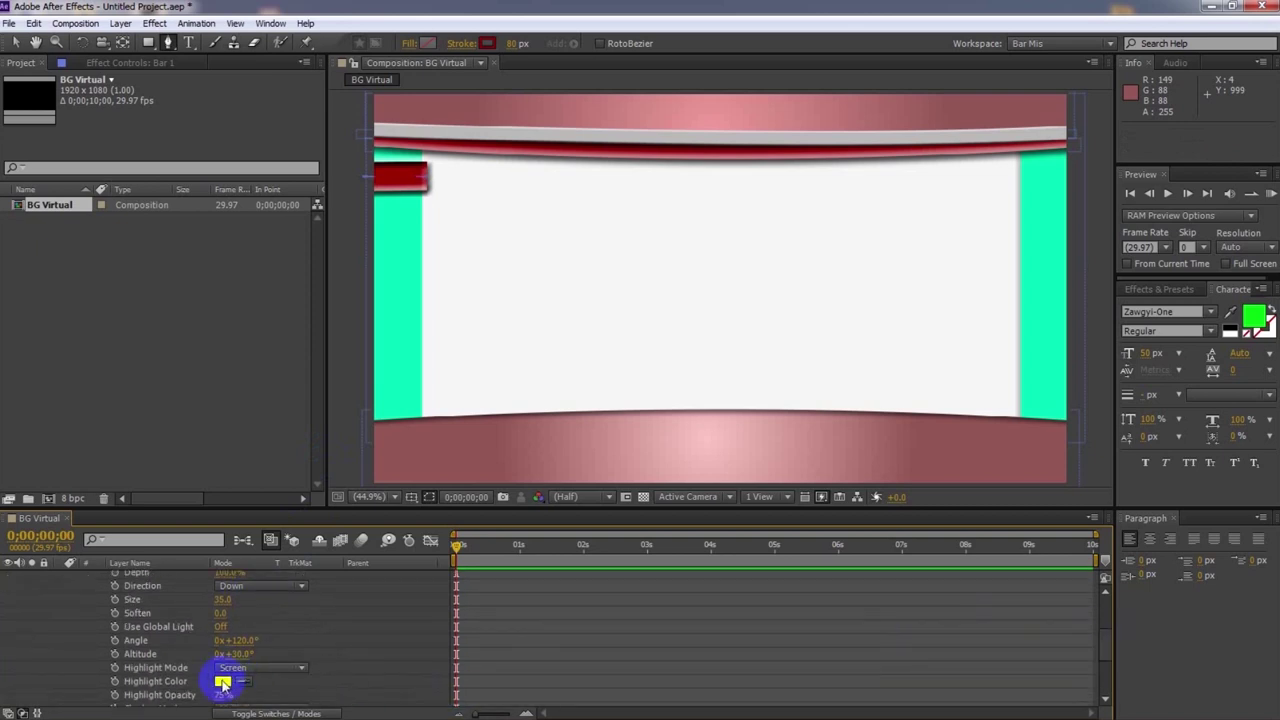
{"action": "left_click", "coordinate": [222, 683]}
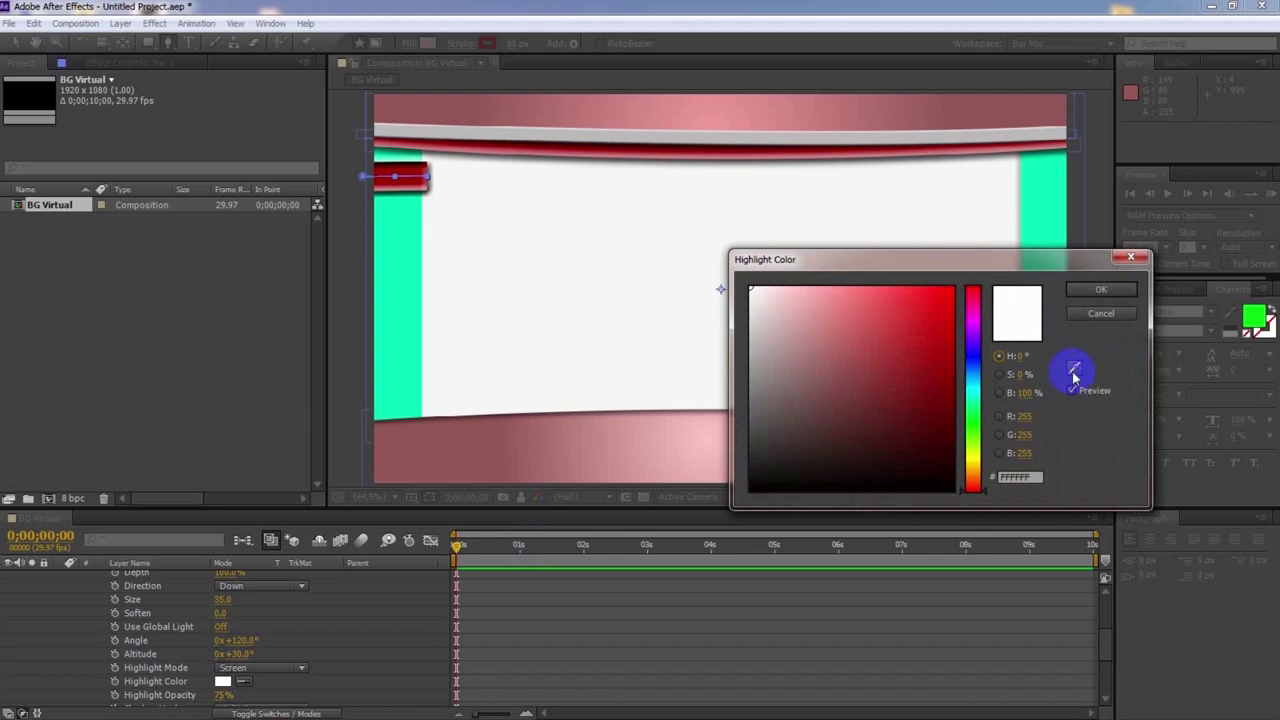
{"action": "left_click", "coordinate": [1073, 370]}
{"action": "left_click", "coordinate": [408, 230]}
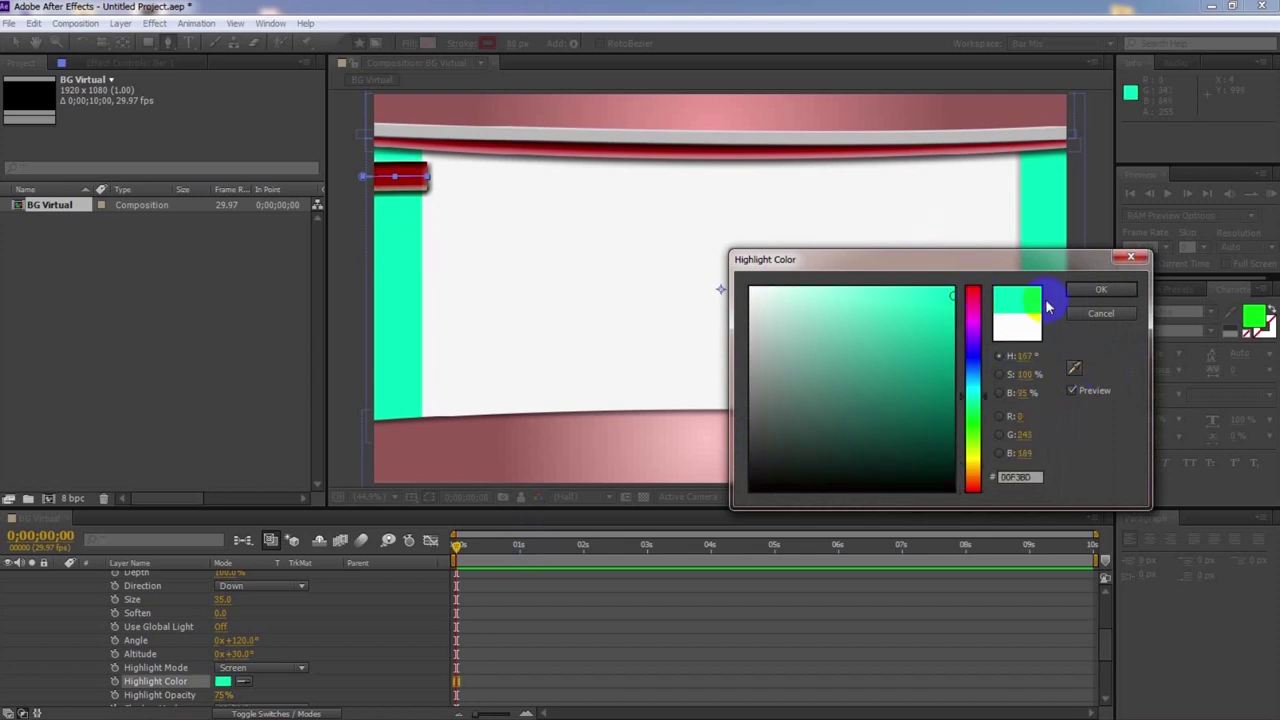
{"action": "left_click", "coordinate": [1072, 368]}
{"action": "left_click", "coordinate": [403, 237]}
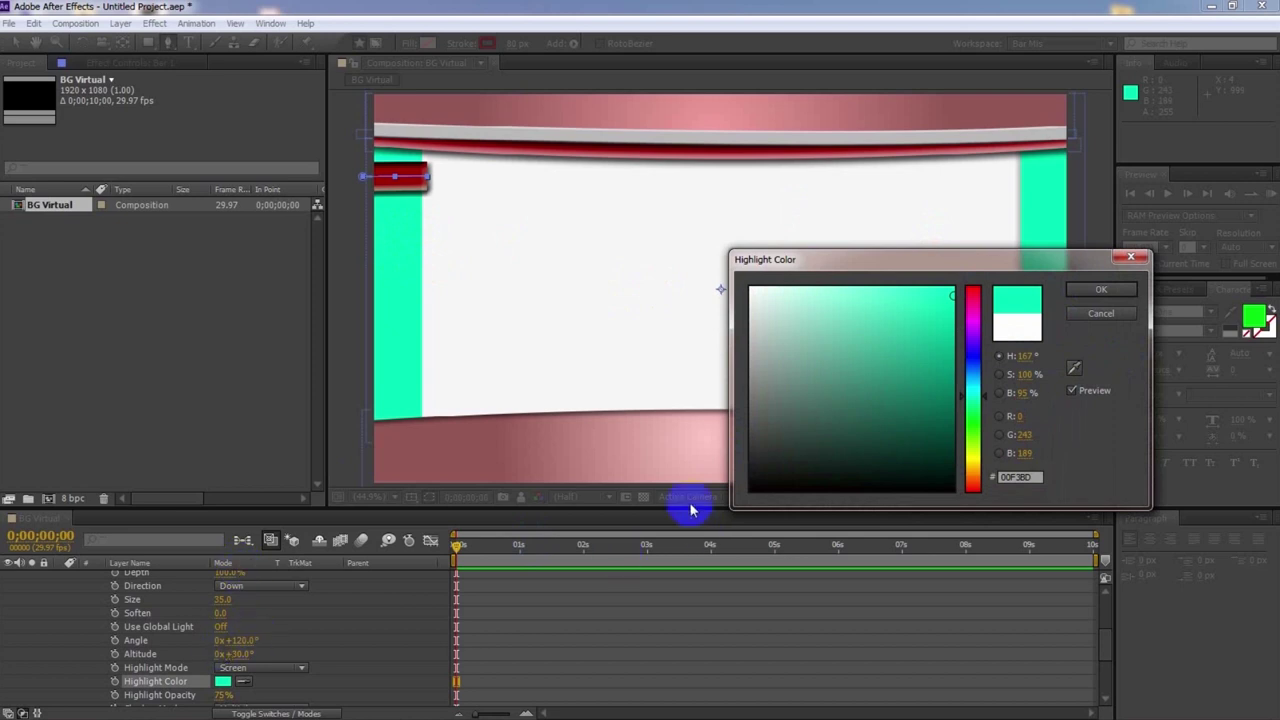
{"action": "left_click", "coordinate": [1101, 291]}
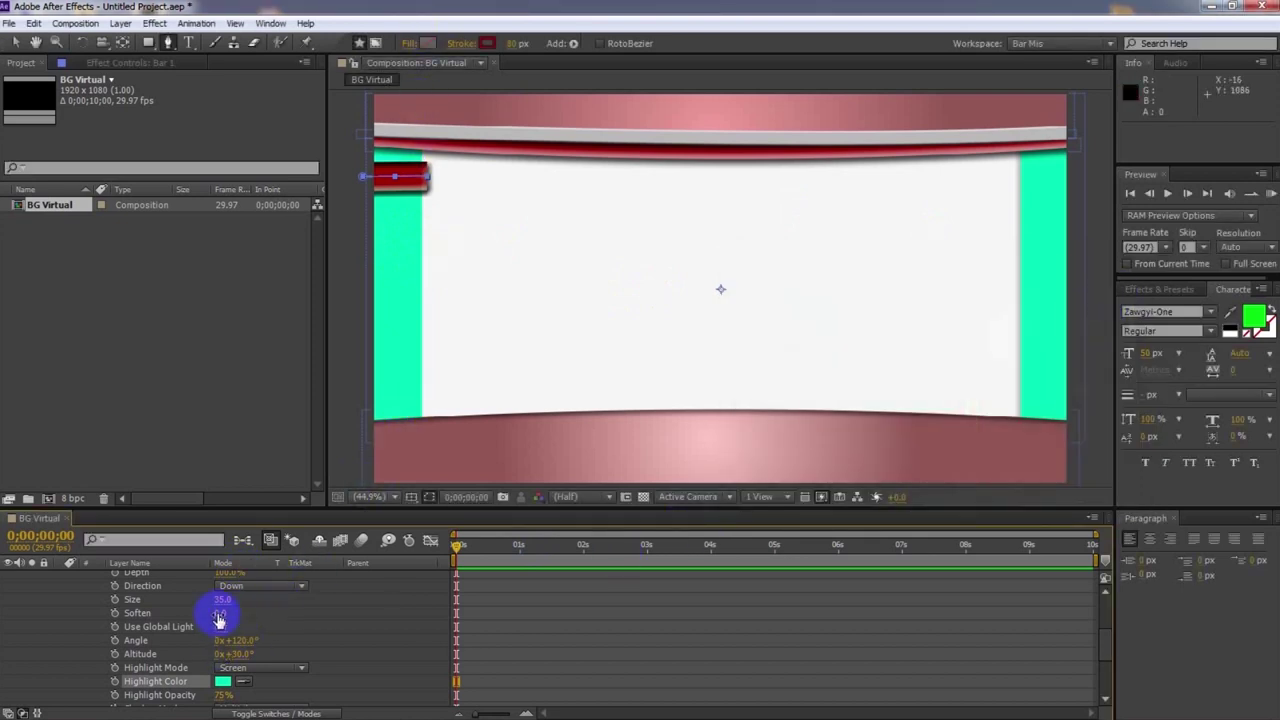
Soften Bar 1's bevel to 16, then deselect the layer and collapse its properties
{"action": "left_click_drag", "start_coordinate": [219, 612], "coordinate": [336, 609]}
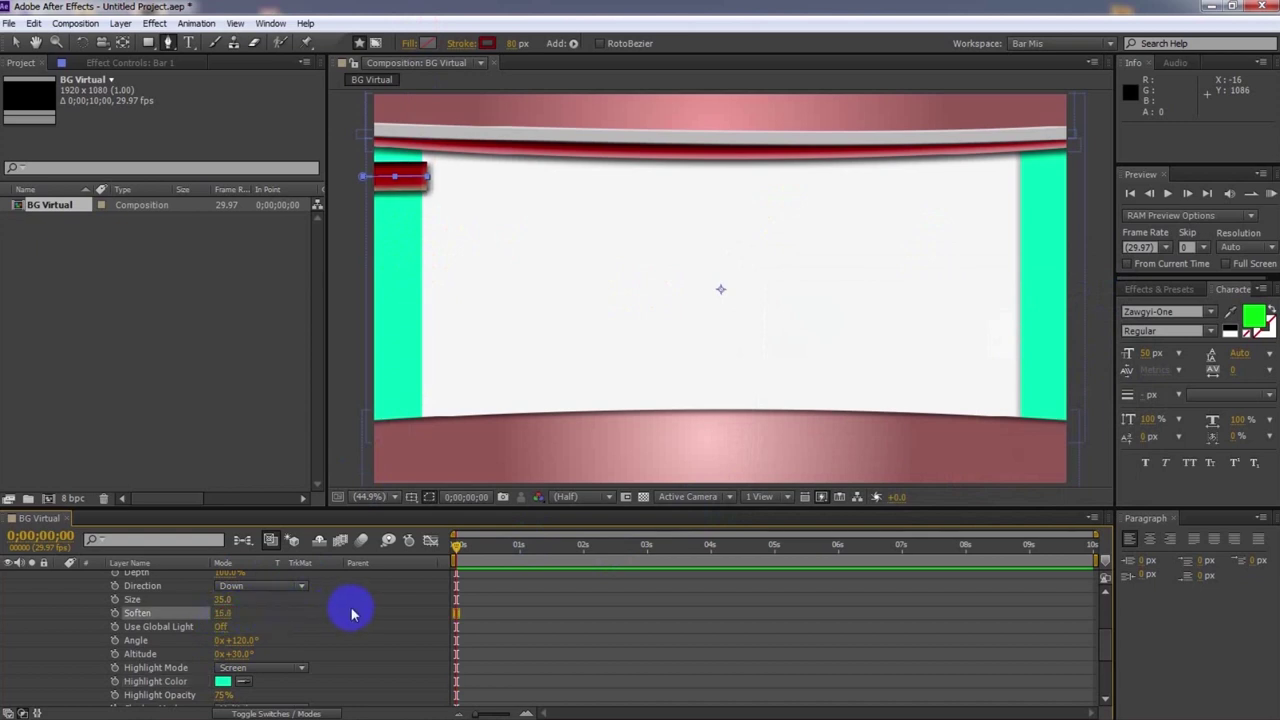
{"action": "left_click", "coordinate": [508, 617]}
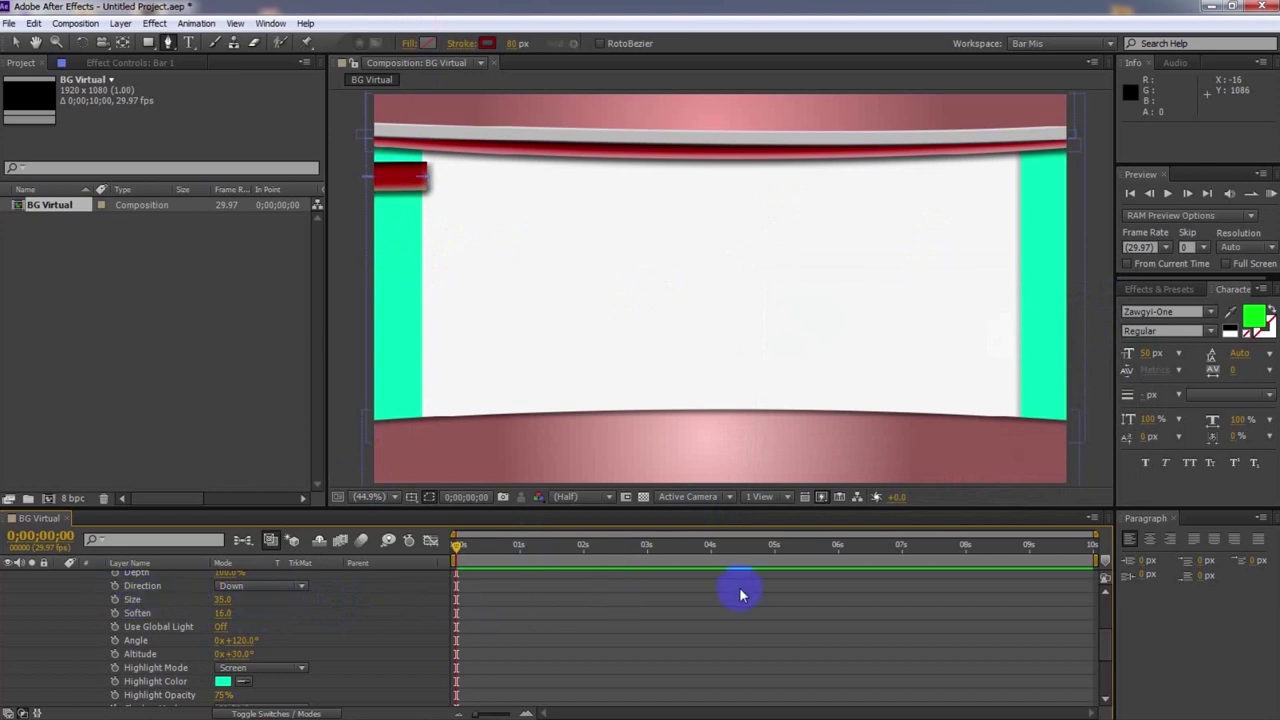
{"action": "left_click_drag", "start_coordinate": [1105, 645], "coordinate": [1106, 600]}
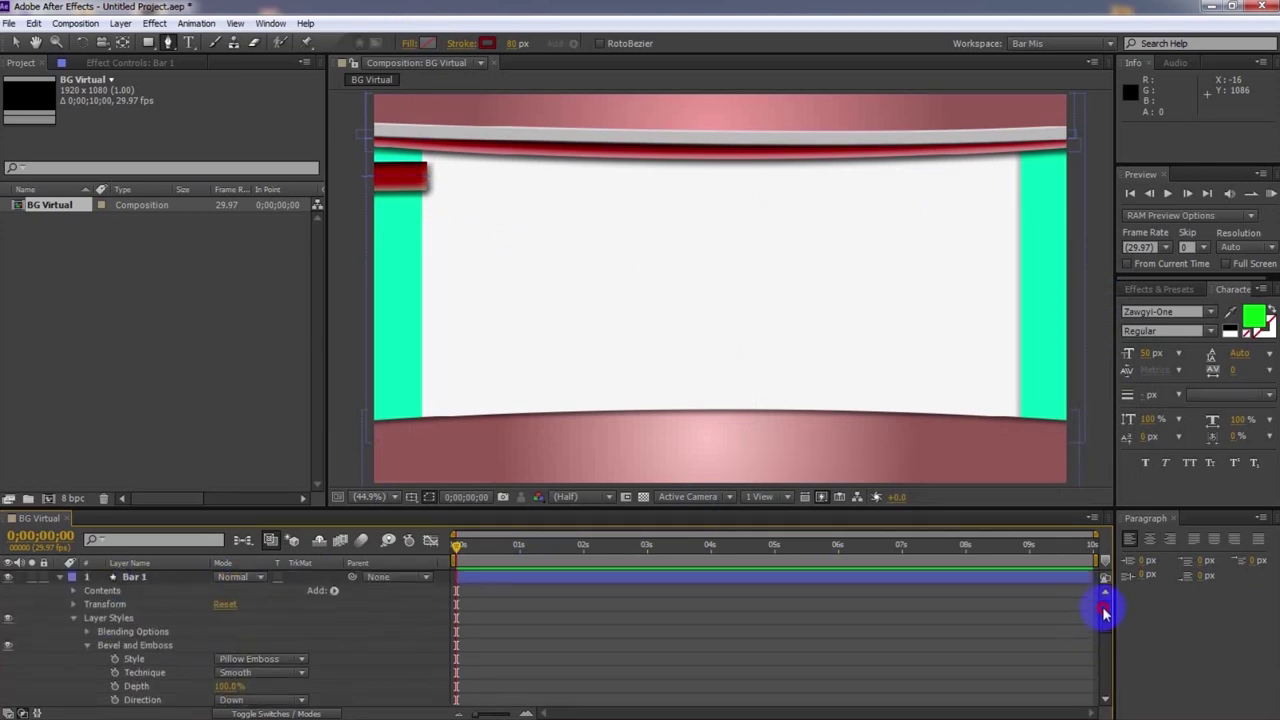
{"action": "left_click", "coordinate": [60, 578]}
Duplicate Bar 1 and move the copy straight down by about 109 px, leaving a small gap between the bars
{"action": "left_click", "coordinate": [138, 580]}
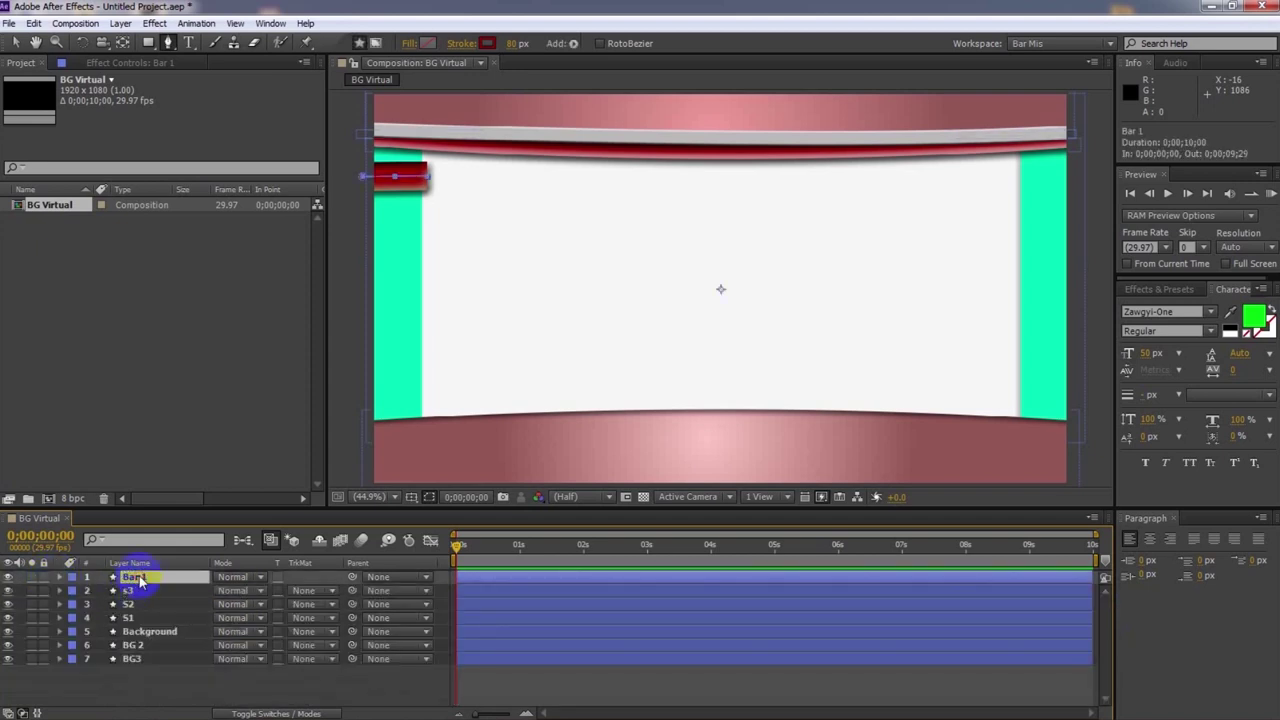
{"action": "key", "text": "ctrl+d"}
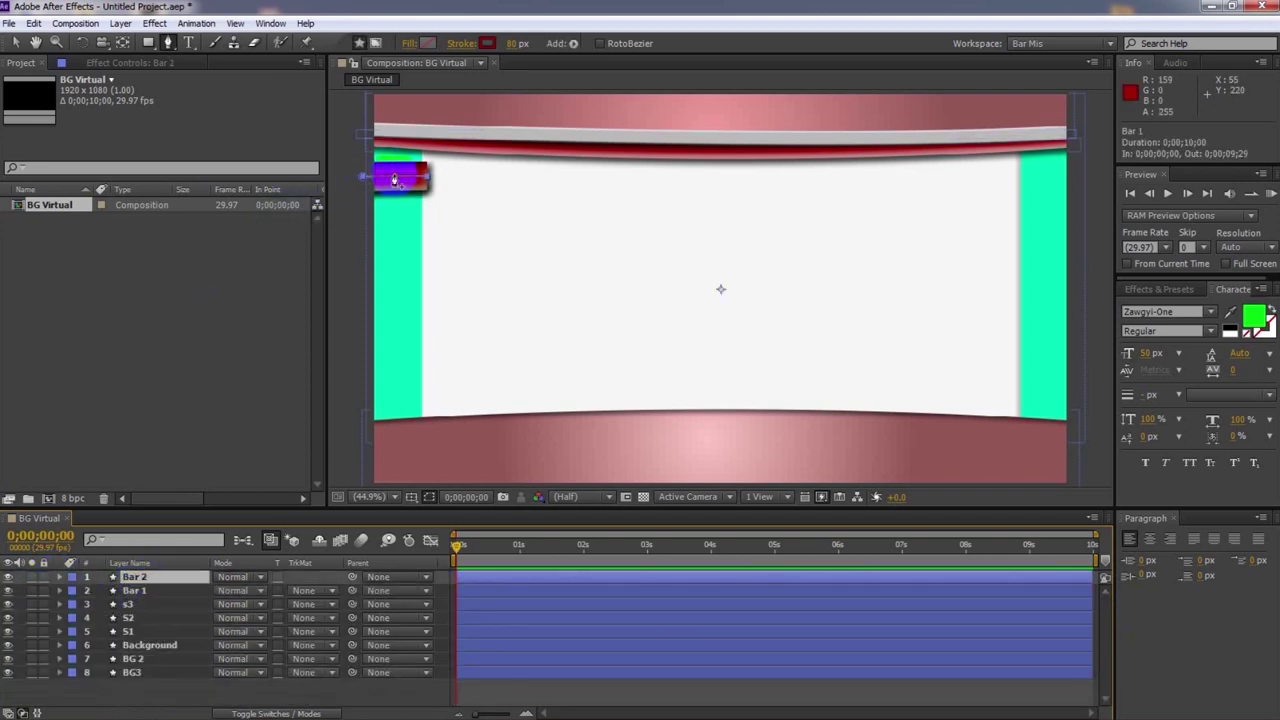
{"action": "left_click_drag", "start_coordinate": [400, 176], "coordinate": [402, 222]}
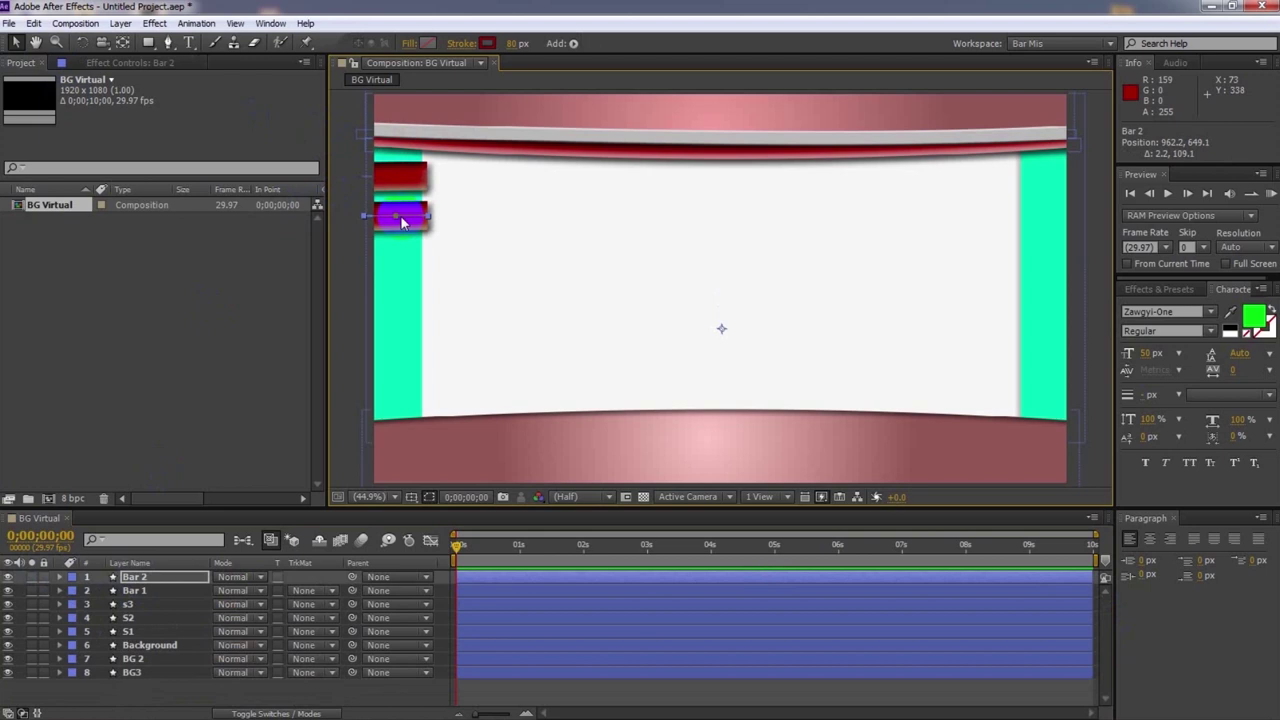
Duplicate Bar 2 in place and select the resulting Bar 3 layer
{"action": "key", "text": "ctrl+d"}
{"action": "left_click_drag", "start_coordinate": [420, 320], "coordinate": [416, 340]}
{"action": "key", "text": "ctrl+z"}
{"action": "key", "text": "comma"}
{"action": "key", "text": "comma"}
{"action": "left_click", "coordinate": [378, 497]}
{"action": "left_click", "coordinate": [380, 204]}
{"action": "left_click", "coordinate": [163, 579]}
{"action": "left_click", "coordinate": [428, 230]}
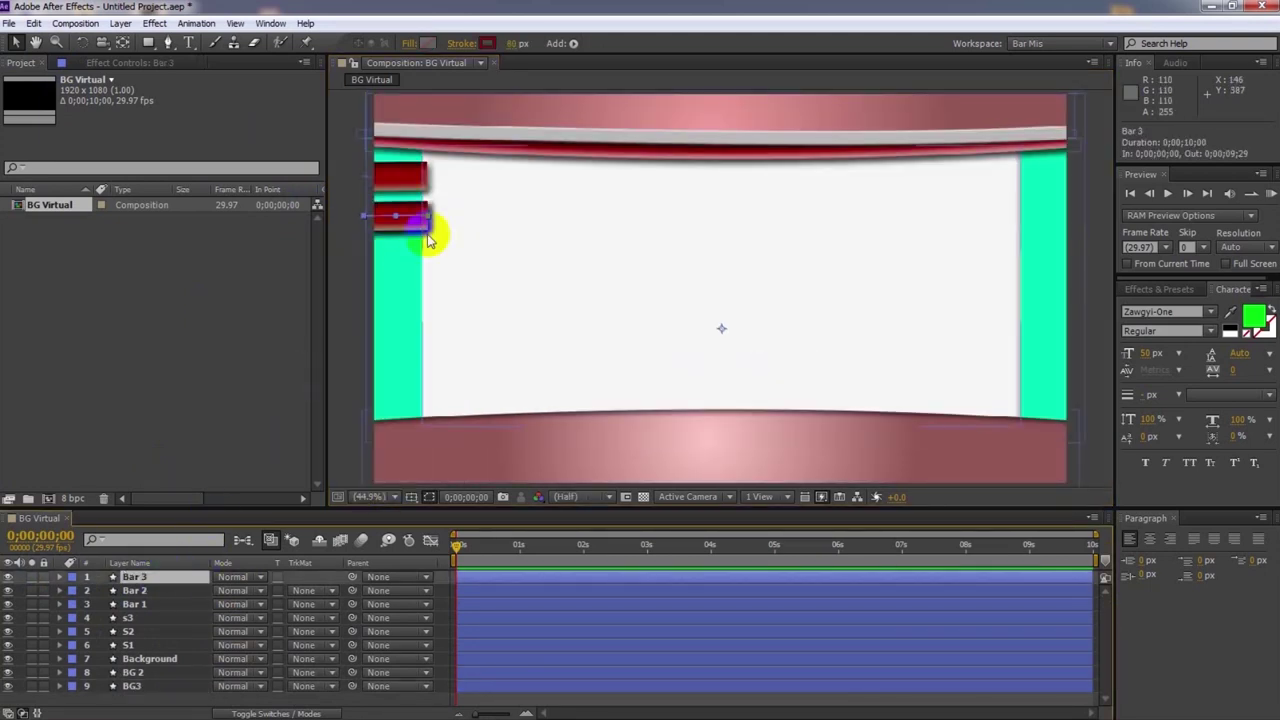
{"action": "left_click", "coordinate": [400, 248]}
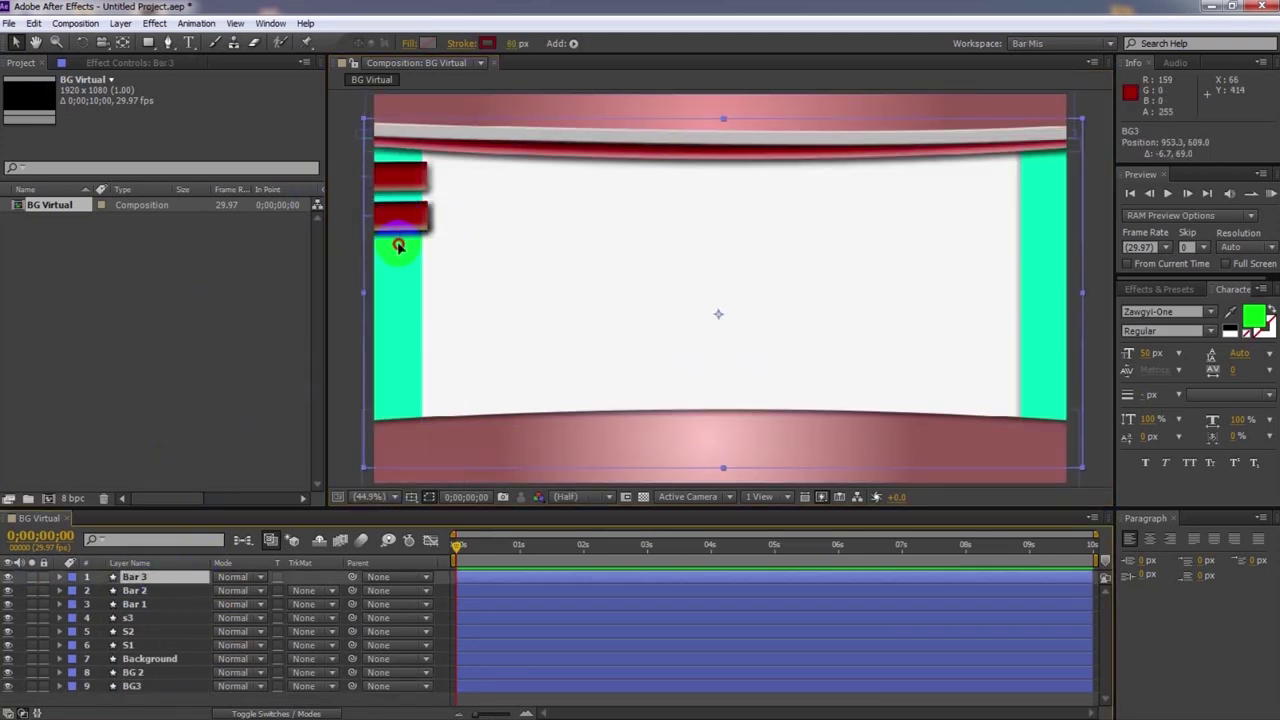
{"action": "key", "text": "ctrl+z"}
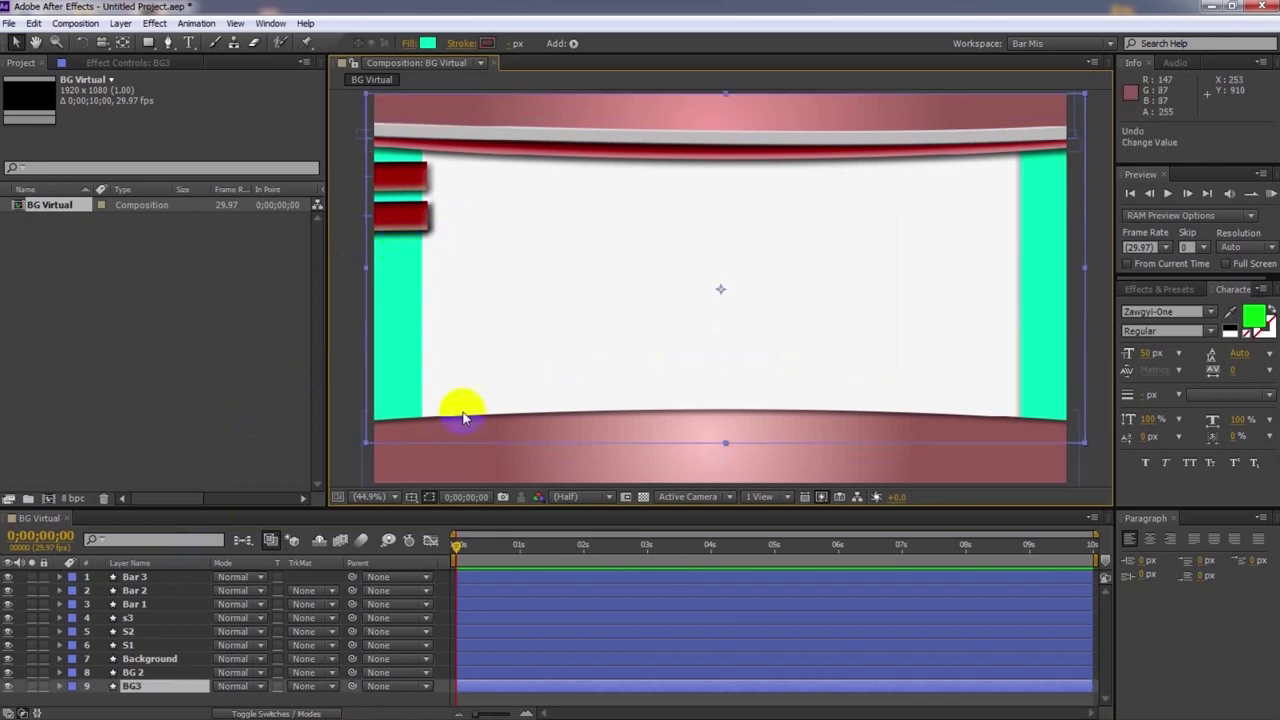
{"action": "left_click", "coordinate": [521, 579]}
{"action": "left_click", "coordinate": [408, 224]}
{"action": "left_click", "coordinate": [408, 230]}
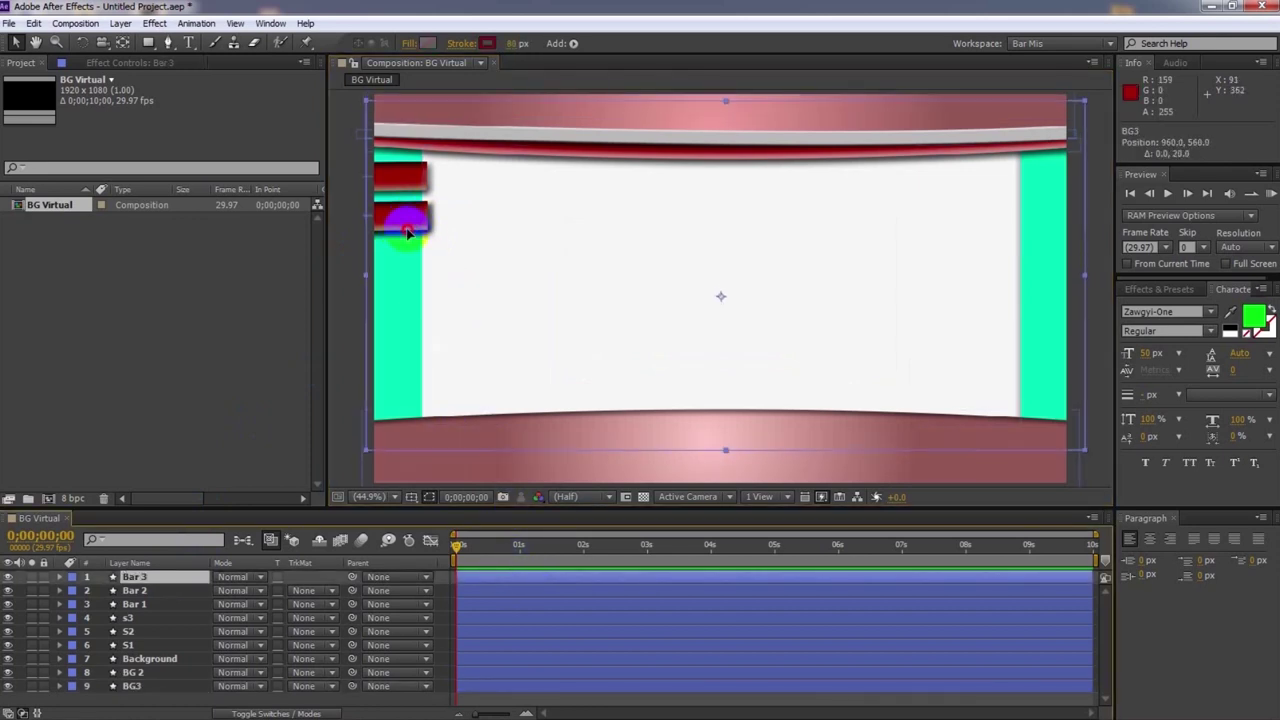
{"action": "key", "text": "ctrl+z"}
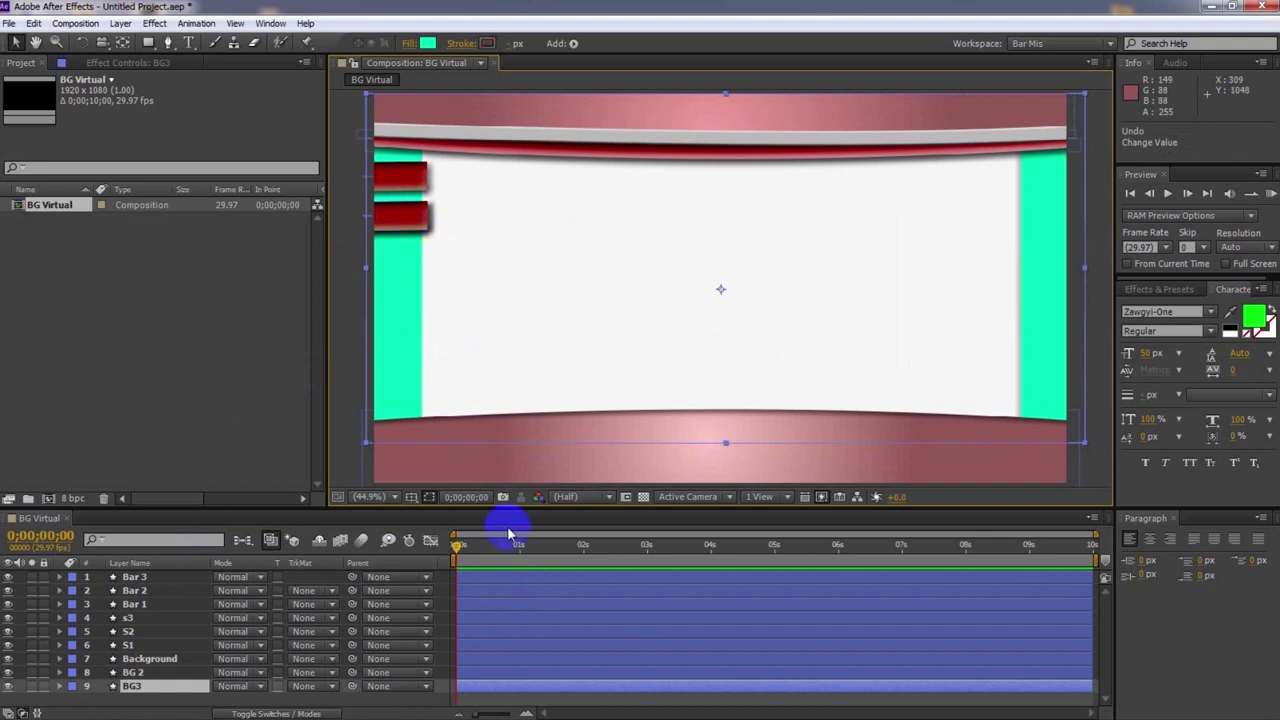
Move Bar 3 straight down to about Y 787, so it separates from Bar 2 on the left turquoise strip
{"action": "left_click", "coordinate": [522, 578]}
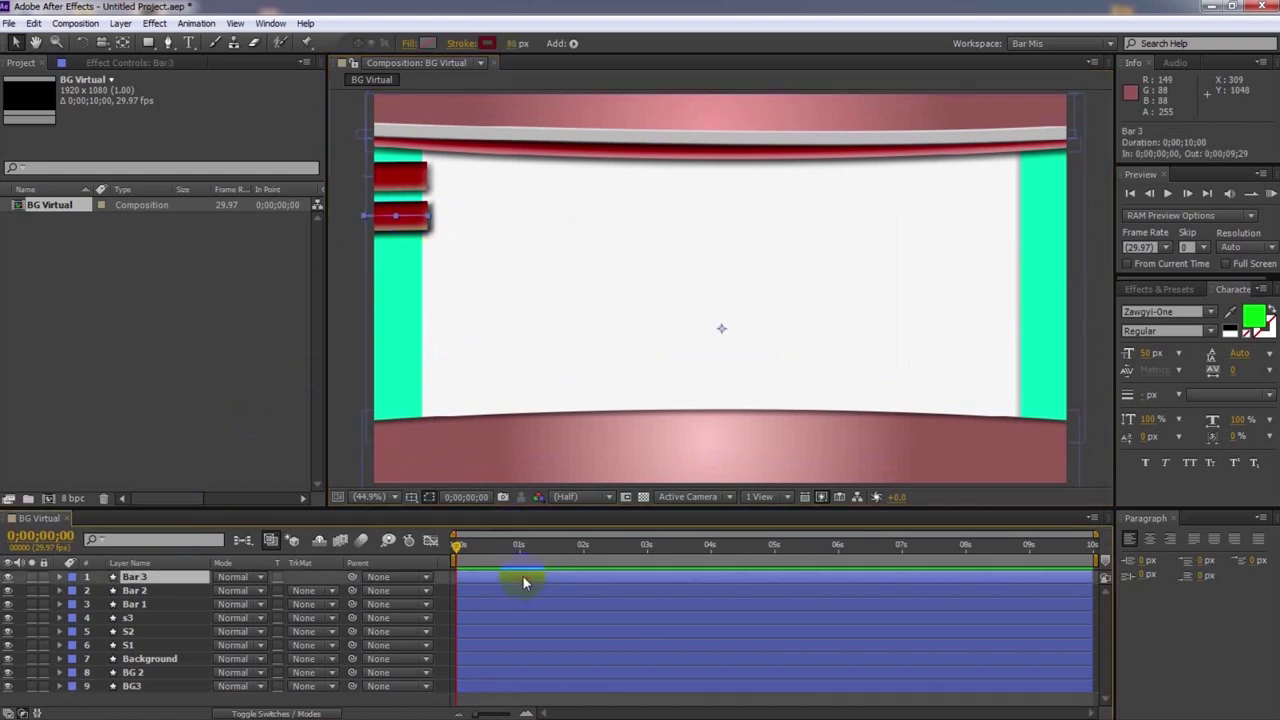
{"action": "key", "text": "shift+Down"}
{"action": "key", "text": "shift+Down"}
{"action": "key", "text": "shift+Down"}
{"action": "key", "text": "shift+Down"}
{"action": "key", "text": "shift+Down"}
{"action": "key", "text": "shift+Down"}
{"action": "key", "text": "shift+Down"}
{"action": "key", "text": "shift+Down"}
{"action": "key", "text": "shift+Down"}
{"action": "key", "text": "shift+Down"}
{"action": "key", "text": "shift+Down"}
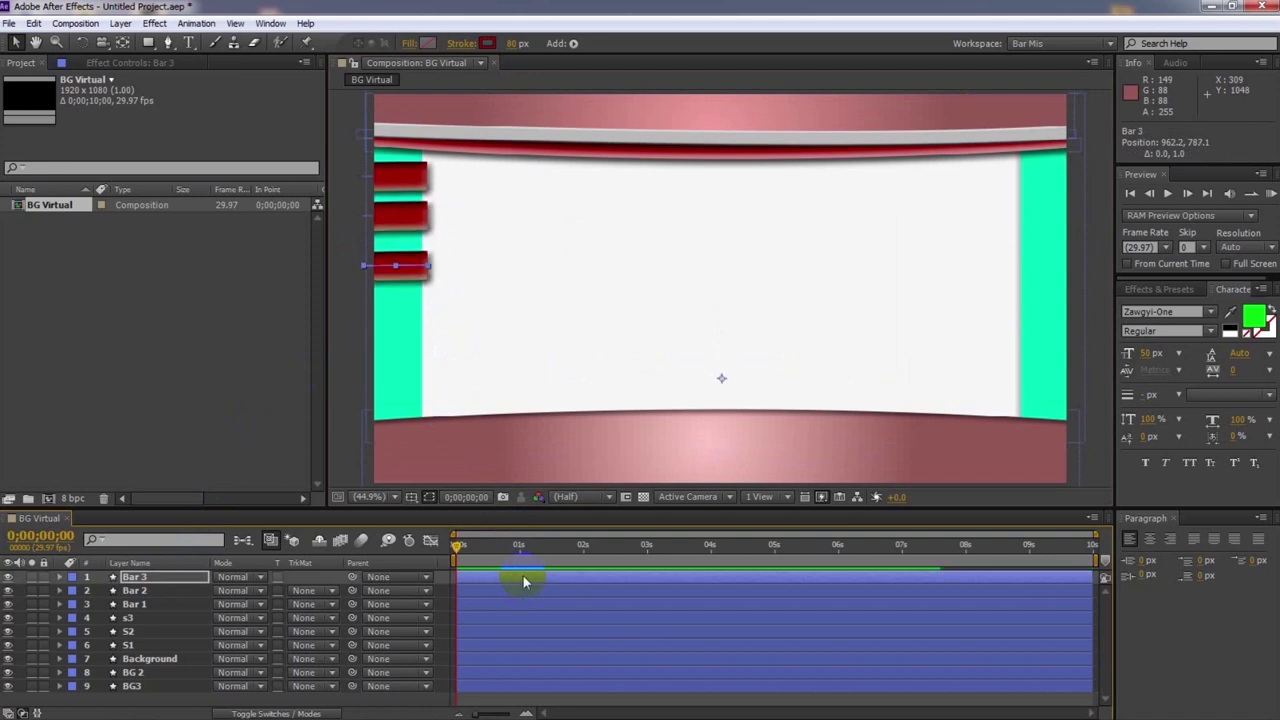
{"action": "left_click", "coordinate": [400, 266]}
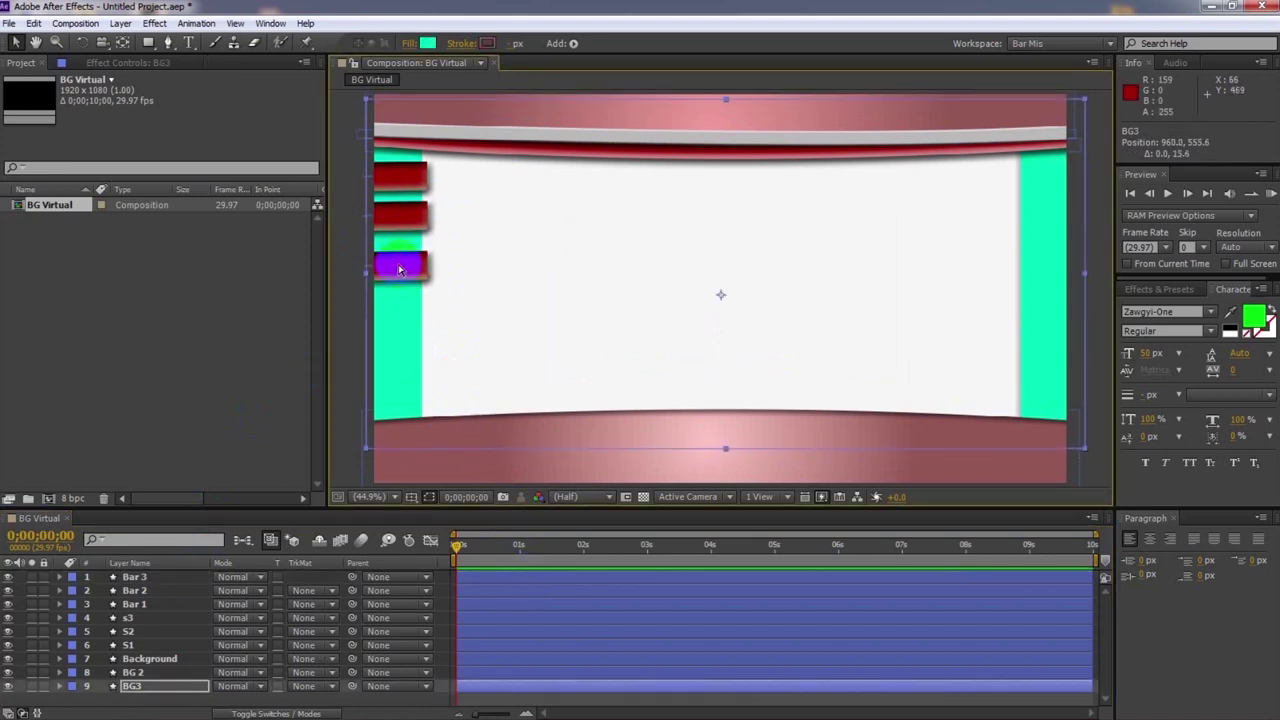
{"action": "key", "text": "ctrl+z"}
Move Bar 3 farther straight down to about Y 1115, just above the floor on the left turquoise strip
{"action": "left_click", "coordinate": [497, 578]}
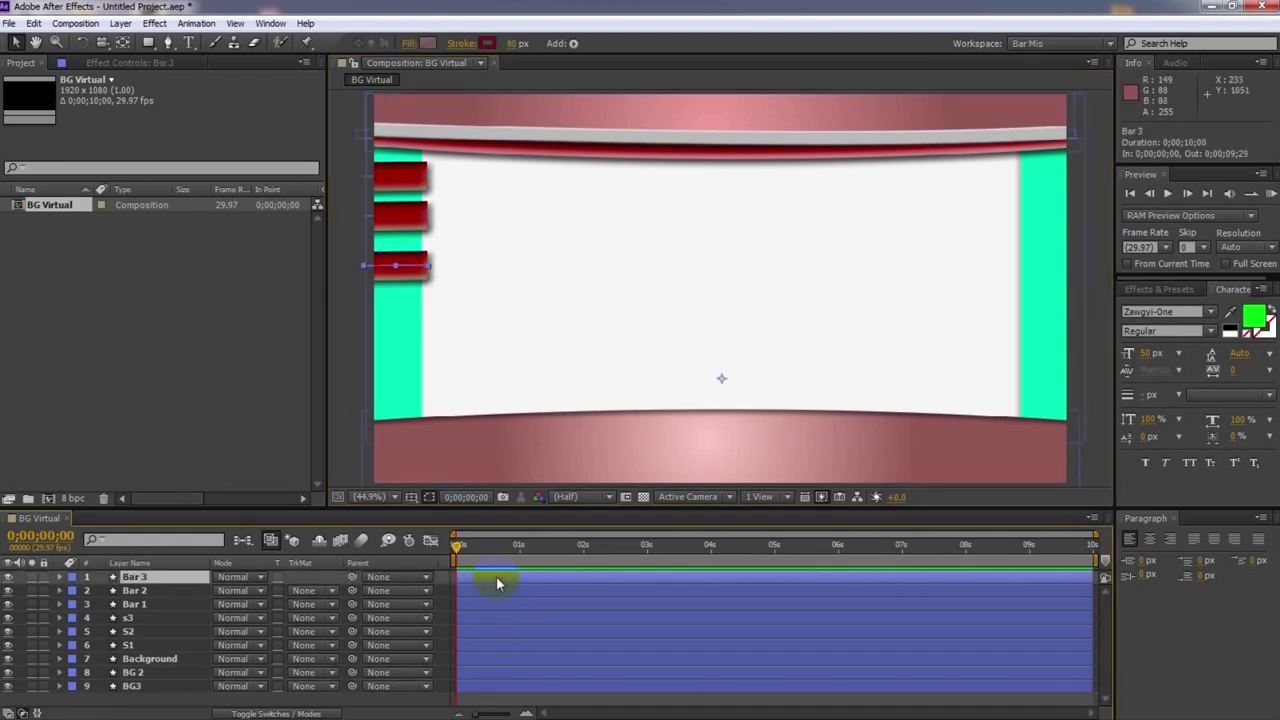
{"action": "key", "text": "shift+Down"}
{"action": "key", "text": "shift+Down"}
{"action": "key", "text": "shift+Down"}
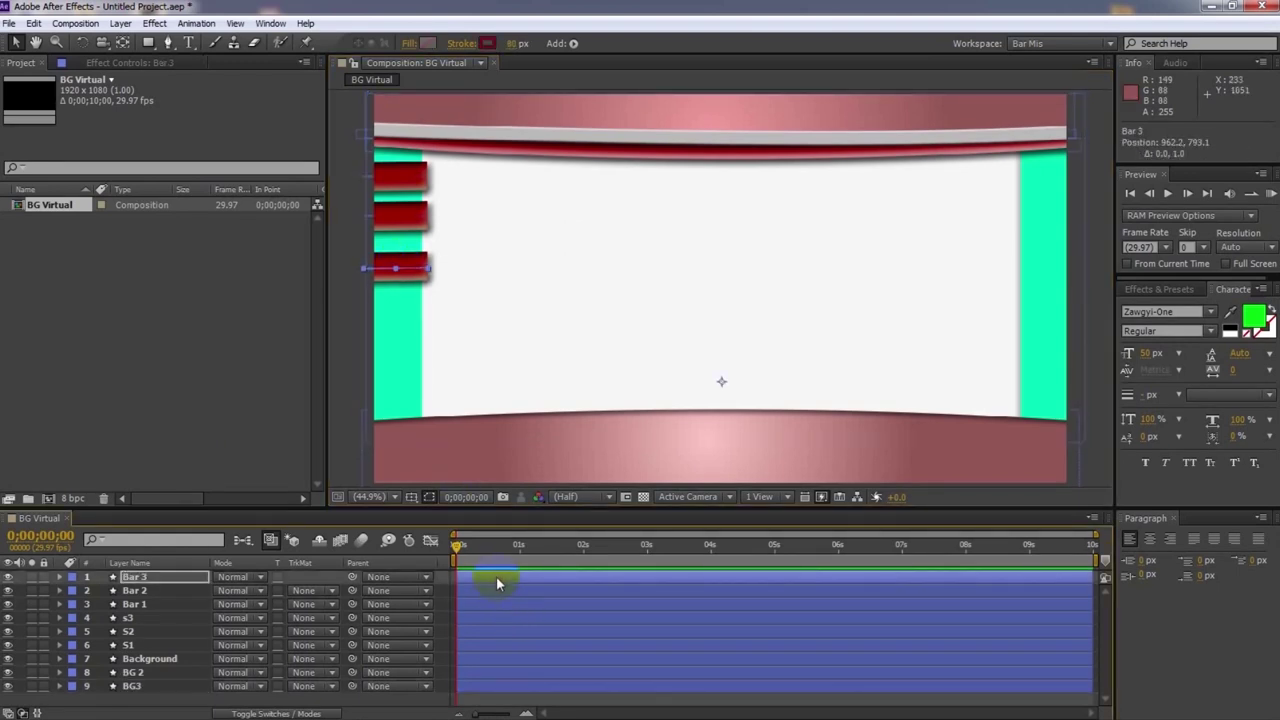
{"action": "key", "text": "shift+Down"}
{"action": "key", "text": "shift+Down"}
{"action": "key", "text": "shift+Down"}
{"action": "key", "text": "shift+Down"}
{"action": "key", "text": "shift+Down"}
{"action": "key", "text": "shift+Down"}
{"action": "key", "text": "shift+Down"}
{"action": "key", "text": "shift+Down"}
{"action": "key", "text": "shift+Down"}
{"action": "key", "text": "Down"}
{"action": "key", "text": "Down"}
{"action": "key", "text": "Down"}
{"action": "key", "text": "Down"}
{"action": "key", "text": "Down"}
{"action": "key", "text": "Down"}
{"action": "key", "text": "Down"}
{"action": "key", "text": "Down"}
{"action": "key", "text": "Down"}
{"action": "key", "text": "Down"}
{"action": "key", "text": "Down"}
{"action": "key", "text": "Down"}
{"action": "key", "text": "Down"}
{"action": "key", "text": "Down"}
{"action": "key", "text": "Down"}
{"action": "key", "text": "Down"}
{"action": "key", "text": "Down"}
{"action": "key", "text": "Down"}
{"action": "key", "text": "Down"}
{"action": "key", "text": "Down"}
{"action": "key", "text": "Down"}
{"action": "key", "text": "Down"}
{"action": "key", "text": "Down"}
{"action": "key", "text": "Down"}
{"action": "key", "text": "Down"}
{"action": "key", "text": "Down"}
{"action": "key", "text": "Down"}
{"action": "key", "text": "Down"}
{"action": "key", "text": "Down"}
{"action": "key", "text": "Down"}
{"action": "key", "text": "Down"}
{"action": "key", "text": "Down"}
{"action": "key", "text": "Down"}
{"action": "key", "text": "Down"}
{"action": "key", "text": "Down"}
{"action": "key", "text": "Down"}
{"action": "key", "text": "Down"}
{"action": "key", "text": "Down"}
{"action": "key", "text": "Down"}
{"action": "key", "text": "Down"}
{"action": "key", "text": "Down"}
{"action": "key", "text": "Down"}
{"action": "key", "text": "Down"}
{"action": "key", "text": "Down"}
{"action": "key", "text": "Down"}
{"action": "key", "text": "Down"}
{"action": "key", "text": "Down"}
{"action": "key", "text": "Down"}
{"action": "key", "text": "Down"}
{"action": "key", "text": "Down"}
{"action": "key", "text": "Down"}
{"action": "key", "text": "Down"}
{"action": "key", "text": "Down"}
{"action": "key", "text": "Down"}
{"action": "key", "text": "Down"}
{"action": "key", "text": "Down"}
{"action": "key", "text": "Down"}
{"action": "key", "text": "Down"}
{"action": "key", "text": "Down"}
{"action": "key", "text": "Down"}
{"action": "key", "text": "Down"}
{"action": "key", "text": "Down"}
{"action": "key", "text": "Down"}
{"action": "key", "text": "Down"}
{"action": "key", "text": "Down"}
{"action": "key", "text": "Down"}
{"action": "key", "text": "Down"}
{"action": "key", "text": "Down"}
{"action": "key", "text": "Down"}
{"action": "key", "text": "Down"}
{"action": "key", "text": "Down"}
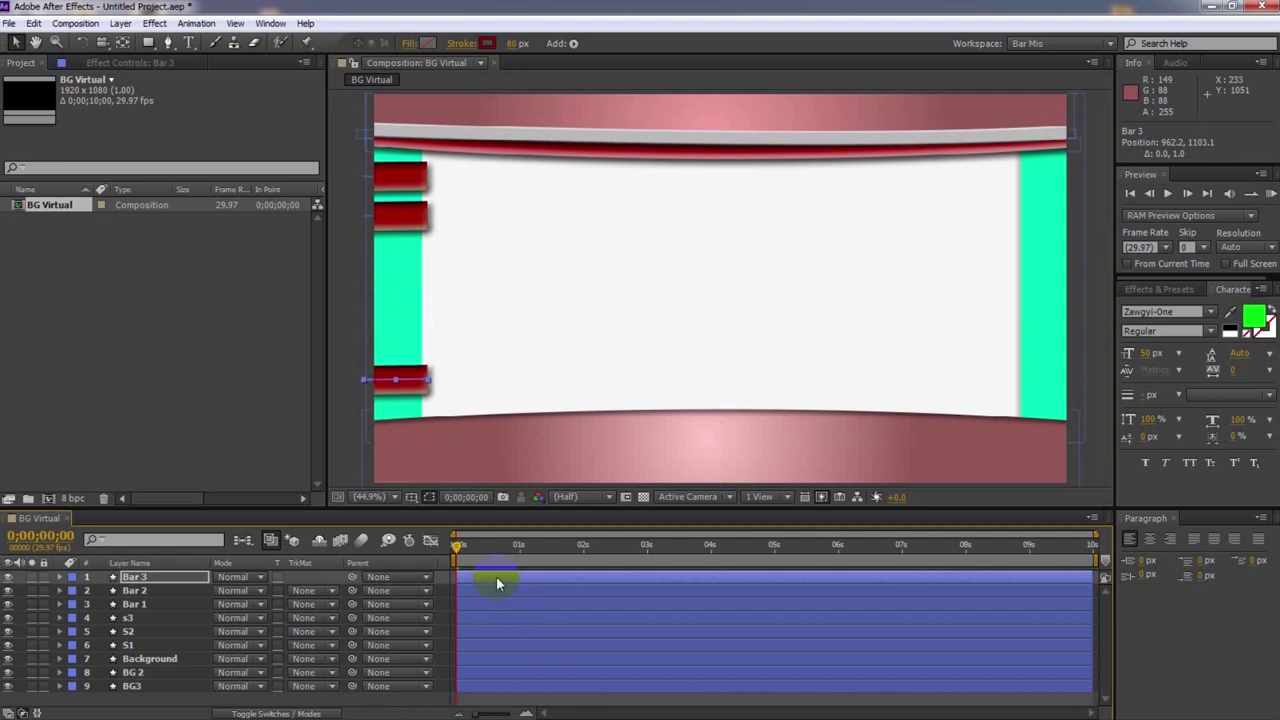
{"action": "key", "text": "Down"}
{"action": "key", "text": "Down"}
{"action": "key", "text": "Down"}
{"action": "key", "text": "Down"}
{"action": "key", "text": "Down"}
{"action": "key", "text": "Down"}
{"action": "key", "text": "Down"}
{"action": "key", "text": "Down"}
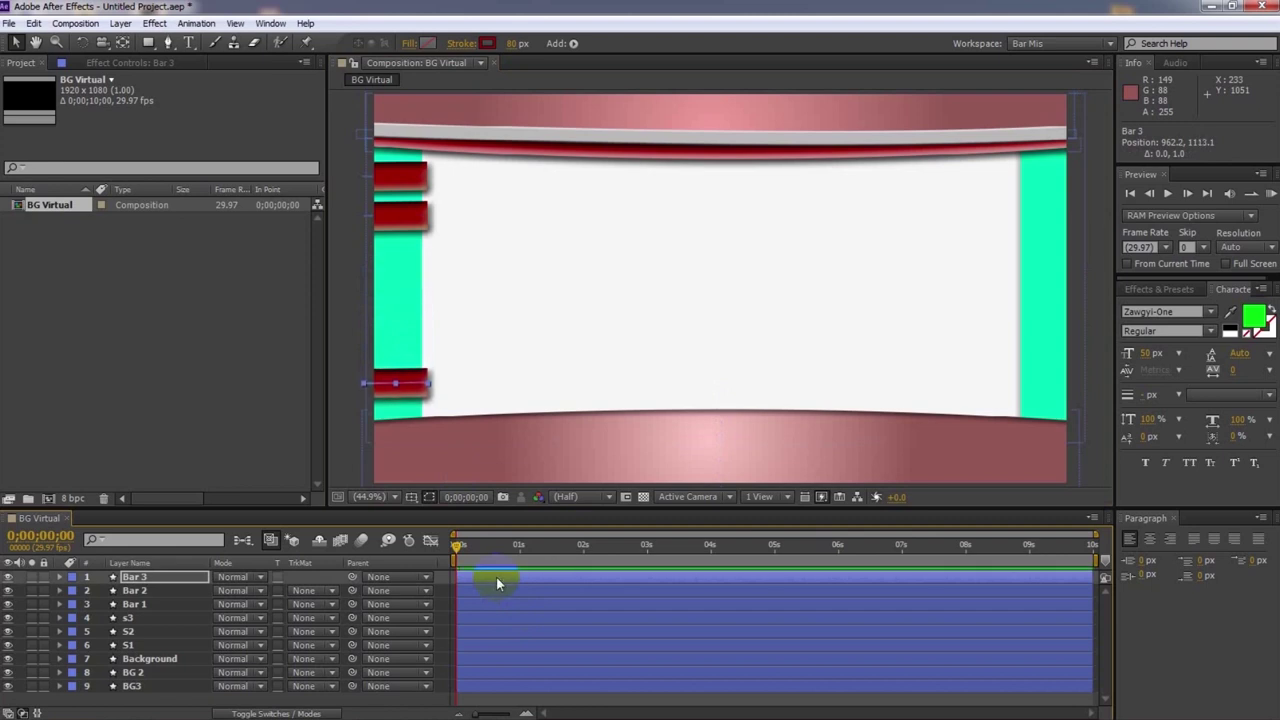
{"action": "key", "text": "Down"}
{"action": "key", "text": "Down"}
{"action": "left_click", "coordinate": [290, 591]}
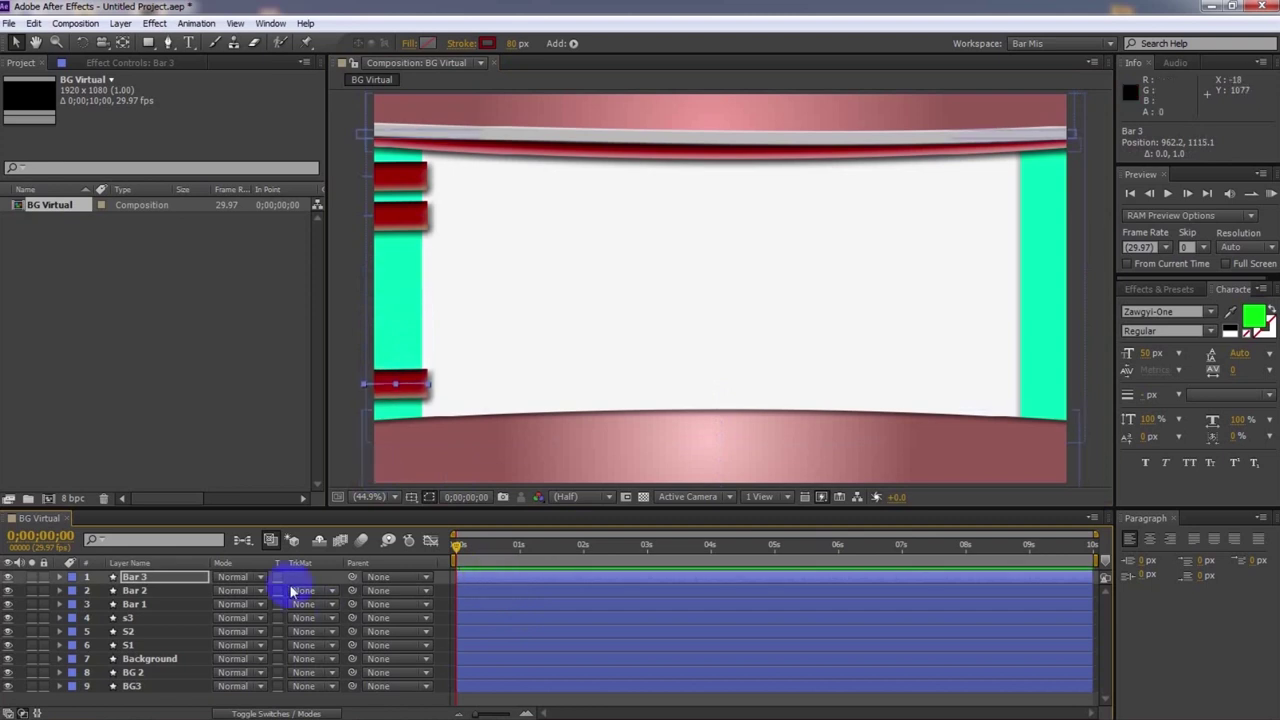
Duplicate the Bar 1, Bar 2 and Bar 3 layers together, keeping the BG3 backdrop in its original place
{"action": "left_click", "coordinate": [187, 580]}
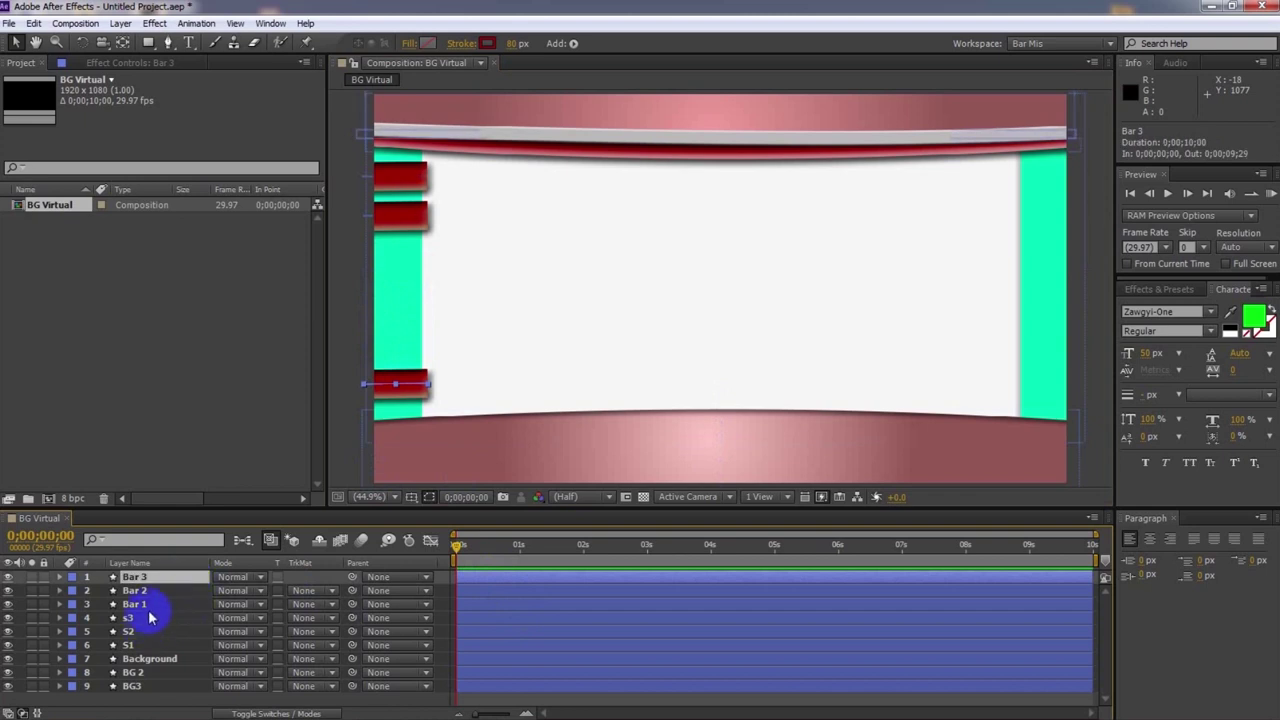
{"action": "left_click", "coordinate": [150, 606], "text": "shift"}
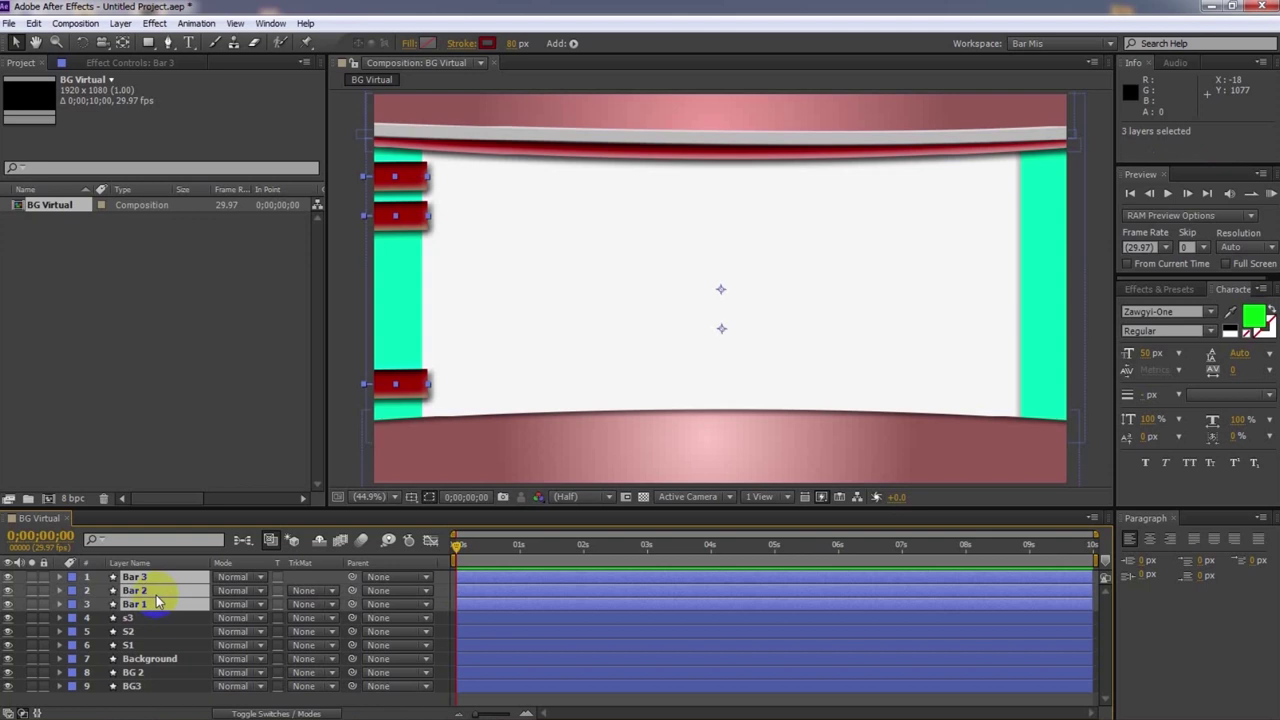
{"action": "key", "text": "ctrl+d"}
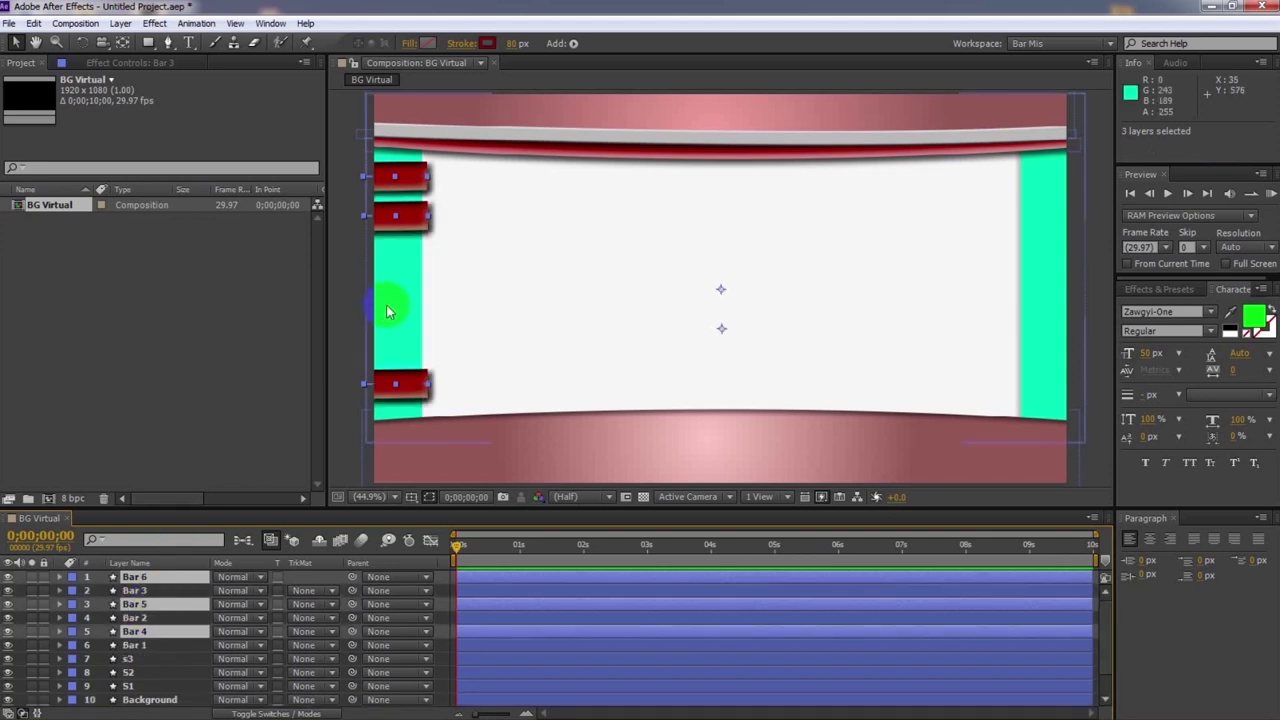
{"action": "left_click", "coordinate": [506, 232]}
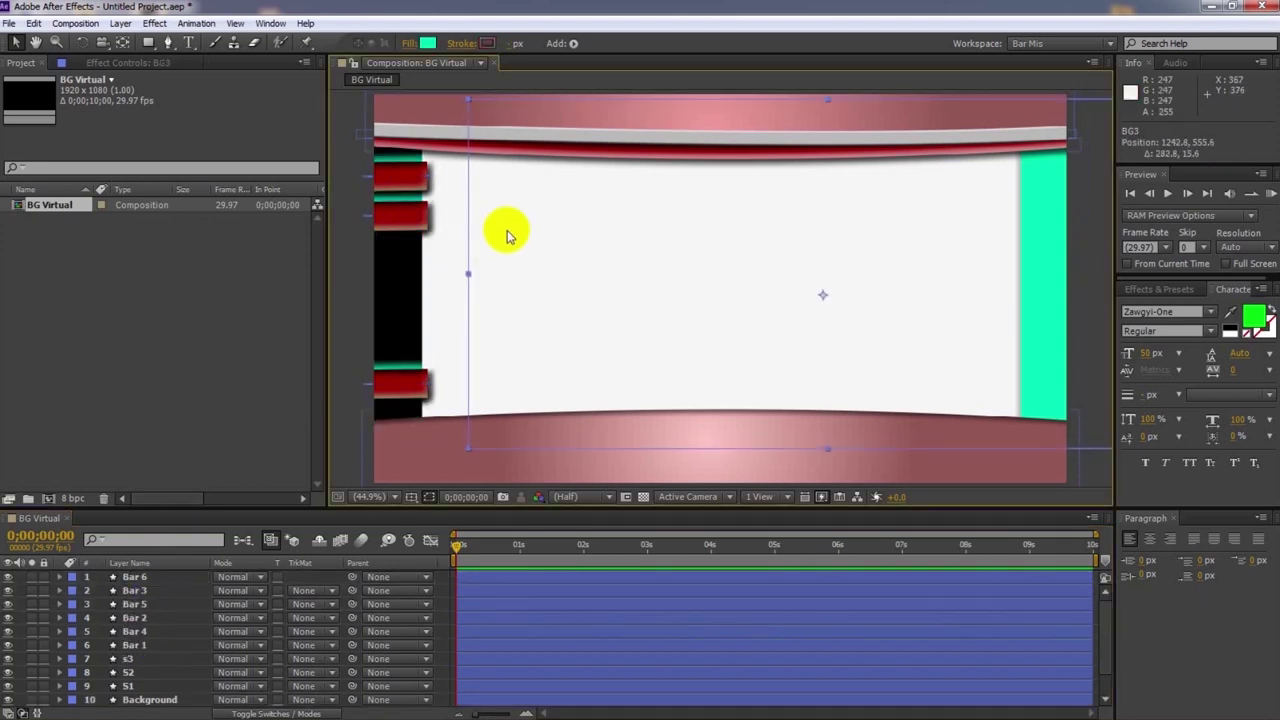
{"action": "key", "text": "ctrl+z"}
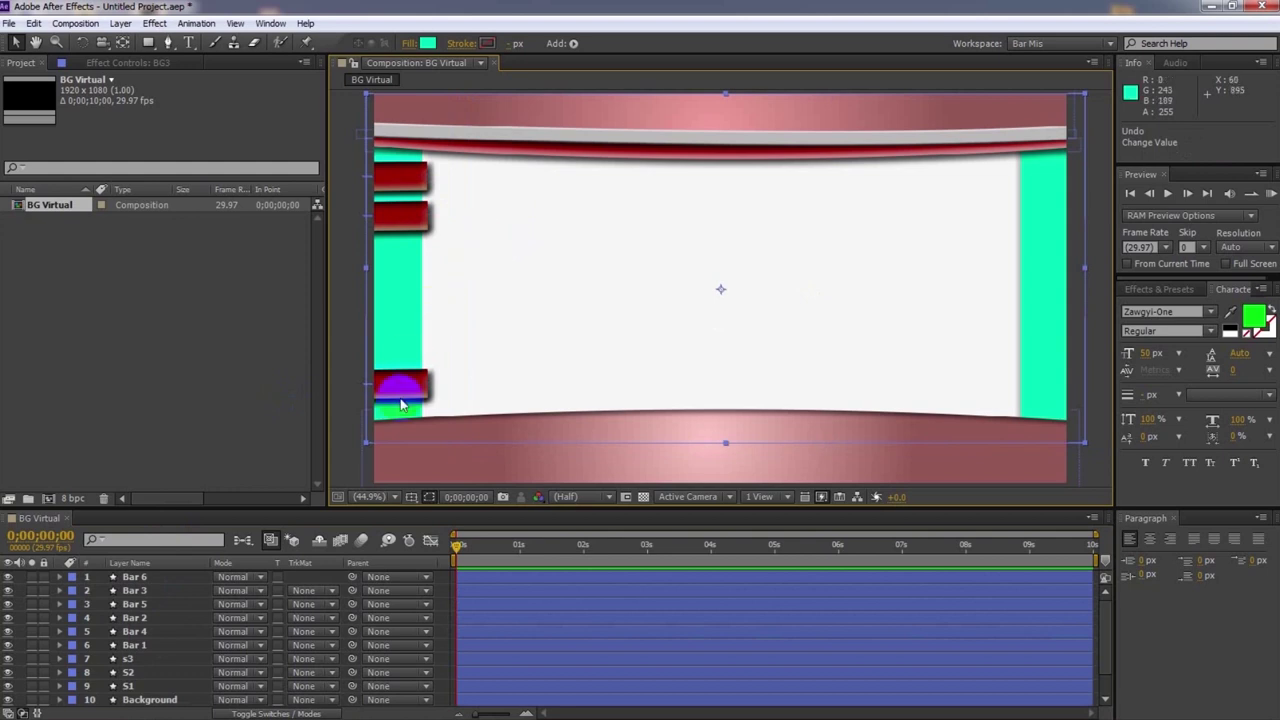
Shift the Bar 4, Bar 5 and Bar 6 layers together across the white wall onto the right turquoise strip
{"action": "left_click", "coordinate": [155, 604]}
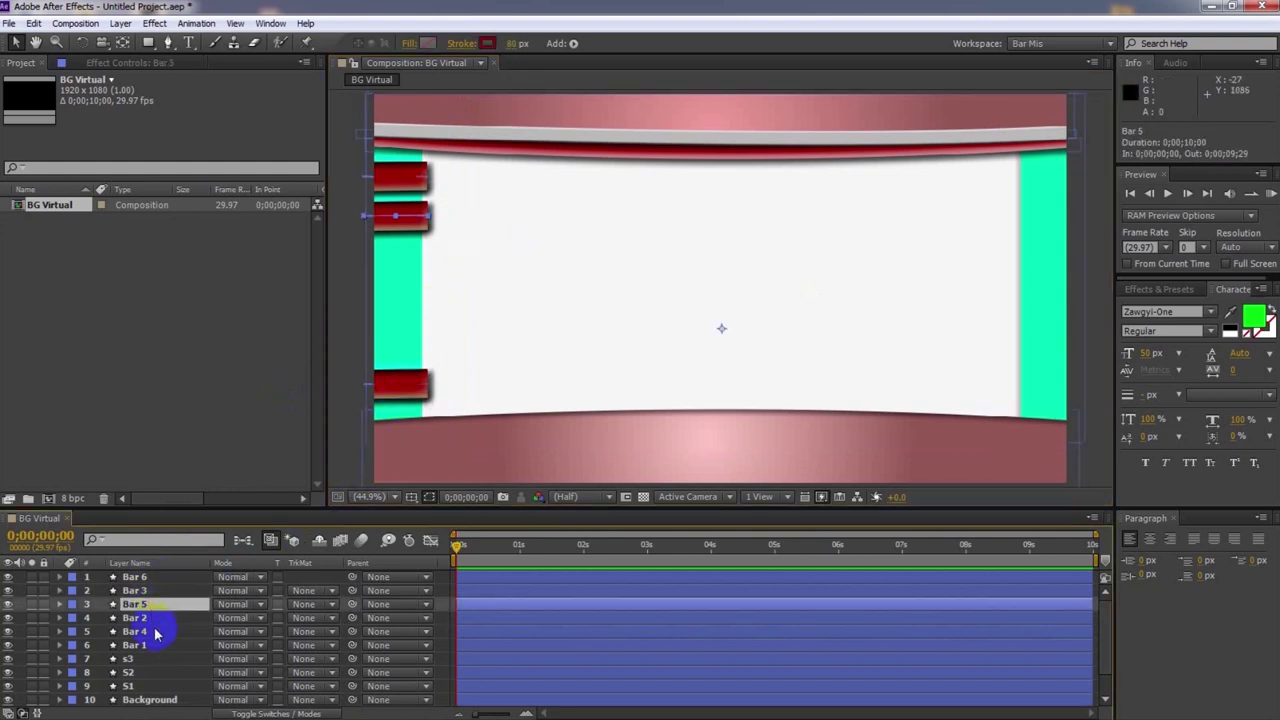
{"action": "left_click", "coordinate": [155, 632], "text": "shift"}
{"action": "left_click", "coordinate": [143, 580]}
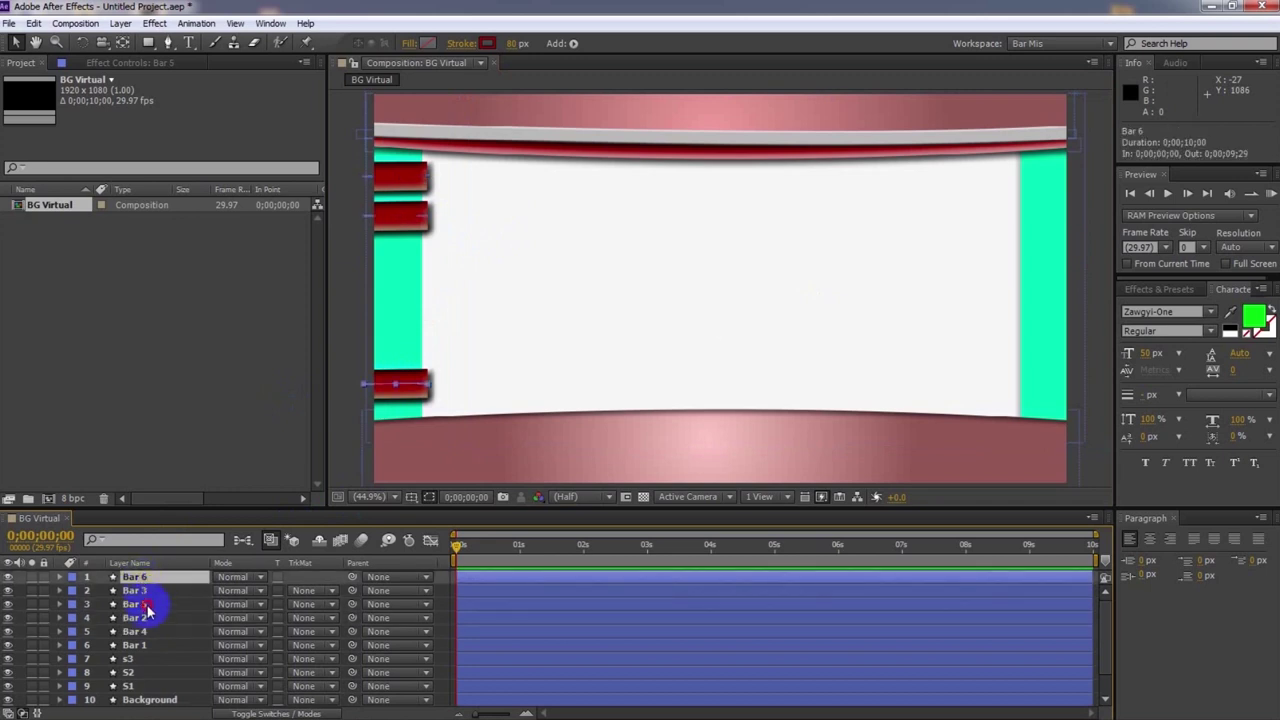
{"action": "left_click", "coordinate": [145, 605], "text": "ctrl"}
{"action": "left_click", "coordinate": [155, 632], "text": "ctrl"}
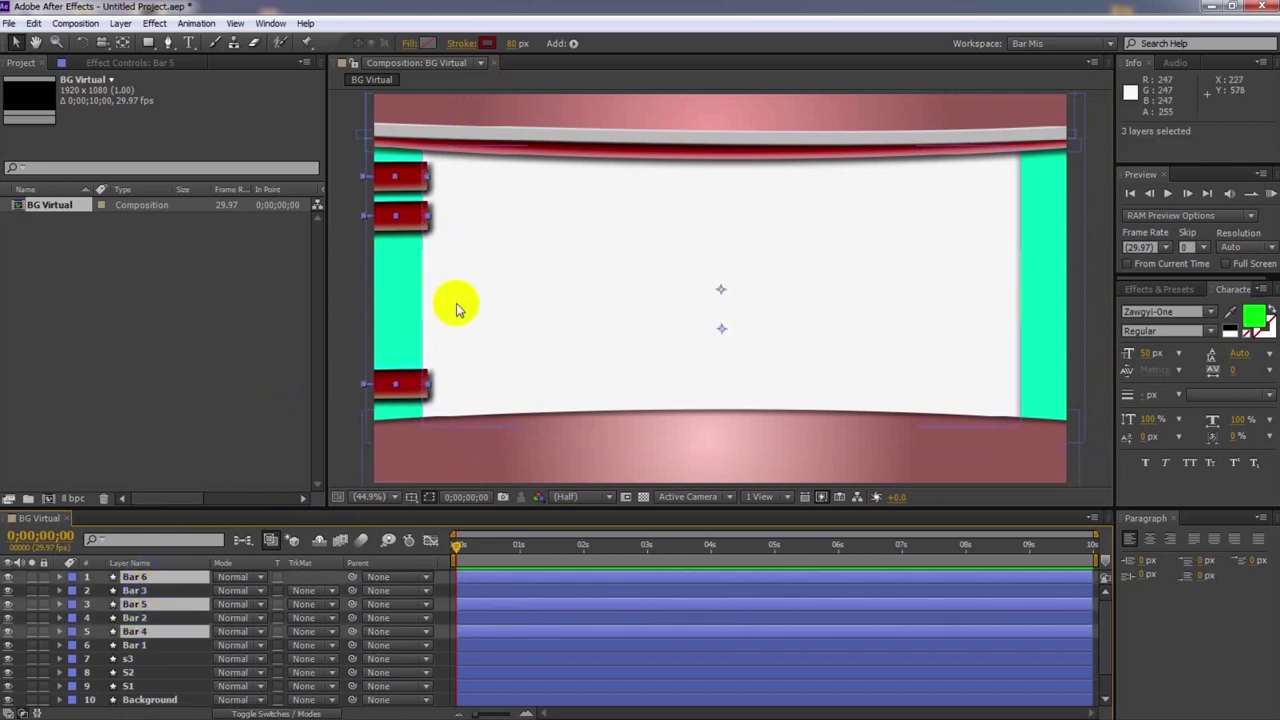
{"action": "key", "text": "Right"}
{"action": "key", "text": "Right"}
{"action": "key", "text": "Right"}
{"action": "key", "text": "Right"}
{"action": "key", "text": "Right"}
{"action": "key", "text": "Right"}
{"action": "key", "text": "Right"}
{"action": "key", "text": "Right"}
{"action": "key", "text": "Right"}
{"action": "key", "text": "Right"}
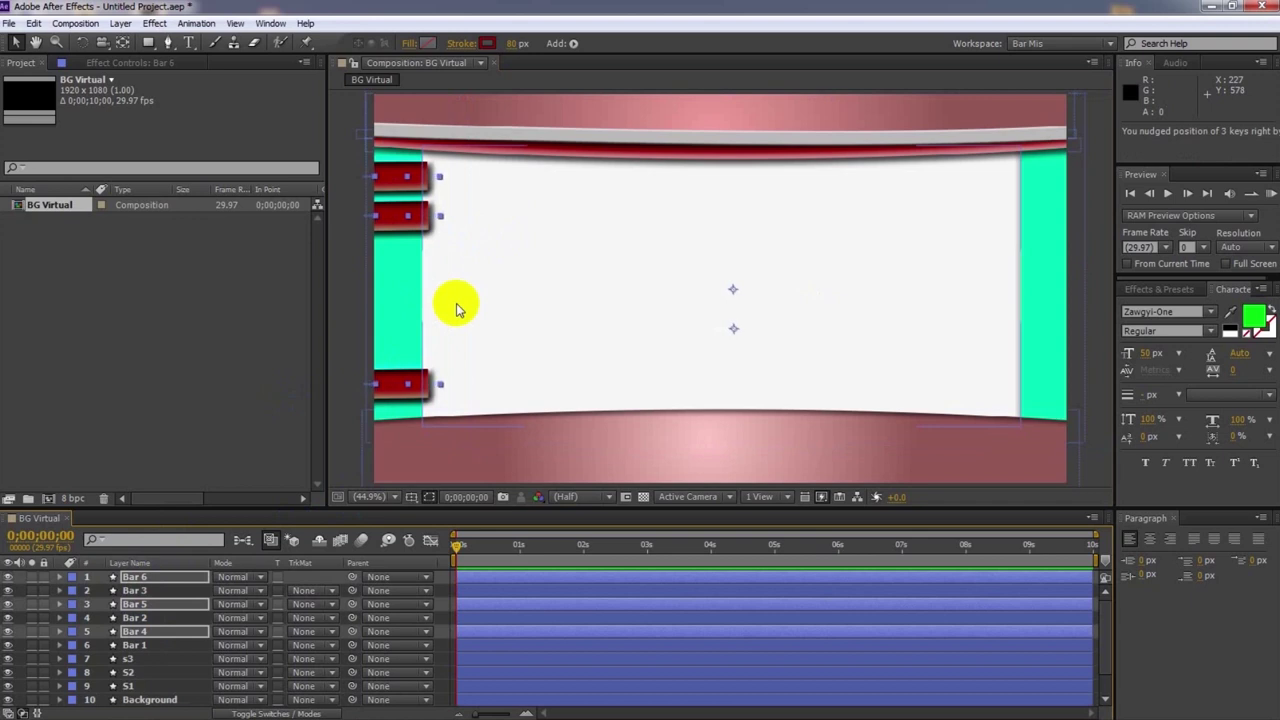
{"action": "key", "text": "Right"}
{"action": "key", "text": "Right"}
{"action": "key", "text": "Right"}
{"action": "key", "text": "Right"}
{"action": "key", "text": "Right"}
{"action": "key", "text": "Right"}
{"action": "key", "text": "Right"}
{"action": "key", "text": "Right"}
{"action": "key", "text": "Right"}
{"action": "key", "text": "Right"}
{"action": "key", "text": "Right"}
{"action": "key", "text": "Right"}
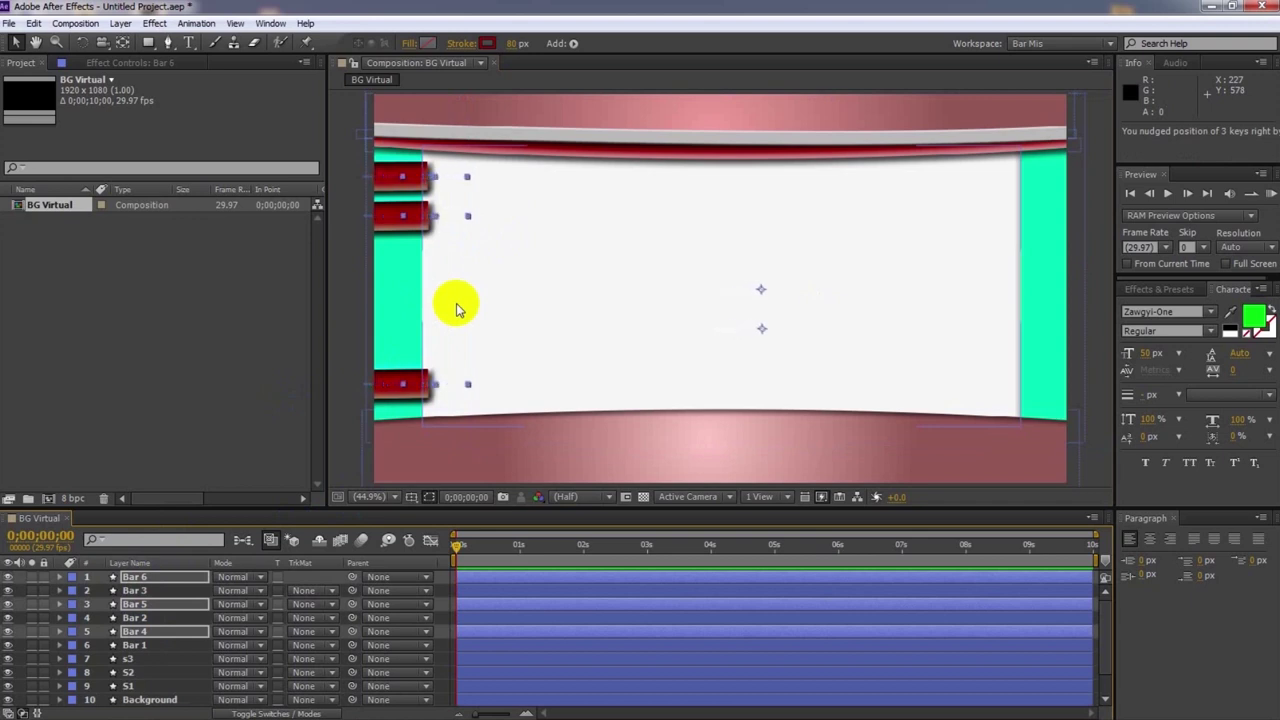
{"action": "key", "text": "Right"}
{"action": "key", "text": "Right"}
{"action": "key", "text": "Right"}
{"action": "key", "text": "Right"}
{"action": "key", "text": "Right"}
{"action": "key", "text": "Right"}
{"action": "key", "text": "Right"}
{"action": "key", "text": "Right"}
{"action": "key", "text": "Right"}
{"action": "key", "text": "Right"}
{"action": "key", "text": "Right"}
{"action": "key", "text": "Right"}
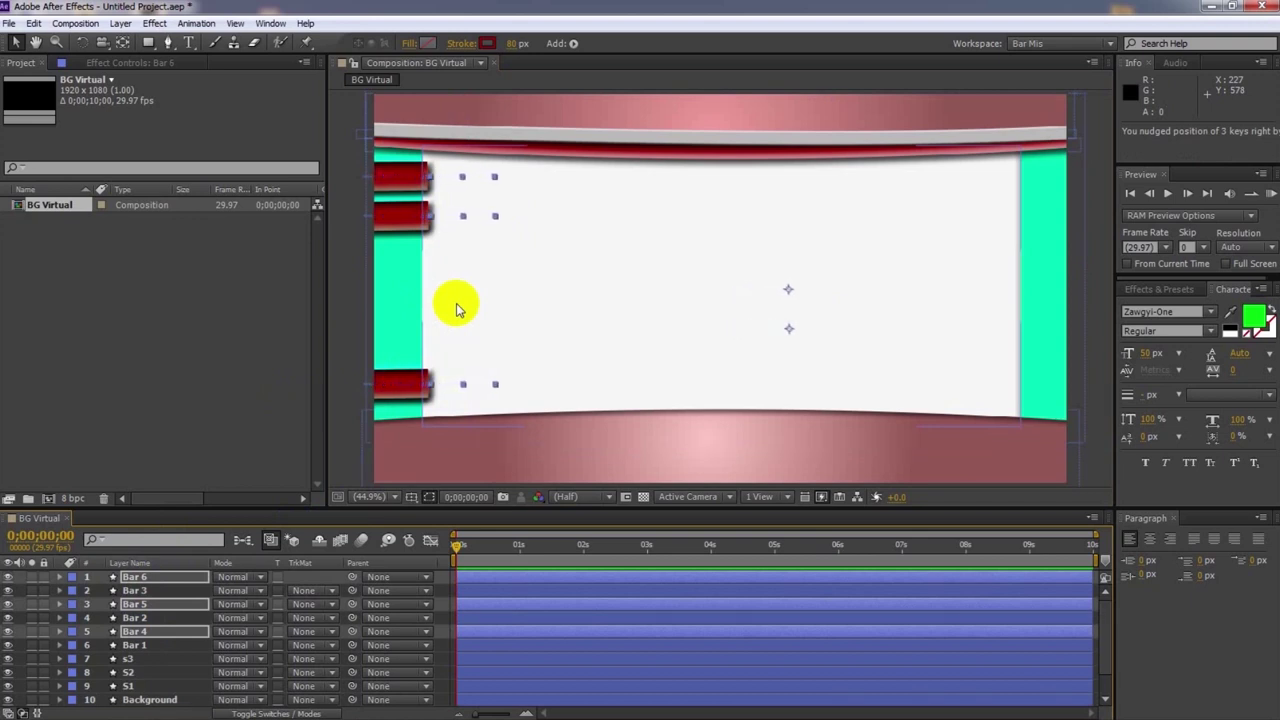
{"action": "key", "text": "Right"}
{"action": "key", "text": "Right"}
{"action": "key", "text": "Right"}
{"action": "key", "text": "Right"}
{"action": "key", "text": "Right"}
{"action": "key", "text": "Right"}
{"action": "key", "text": "Right"}
{"action": "key", "text": "Right"}
{"action": "key", "text": "Right"}
{"action": "key", "text": "Right"}
{"action": "key", "text": "Right"}
{"action": "key", "text": "Right"}
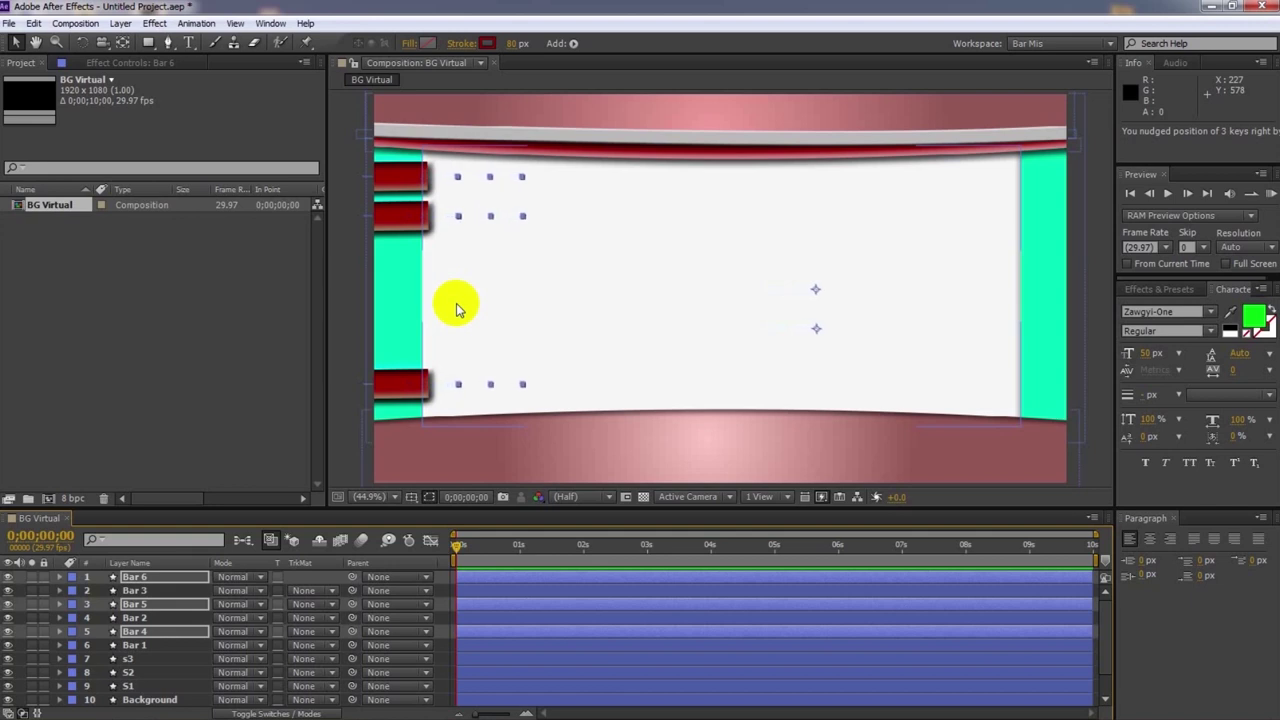
{"action": "key", "text": "Right"}
{"action": "key", "text": "Right"}
{"action": "key", "text": "Right"}
{"action": "key", "text": "Right"}
{"action": "key", "text": "Right"}
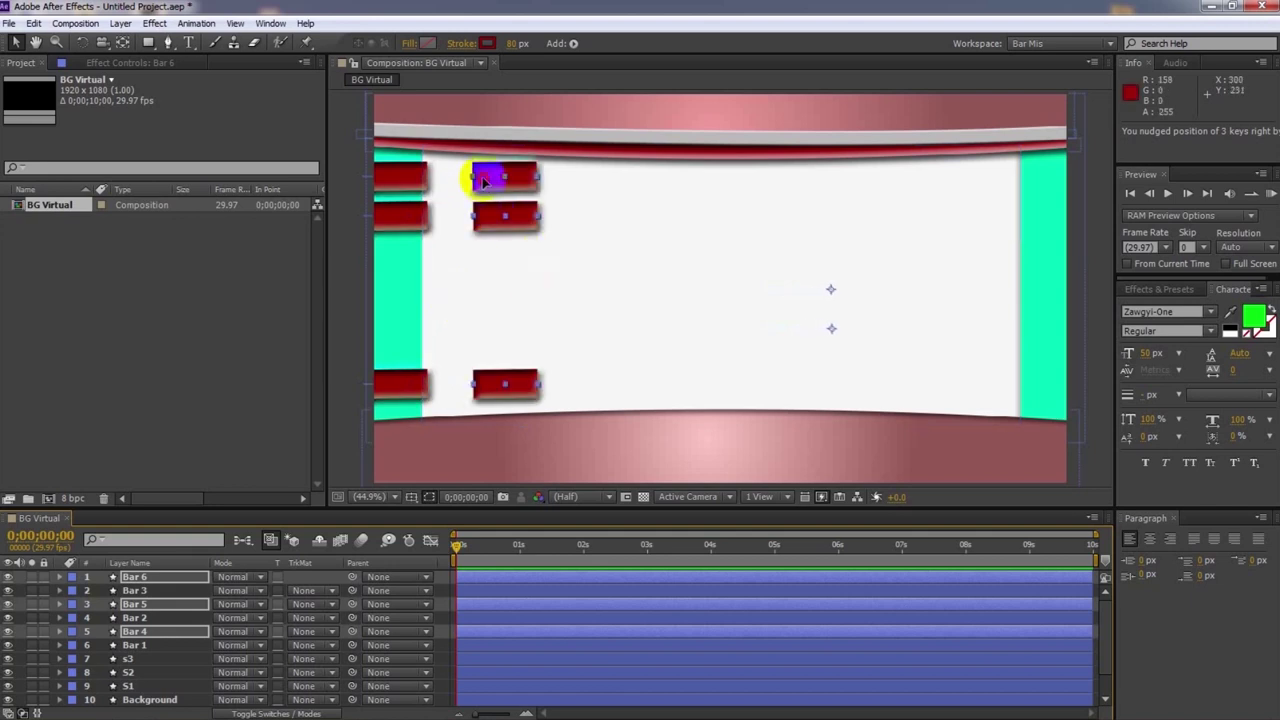
{"action": "left_click_drag", "start_coordinate": [485, 179], "coordinate": [1016, 186]}
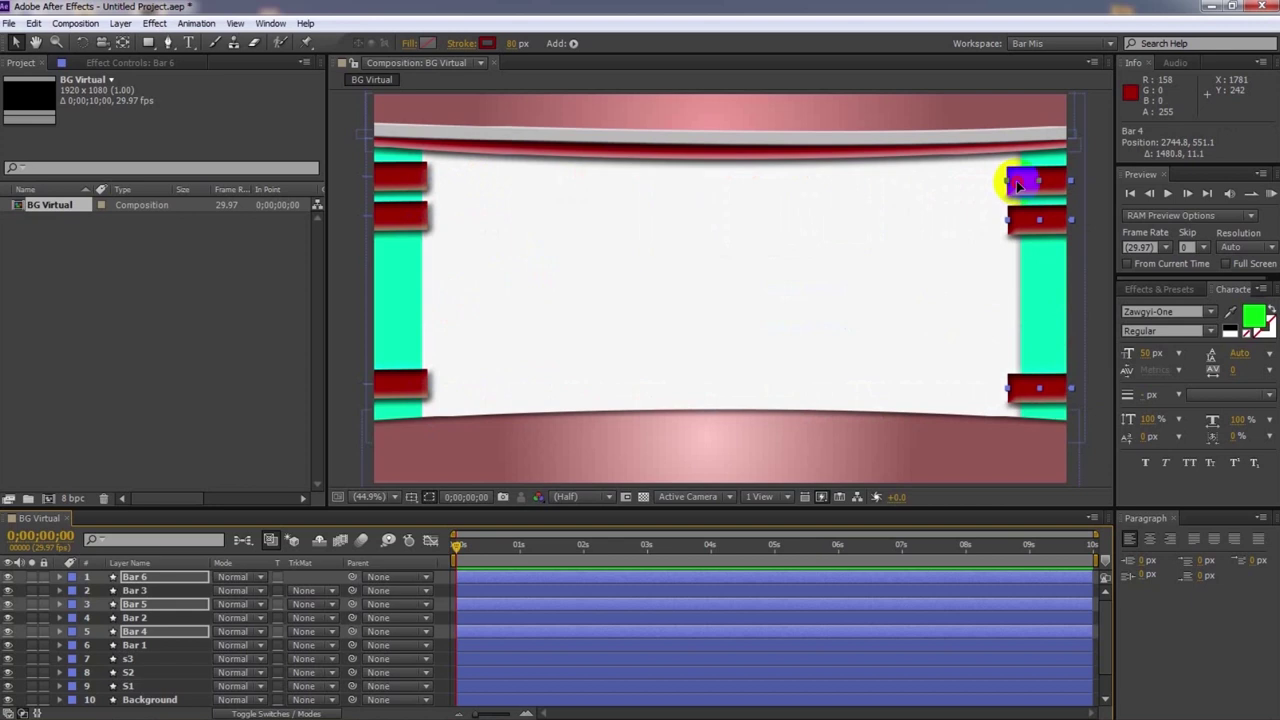
{"action": "left_click_drag", "start_coordinate": [1018, 186], "coordinate": [1017, 187]}
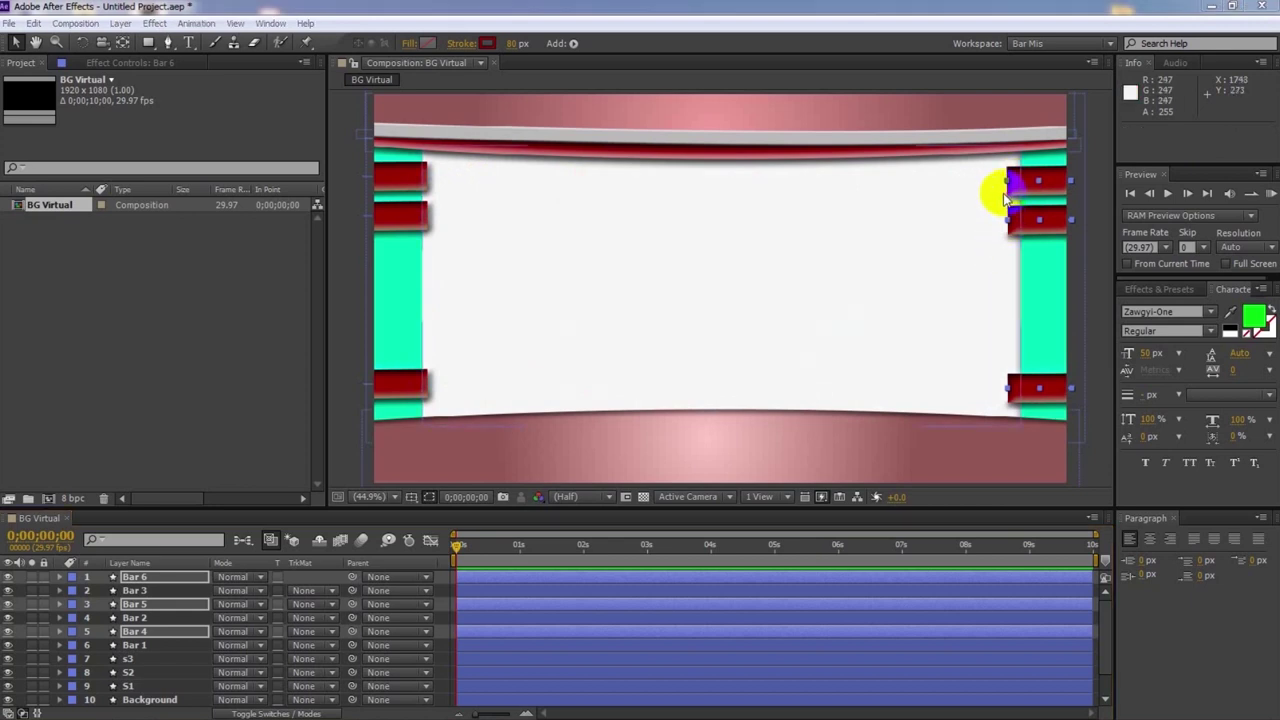
Enlarge the timeline to review the whole layer stack from Bar 6 to BG3, and restore its original height
{"action": "left_click", "coordinate": [164, 663]}
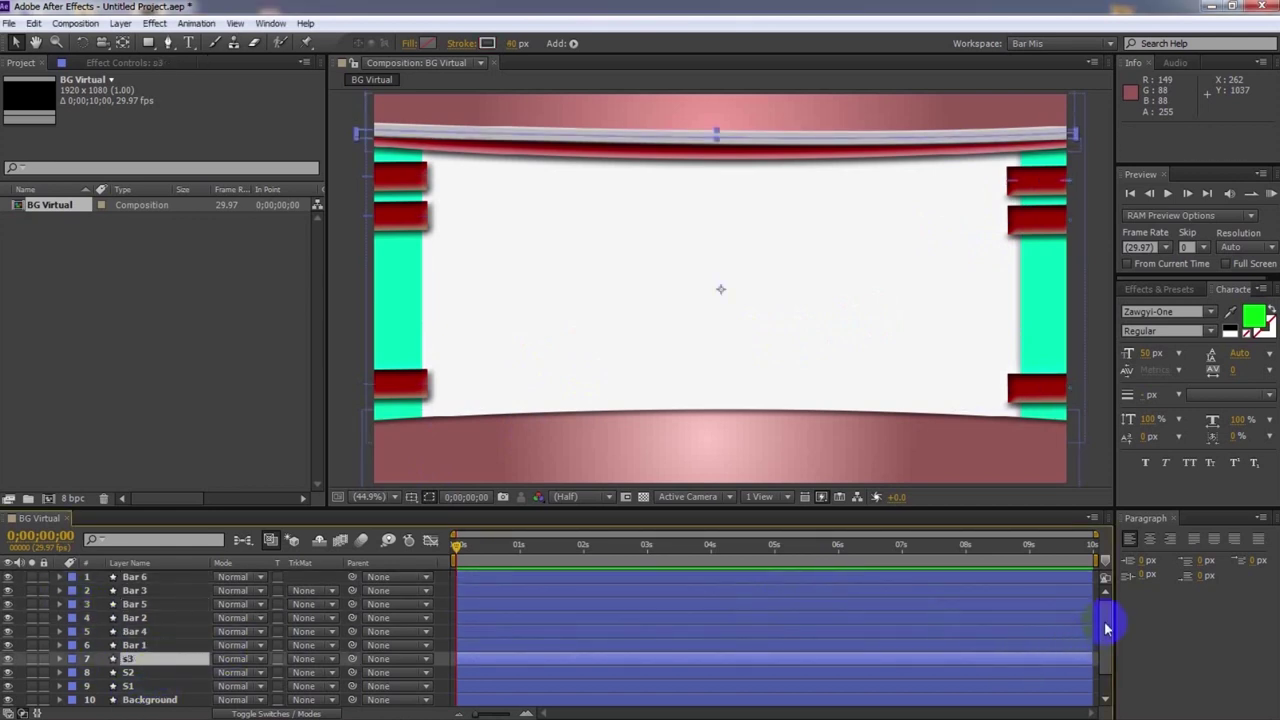
{"action": "scroll", "coordinate": [1104, 634], "scroll_direction": "down", "scroll_amount": 2}
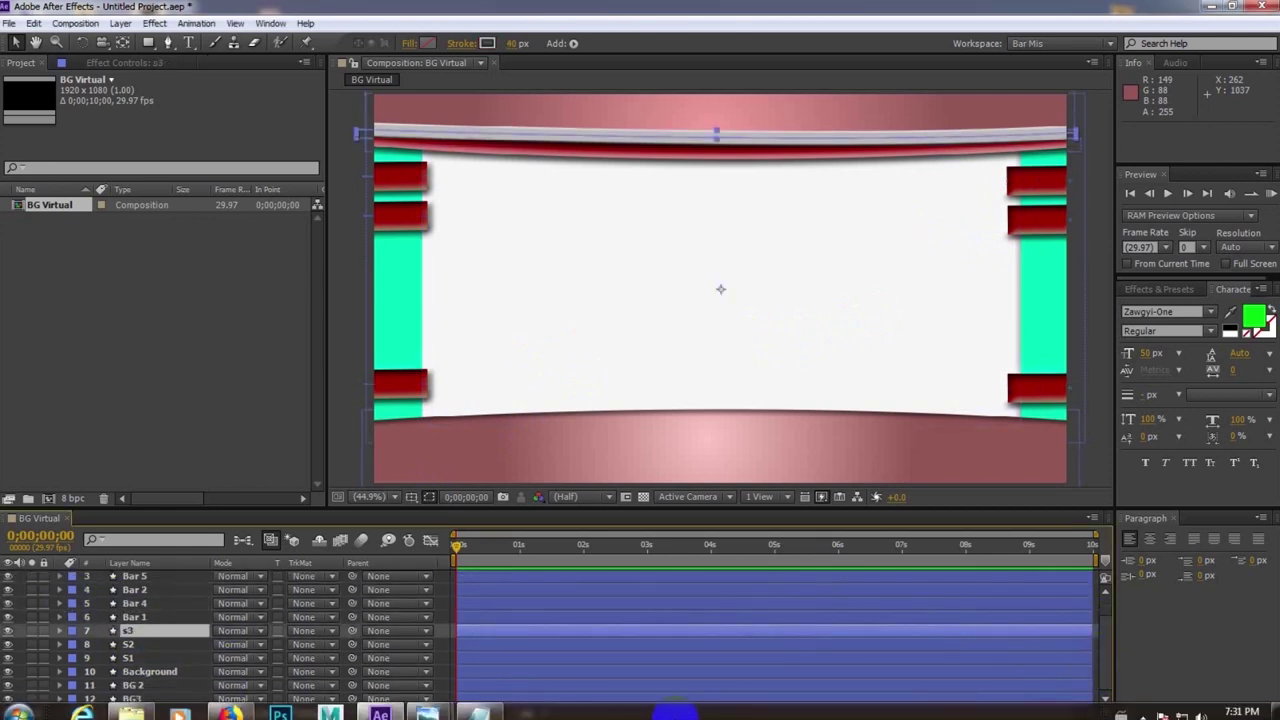
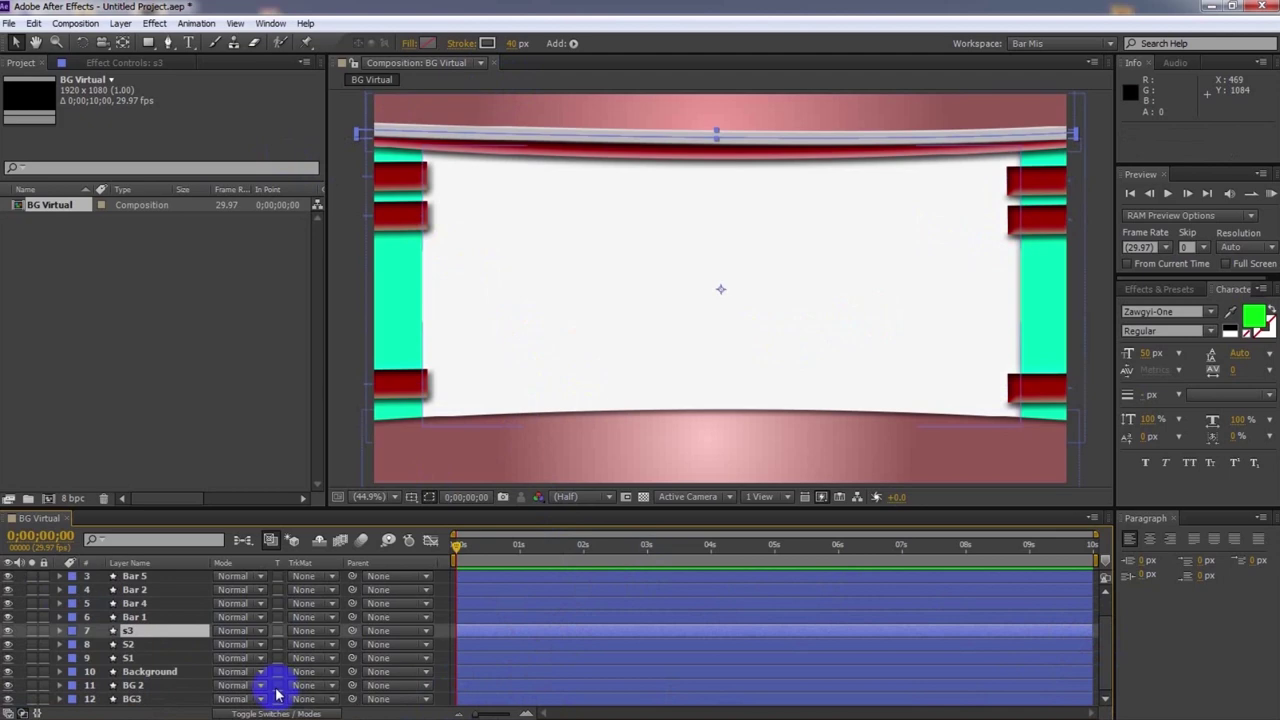
{"action": "left_click", "coordinate": [183, 672]}
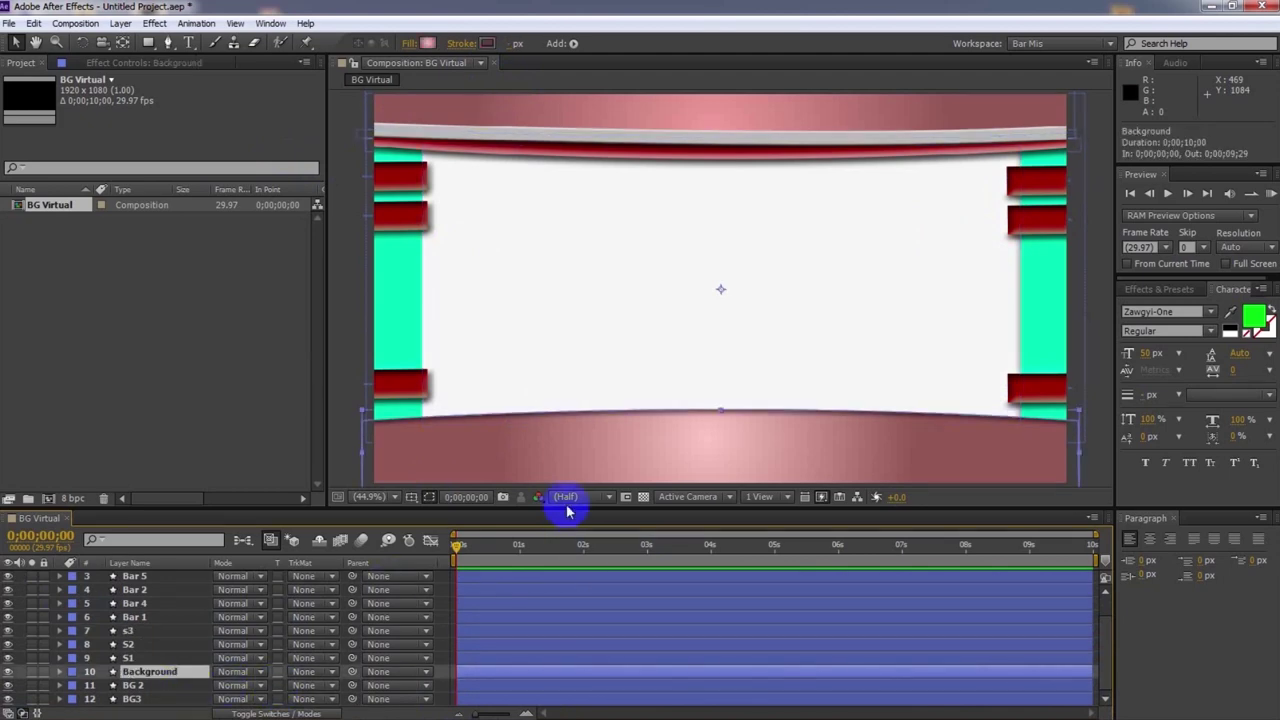
{"action": "left_click_drag", "start_coordinate": [566, 508], "coordinate": [571, 442]}
{"action": "left_click", "coordinate": [553, 688]}
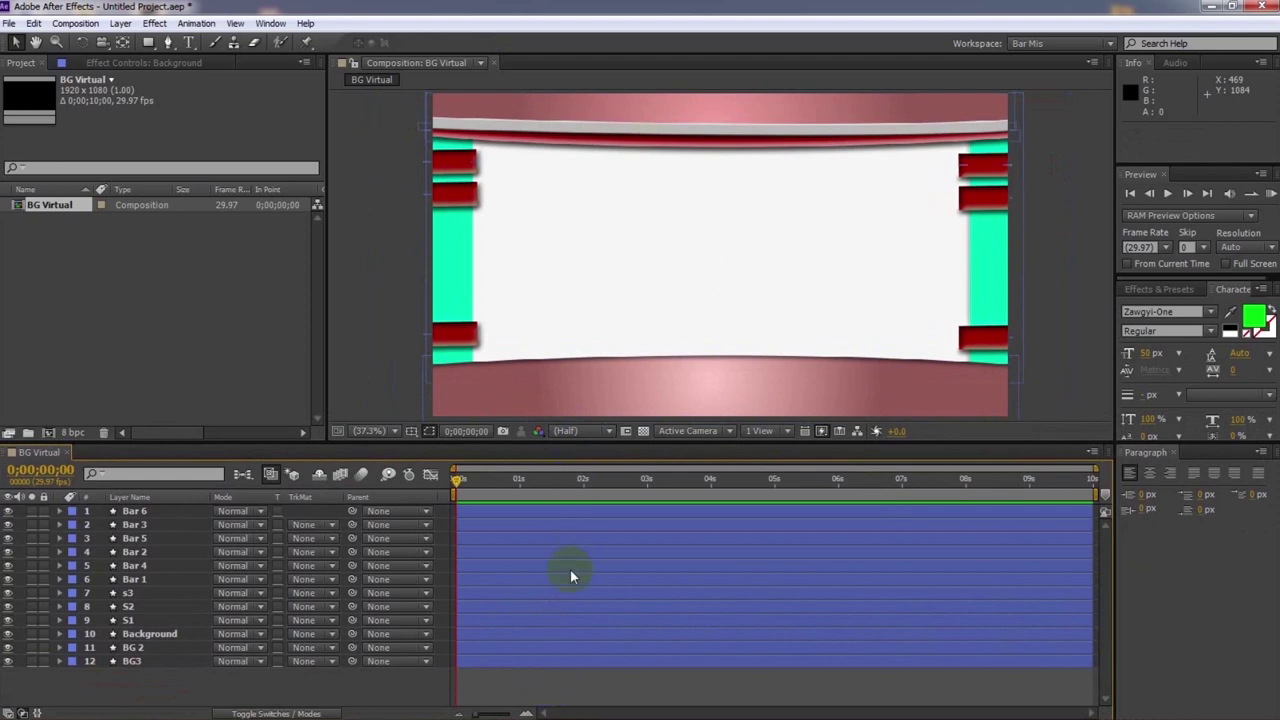
{"action": "left_click", "coordinate": [571, 539]}
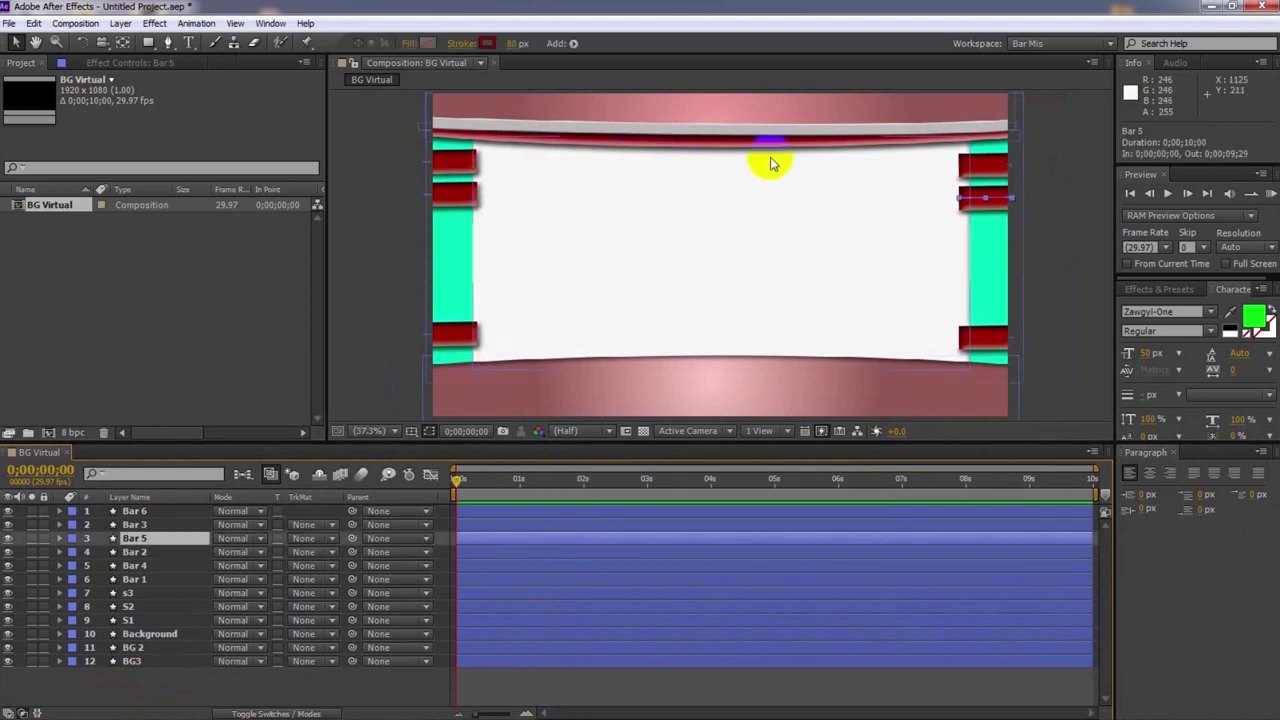
{"action": "left_click", "coordinate": [610, 695]}
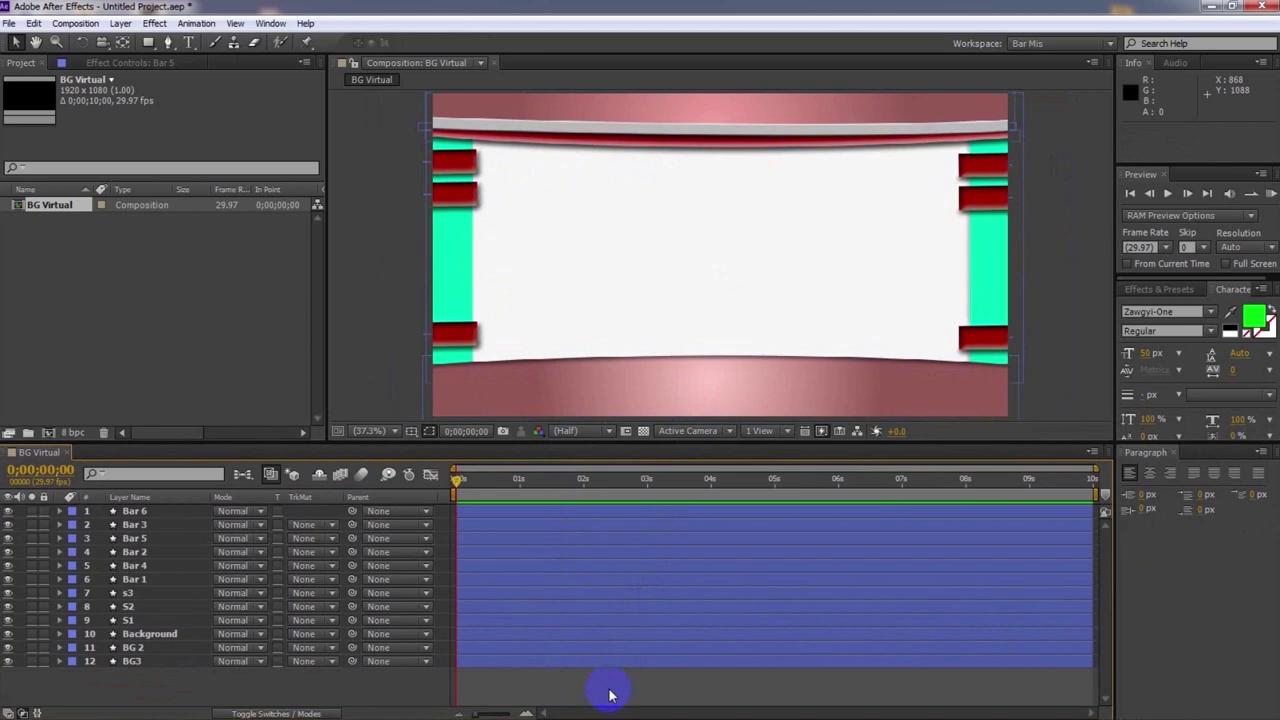
{"action": "left_click_drag", "start_coordinate": [627, 442], "coordinate": [622, 507]}
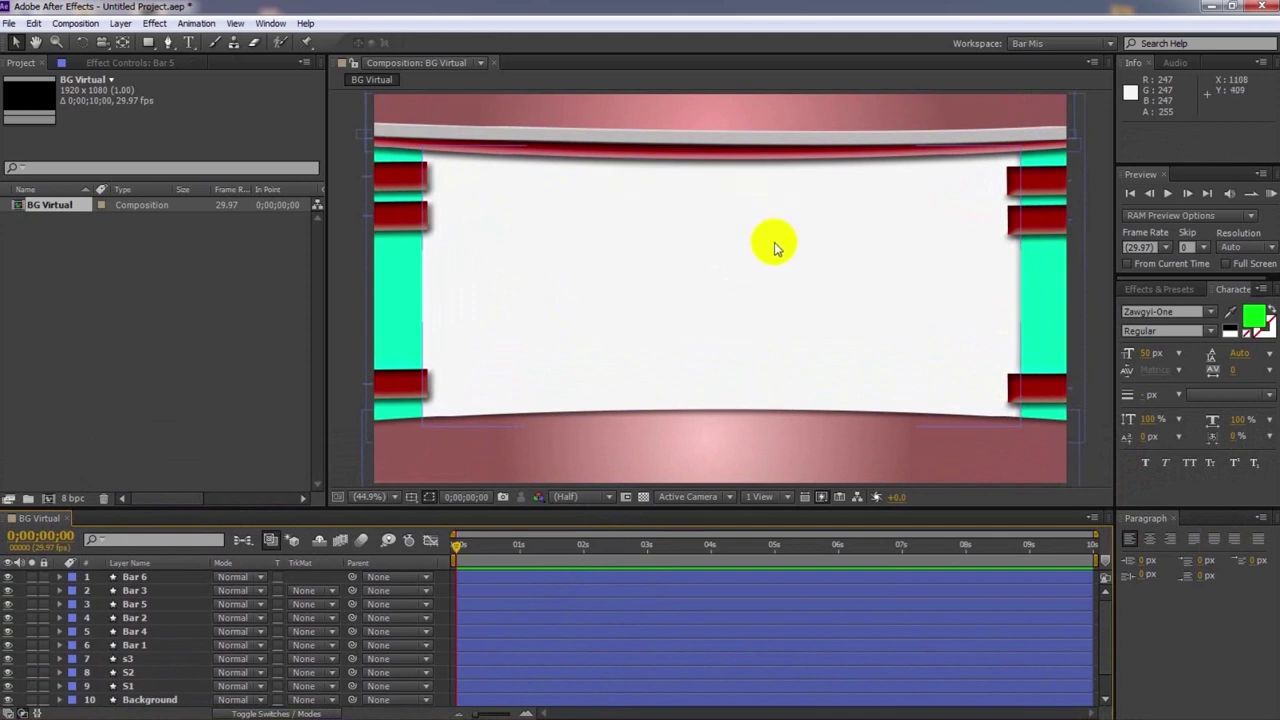
Draw an unfilled rectangle about 1225 by 456 px on the upper white wall, with a 39 px stroke
{"action": "left_click", "coordinate": [148, 43]}
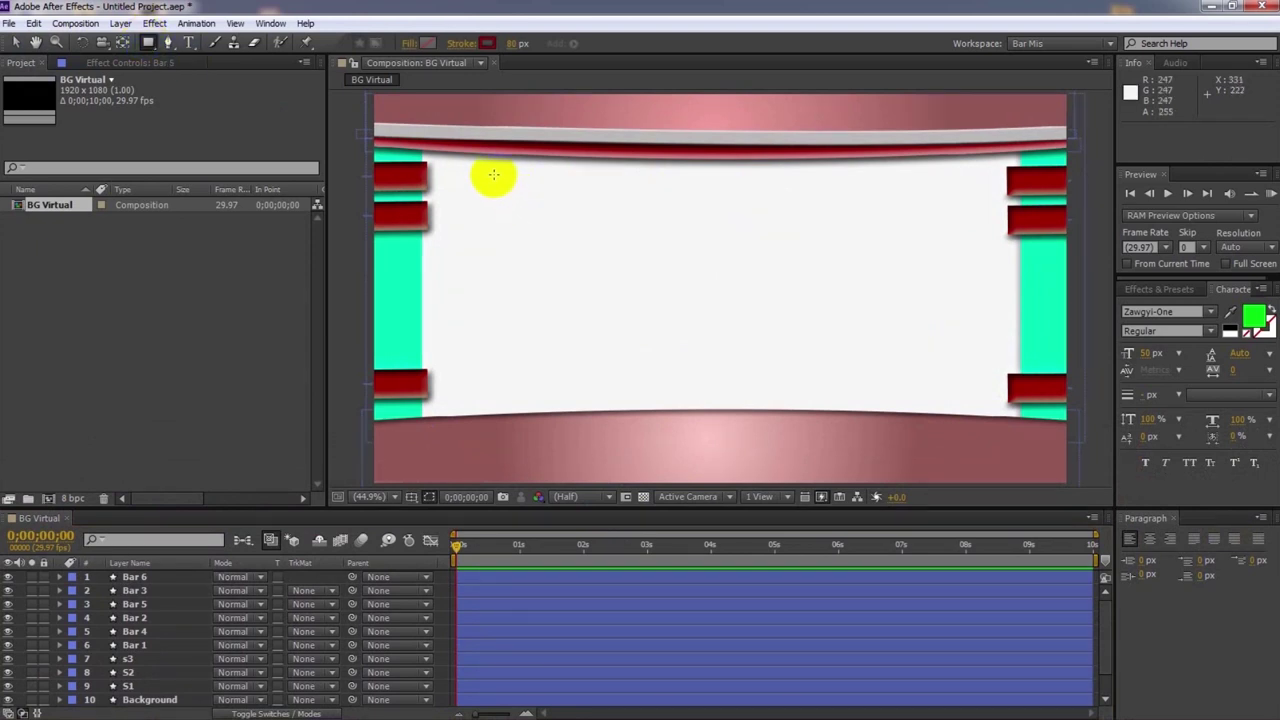
{"action": "left_click_drag", "start_coordinate": [493, 177], "coordinate": [935, 341]}
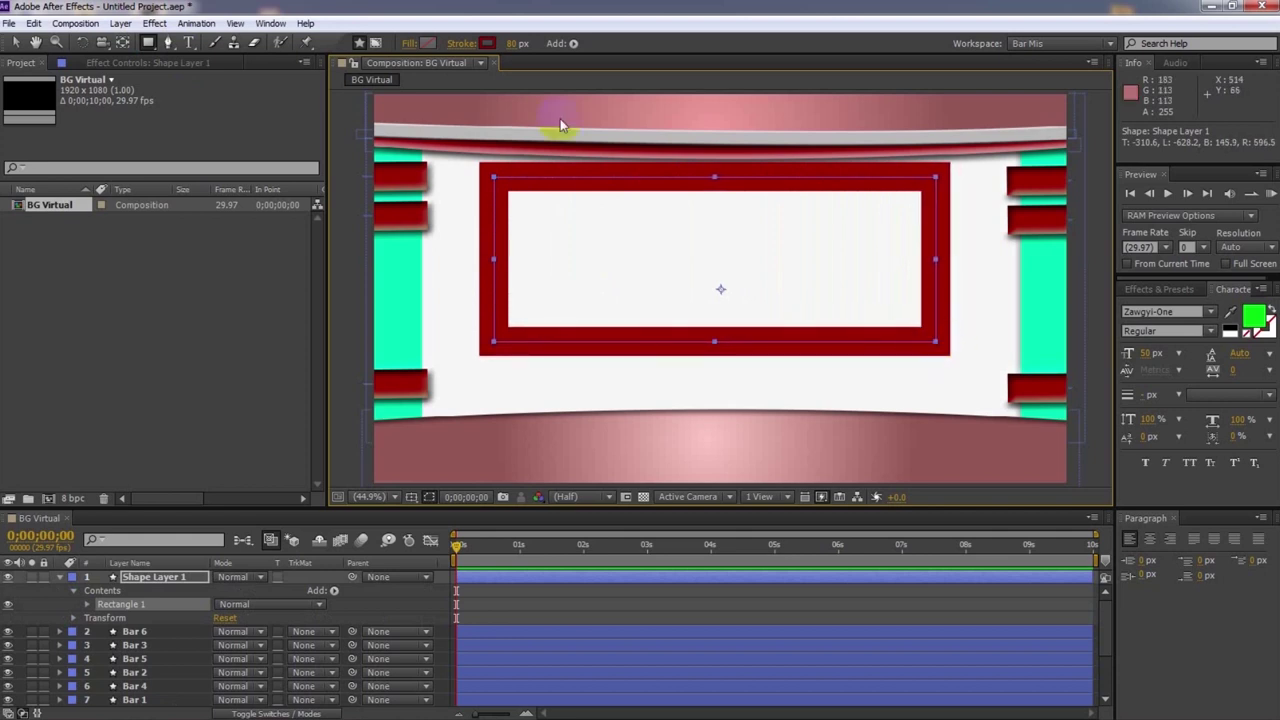
{"action": "left_click", "coordinate": [507, 47]}
{"action": "left_click_drag", "start_coordinate": [507, 47], "coordinate": [486, 46]}
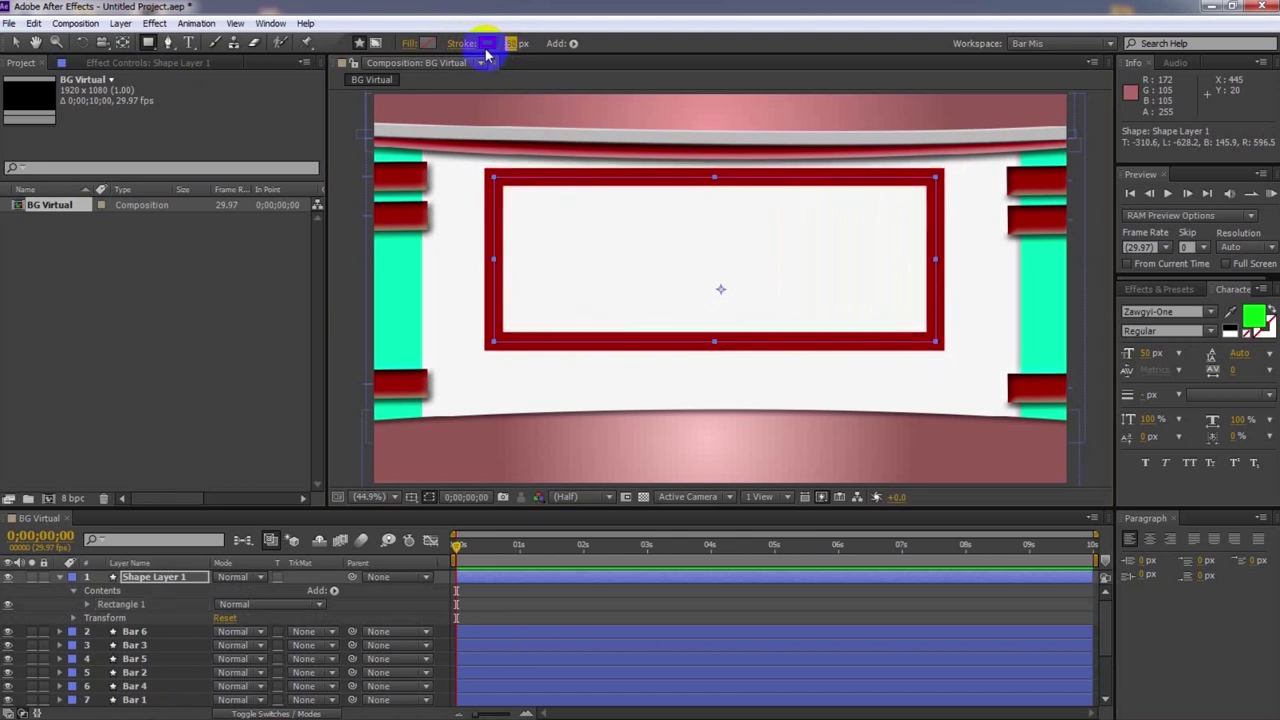
{"action": "left_click_drag", "start_coordinate": [508, 41], "coordinate": [534, 34]}
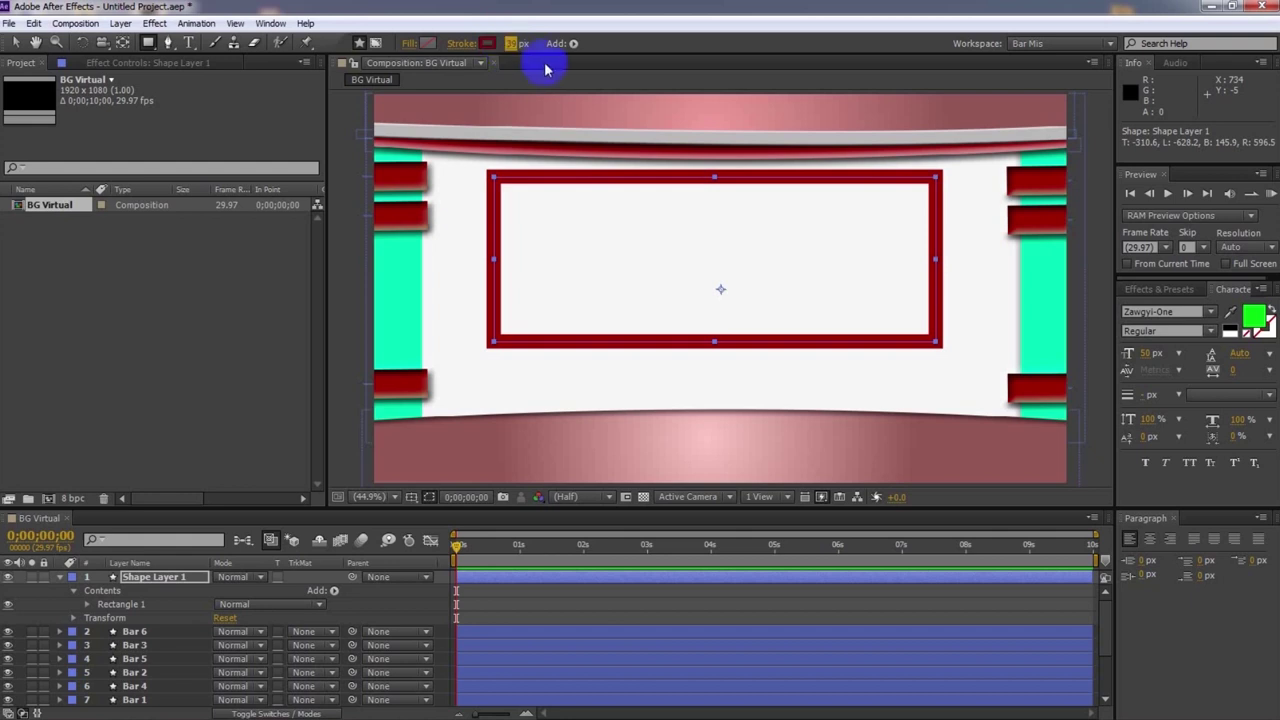
Change the stroke colour of the new wall rectangle to dark grey
{"action": "left_click", "coordinate": [486, 43]}
{"action": "mouse_move", "coordinate": [788, 374]}
{"action": "left_mouse_down"}
{"action": "mouse_move", "coordinate": [714, 409]}
{"action": "mouse_move", "coordinate": [720, 394]}
{"action": "mouse_move", "coordinate": [716, 430]}
{"action": "left_mouse_up"}
{"action": "left_click", "coordinate": [1088, 292]}
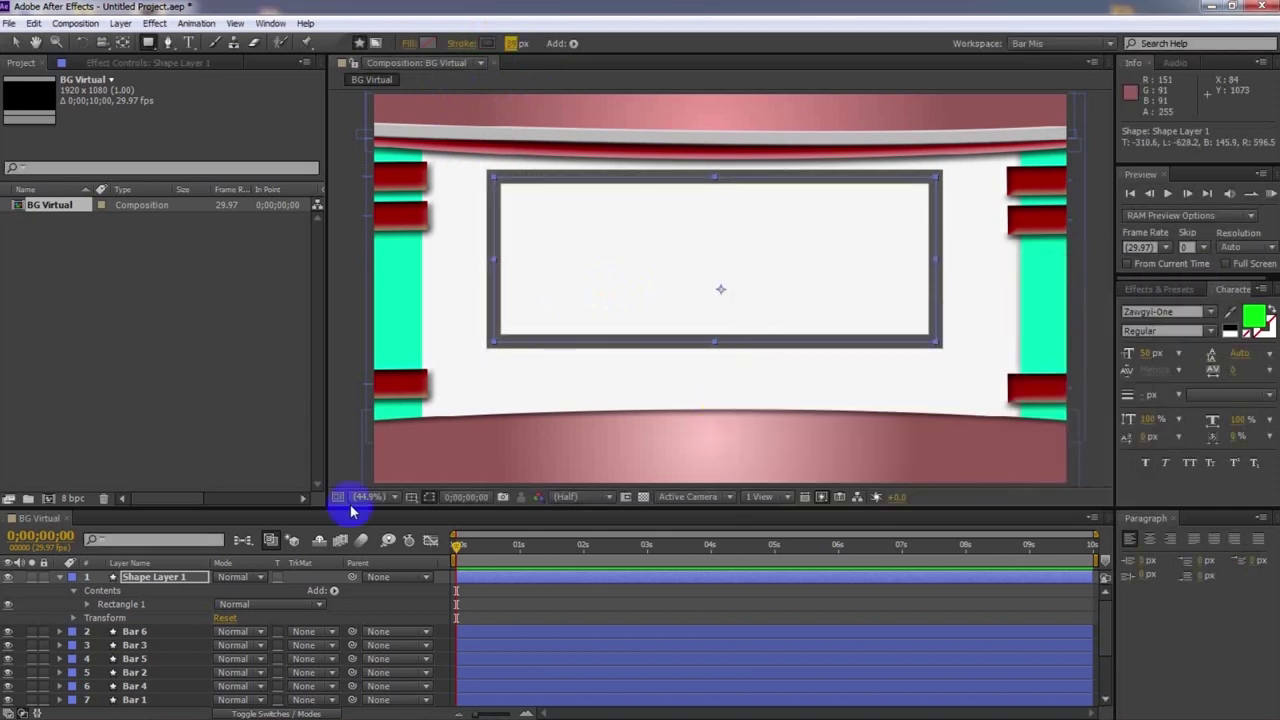
Collapse the rectangle's shape layer and rename it TV
{"action": "left_click", "coordinate": [59, 578]}
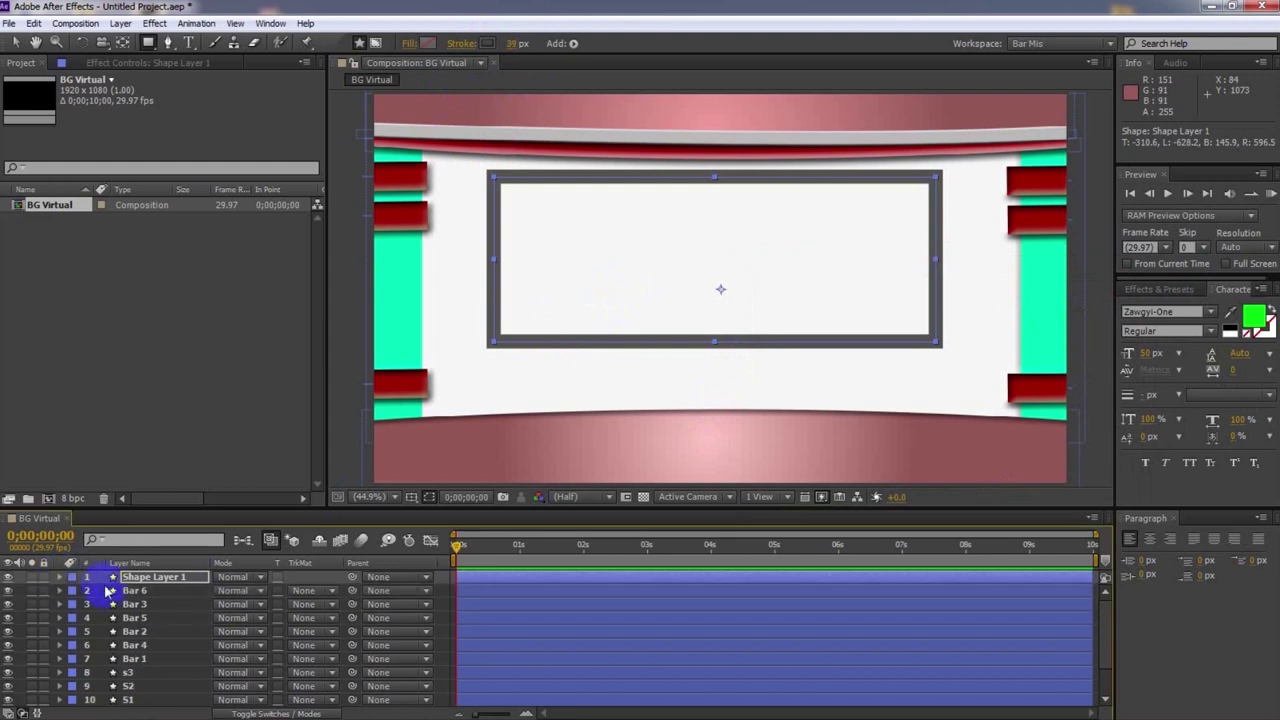
{"action": "left_click", "coordinate": [153, 582]}
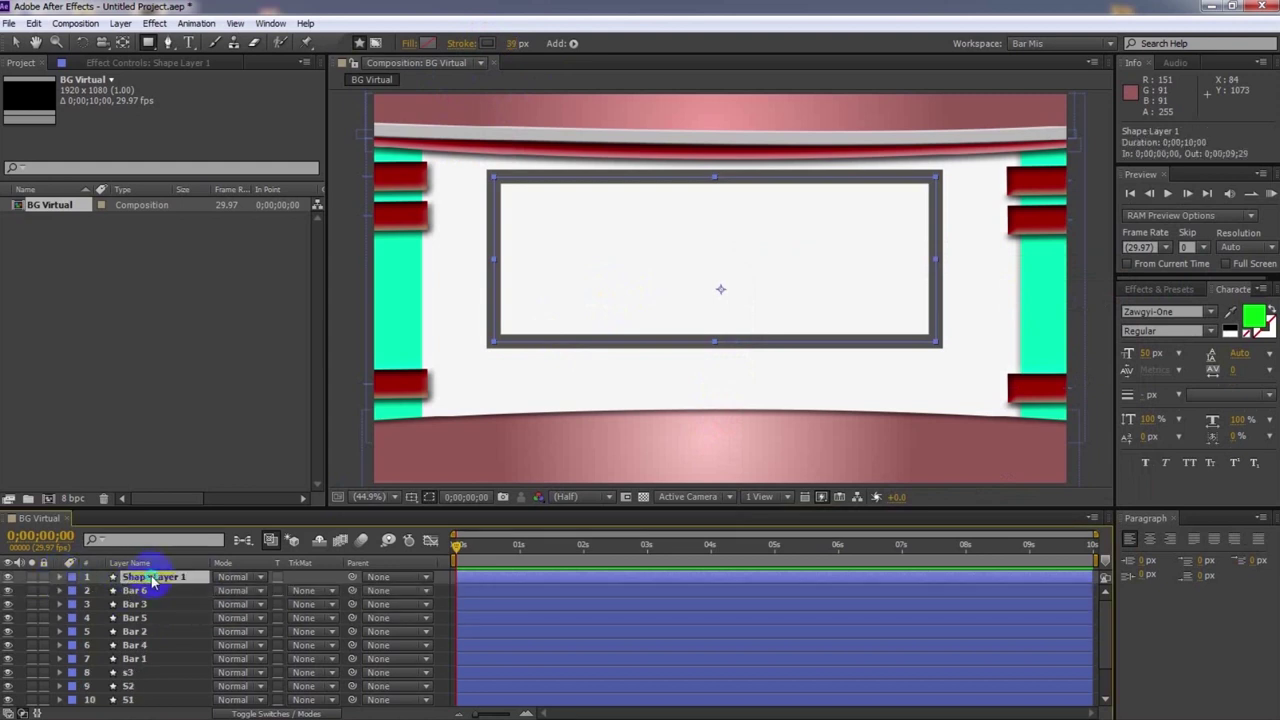
{"action": "right_click", "coordinate": [153, 582]}
{"action": "left_click", "coordinate": [200, 706]}
{"action": "type", "text": "TV"}
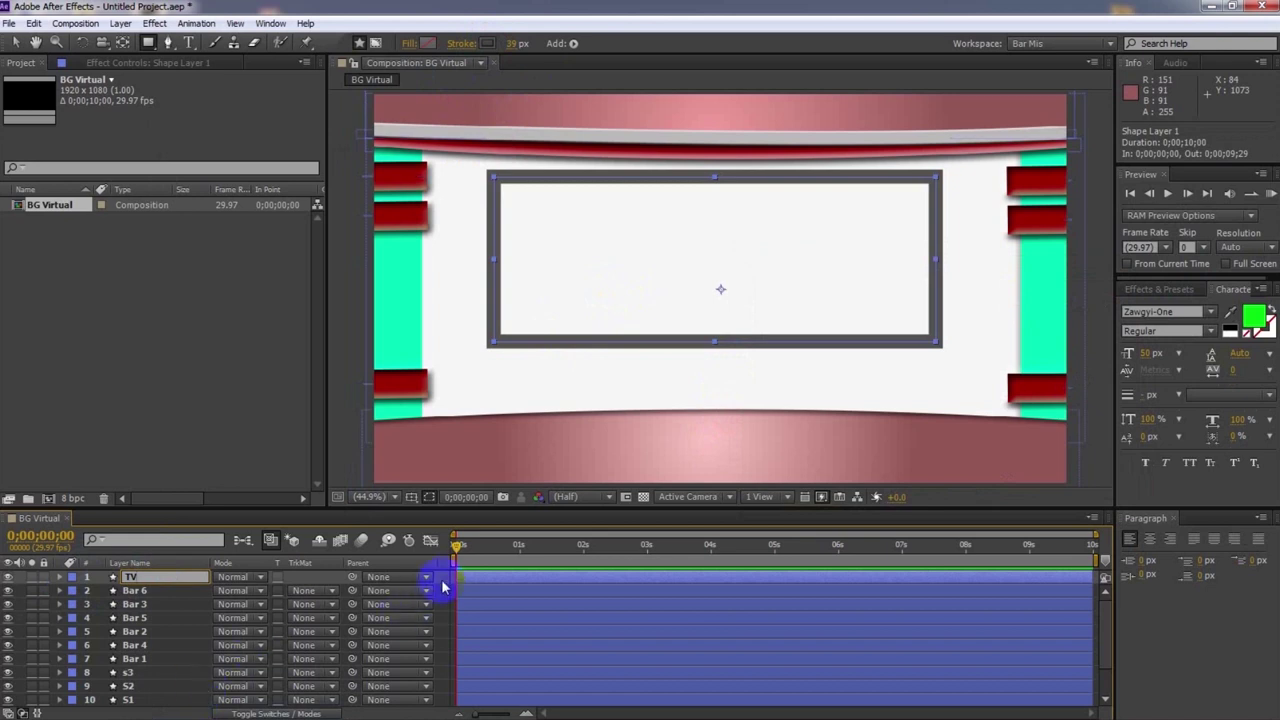
{"action": "left_click", "coordinate": [484, 545]}
{"action": "left_click", "coordinate": [491, 577]}
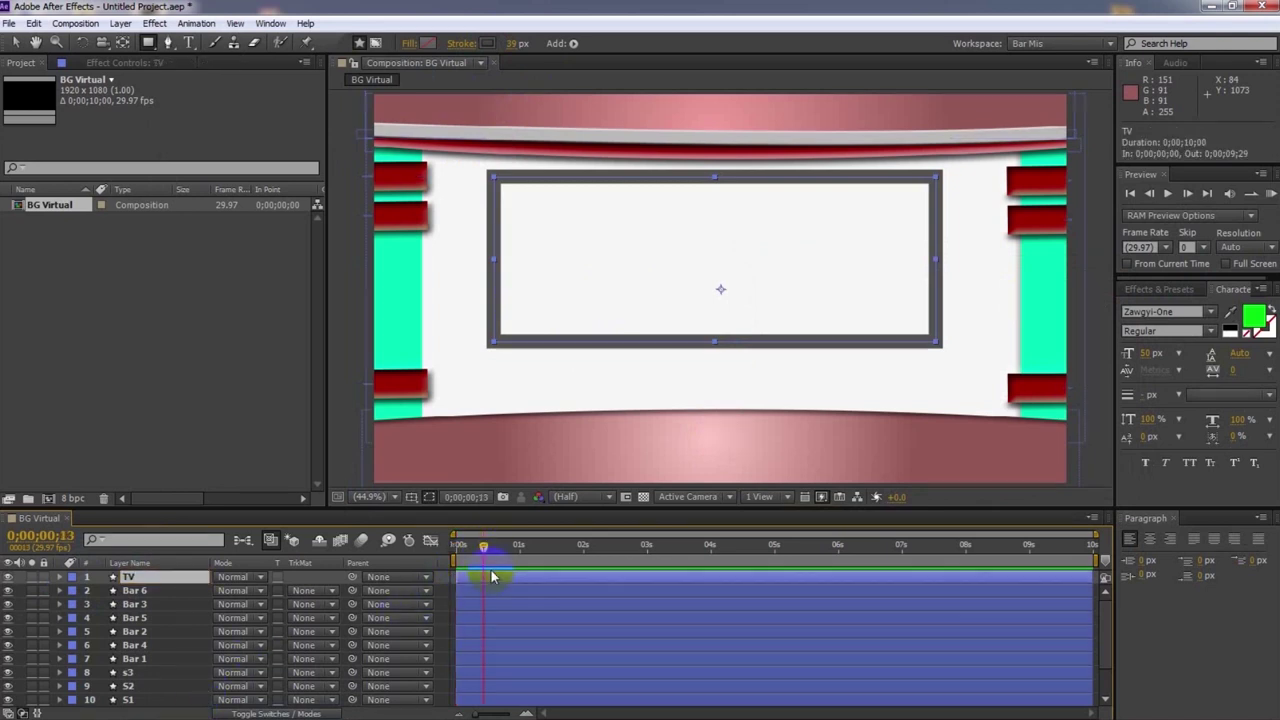
Add a Bevel and Emboss layer style to the TV layer
{"action": "right_click", "coordinate": [175, 582]}
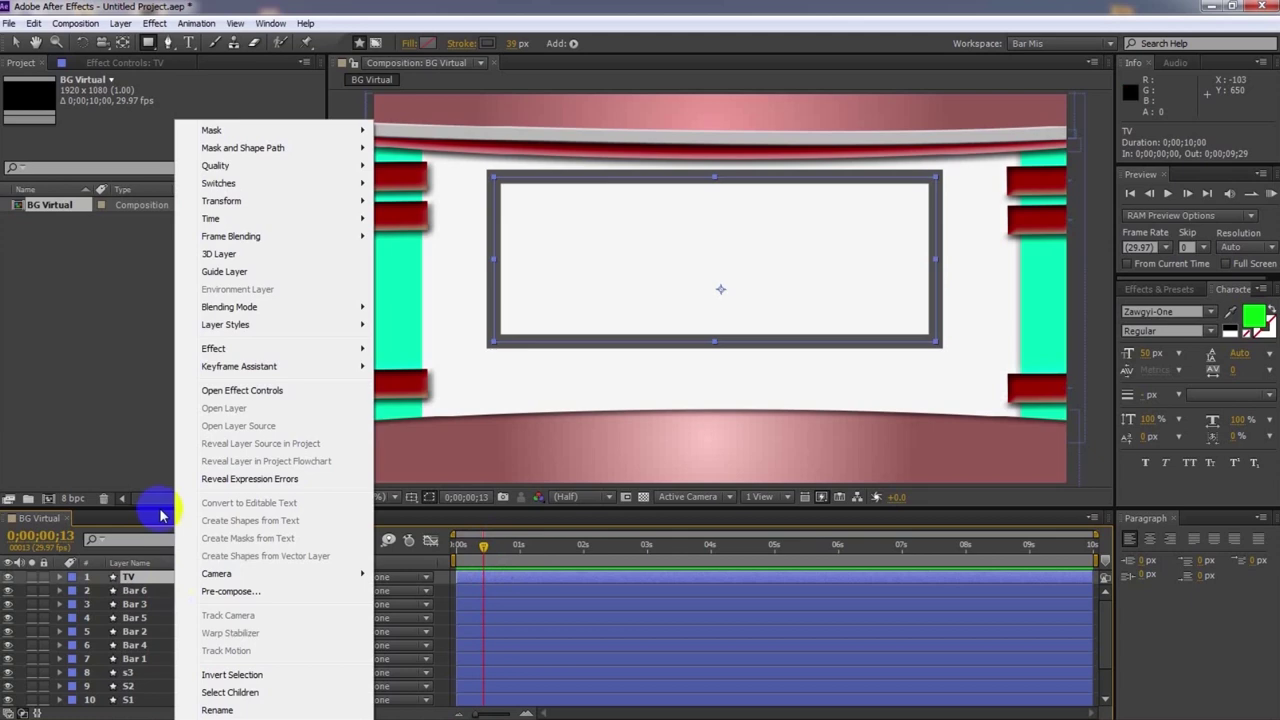
{"action": "mouse_move", "coordinate": [226, 326]}
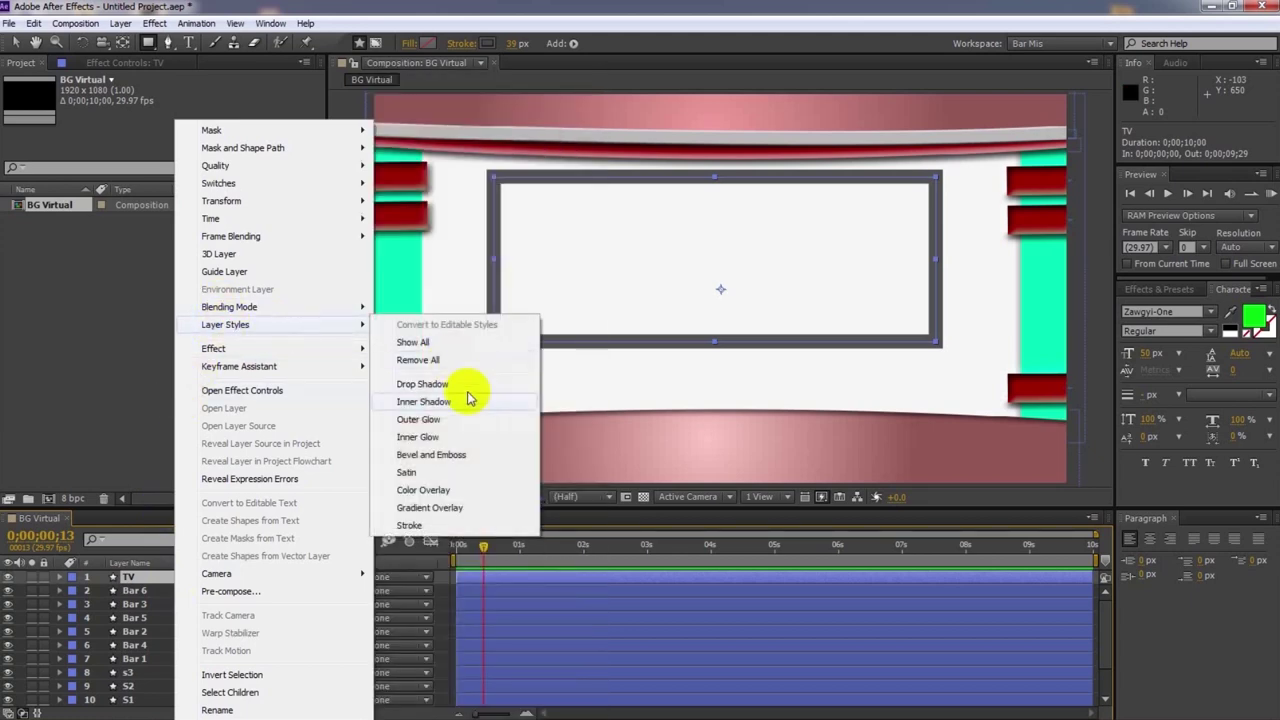
{"action": "left_click", "coordinate": [437, 458]}
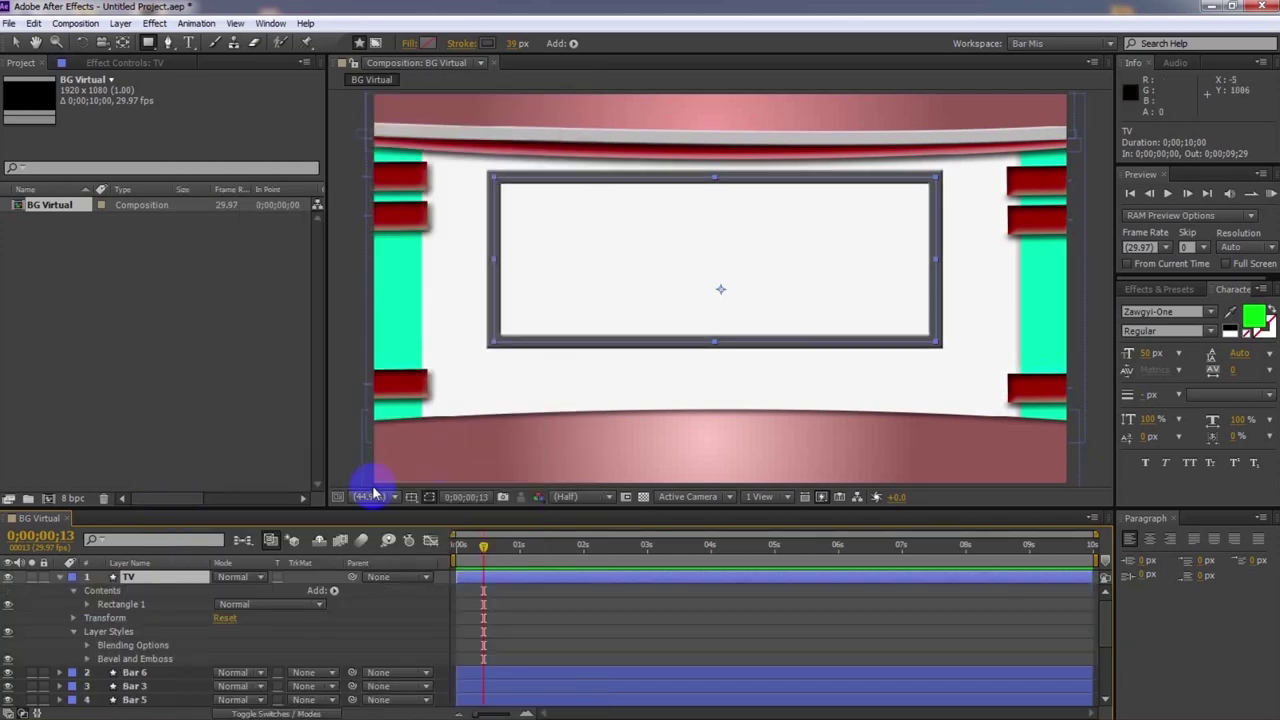
Set the TV layer's Bevel and Emboss Size to 11 and Soften to 2.7, leaving the layer selected
{"action": "left_click", "coordinate": [87, 659]}
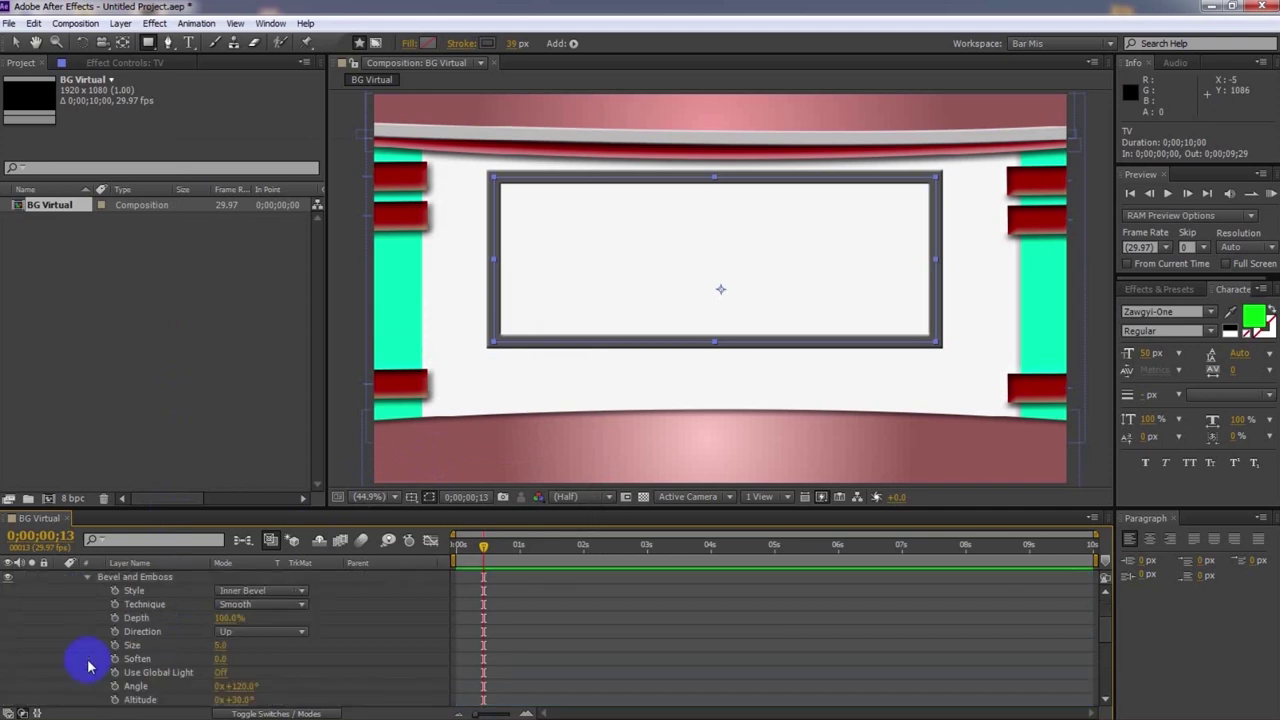
{"action": "left_click_drag", "start_coordinate": [219, 646], "coordinate": [225, 647]}
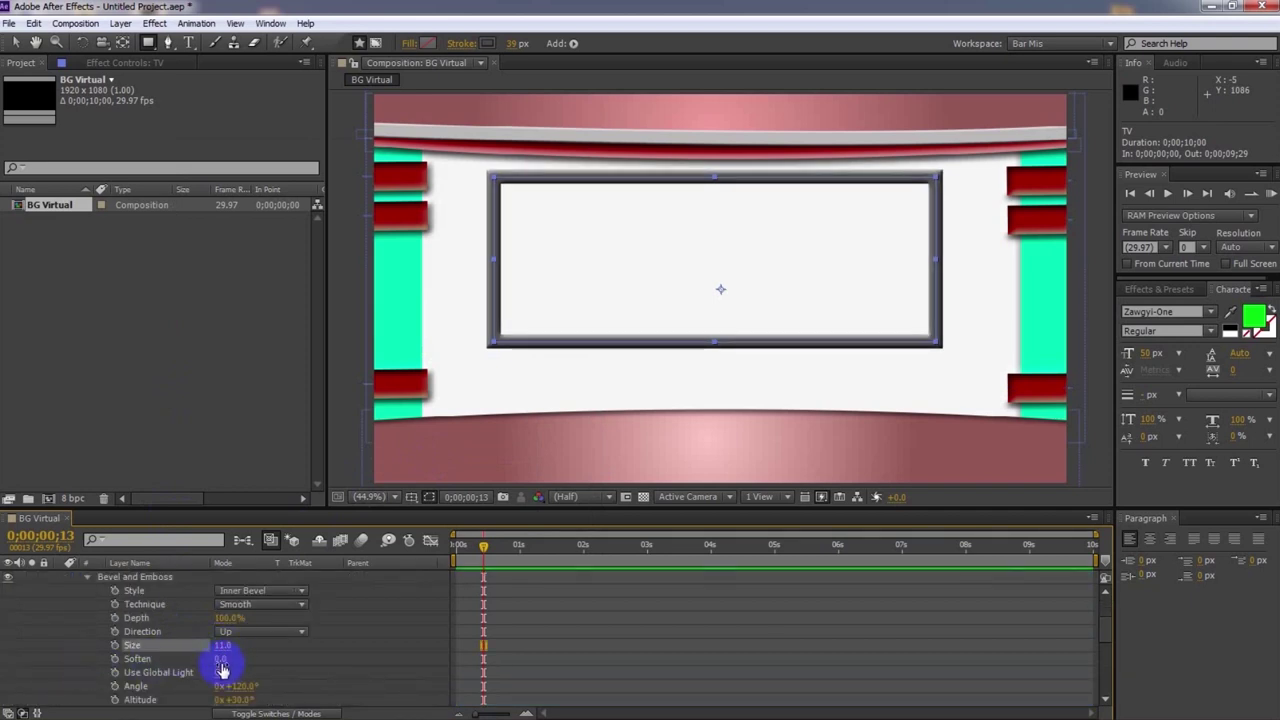
{"action": "left_click_drag", "start_coordinate": [221, 660], "coordinate": [226, 660]}
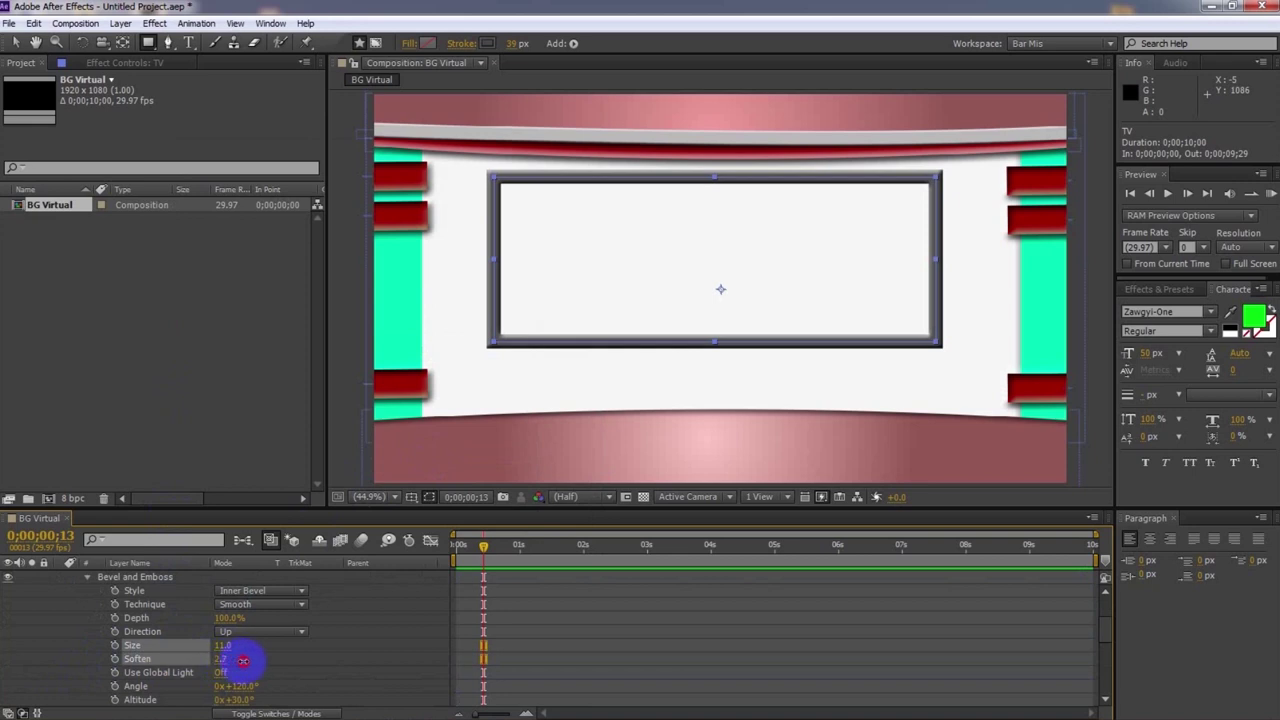
{"action": "left_click", "coordinate": [688, 638]}
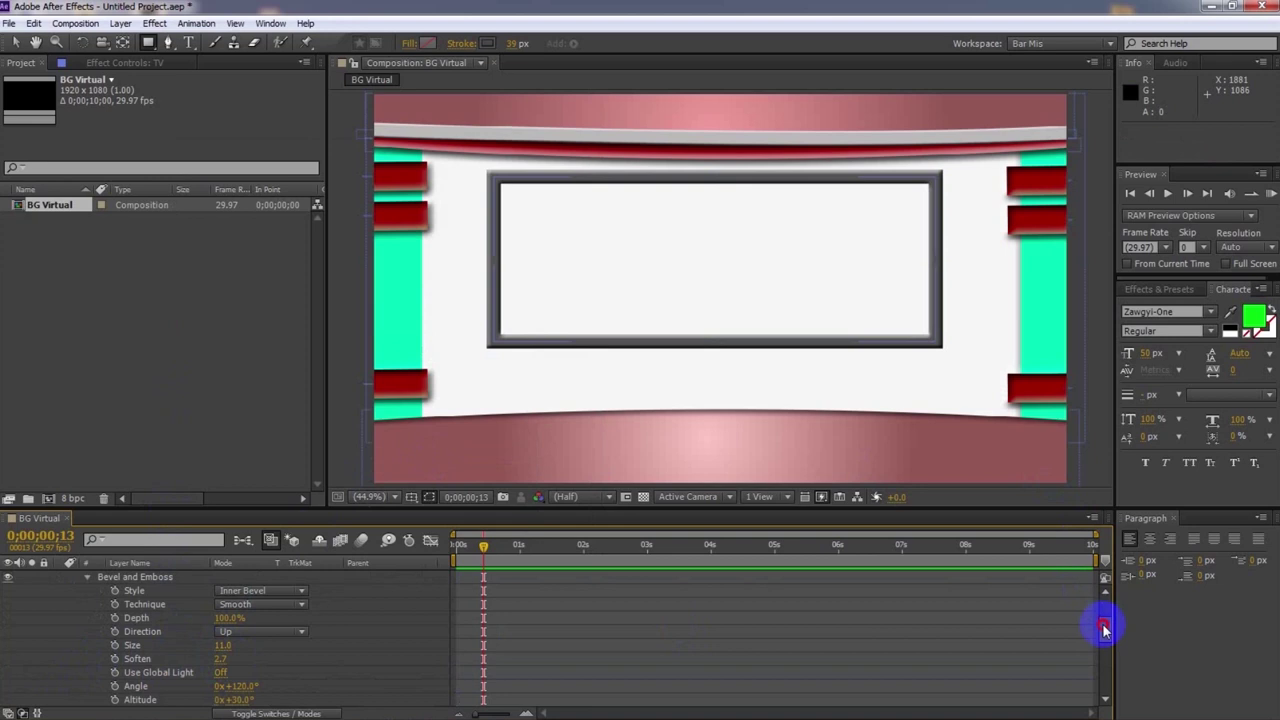
{"action": "left_click_drag", "start_coordinate": [1104, 623], "coordinate": [1106, 594]}
{"action": "left_click", "coordinate": [1080, 579]}
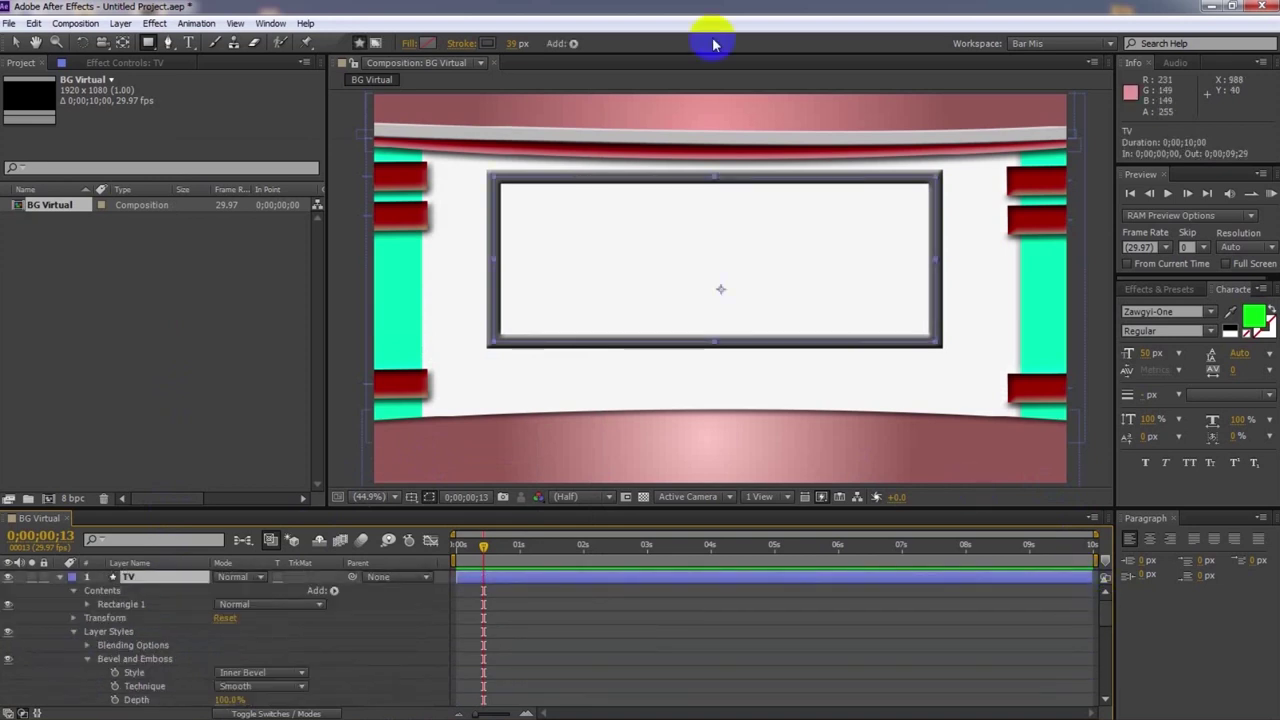
Change the TV frame's stroke colour to near-black
{"action": "left_click", "coordinate": [488, 43]}
{"action": "left_click_drag", "start_coordinate": [750, 423], "coordinate": [752, 461]}
{"action": "left_click", "coordinate": [1100, 289]}
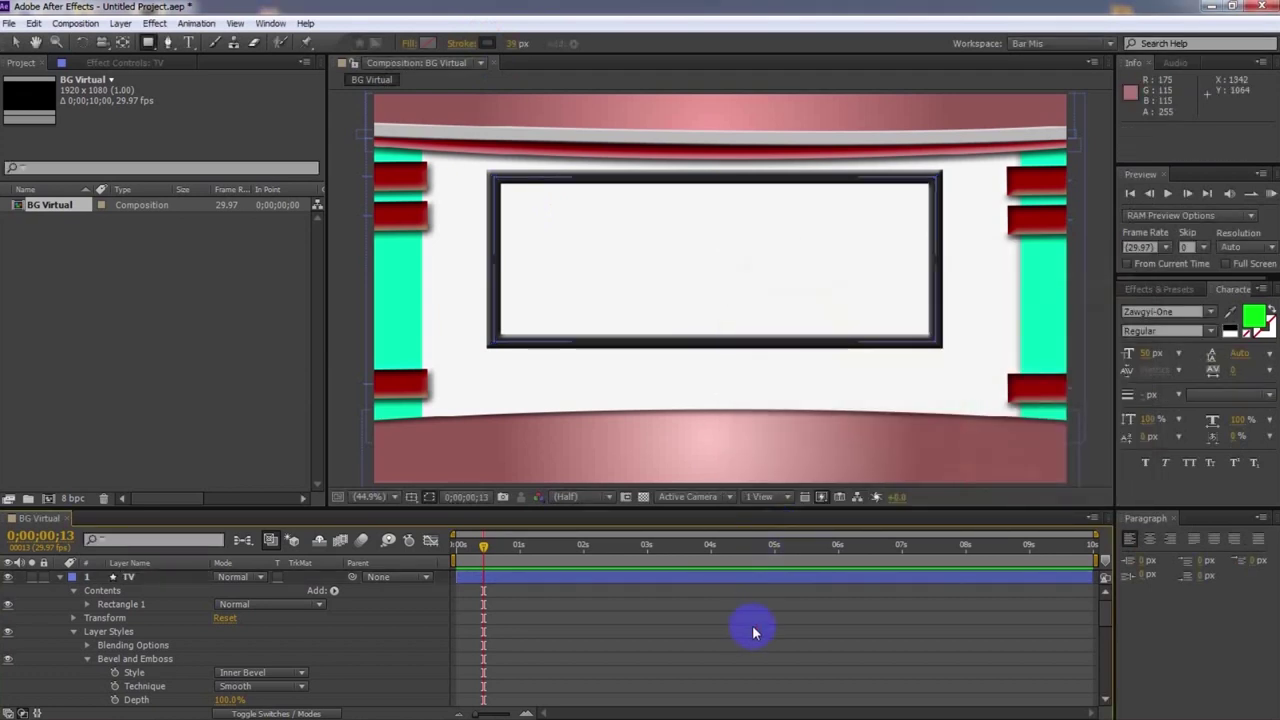
Scale the TV frame horizontally to 97% with the Selection tool, keeping its height at 100%, and deselect it
{"action": "left_click", "coordinate": [16, 42]}
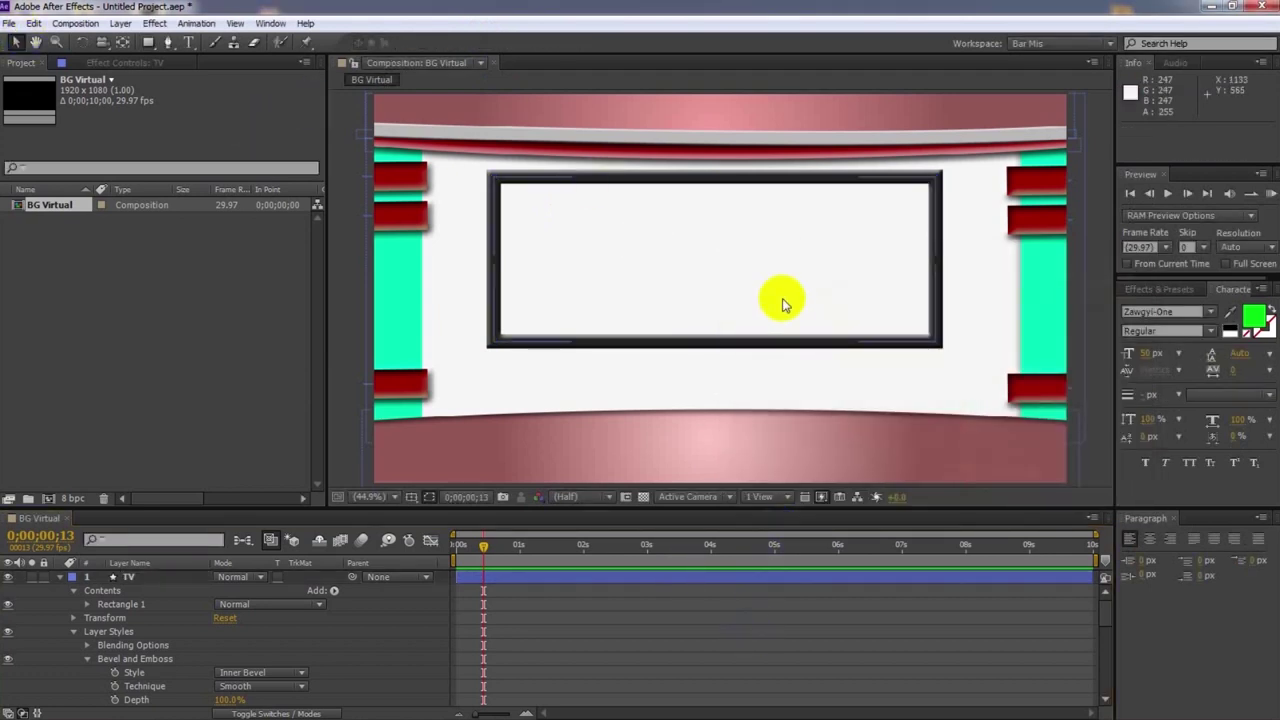
{"action": "left_click", "coordinate": [853, 344]}
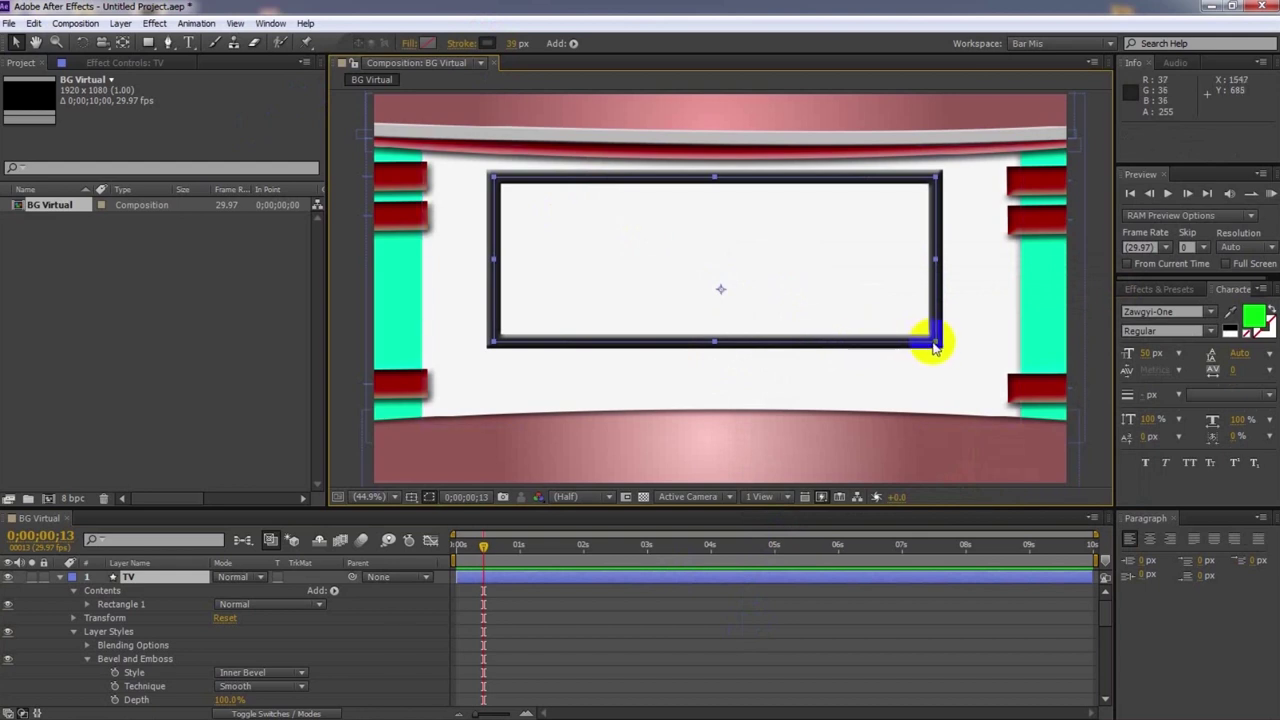
{"action": "left_click_drag", "start_coordinate": [935, 343], "coordinate": [928, 345]}
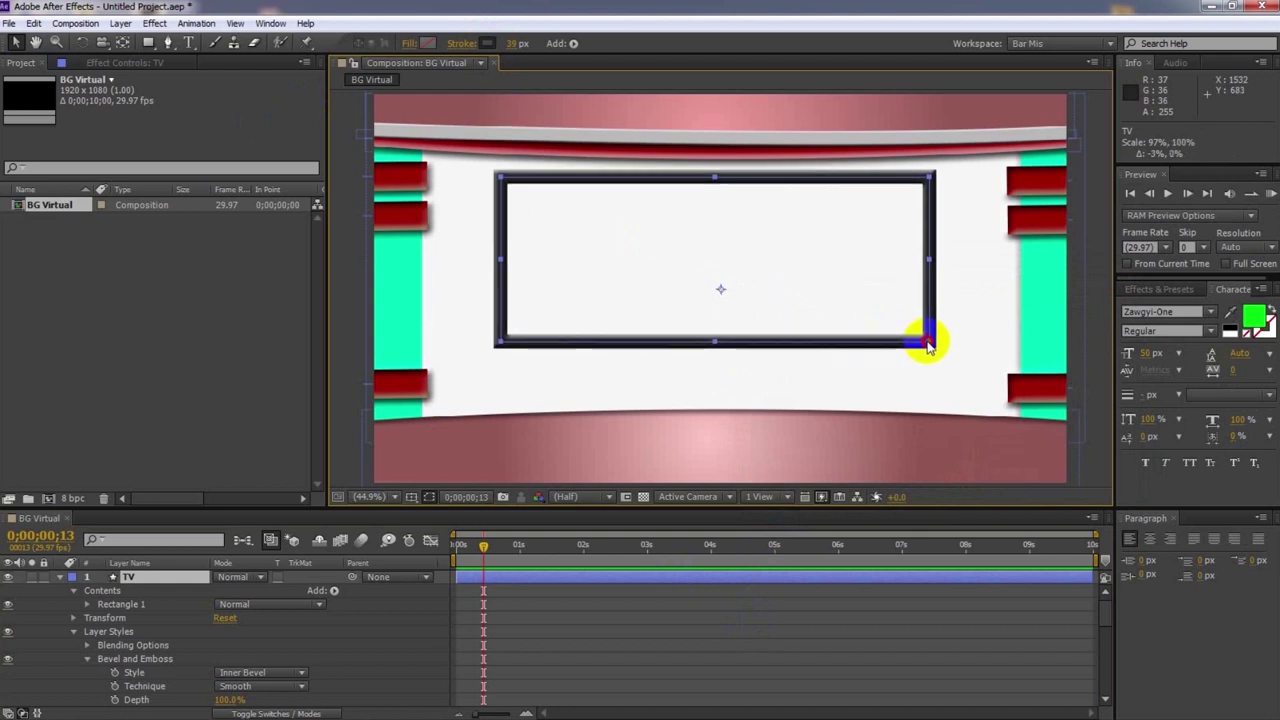
{"action": "left_click_drag", "start_coordinate": [927, 345], "coordinate": [903, 343]}
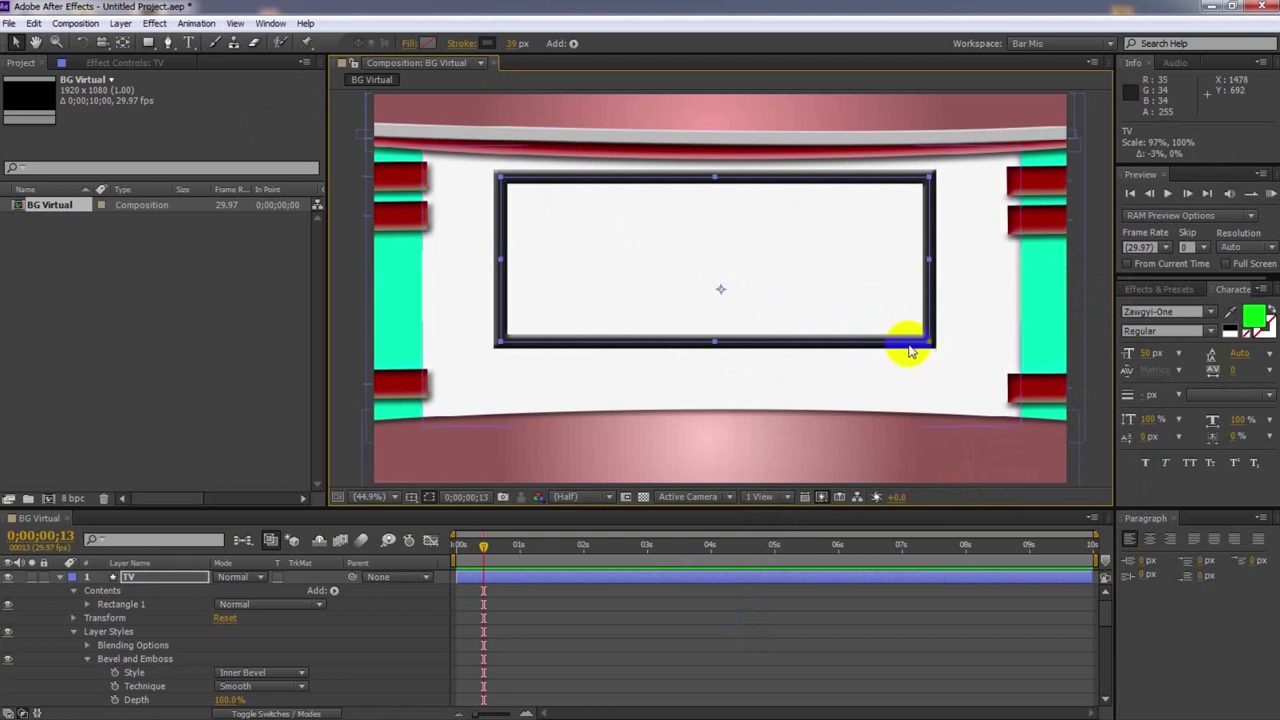
{"action": "left_click", "coordinate": [773, 622]}
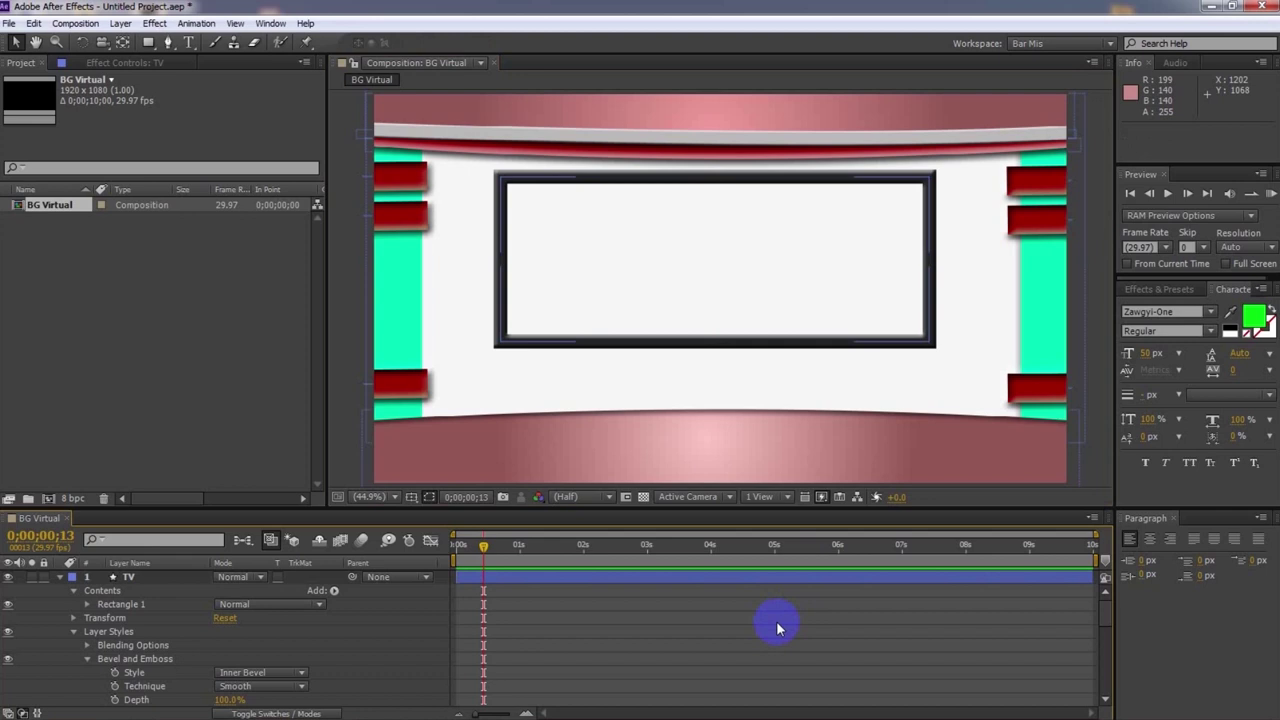
Thin the TV frame's stroke, trying 20 px and settling on 23 px, and deselect the layer
{"action": "left_click", "coordinate": [728, 577]}
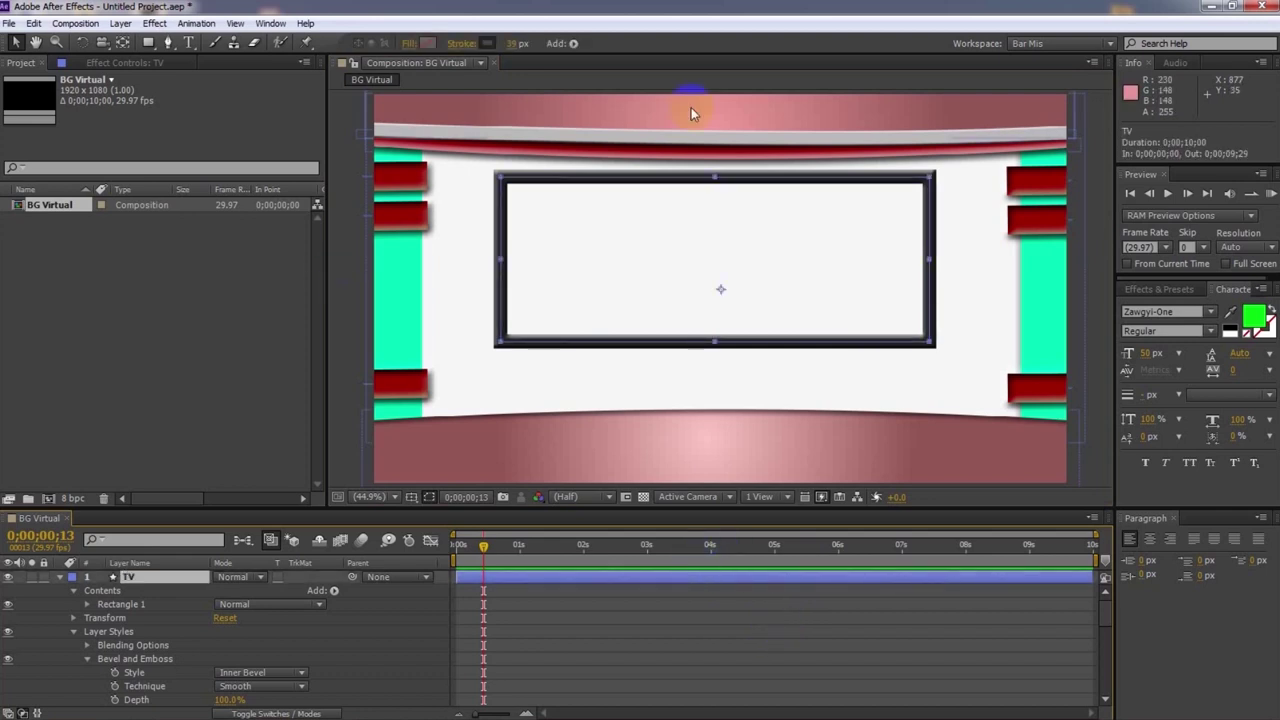
{"action": "left_click", "coordinate": [513, 42]}
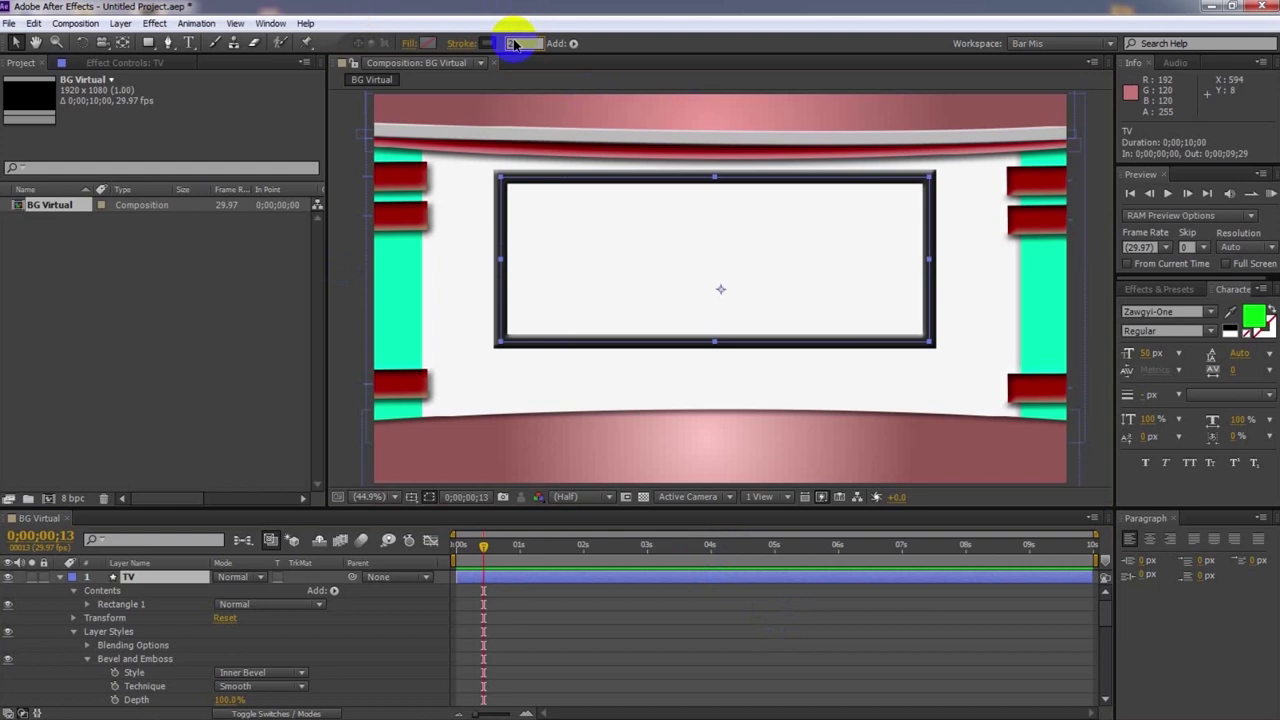
{"action": "type", "text": "20"}
{"action": "key", "text": "Return"}
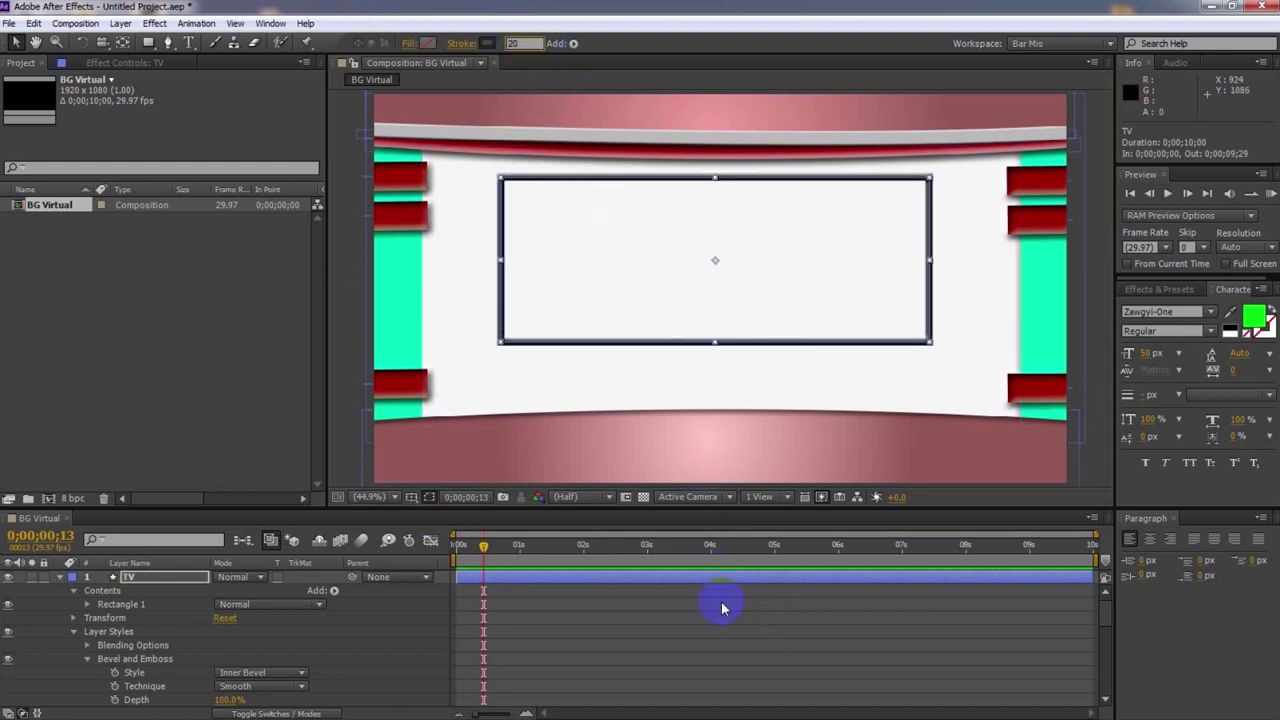
{"action": "left_click", "coordinate": [516, 43]}
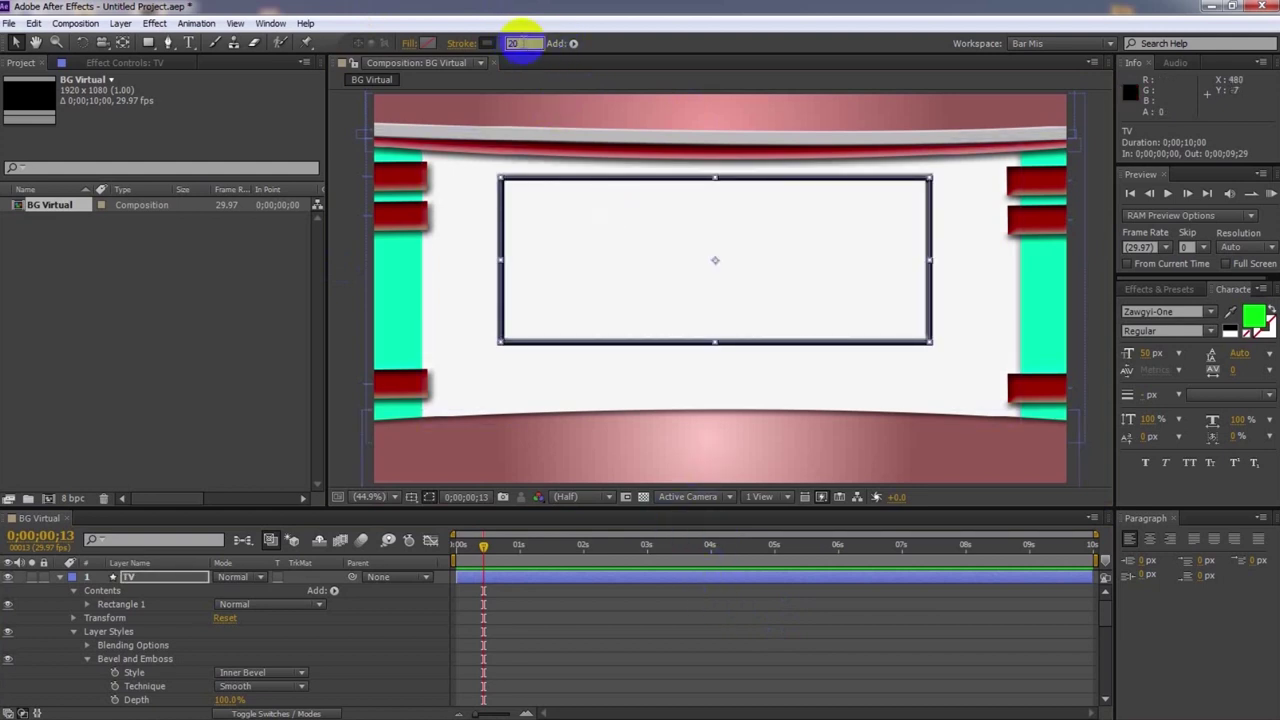
{"action": "type", "text": "20"}
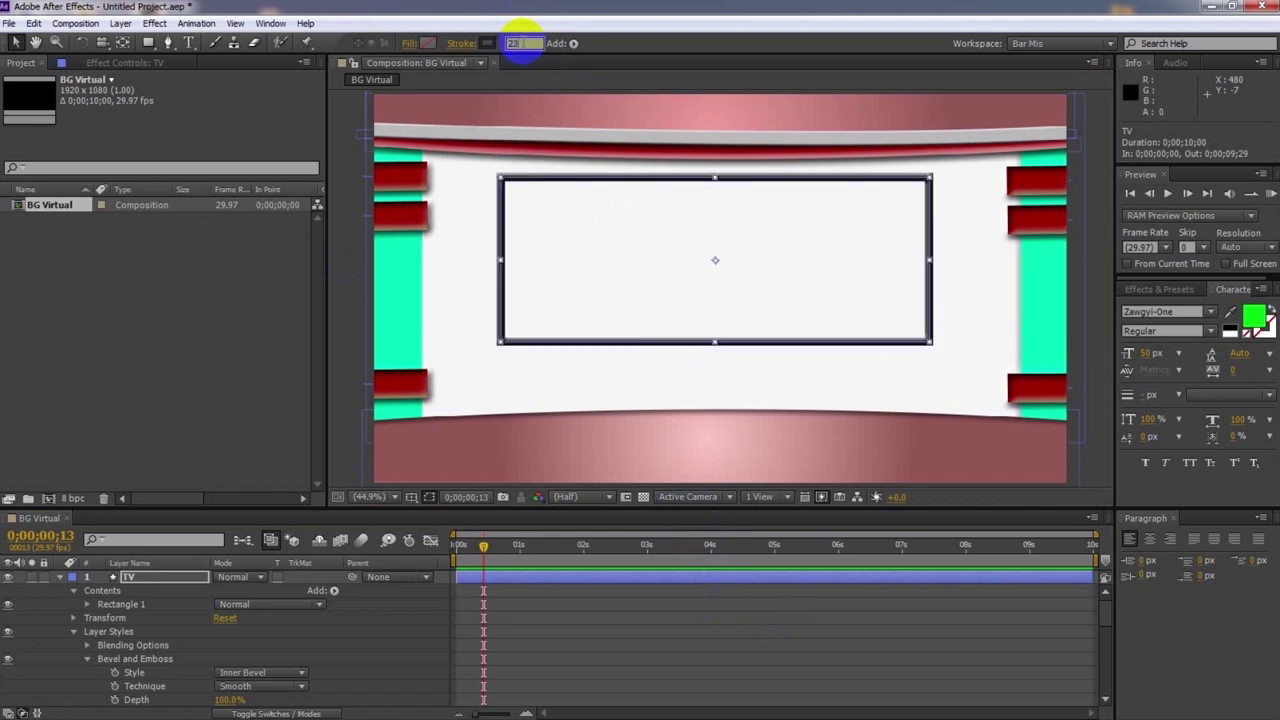
{"action": "left_click", "coordinate": [703, 630]}
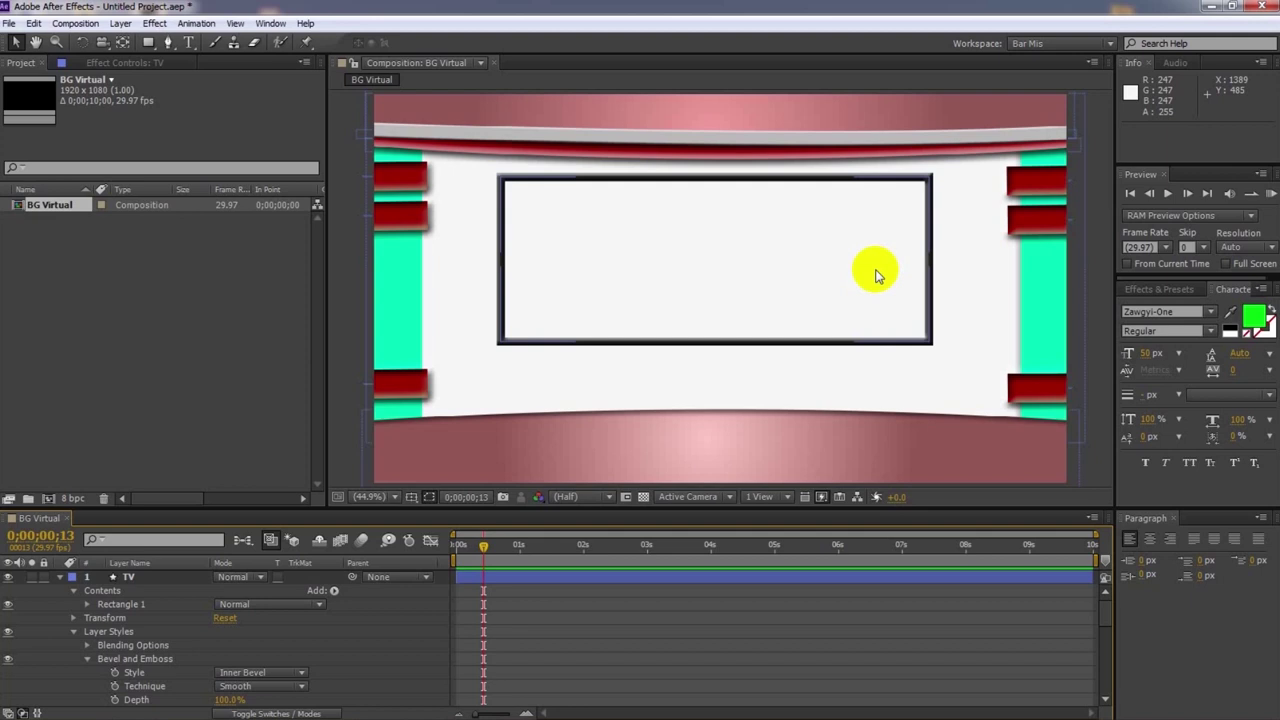
Collapse the TV layer and temporarily enlarge the timeline to review the full layer stack
{"action": "left_click", "coordinate": [59, 578]}
{"action": "left_click", "coordinate": [503, 550]}
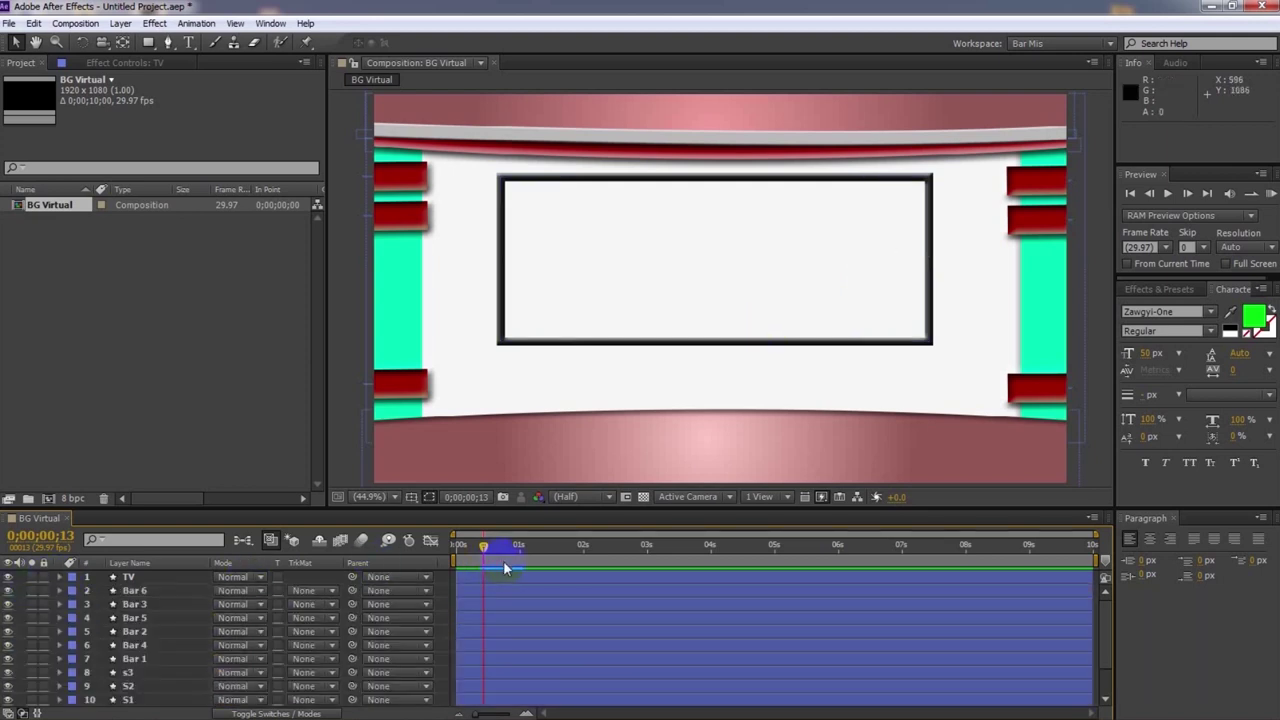
{"action": "left_click", "coordinate": [519, 520]}
{"action": "left_click_drag", "start_coordinate": [518, 511], "coordinate": [523, 428]}
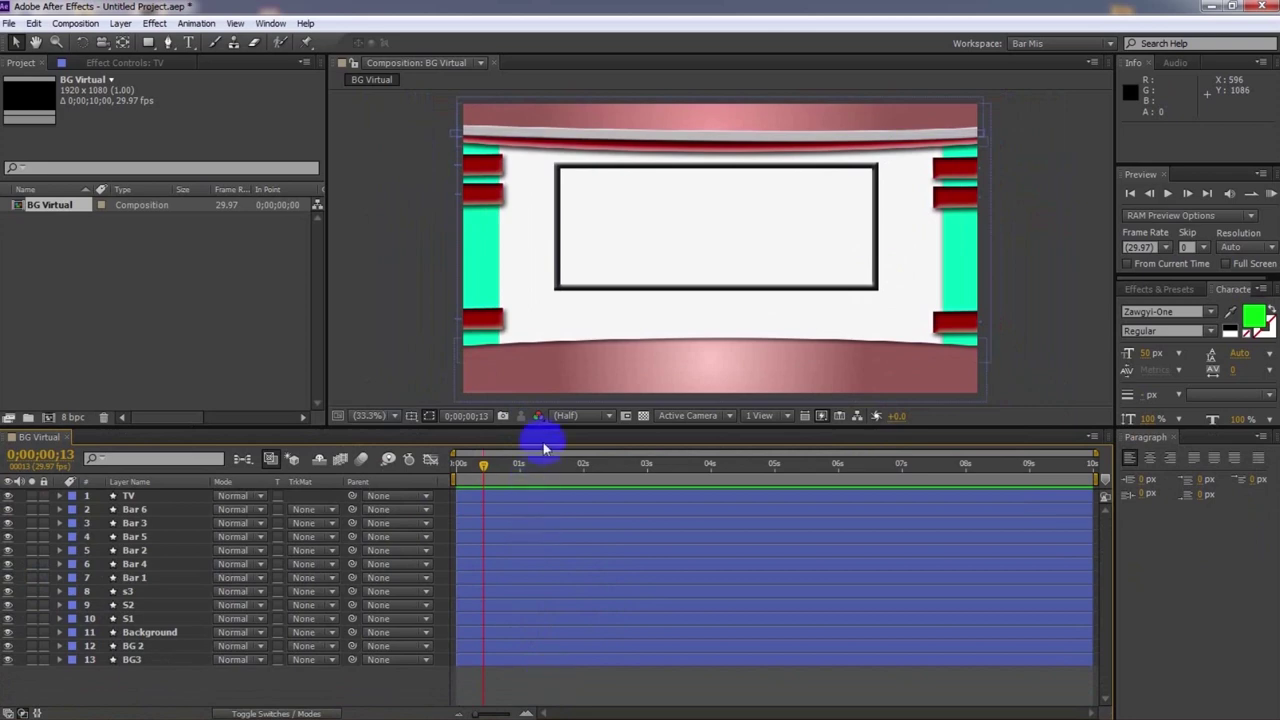
{"action": "left_click_drag", "start_coordinate": [543, 425], "coordinate": [534, 520]}
Draw a straight horizontal line with the Pen tool just below the TV frame, spanning its width, and make its stroke dark red
{"action": "left_click", "coordinate": [169, 45]}
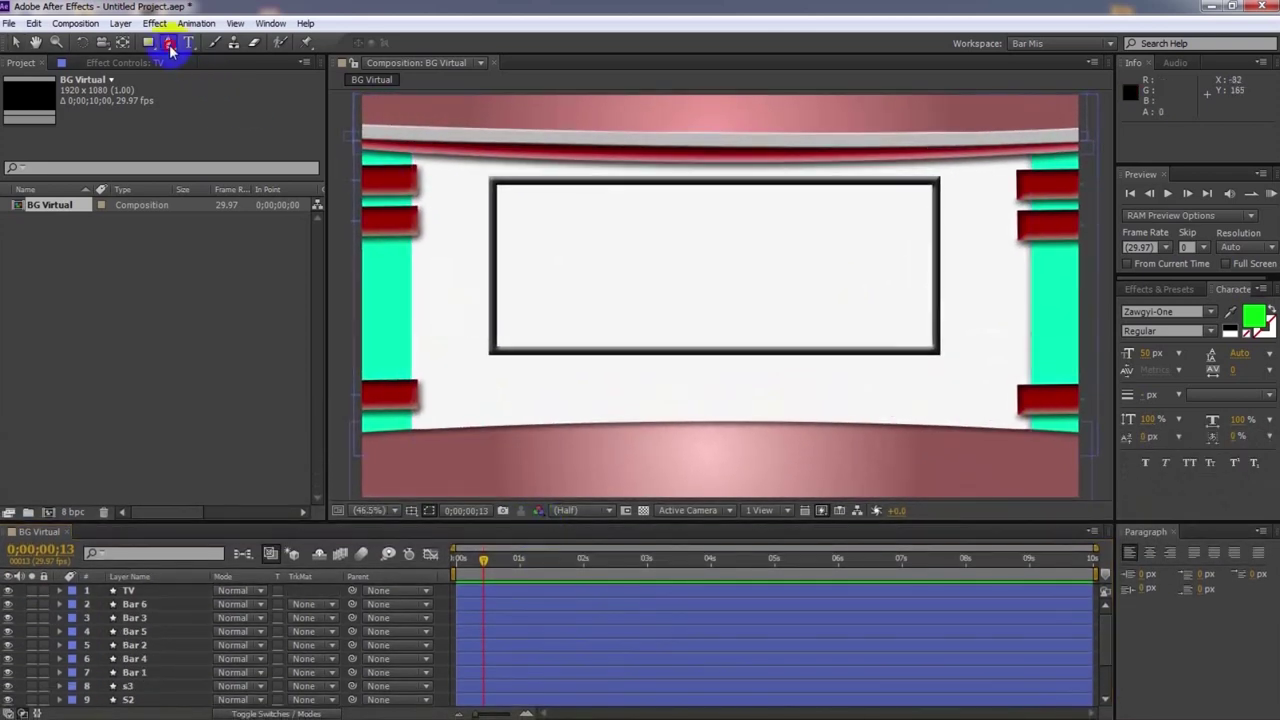
{"action": "left_click", "coordinate": [488, 369]}
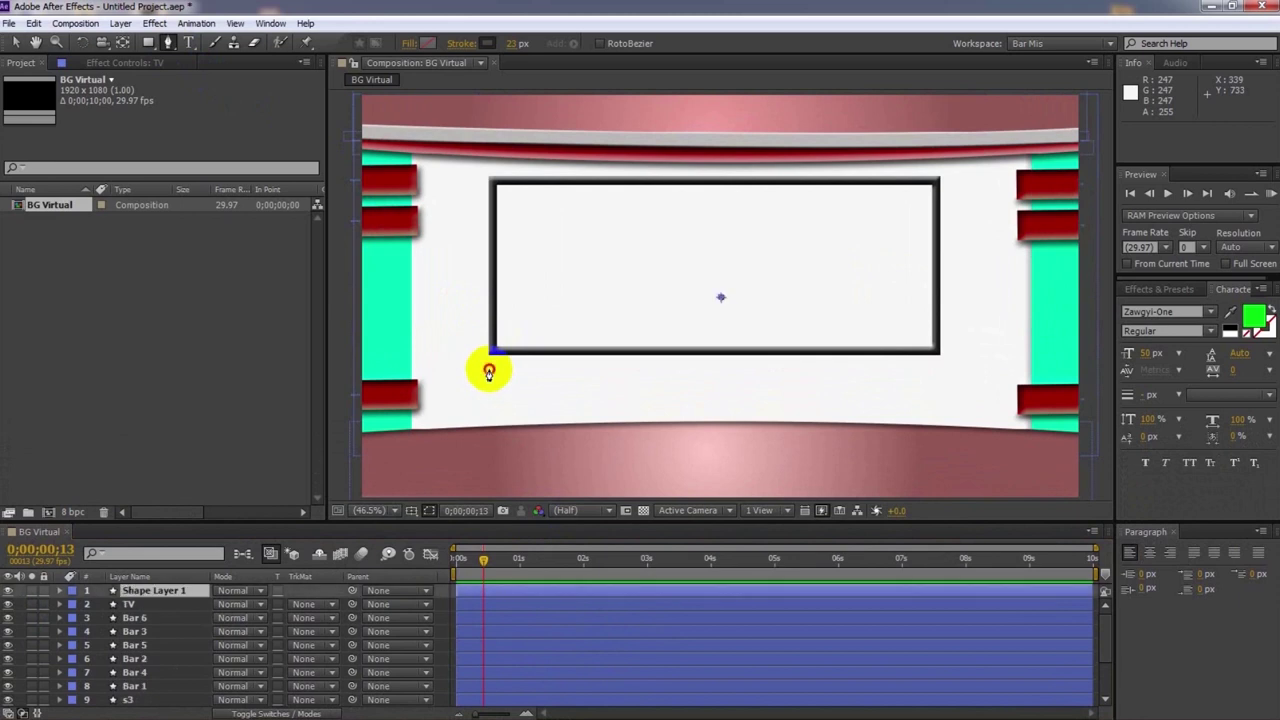
{"action": "left_click", "coordinate": [939, 369]}
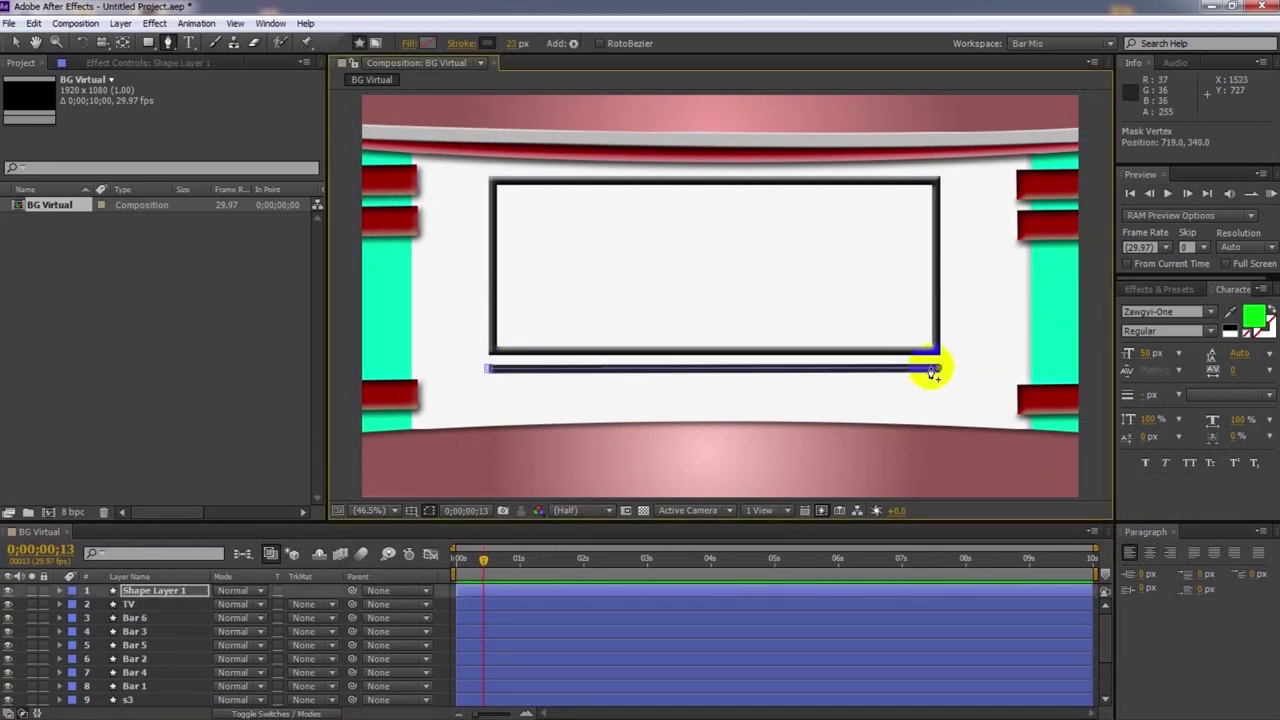
{"action": "left_click", "coordinate": [487, 43]}
{"action": "mouse_move", "coordinate": [832, 356]}
{"action": "left_mouse_down"}
{"action": "mouse_move", "coordinate": [891, 314]}
{"action": "mouse_move", "coordinate": [951, 354]}
{"action": "left_mouse_up"}
{"action": "left_click", "coordinate": [1100, 289]}
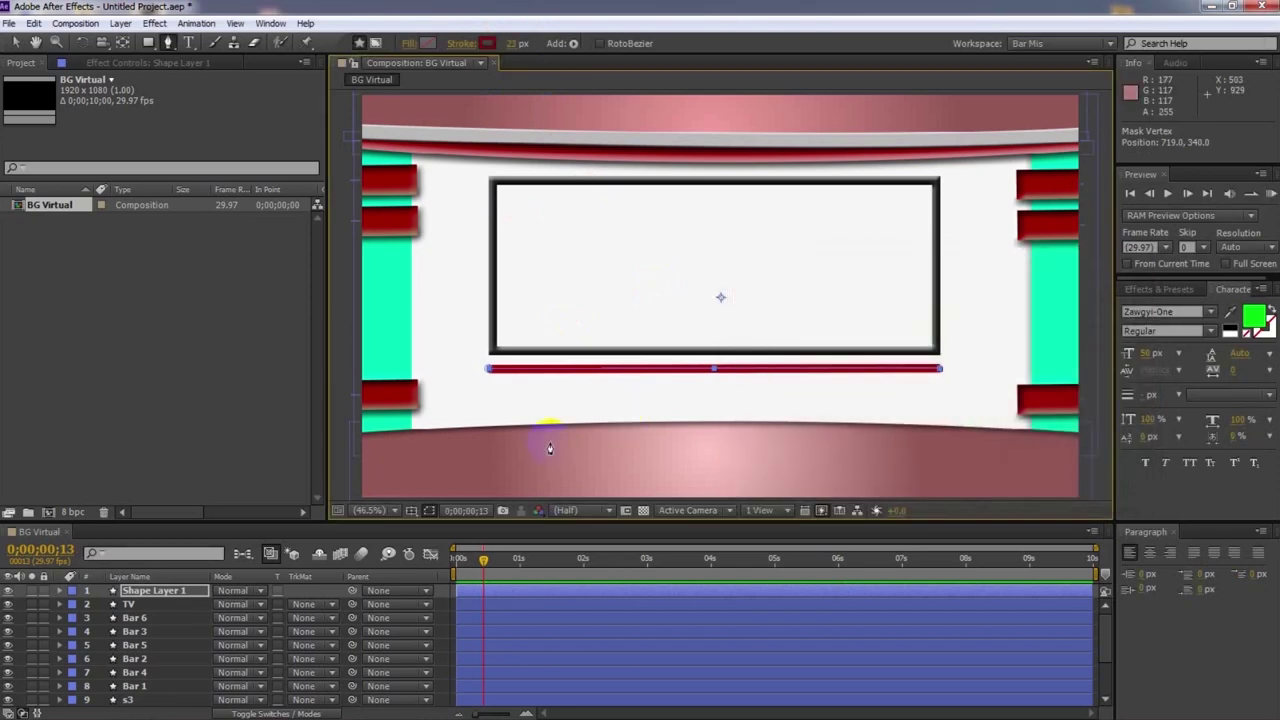
Add a Bevel and Emboss layer style to the new red line's shape layer
{"action": "right_click", "coordinate": [158, 591]}
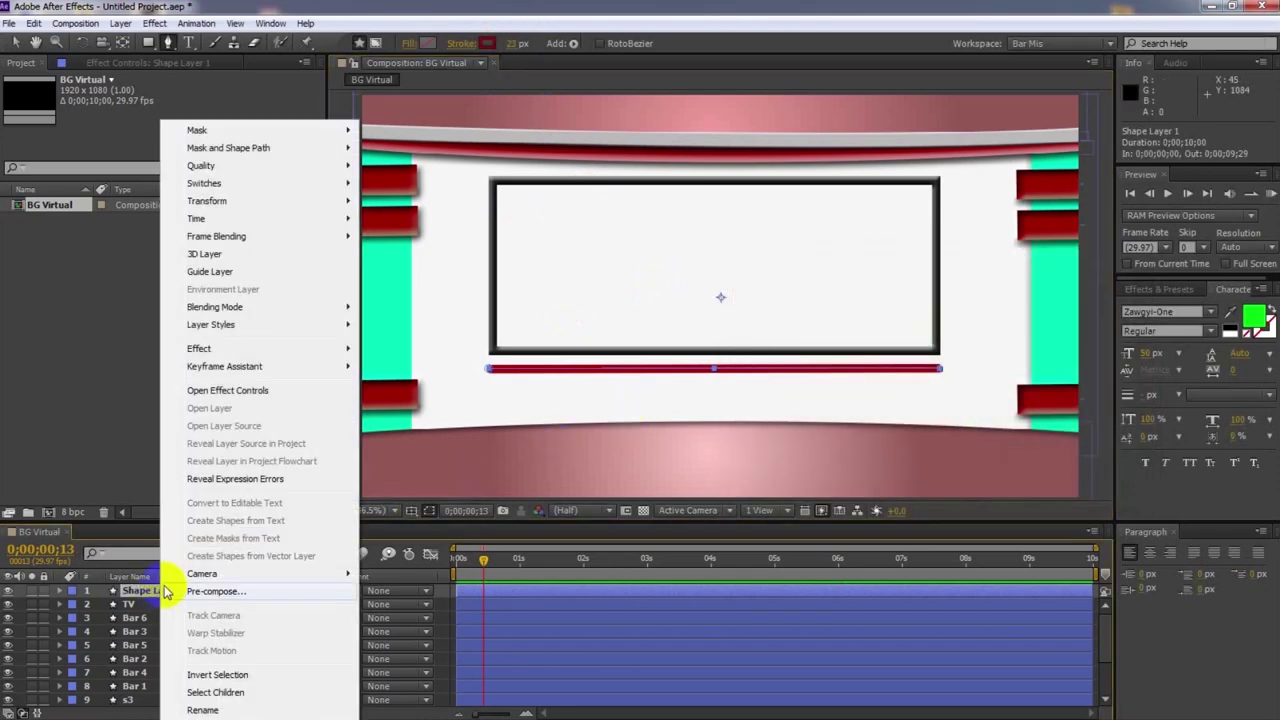
{"action": "mouse_move", "coordinate": [228, 325]}
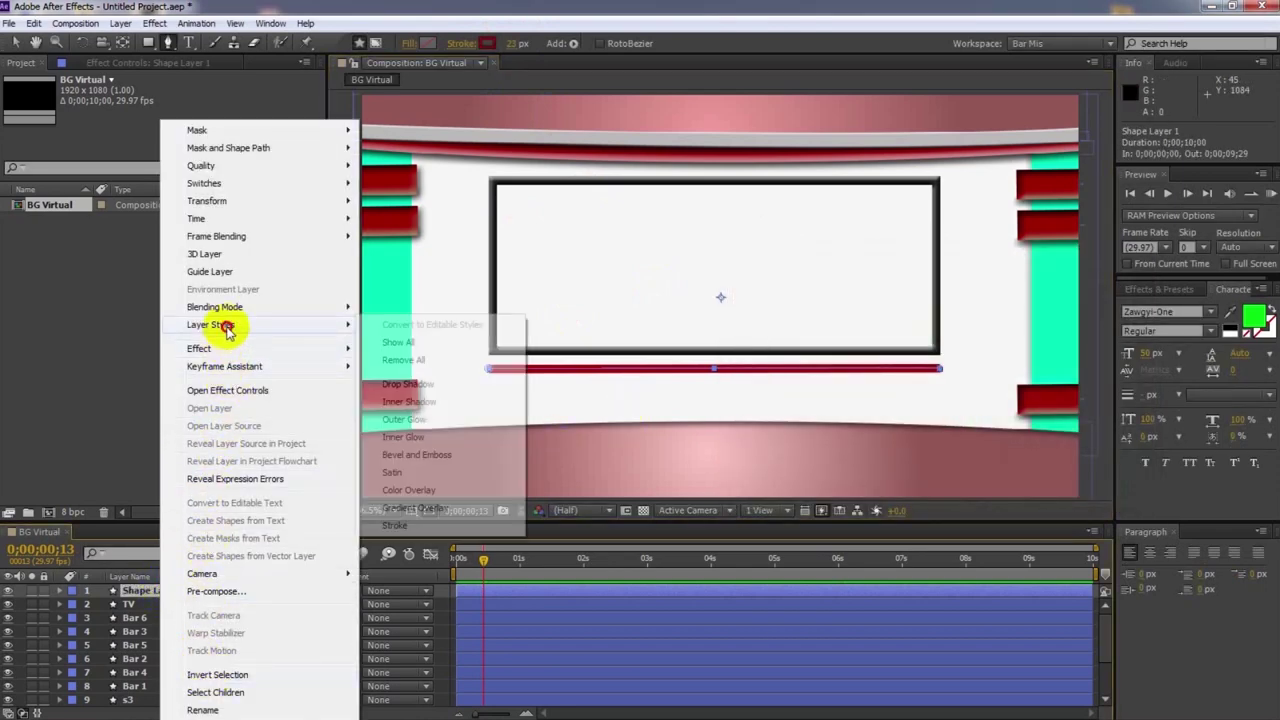
{"action": "left_click", "coordinate": [406, 454]}
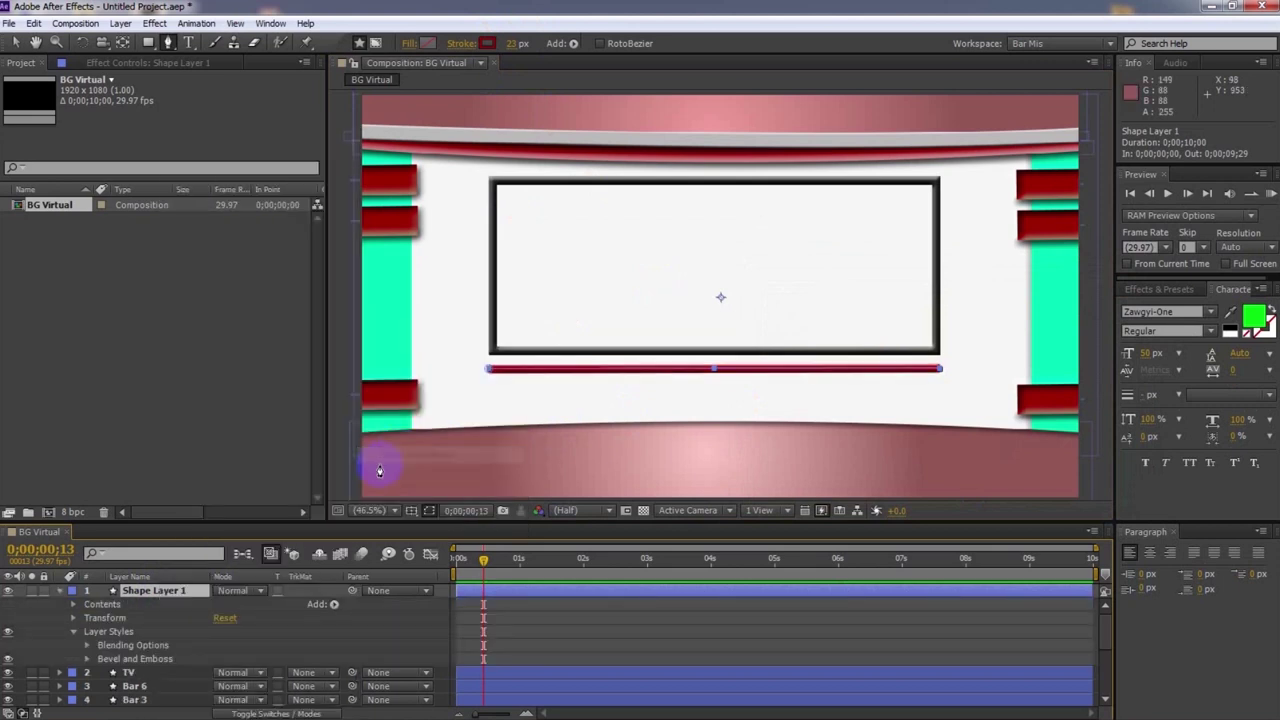
Set the line's Bevel and Emboss to Pillow Emboss style, Down direction, Size 27 and Soften 15.3
{"action": "left_click", "coordinate": [87, 660]}
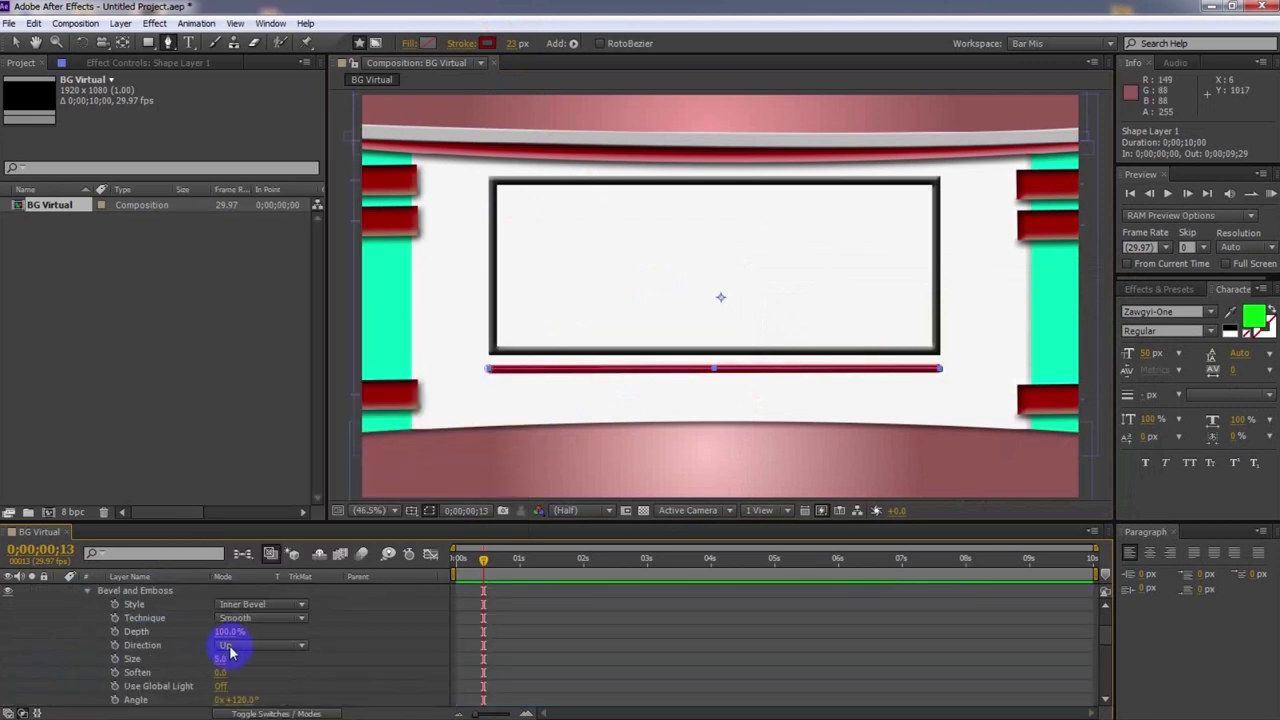
{"action": "left_click", "coordinate": [257, 607]}
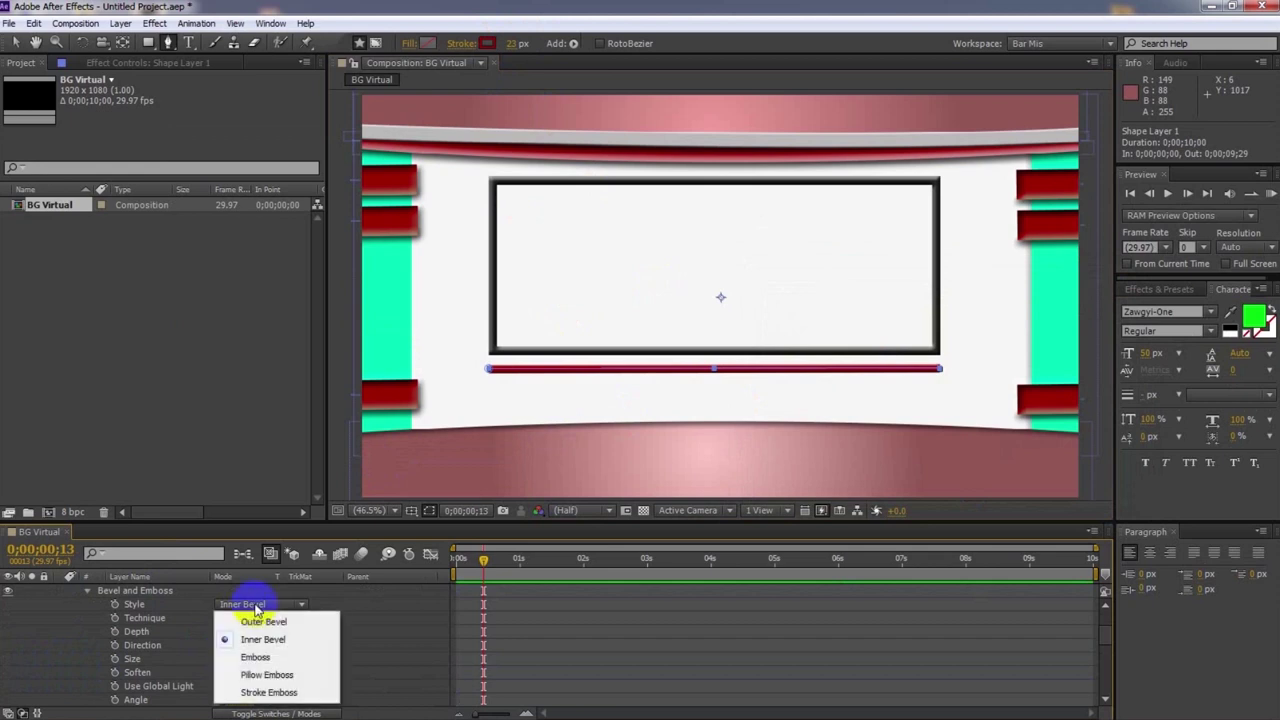
{"action": "left_click", "coordinate": [273, 678]}
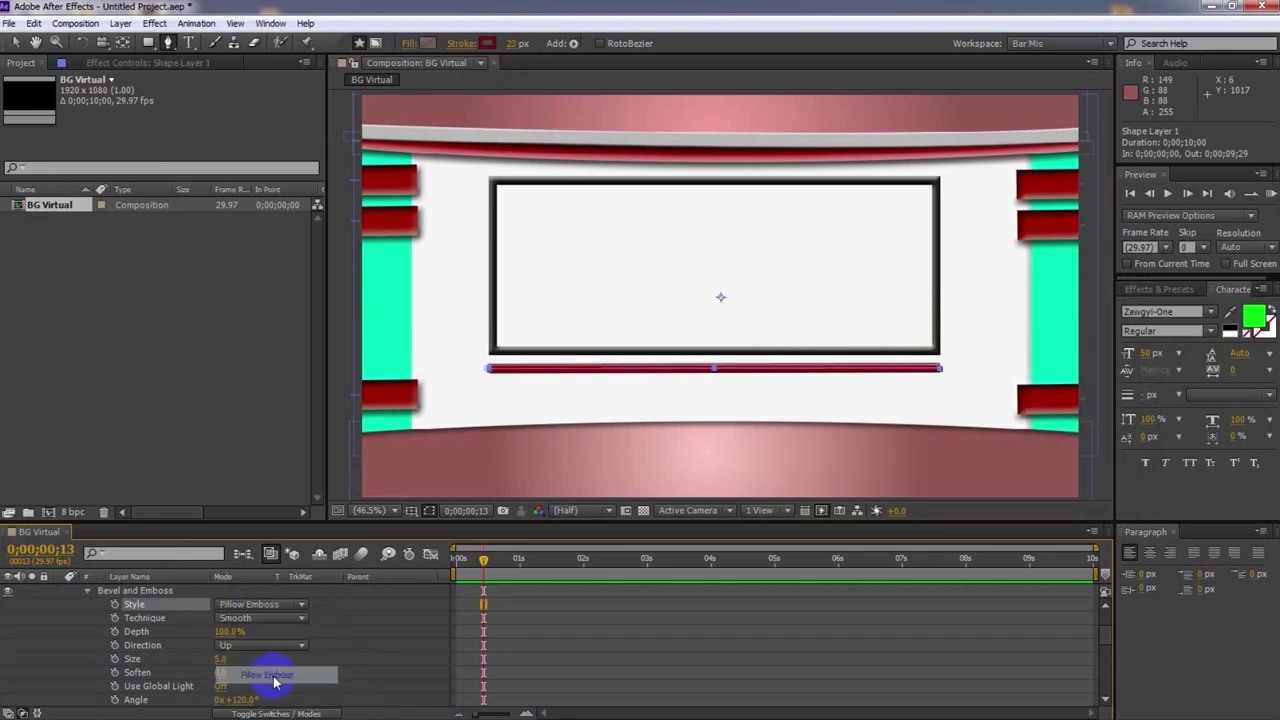
{"action": "left_click", "coordinate": [229, 651]}
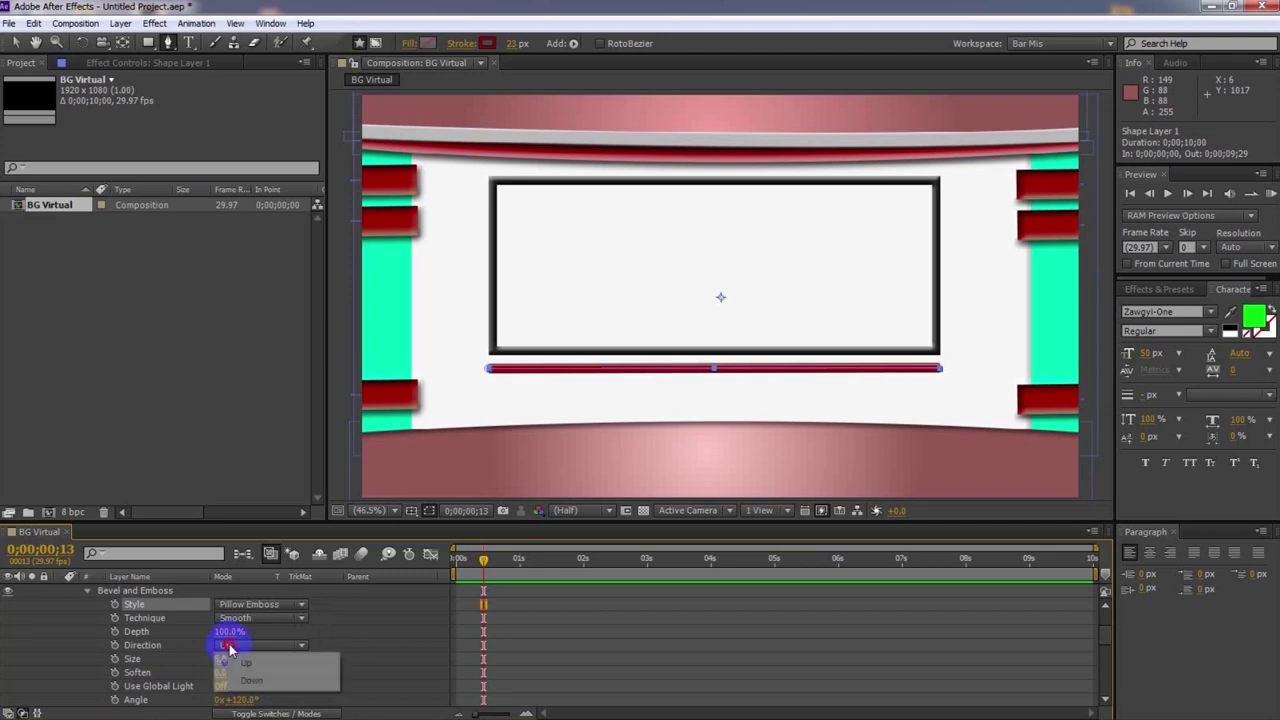
{"action": "left_click", "coordinate": [252, 681]}
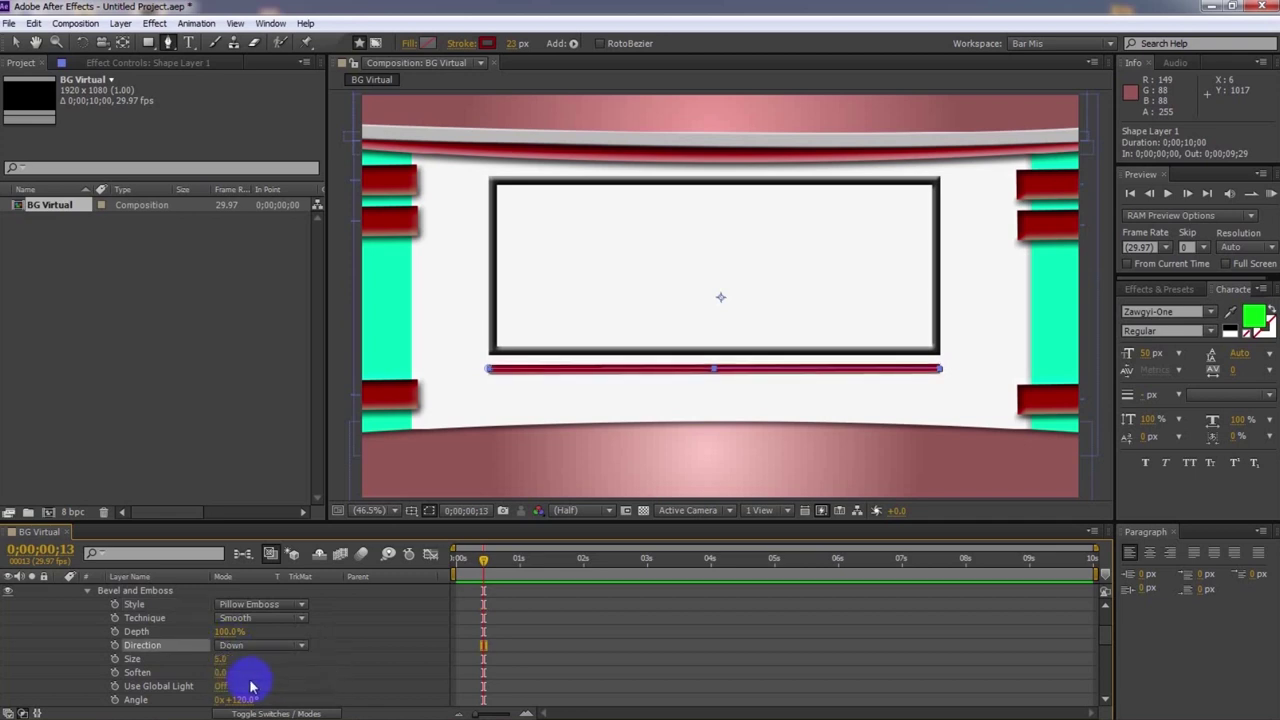
{"action": "left_click_drag", "start_coordinate": [219, 668], "coordinate": [340, 672]}
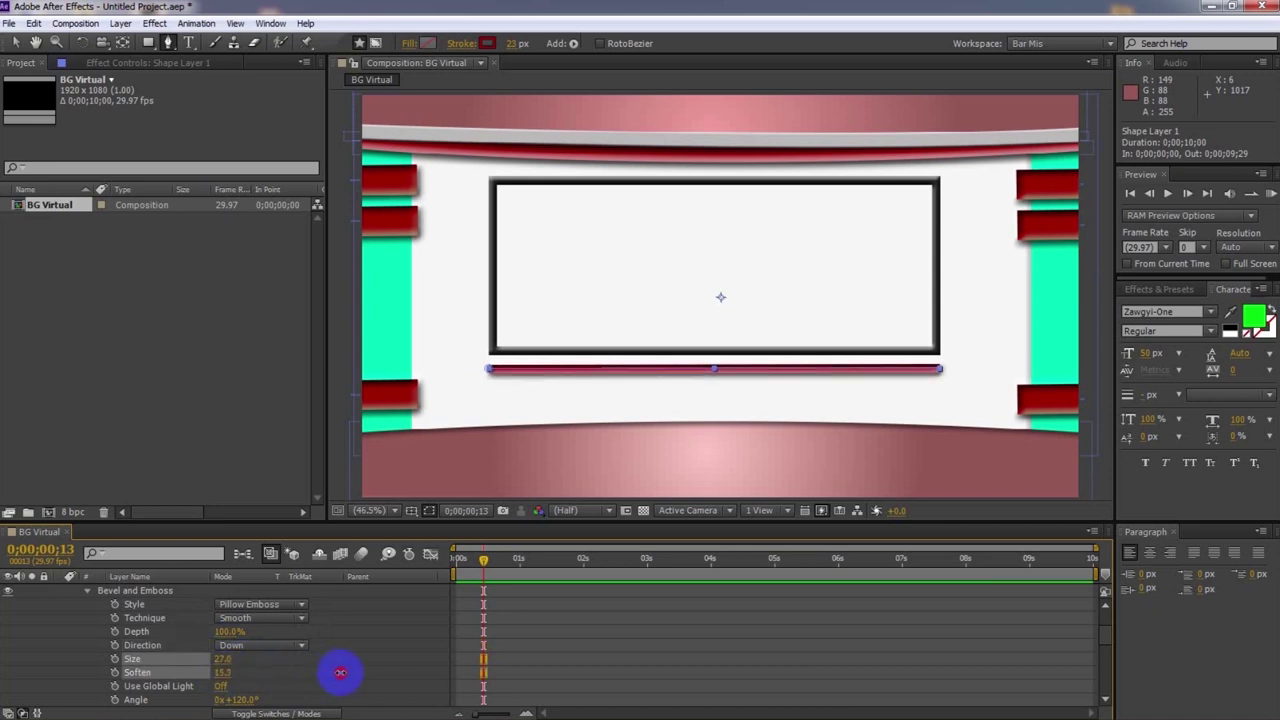
{"action": "left_click", "coordinate": [628, 642]}
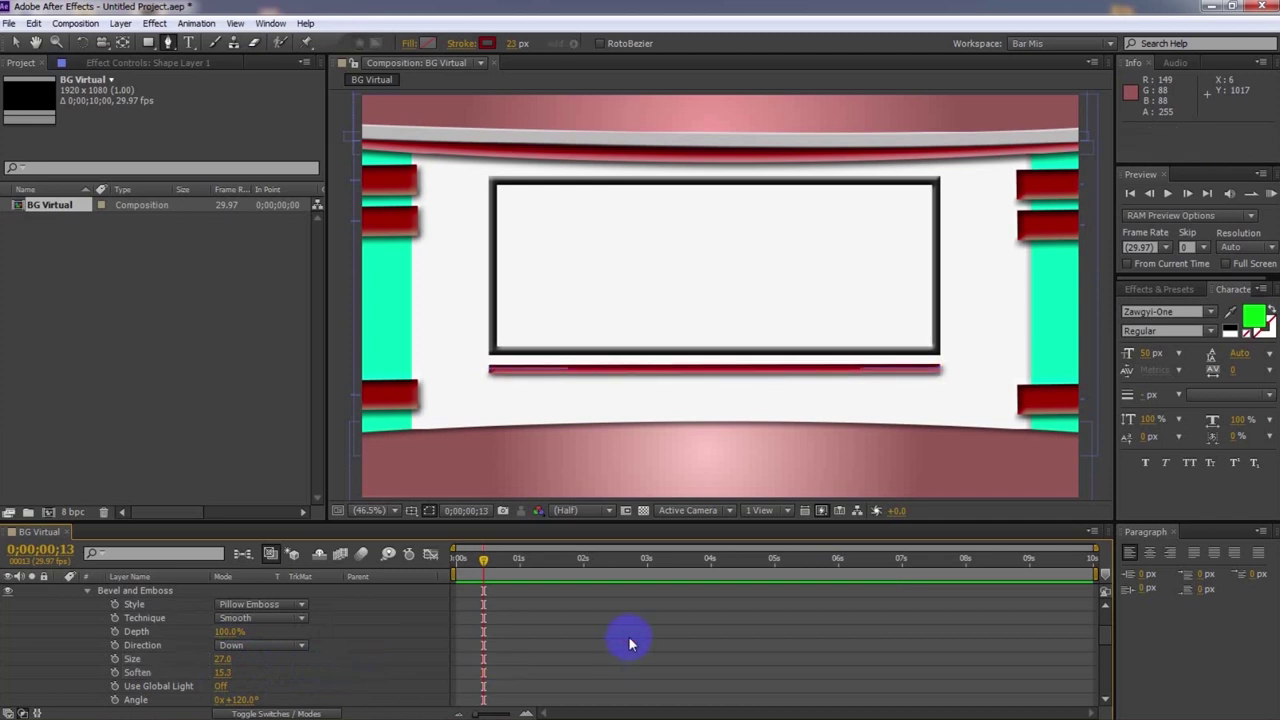
Collapse the red line's shape layer and rename it H 1
{"action": "left_click", "coordinate": [88, 594]}
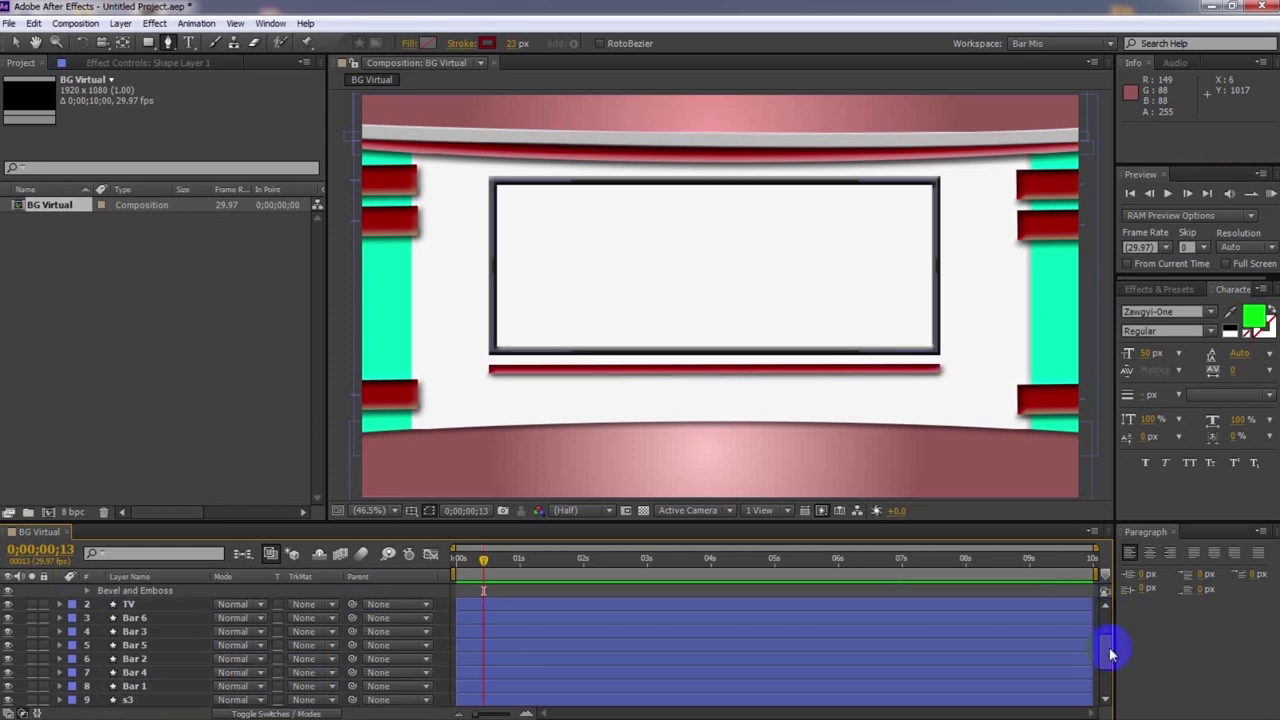
{"action": "left_click_drag", "start_coordinate": [1112, 651], "coordinate": [1098, 617]}
{"action": "left_click", "coordinate": [54, 597]}
{"action": "left_click", "coordinate": [165, 592]}
{"action": "right_click", "coordinate": [165, 597]}
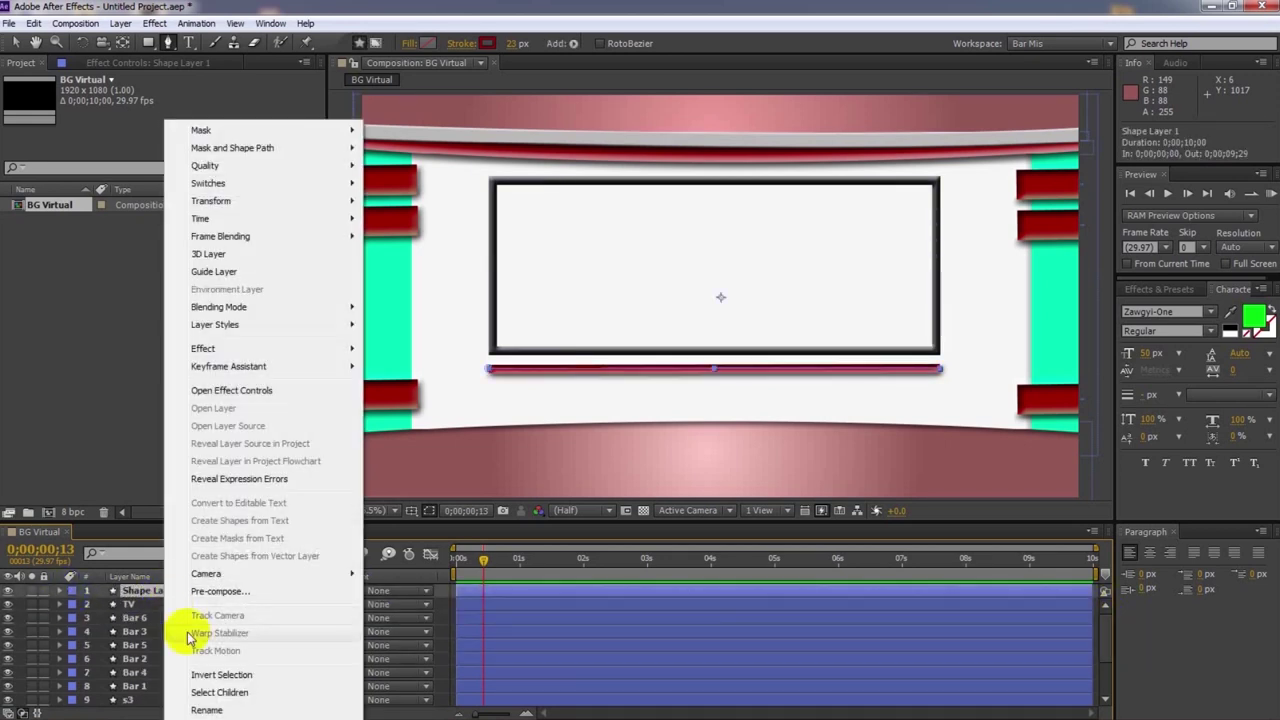
{"action": "left_click", "coordinate": [210, 704]}
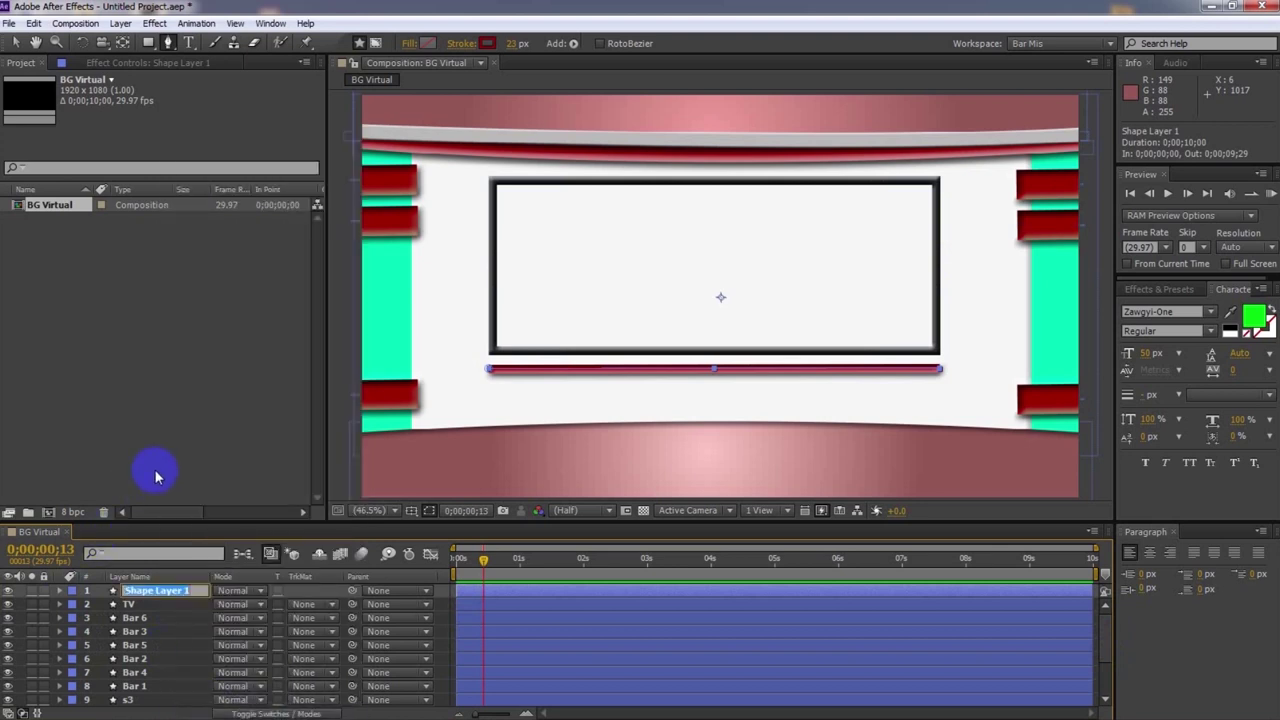
{"action": "type", "text": "H 1"}
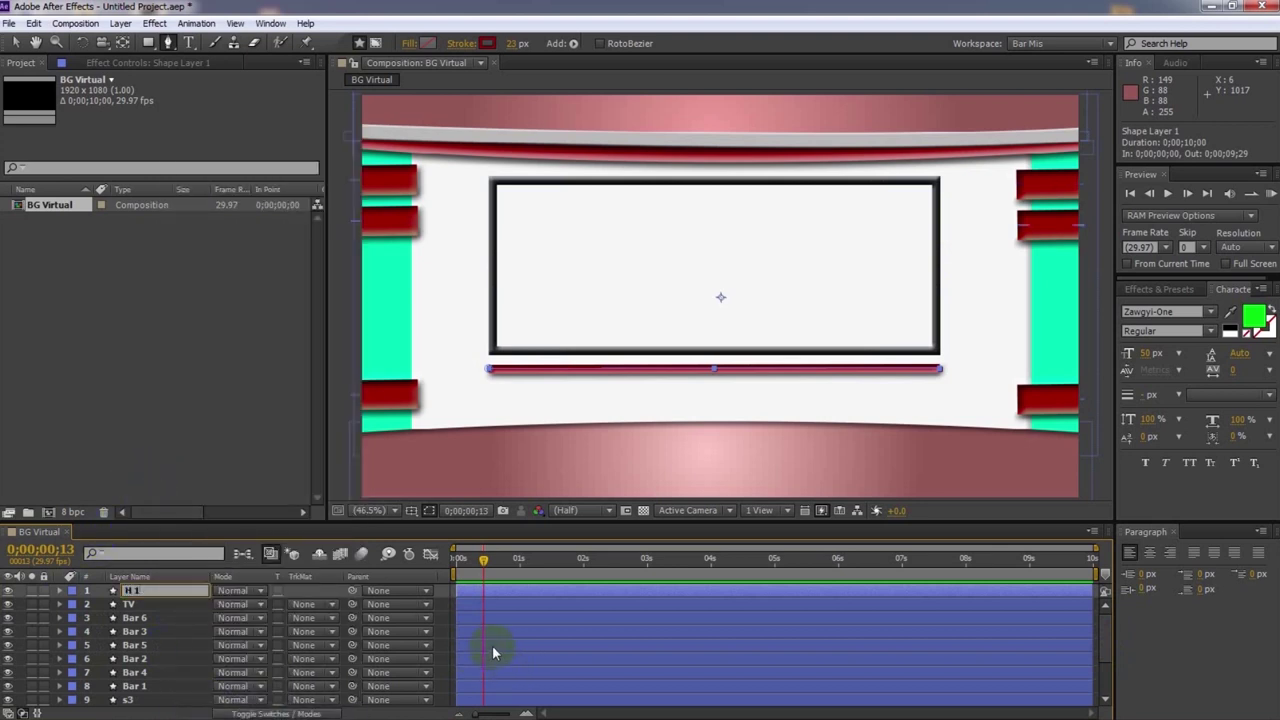
{"action": "left_click", "coordinate": [492, 645]}
Duplicate the H 1 layer and nudge the copy straight down to position 960, 586, forming a second line below the first
{"action": "left_click", "coordinate": [167, 590]}
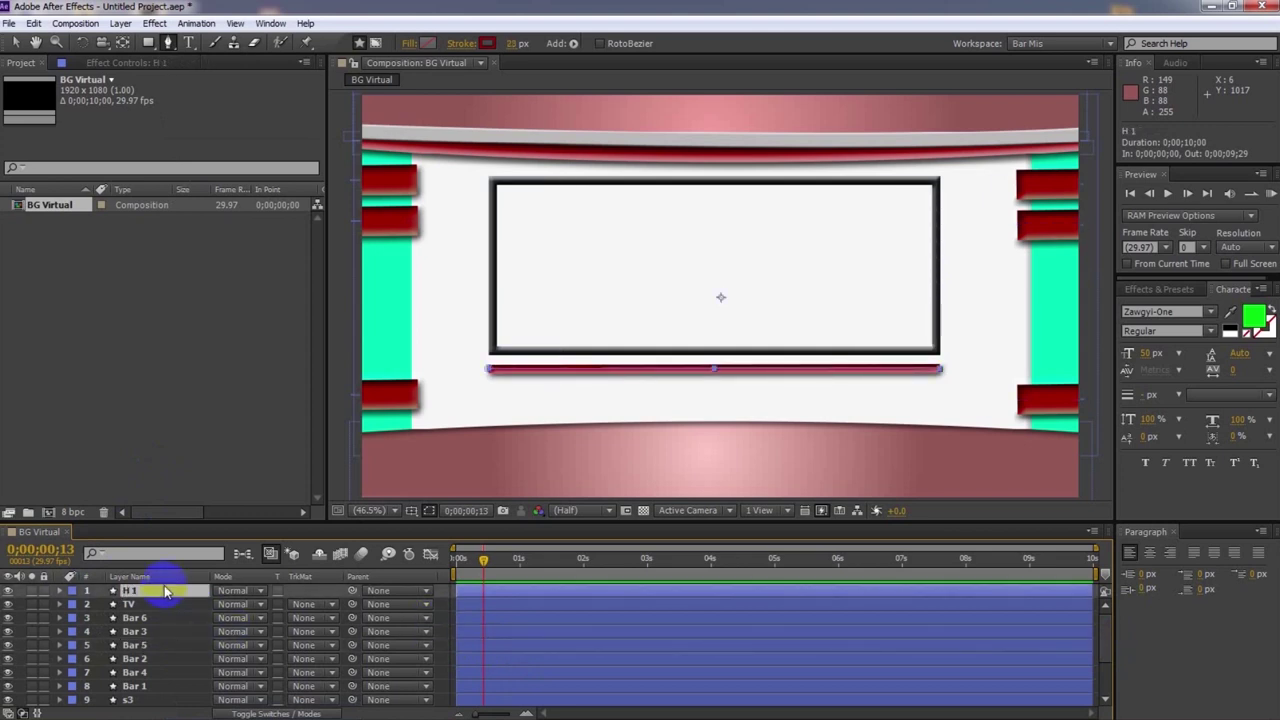
{"action": "key", "text": "ctrl+d"}
{"action": "left_click", "coordinate": [15, 42]}
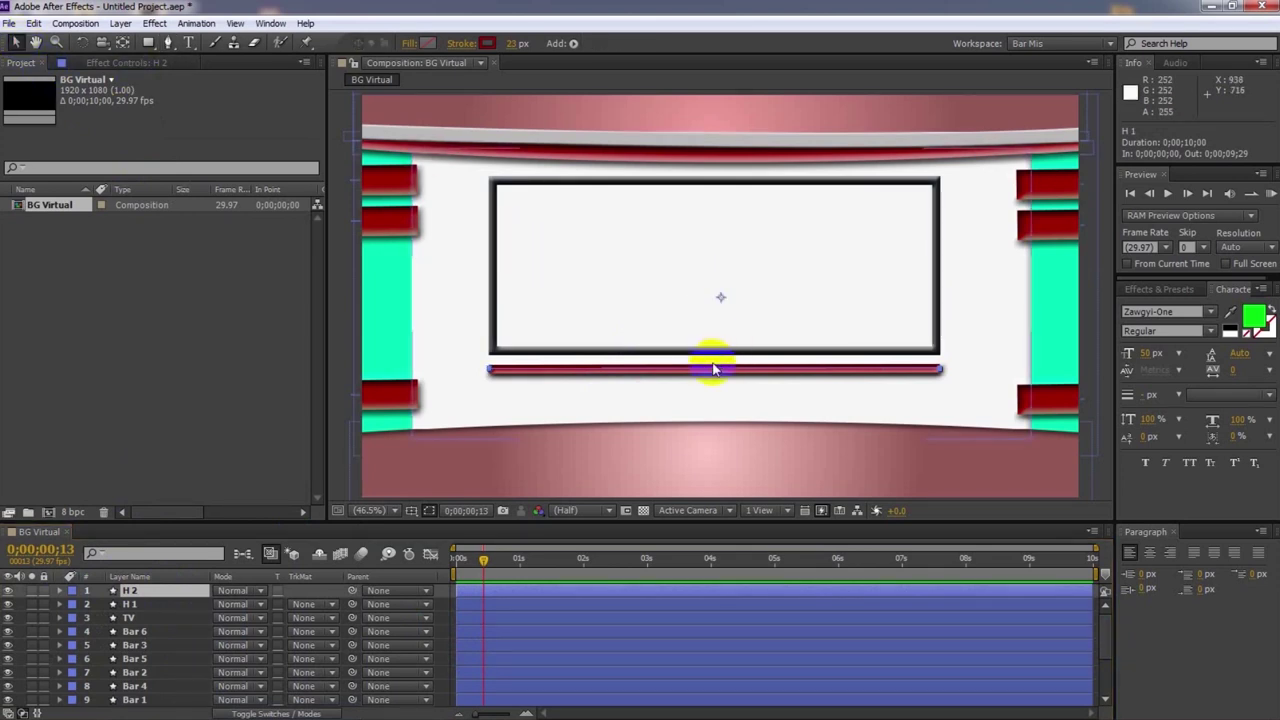
{"action": "key", "text": "Down"}
{"action": "key", "text": "Down"}
{"action": "key", "text": "Down"}
{"action": "key", "text": "Down"}
{"action": "key", "text": "Down"}
{"action": "key", "text": "Down"}
{"action": "key", "text": "Down"}
{"action": "key", "text": "Down"}
{"action": "key", "text": "Down"}
{"action": "key", "text": "Down"}
{"action": "key", "text": "Down"}
{"action": "key", "text": "Down"}
{"action": "key", "text": "Down"}
{"action": "key", "text": "Down"}
{"action": "key", "text": "Down"}
{"action": "key", "text": "Down"}
{"action": "key", "text": "Down"}
{"action": "key", "text": "Down"}
{"action": "key", "text": "Down"}
{"action": "key", "text": "Down"}
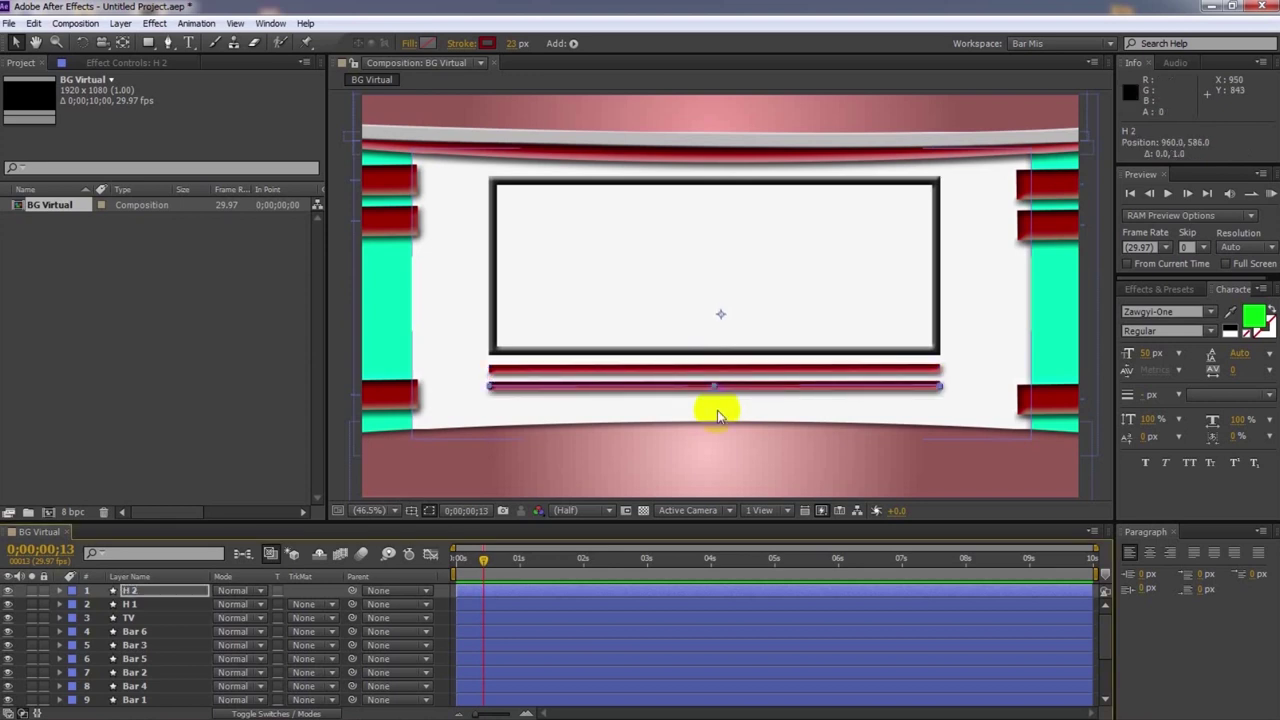
Nudge the second red line, H 2, straight up to position 960, 582
{"action": "key", "text": "Up"}
{"action": "key", "text": "Up"}
{"action": "key", "text": "Up"}
{"action": "key", "text": "Up"}
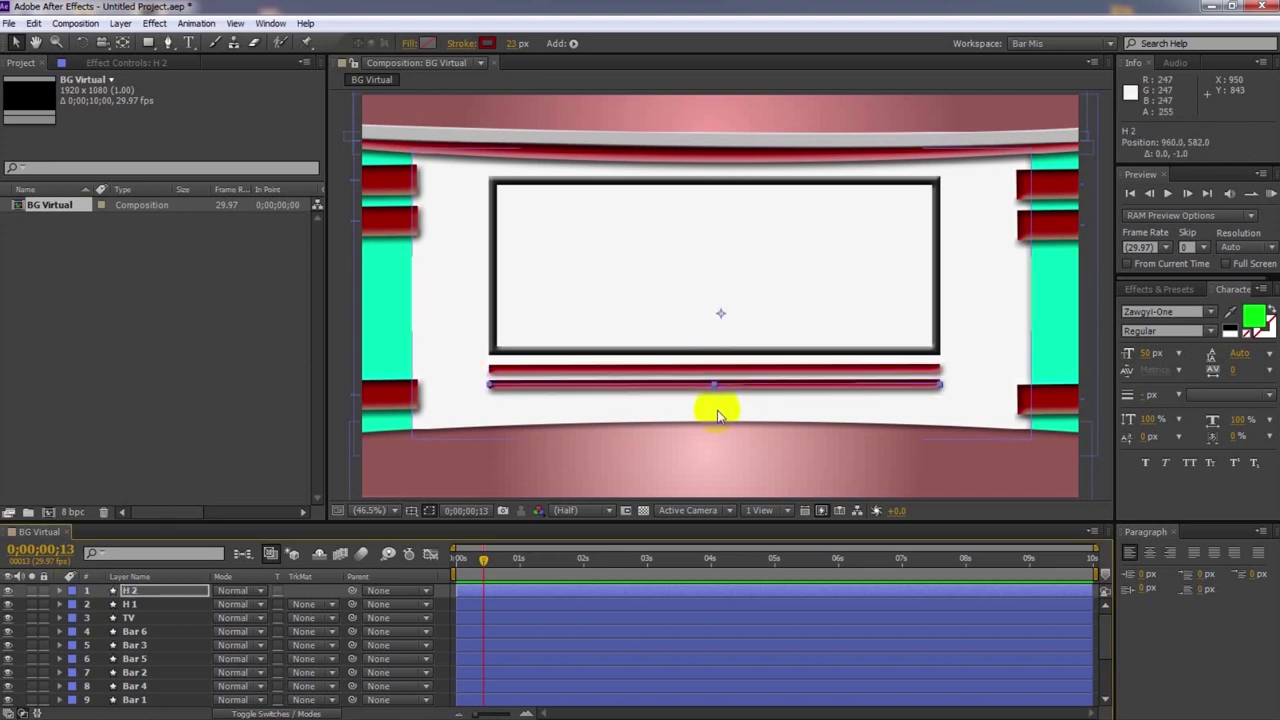
Duplicate the H 2 layer and nudge the copy straight down to position 960, 618, forming a third red line
{"action": "key", "text": "ctrl+d"}
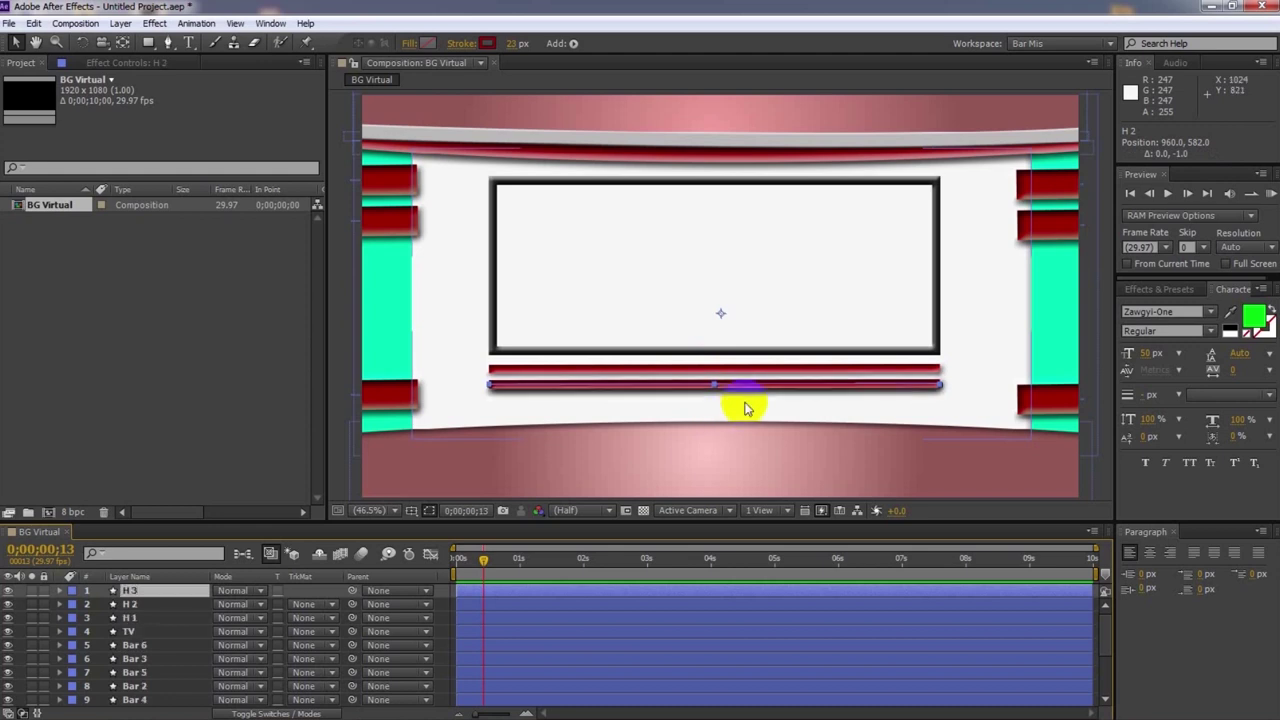
{"action": "key", "text": "Down"}
{"action": "key", "text": "Down"}
{"action": "key", "text": "Down"}
{"action": "key", "text": "Down"}
{"action": "key", "text": "Down"}
{"action": "key", "text": "Down"}
{"action": "key", "text": "Down"}
{"action": "key", "text": "Down"}
{"action": "key", "text": "Down"}
{"action": "key", "text": "Down"}
{"action": "key", "text": "Down"}
{"action": "key", "text": "Down"}
{"action": "key", "text": "Down"}
{"action": "key", "text": "Down"}
{"action": "key", "text": "Down"}
{"action": "key", "text": "Down"}
{"action": "key", "text": "Down"}
{"action": "key", "text": "Down"}
{"action": "key", "text": "Down"}
{"action": "key", "text": "Down"}
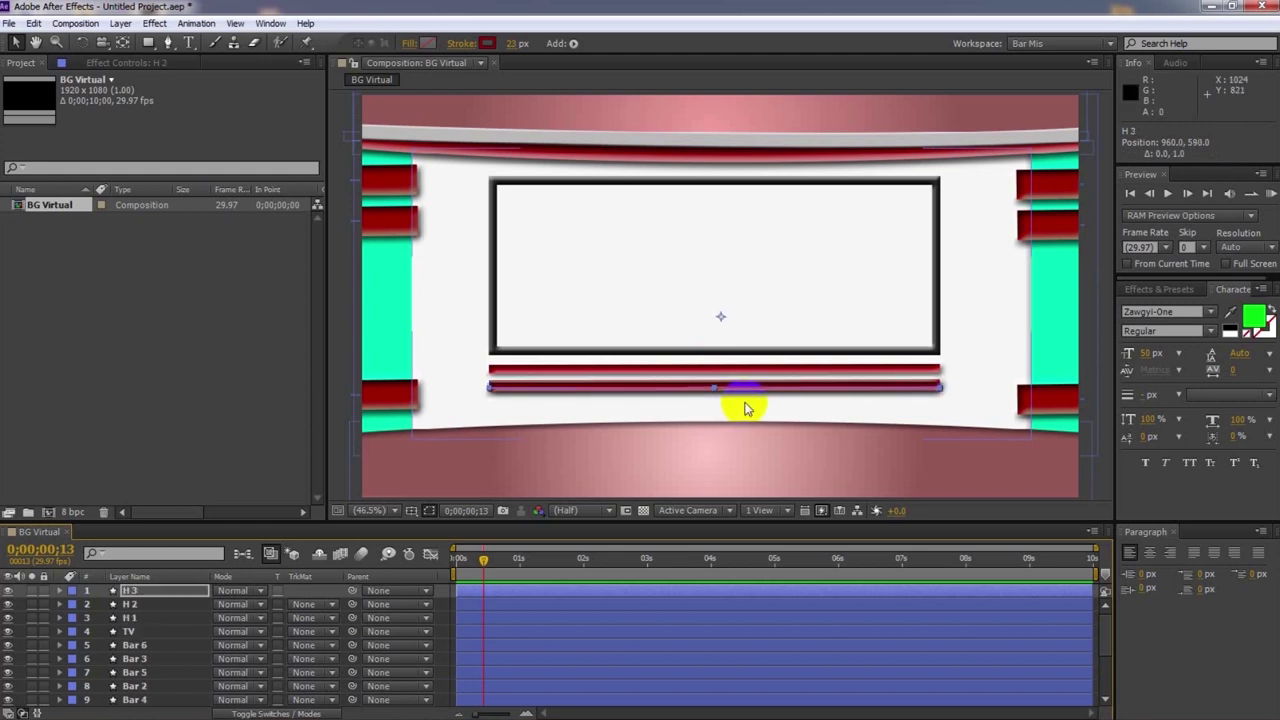
{"action": "key", "text": "Down"}
{"action": "key", "text": "Down"}
{"action": "key", "text": "Down"}
{"action": "key", "text": "Down"}
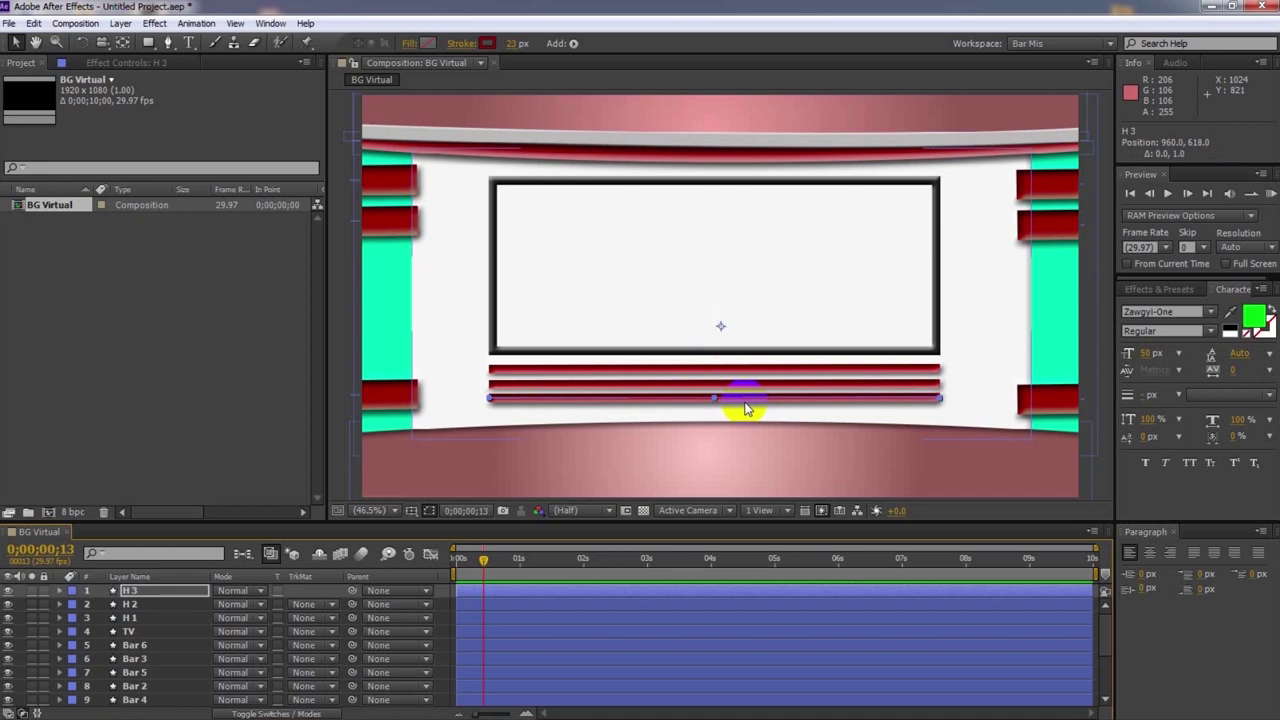
Import news studio blue.mp4 from the Desktop and place it in the BG Virtual composition directly above the TV layer
{"action": "left_click", "coordinate": [157, 349]}
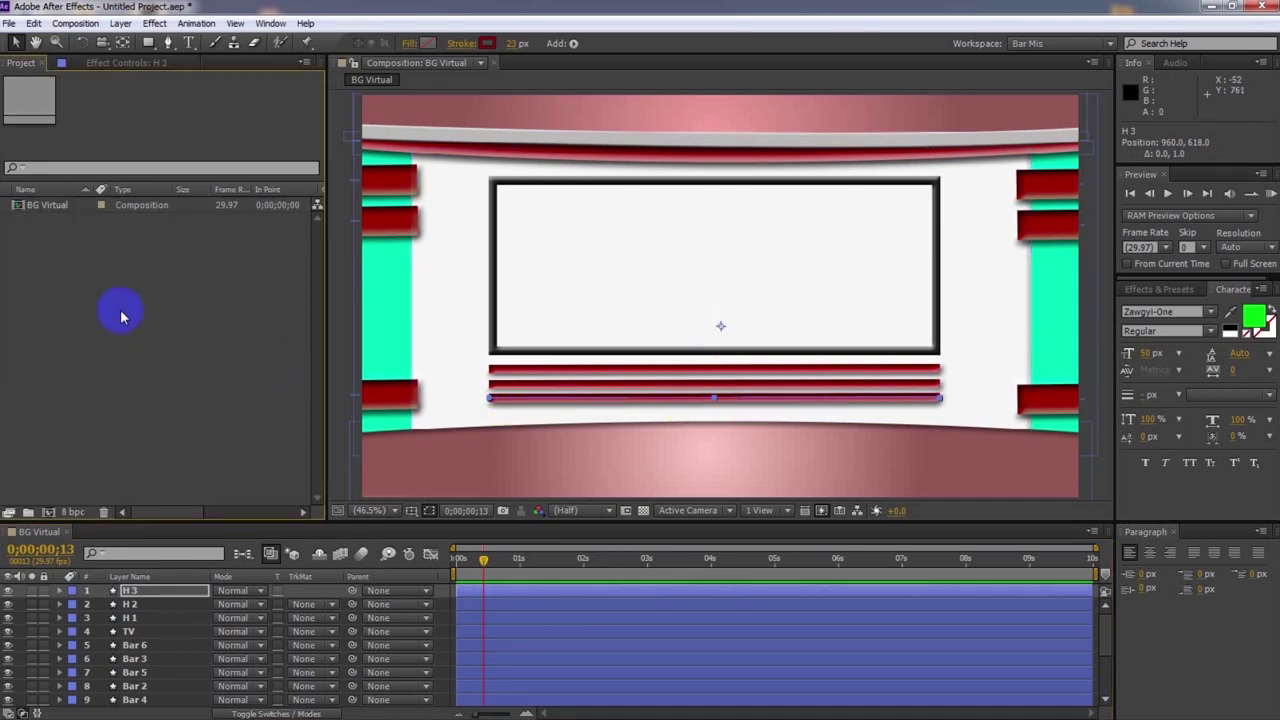
{"action": "double_click", "coordinate": [60, 316]}
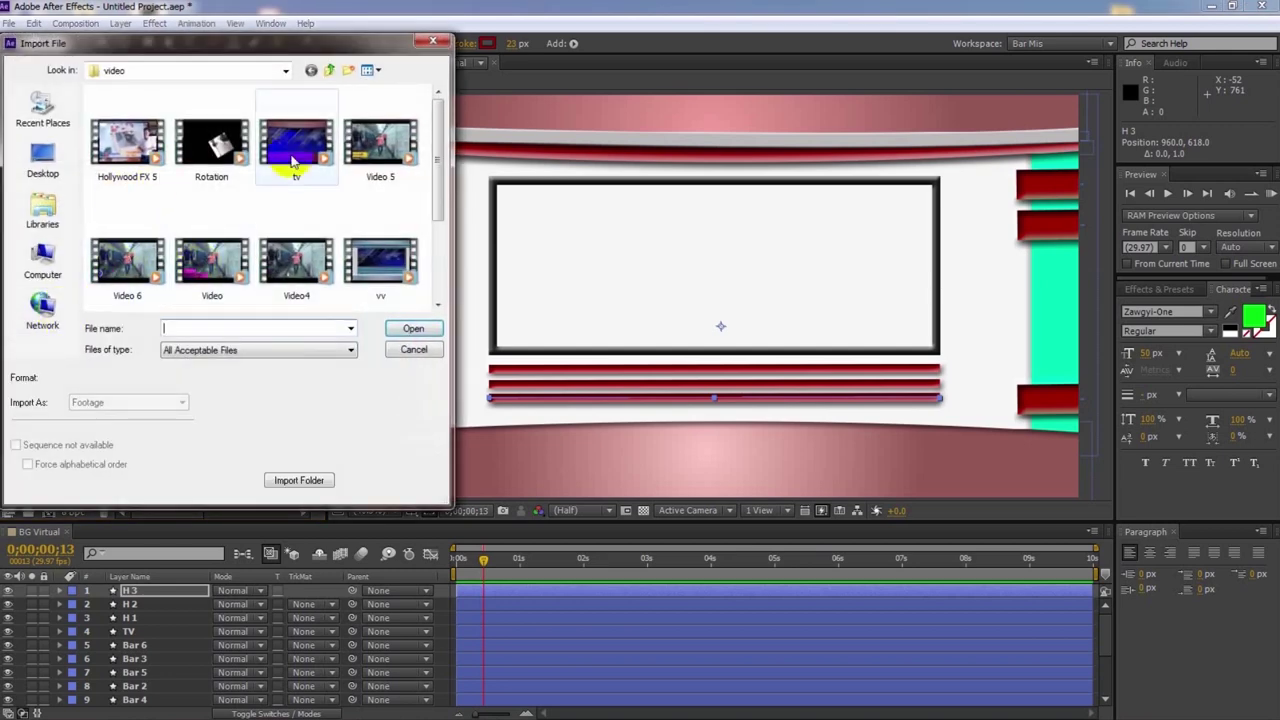
{"action": "left_click", "coordinate": [43, 158]}
{"action": "left_click_drag", "start_coordinate": [435, 163], "coordinate": [428, 262]}
{"action": "double_click", "coordinate": [325, 234]}
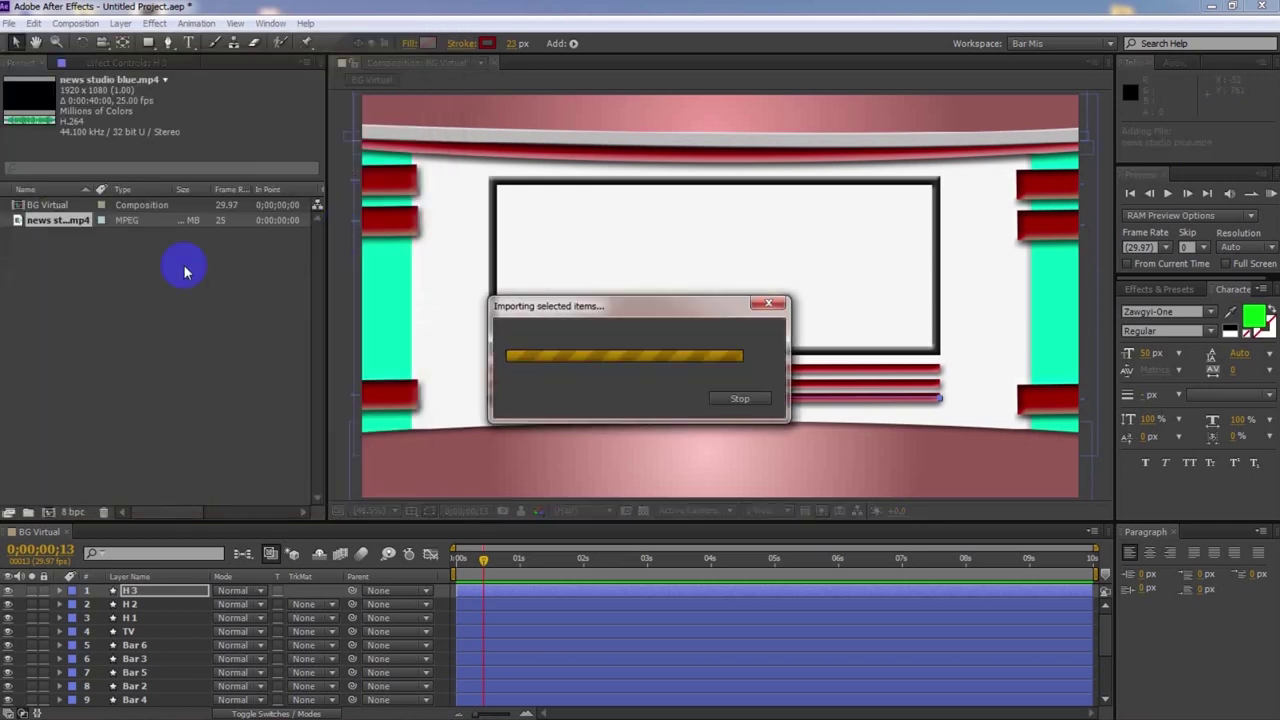
{"action": "left_click_drag", "start_coordinate": [55, 230], "coordinate": [125, 630]}
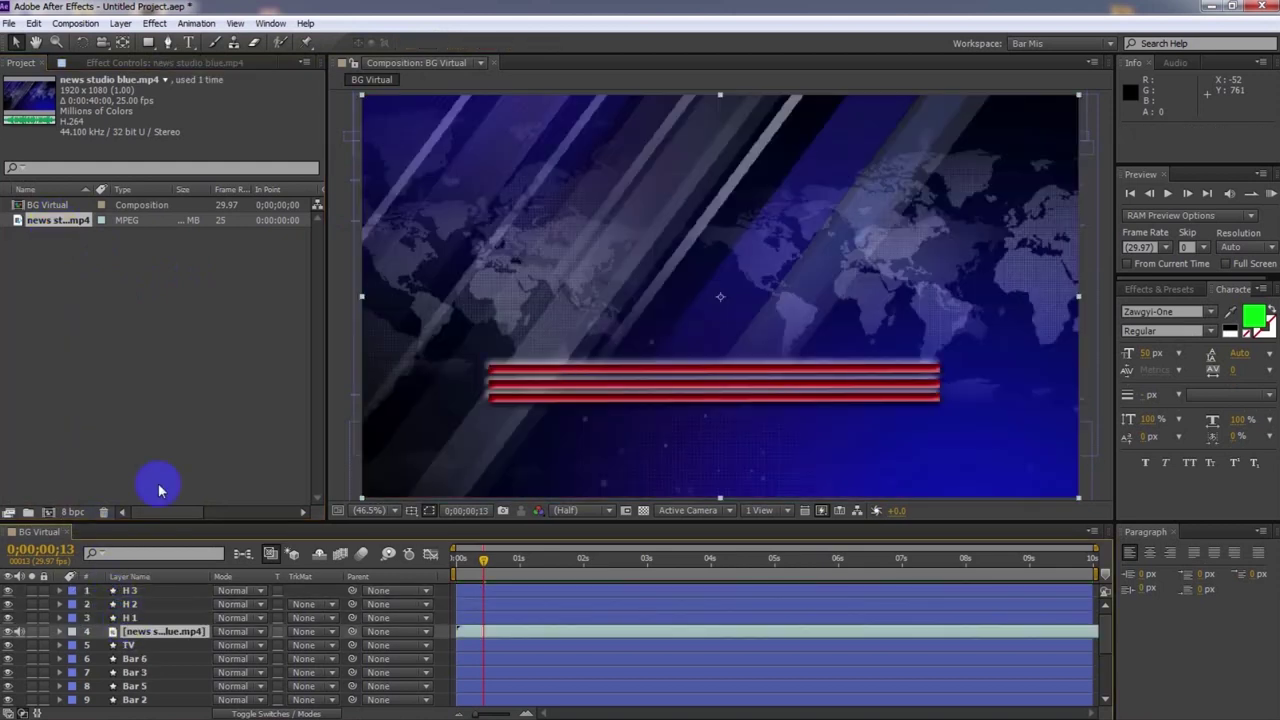
Put the news studio clip beneath the TV layer, scale it to fill the TV frame and position it at about 940.6, 458.2
{"action": "left_click_drag", "start_coordinate": [361, 94], "coordinate": [466, 212]}
{"action": "left_click_drag", "start_coordinate": [157, 625], "coordinate": [157, 655]}
{"action": "left_click_drag", "start_coordinate": [952, 410], "coordinate": [948, 387]}
{"action": "left_click_drag", "start_coordinate": [879, 314], "coordinate": [893, 279]}
{"action": "left_click_drag", "start_coordinate": [714, 361], "coordinate": [714, 357]}
{"action": "left_click", "coordinate": [712, 305]}
{"action": "left_click_drag", "start_coordinate": [712, 305], "coordinate": [712, 303]}
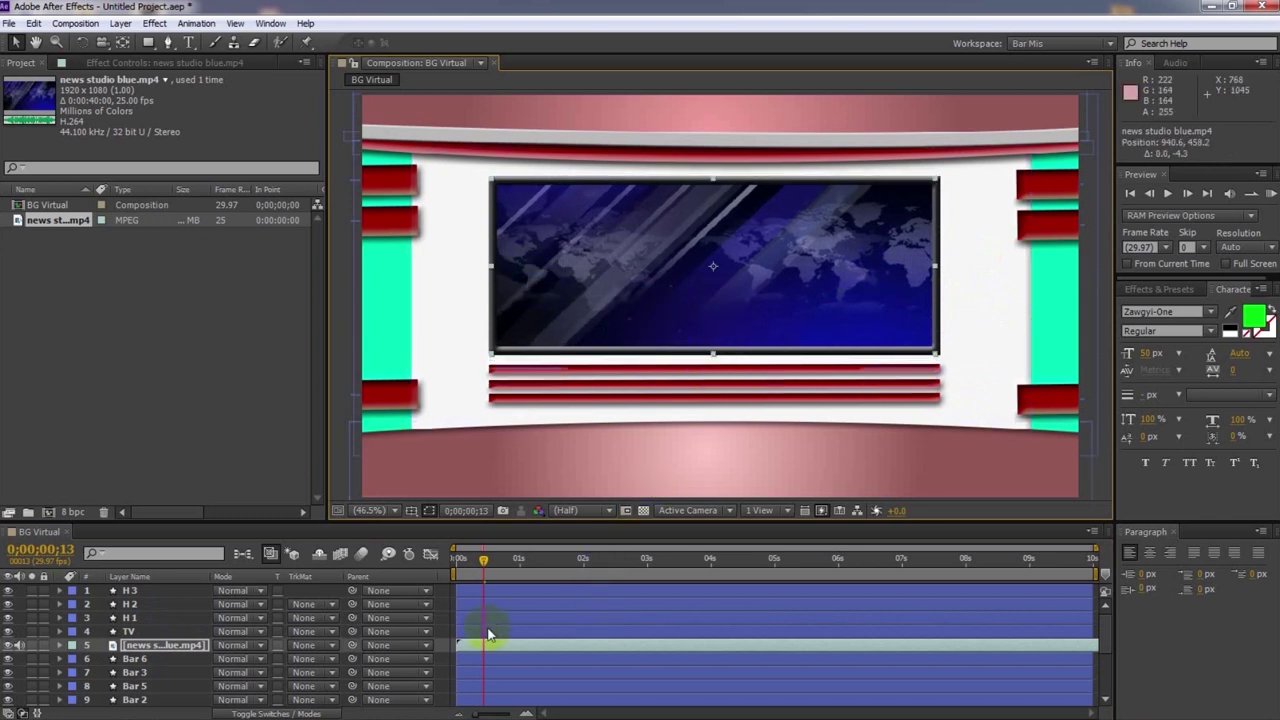
Look over the layer stack, preview the composition with the clip playing, and set the current time to 0;00;03;00
{"action": "left_click", "coordinate": [548, 510]}
{"action": "left_click_drag", "start_coordinate": [548, 510], "coordinate": [534, 378]}
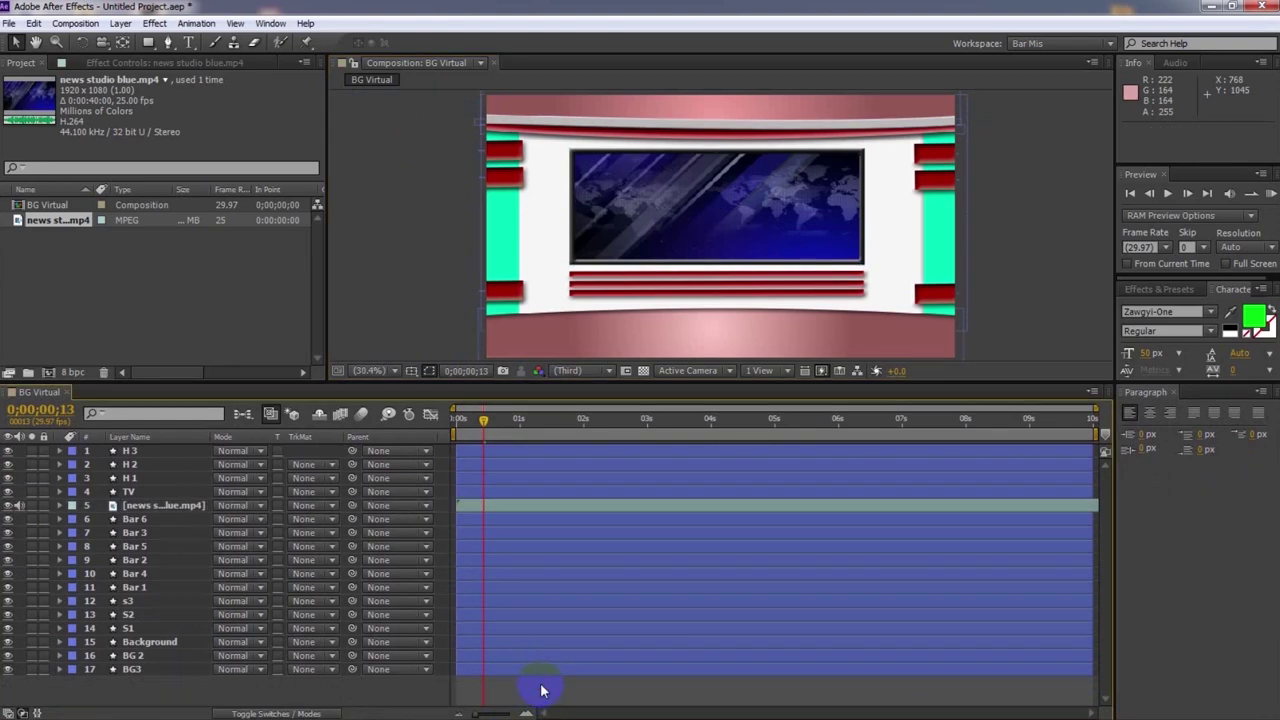
{"action": "left_click_drag", "start_coordinate": [440, 383], "coordinate": [465, 553]}
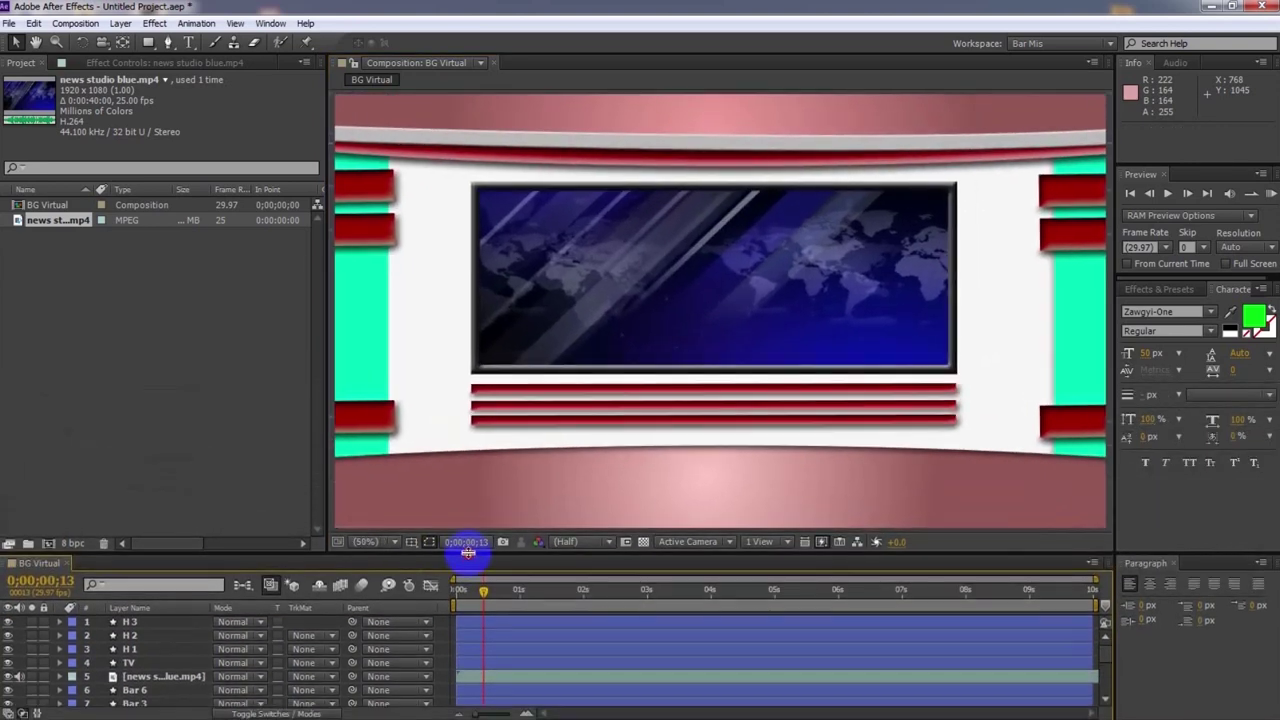
{"action": "left_click", "coordinate": [1270, 194]}
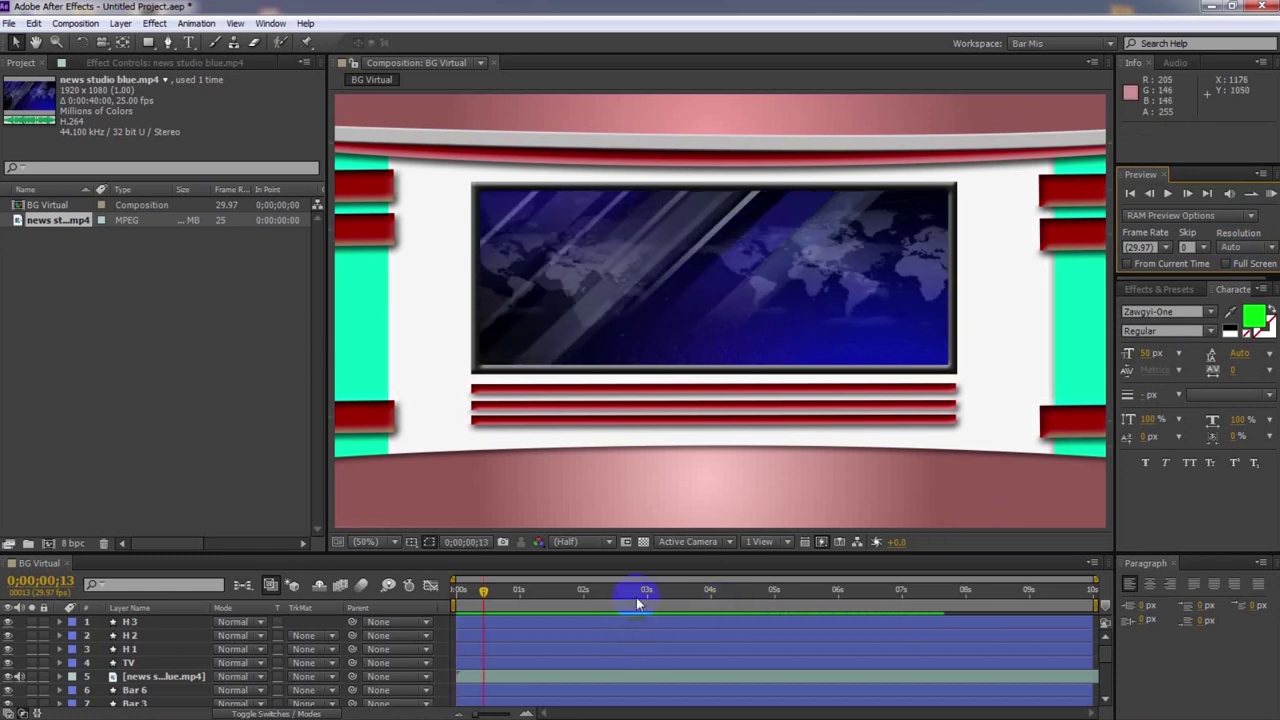
{"action": "left_click", "coordinate": [646, 597]}
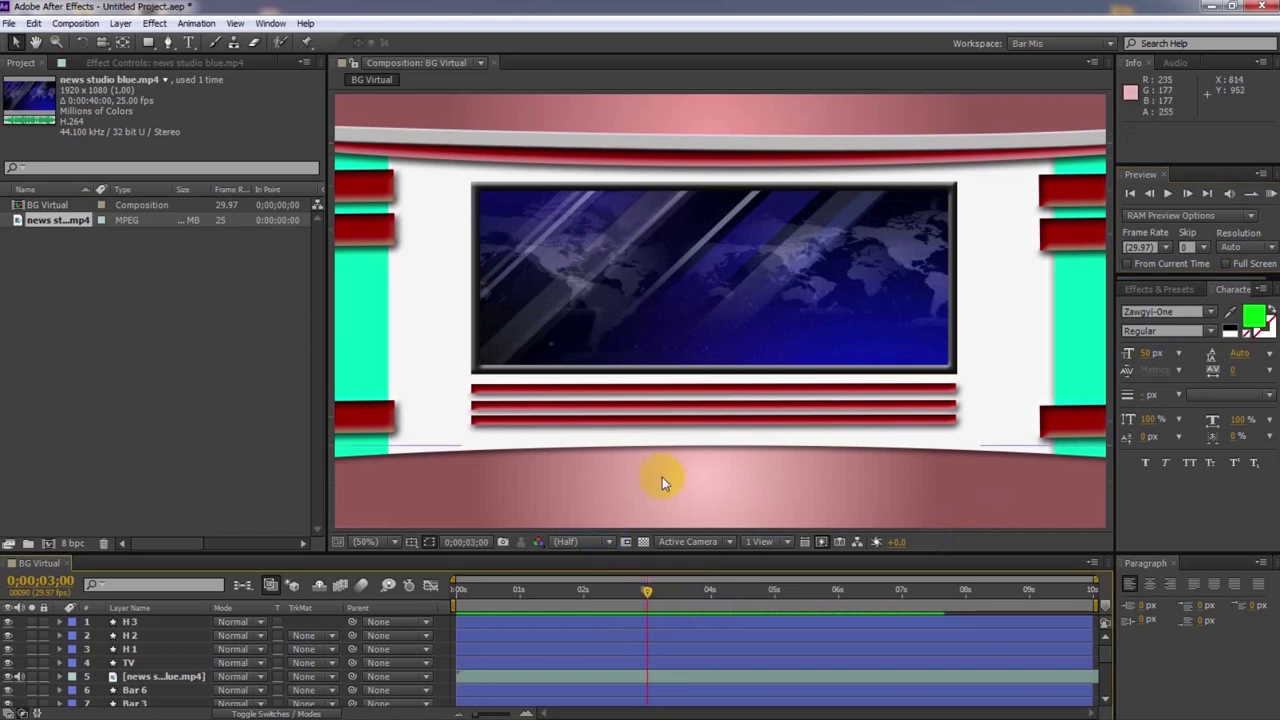
{"action": "left_click", "coordinate": [1006, 408]}
{"action": "left_click", "coordinate": [737, 580]}
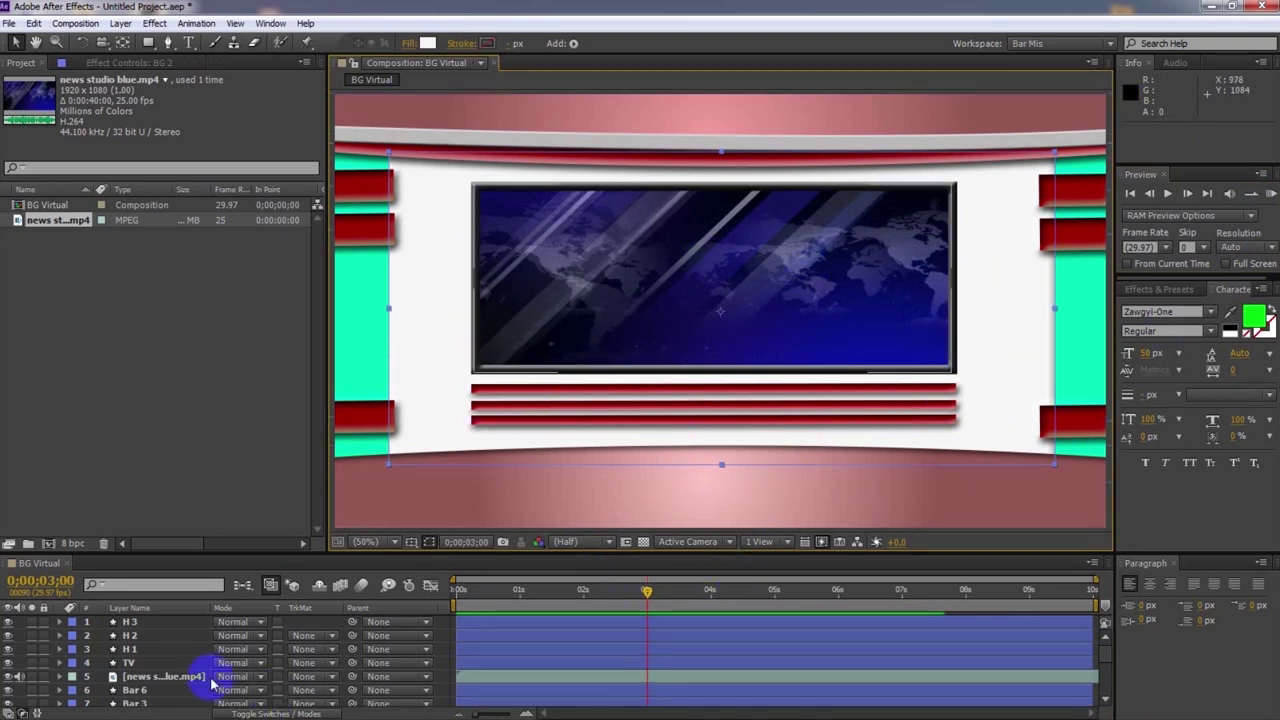
Pre-compose the TV and news studio blue.mp4 layers into a new composition named Tv, moving all attributes into it
{"action": "left_click", "coordinate": [140, 663]}
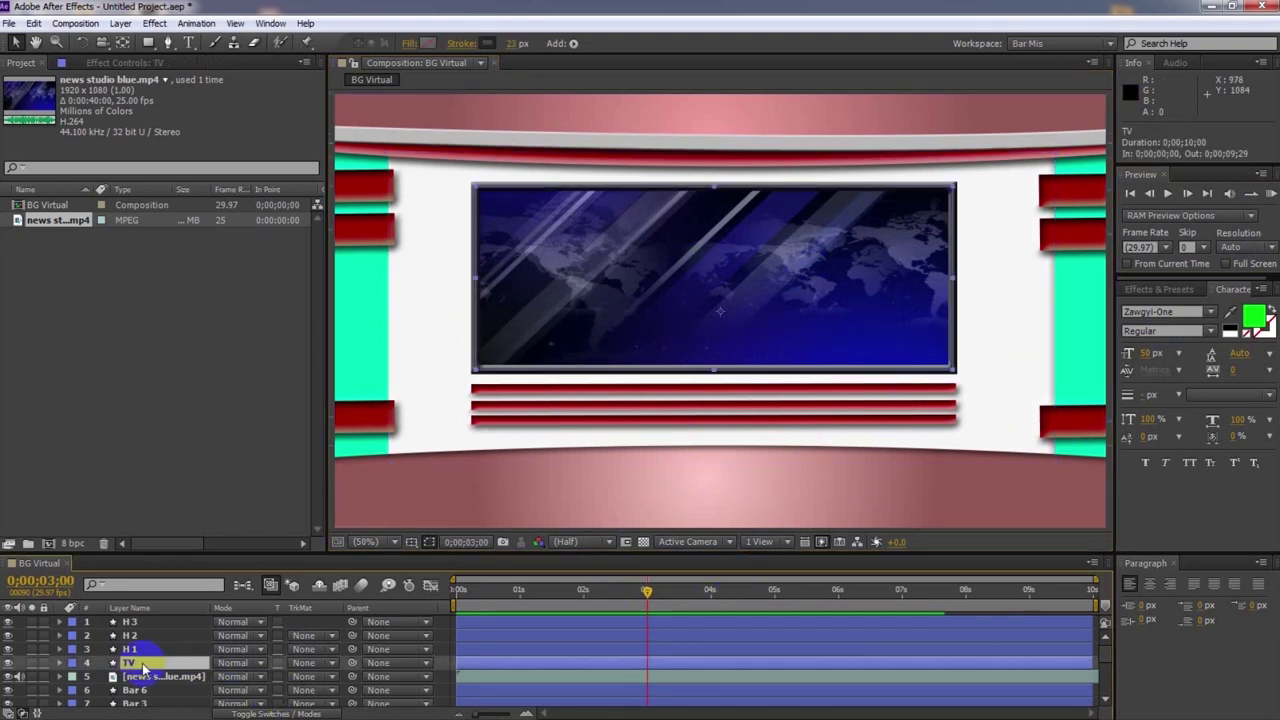
{"action": "left_click", "coordinate": [140, 678], "text": "ctrl"}
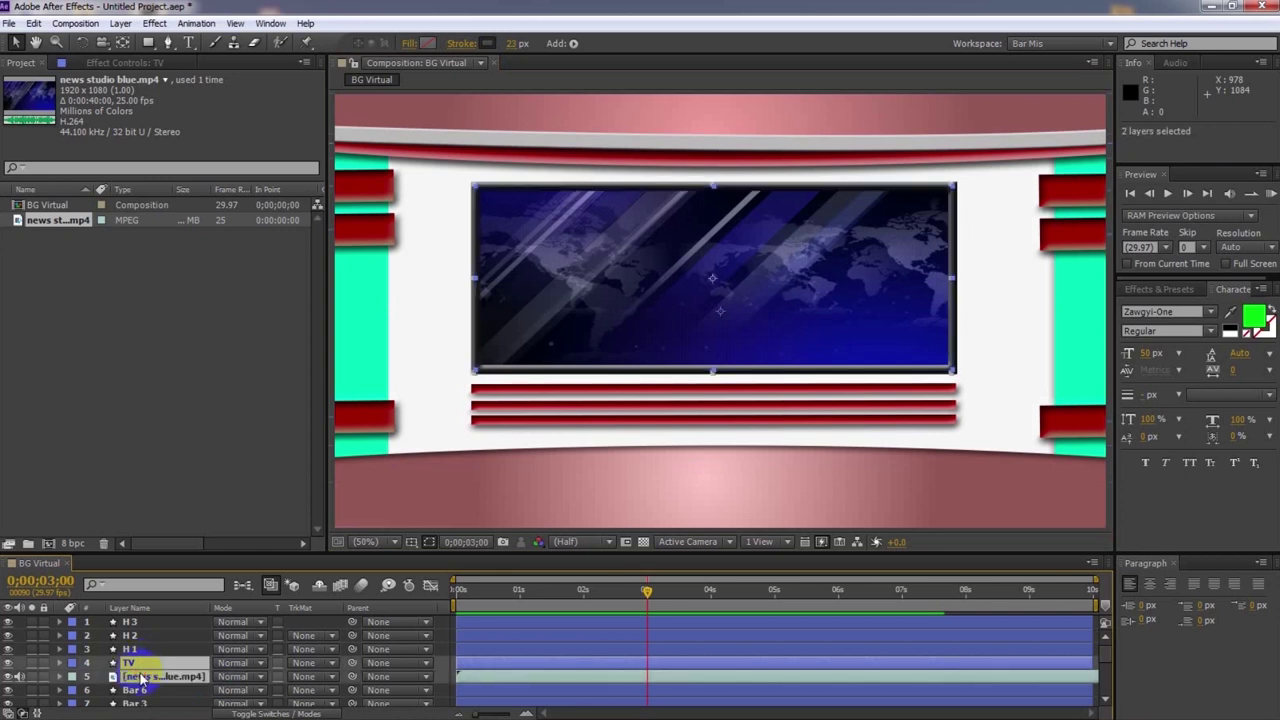
{"action": "right_click", "coordinate": [143, 677]}
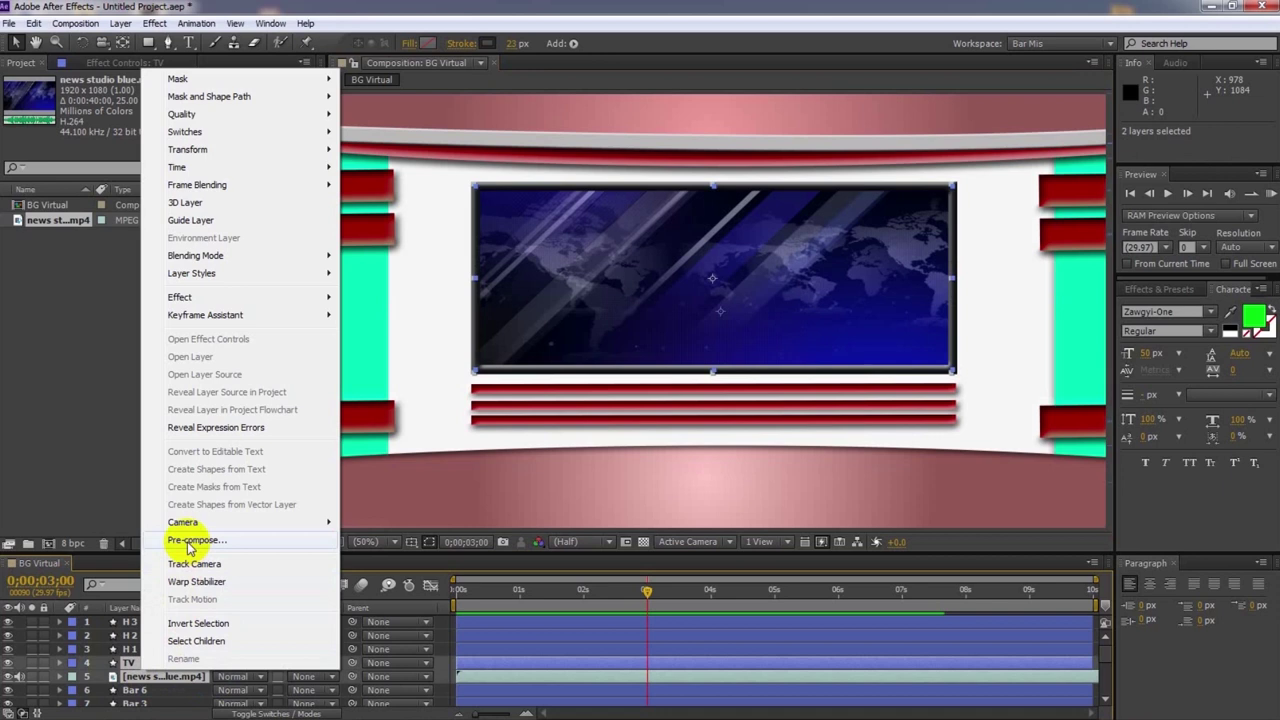
{"action": "left_click", "coordinate": [500, 683]}
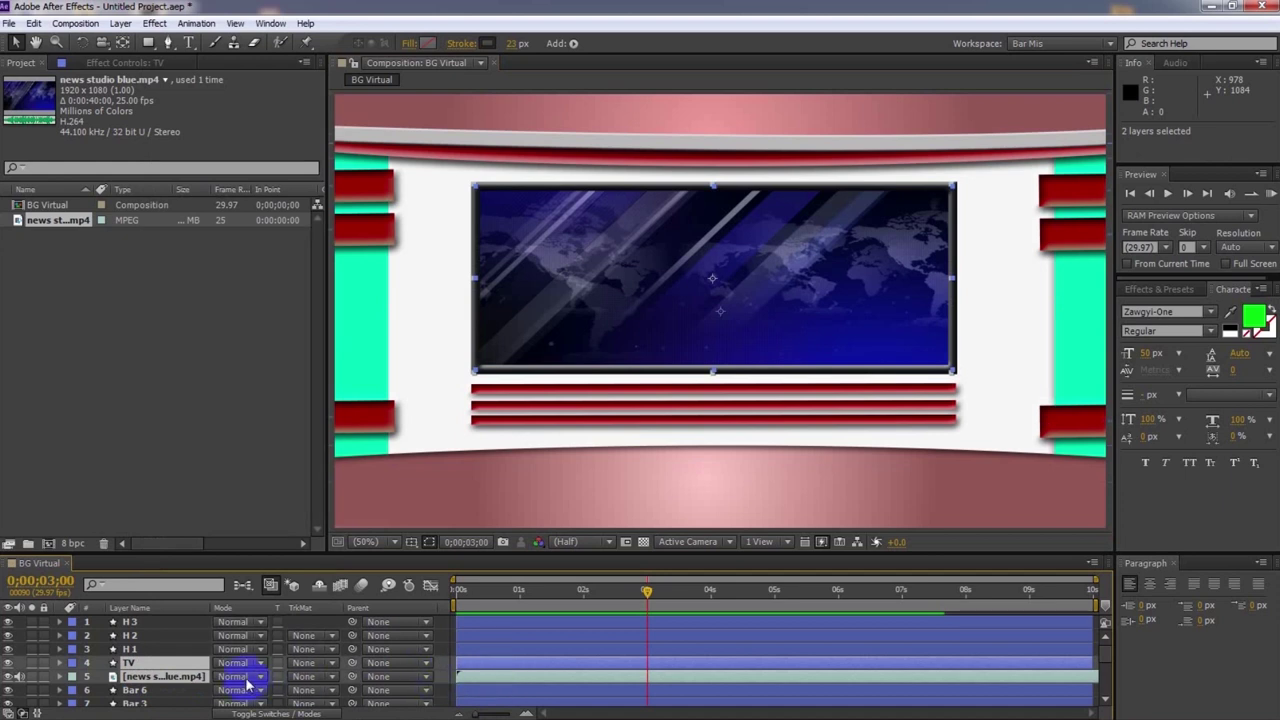
{"action": "left_click", "coordinate": [200, 678]}
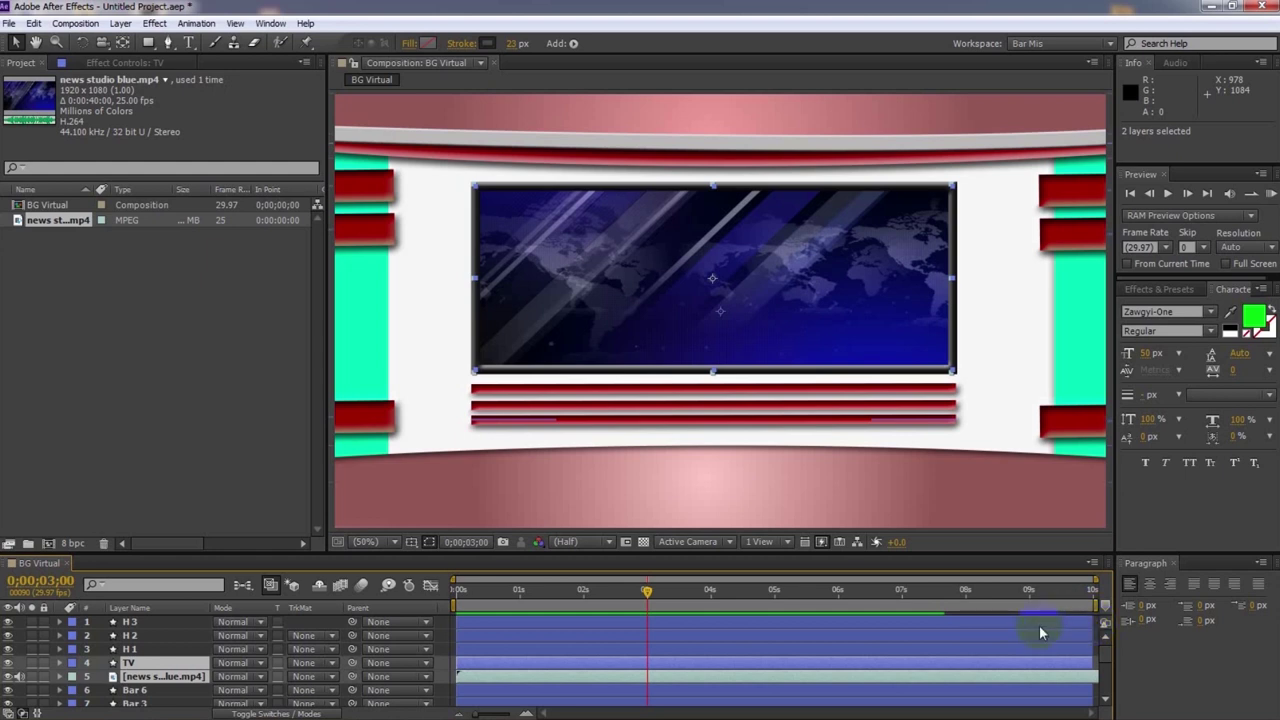
{"action": "right_click", "coordinate": [173, 670]}
{"action": "left_click", "coordinate": [228, 539]}
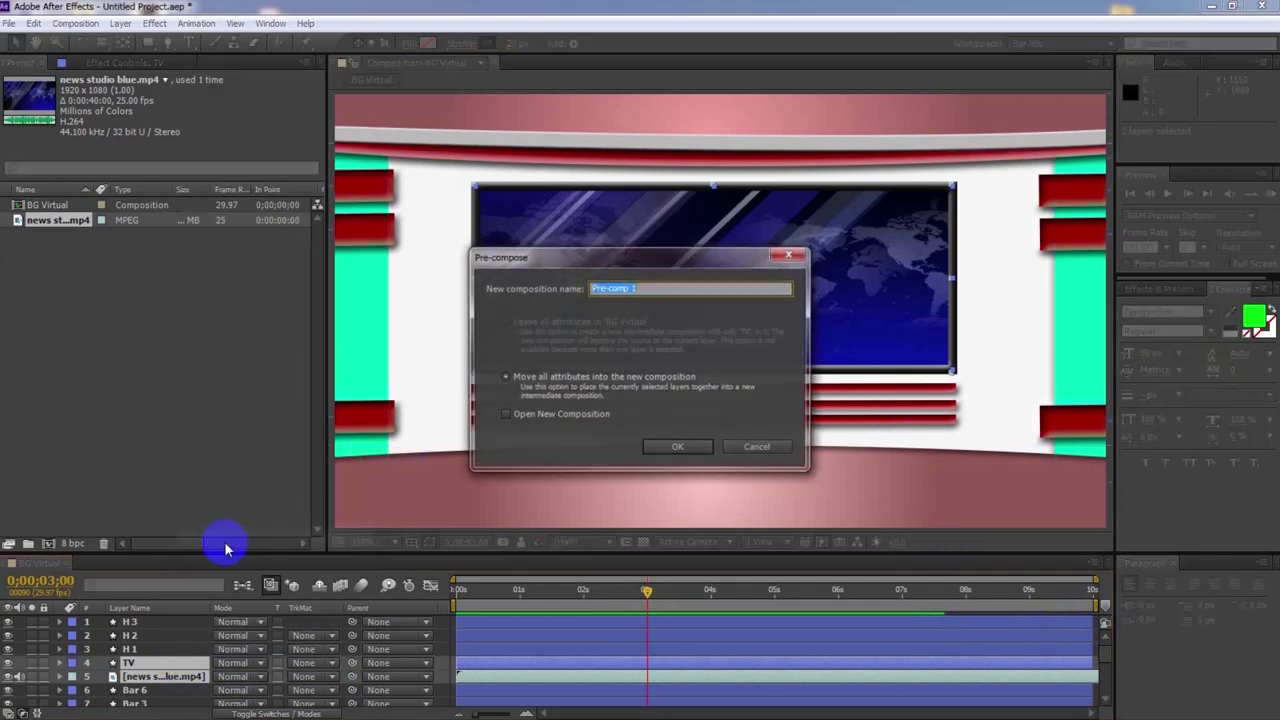
{"action": "type", "text": "Tv"}
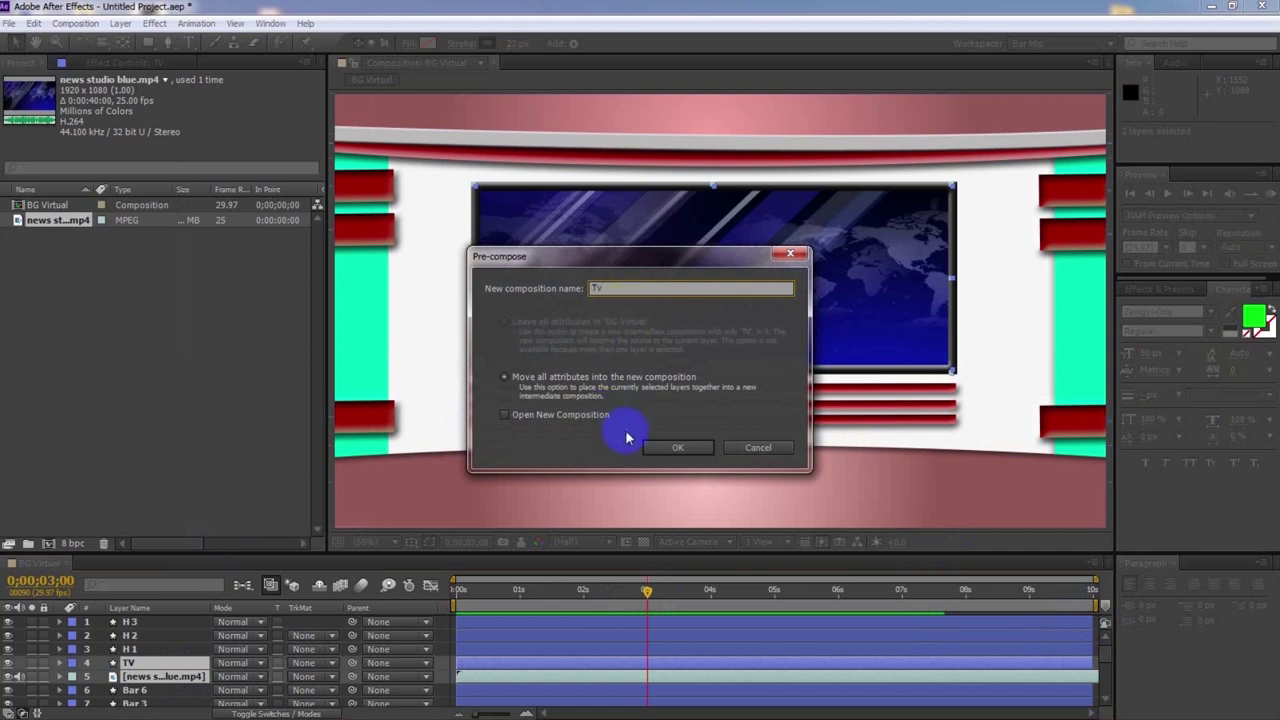
{"action": "left_click", "coordinate": [672, 447]}
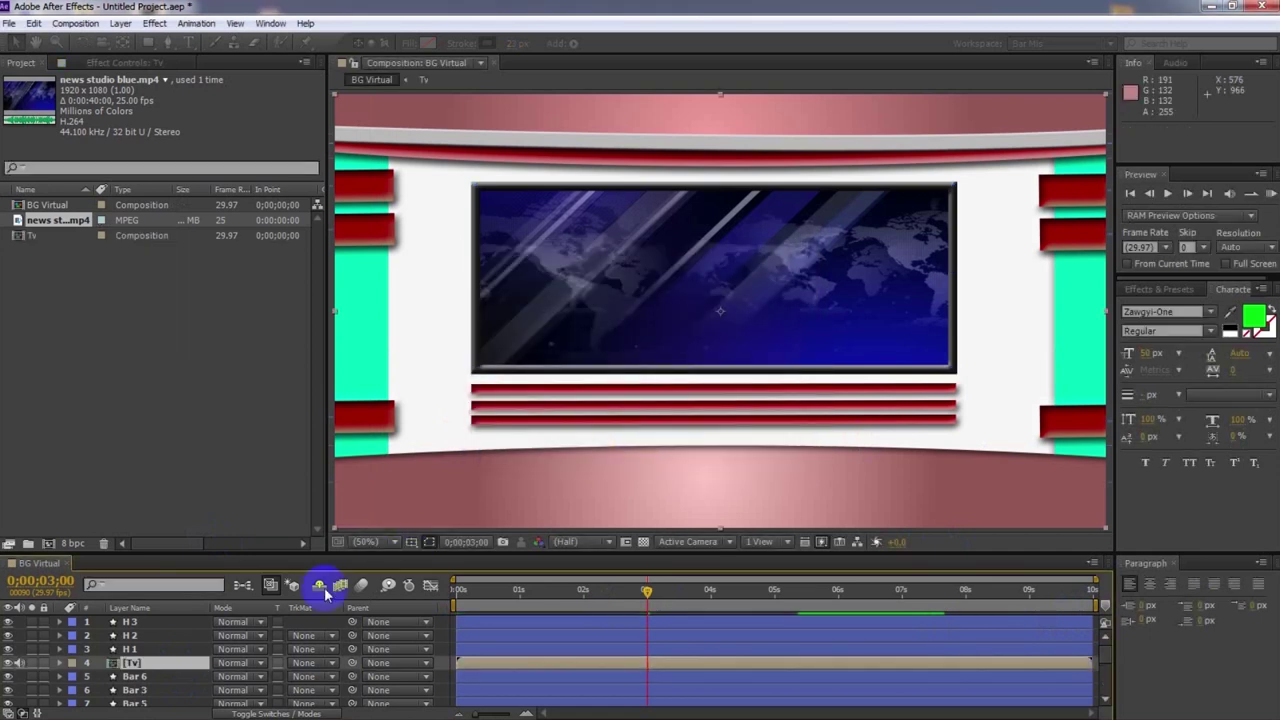
Duplicate the Tv layer, flip the lower copy vertically and move it down onto the floor as a reflection
{"action": "left_click", "coordinate": [153, 670]}
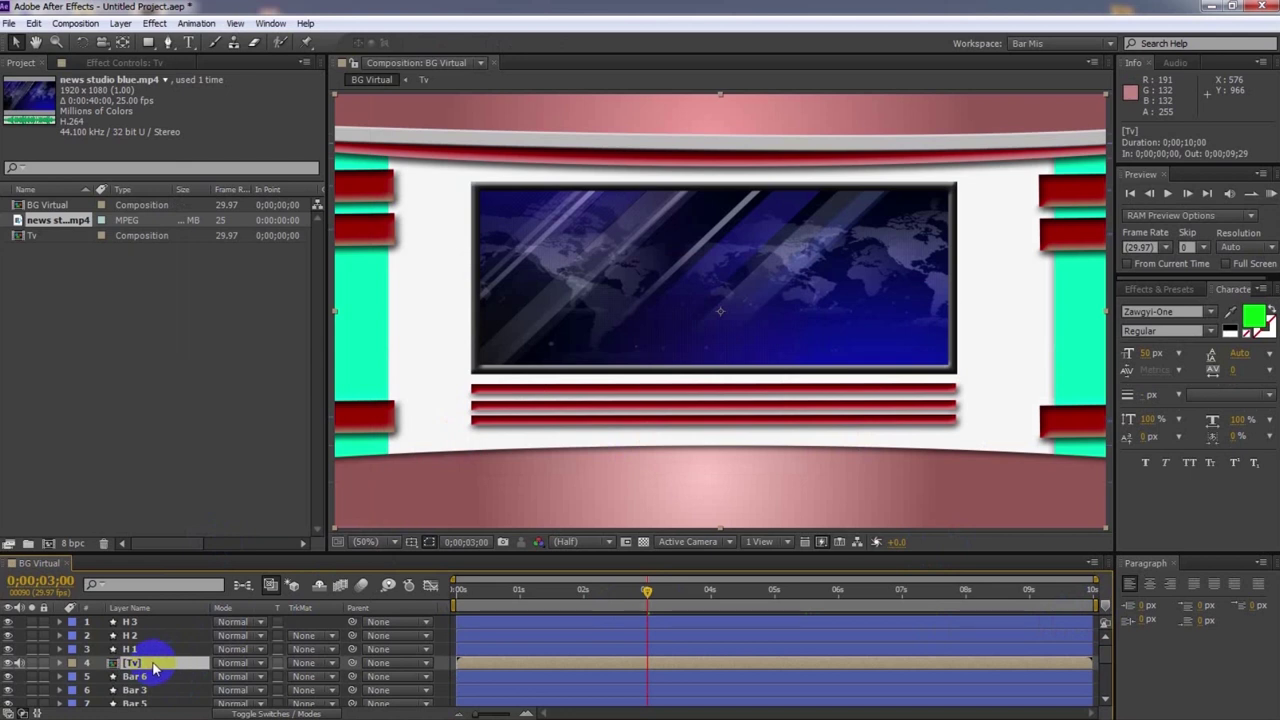
{"action": "key", "text": "ctrl+d"}
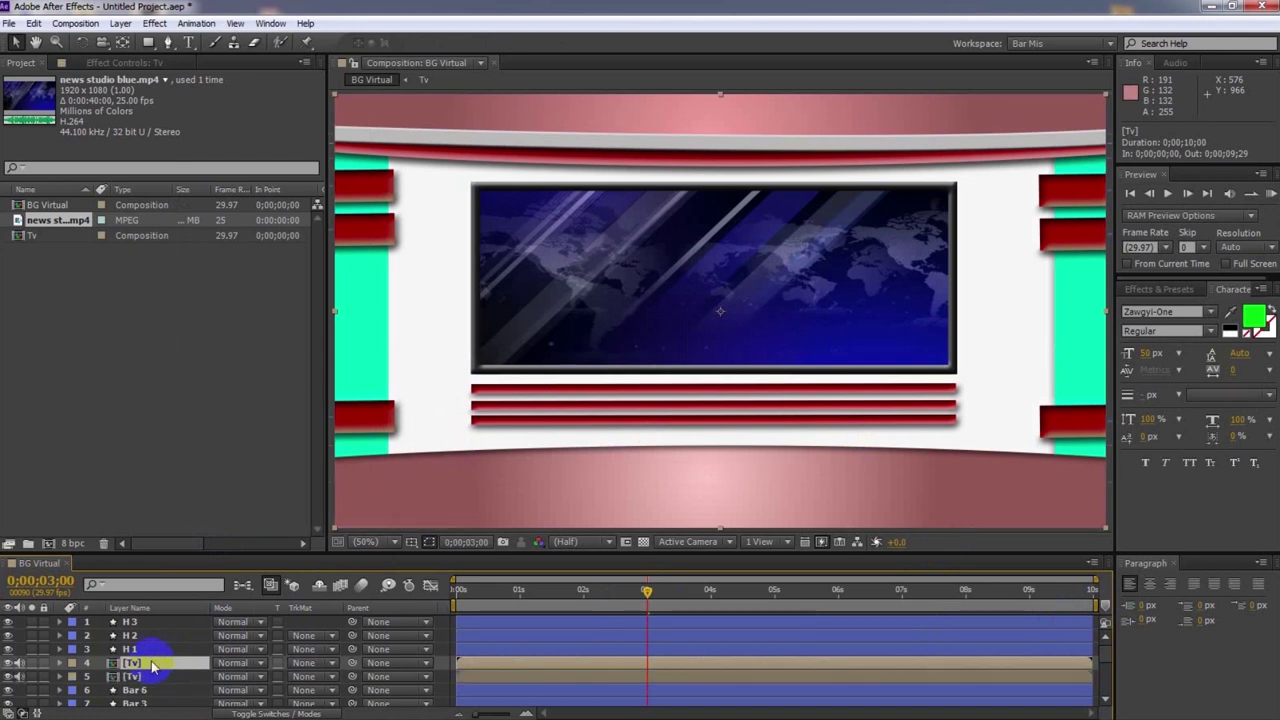
{"action": "left_click", "coordinate": [152, 677]}
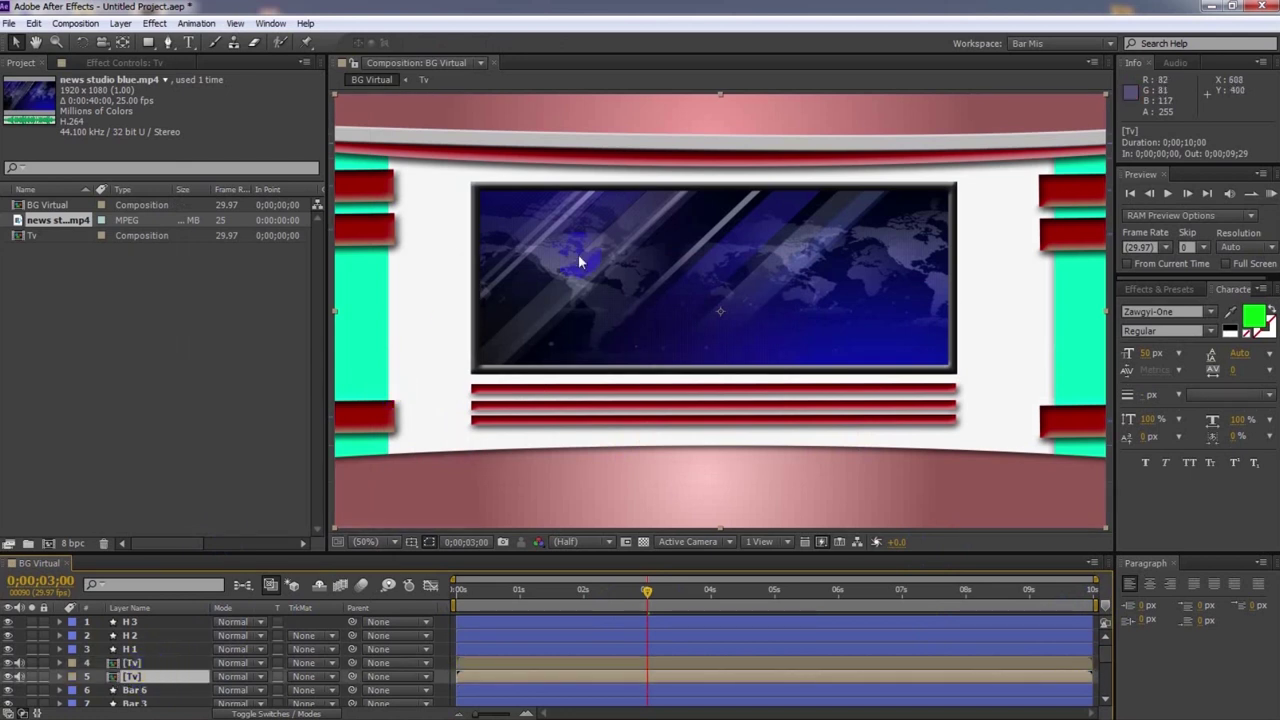
{"action": "left_click_drag", "start_coordinate": [720, 93], "coordinate": [688, 414]}
{"action": "left_click_drag", "start_coordinate": [716, 316], "coordinate": [729, 458]}
Set the flipped Tv copy's Opacity to 39%
{"action": "left_click", "coordinate": [160, 680]}
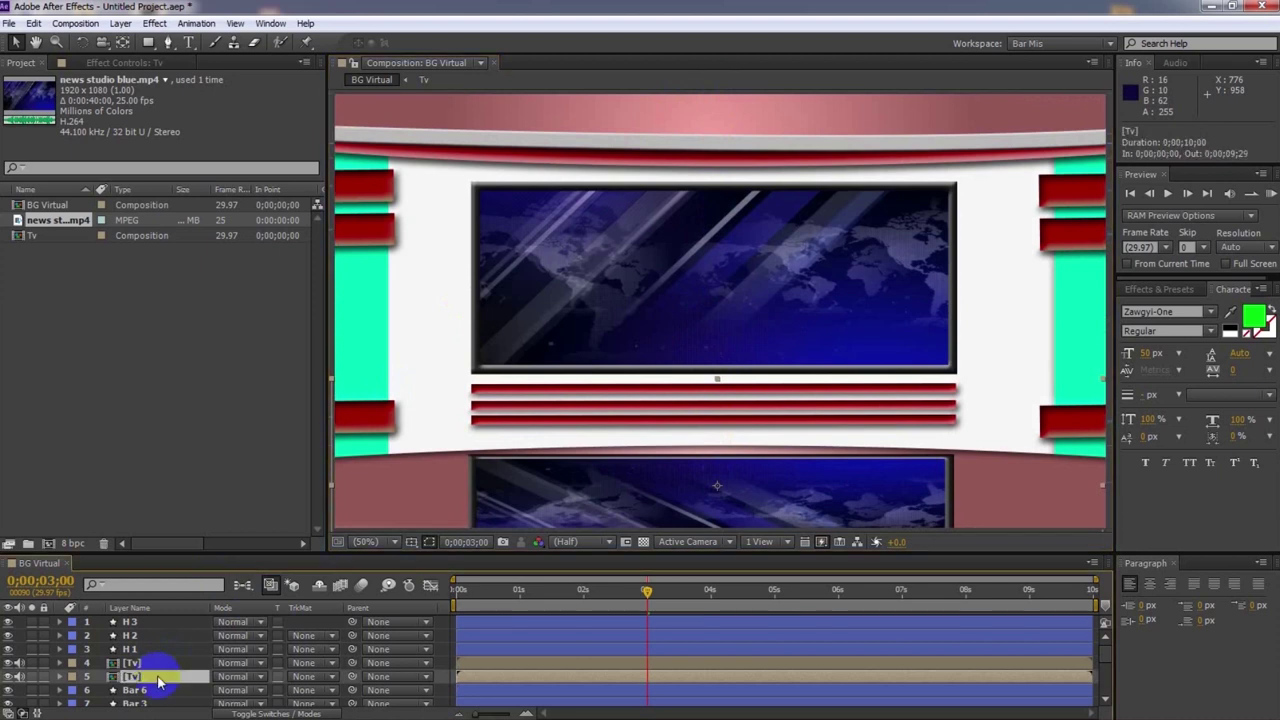
{"action": "key", "text": "t"}
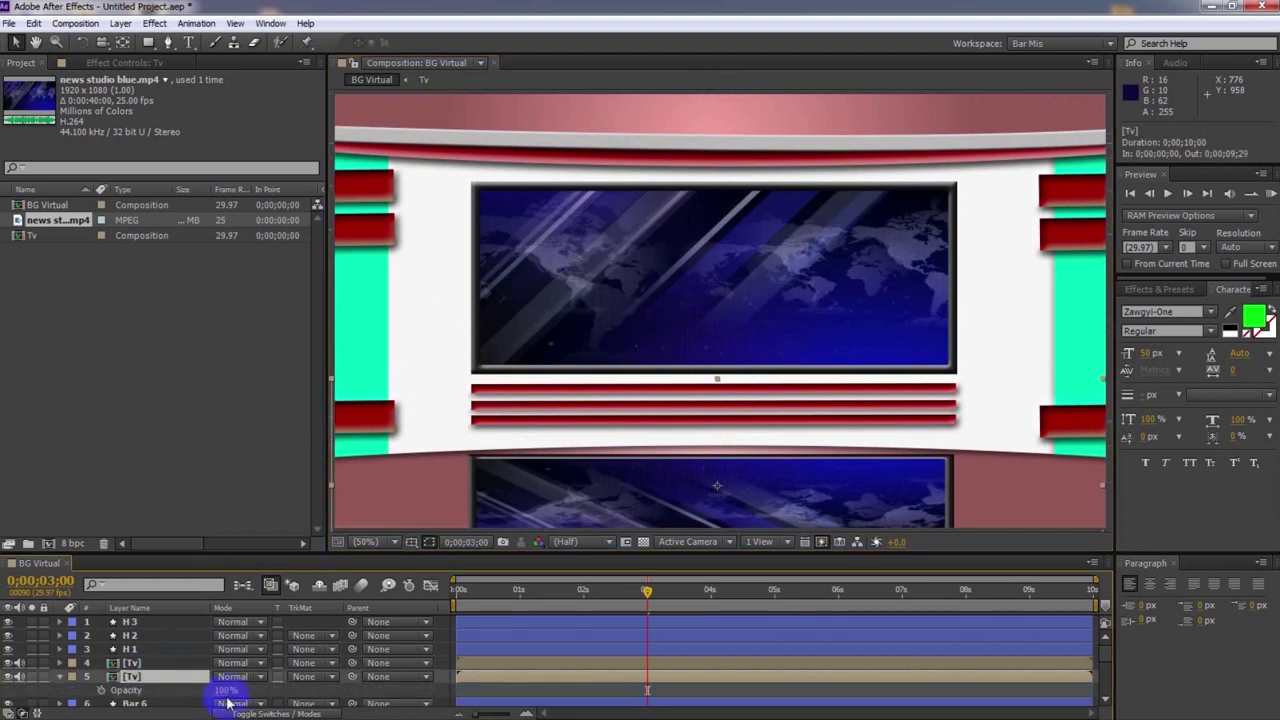
{"action": "left_click_drag", "start_coordinate": [222, 690], "coordinate": [171, 688]}
{"action": "left_click", "coordinate": [457, 692]}
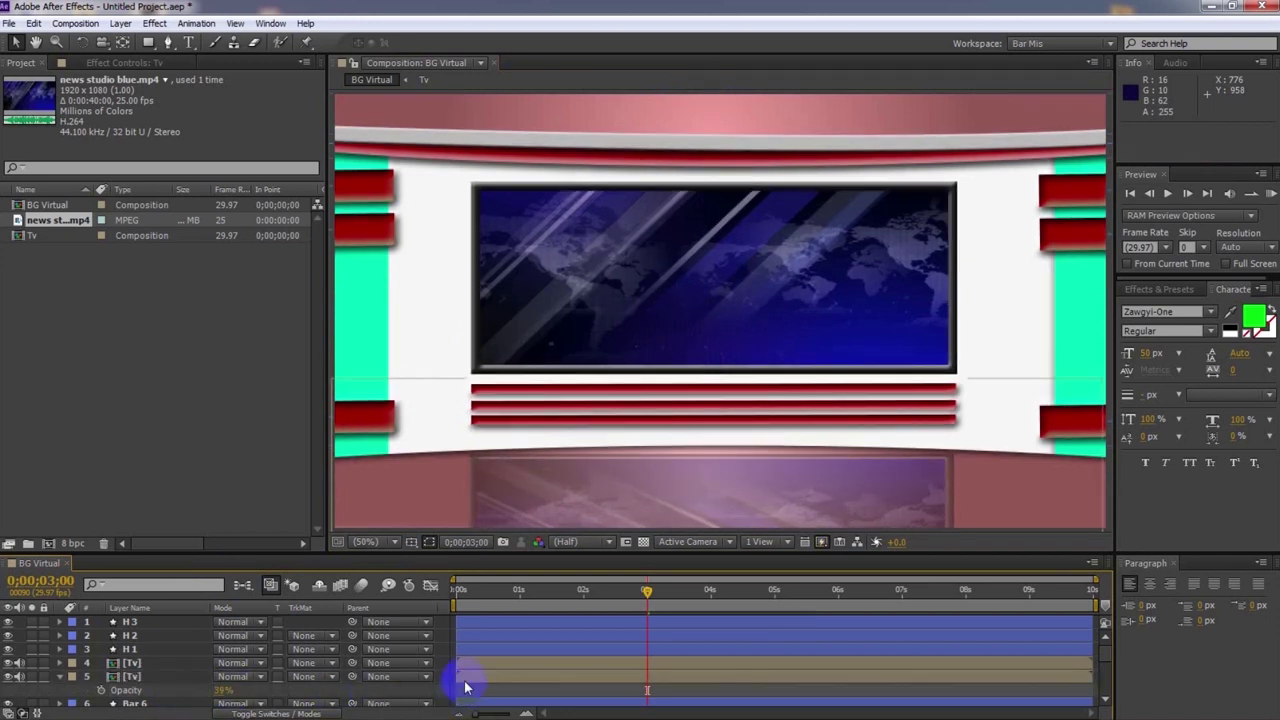
Preview the composition with the TV reflection, then collapse the reflection layer's Opacity property
{"action": "left_click", "coordinate": [1271, 194]}
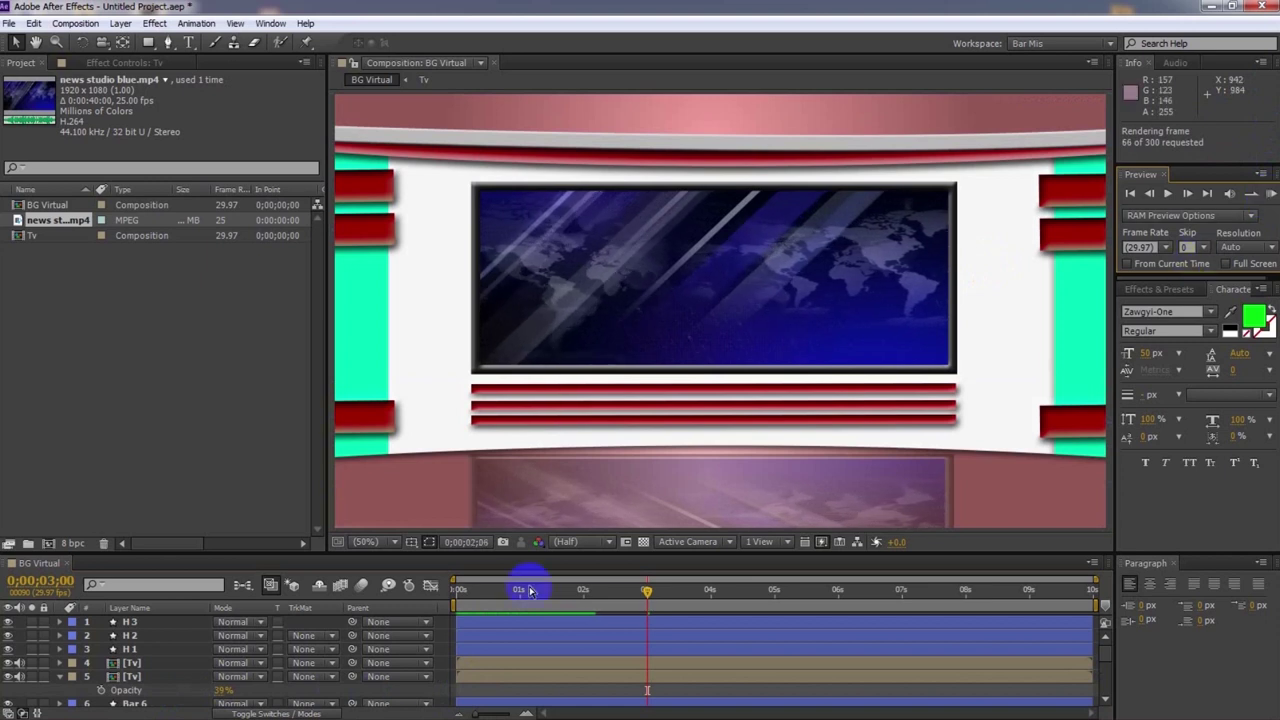
{"action": "left_click", "coordinate": [175, 677]}
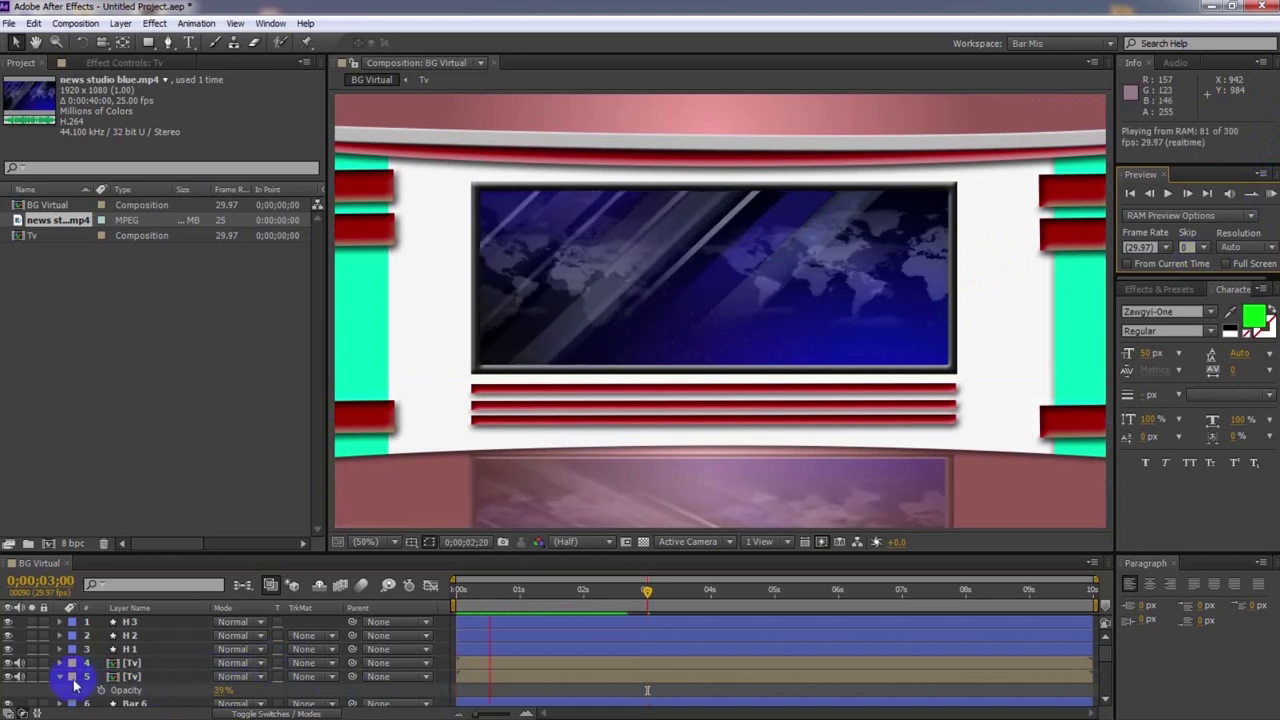
{"action": "left_click", "coordinate": [61, 680]}
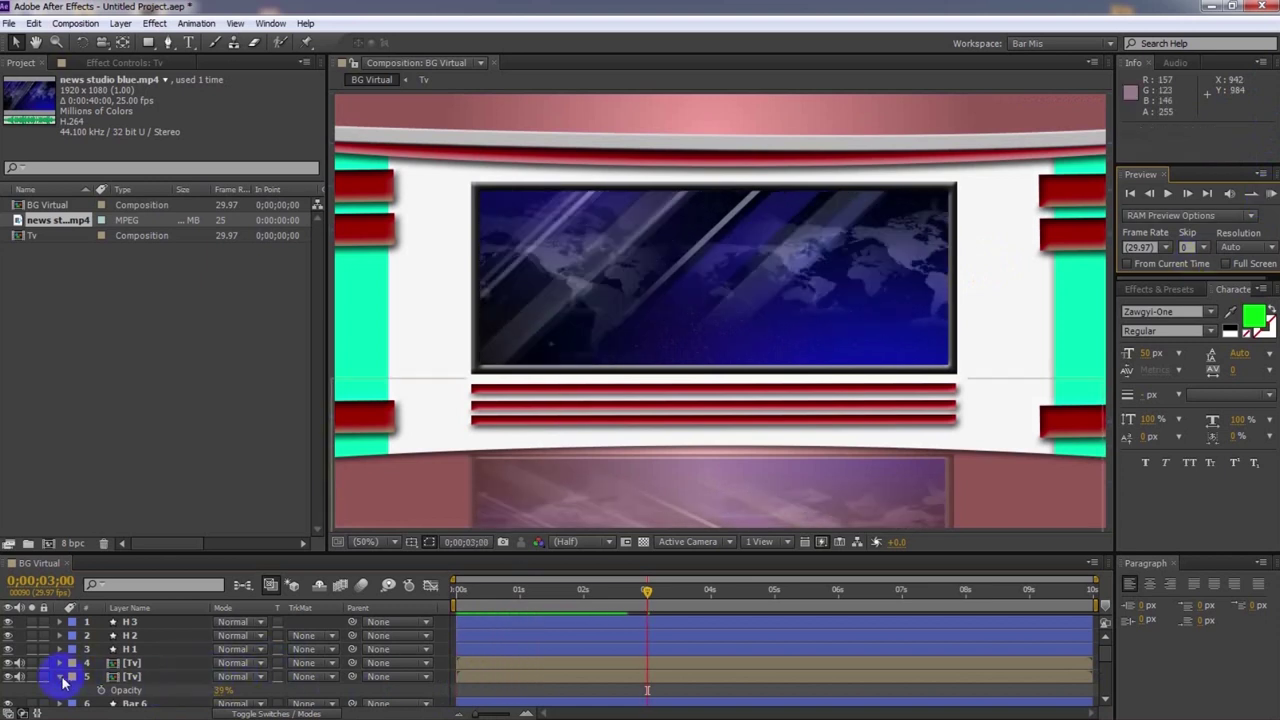
{"action": "left_click", "coordinate": [59, 677]}
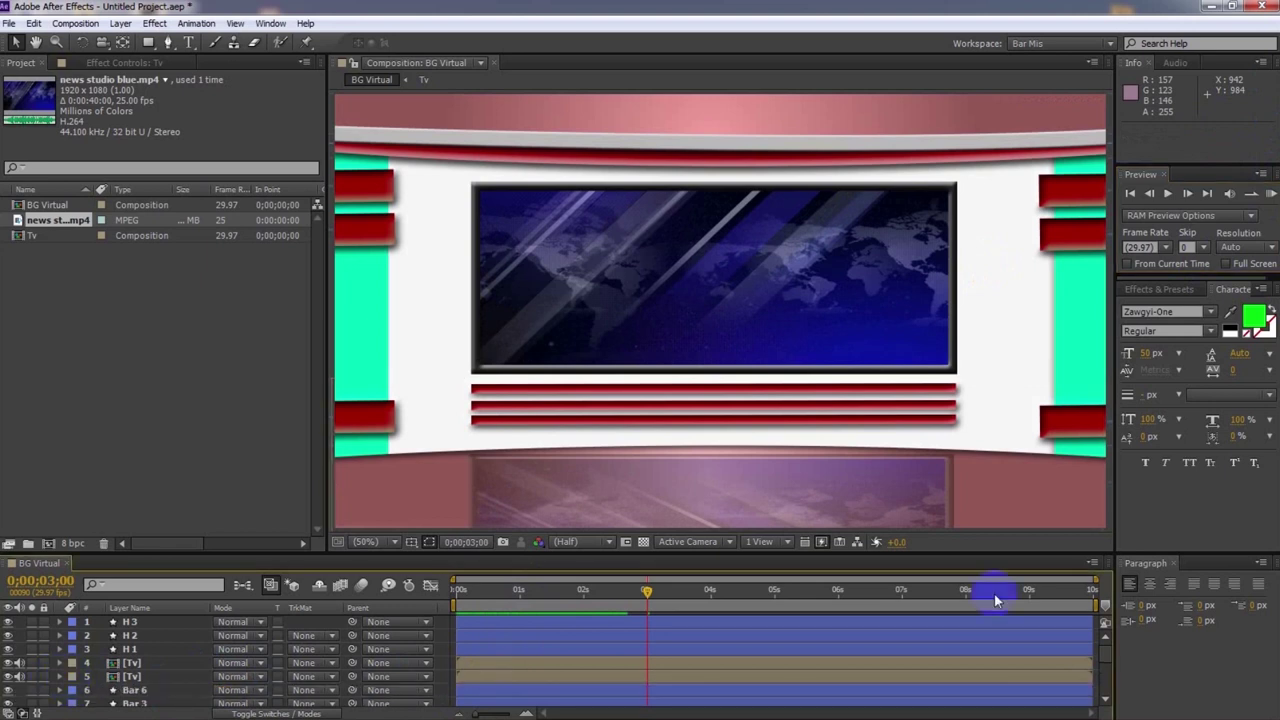
Move the BG 2 layer beneath the BG 3 layer, to the bottom of the layer stack
{"action": "left_click_drag", "start_coordinate": [1100, 645], "coordinate": [1109, 686]}
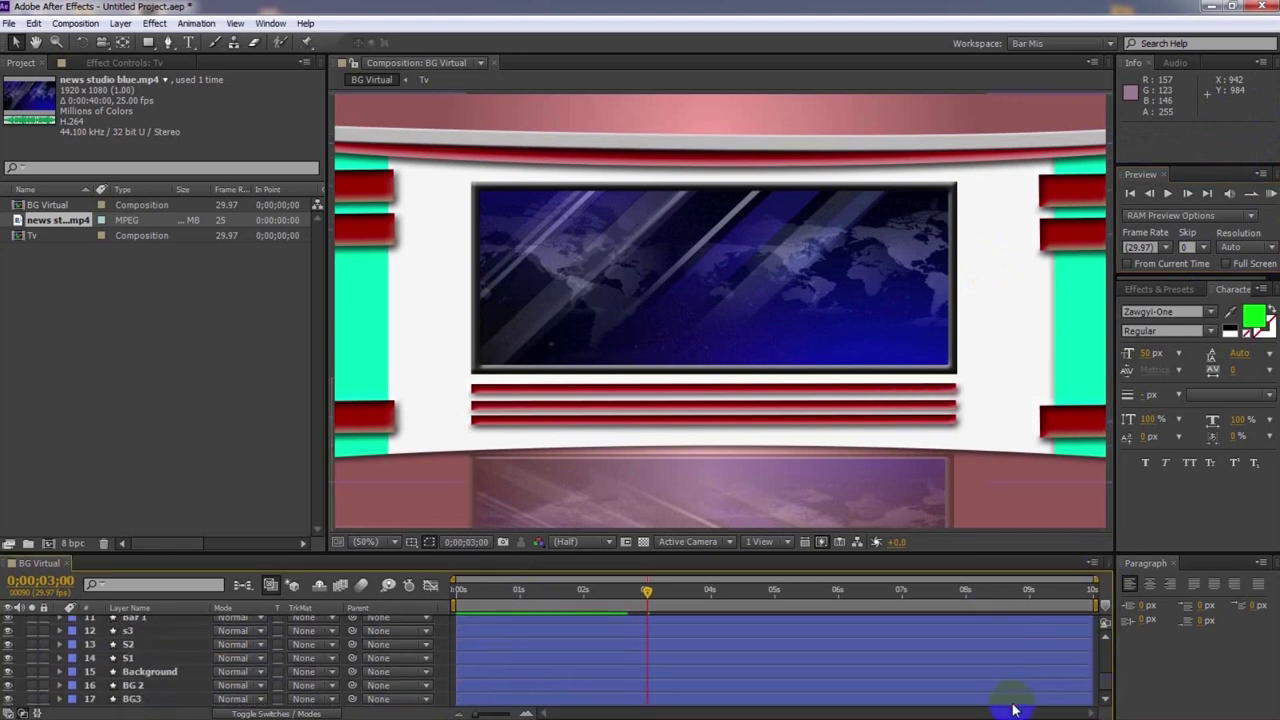
{"action": "left_click", "coordinate": [133, 686]}
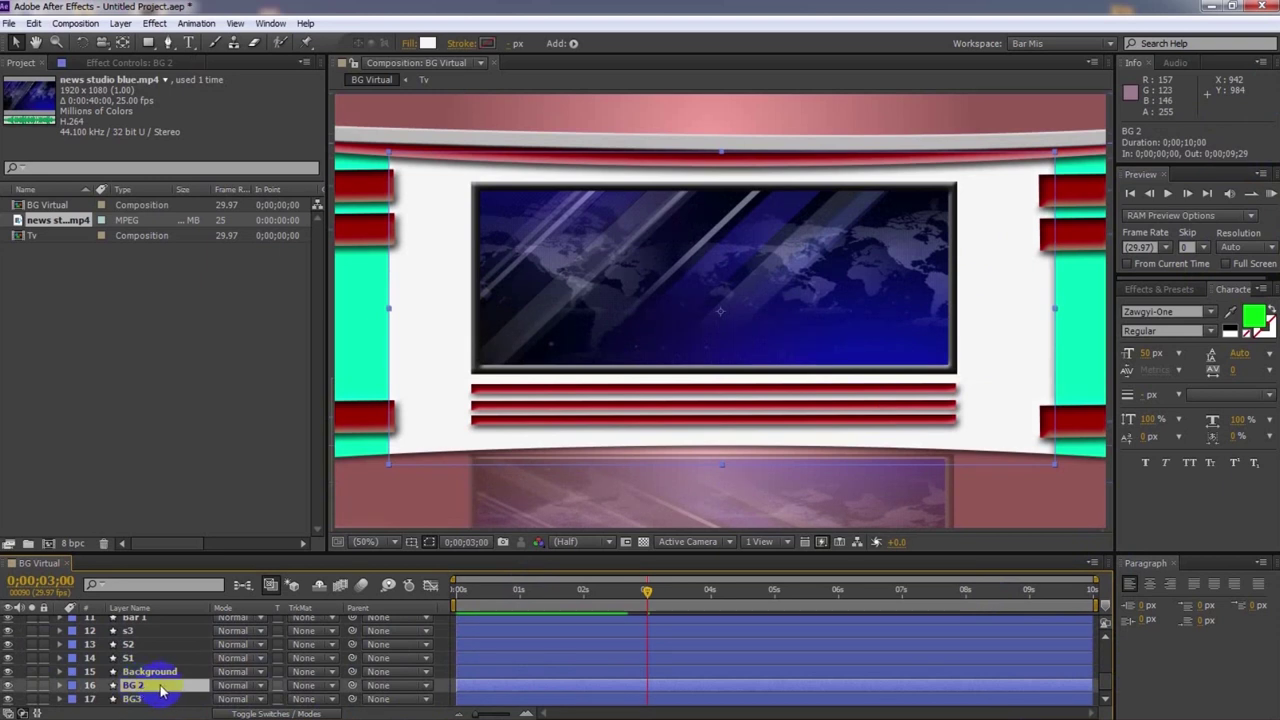
{"action": "left_click_drag", "start_coordinate": [160, 690], "coordinate": [152, 698]}
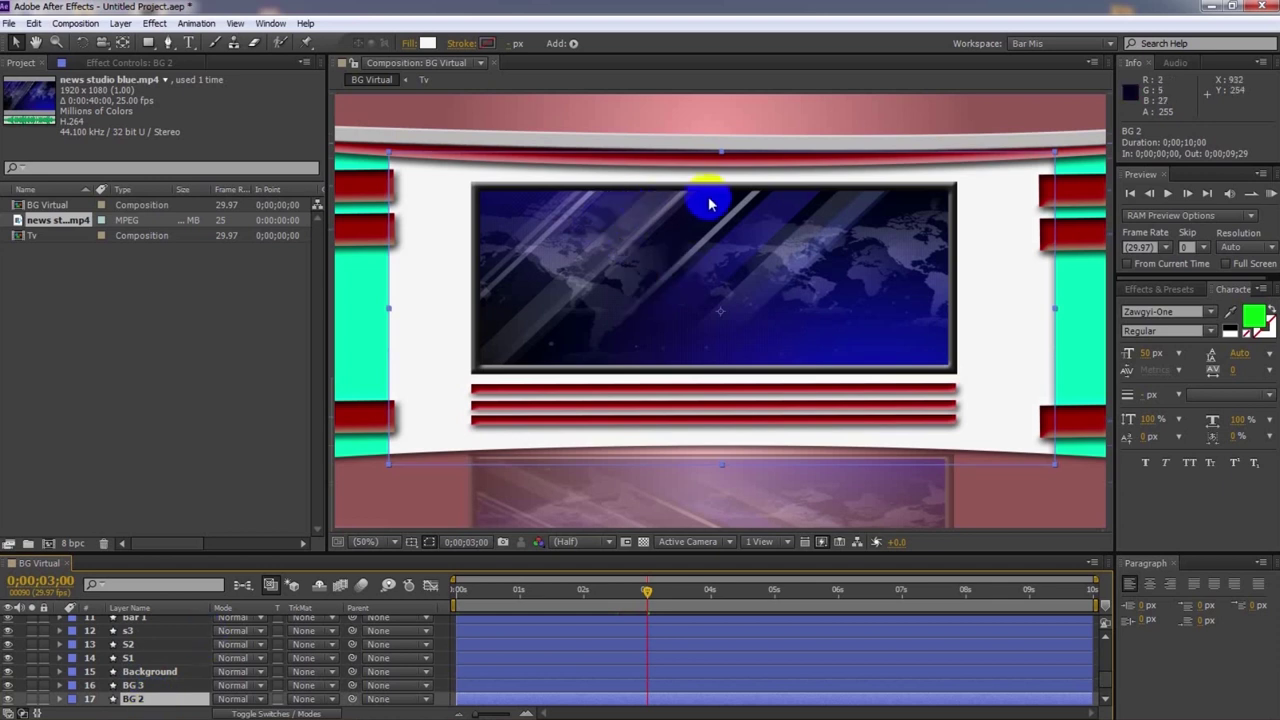
Try moving the BG 2 layer down onto the floor, and undo back to before its duplication
{"action": "left_click_drag", "start_coordinate": [714, 189], "coordinate": [714, 484]}
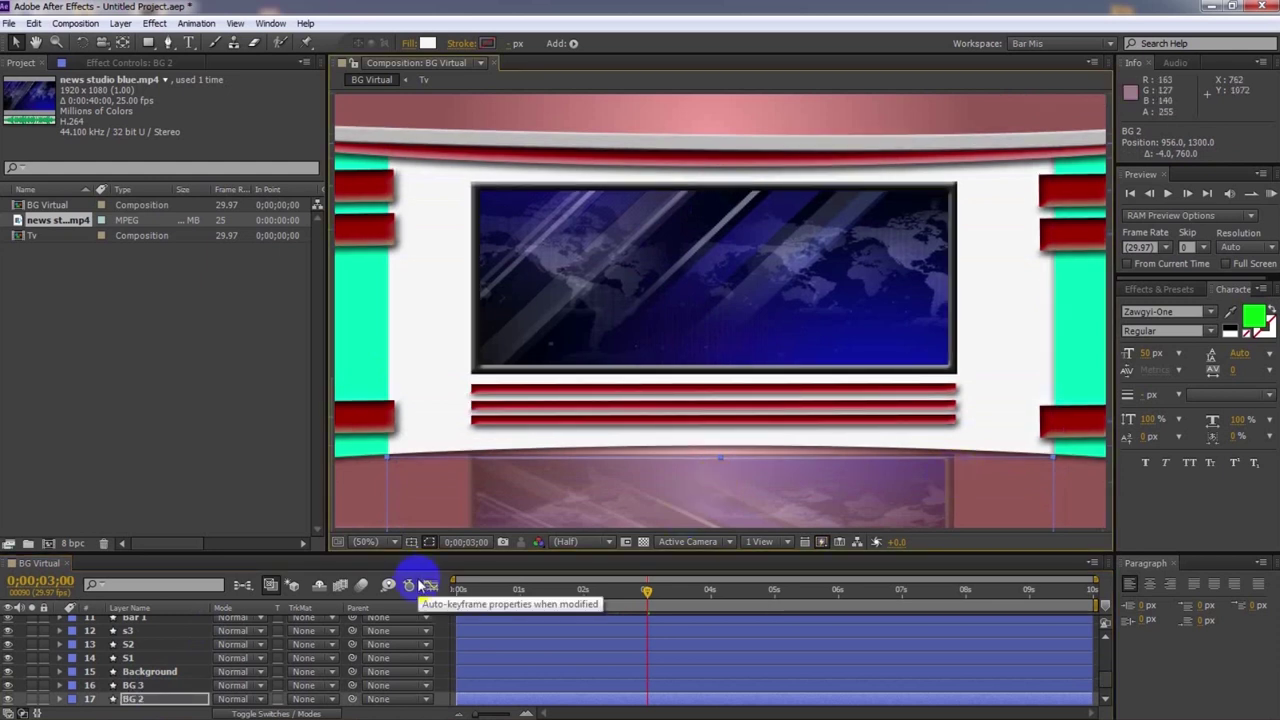
{"action": "key", "text": "ctrl+z"}
{"action": "key", "text": "ctrl+d"}
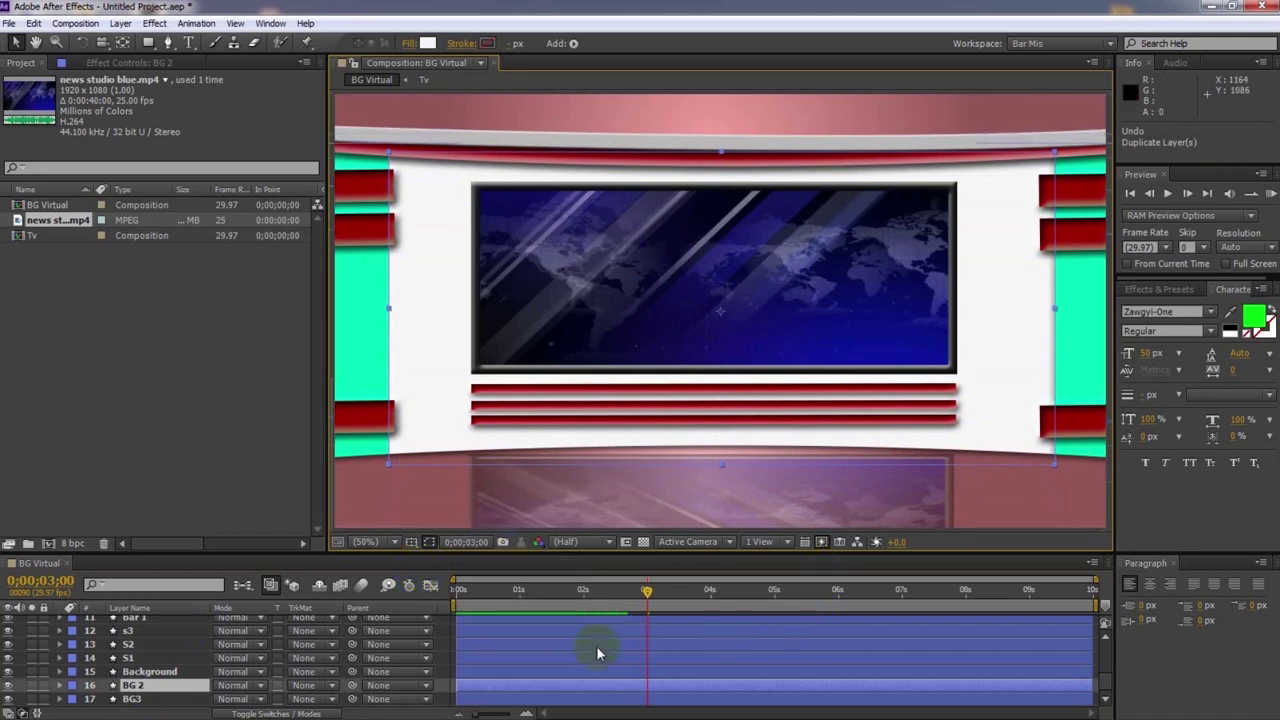
Run a RAM preview of the BG Virtual composition
{"action": "left_click", "coordinate": [1026, 517]}
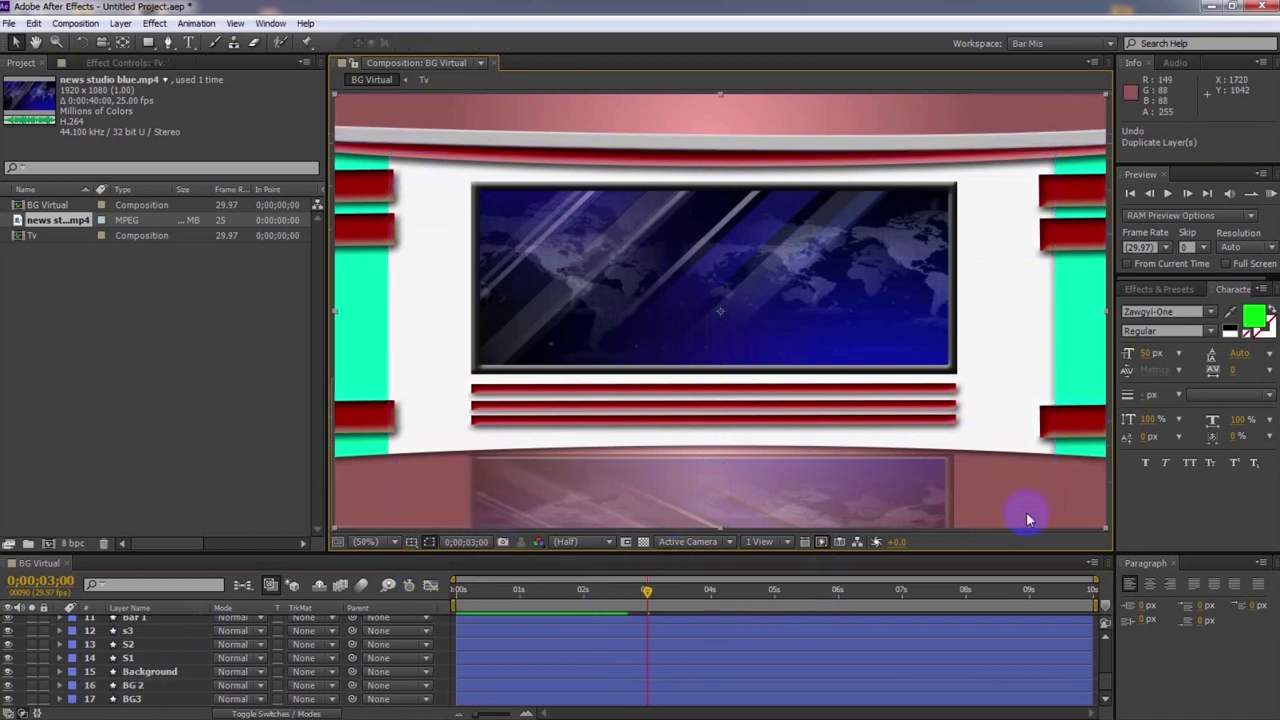
{"action": "left_click", "coordinate": [1272, 195]}
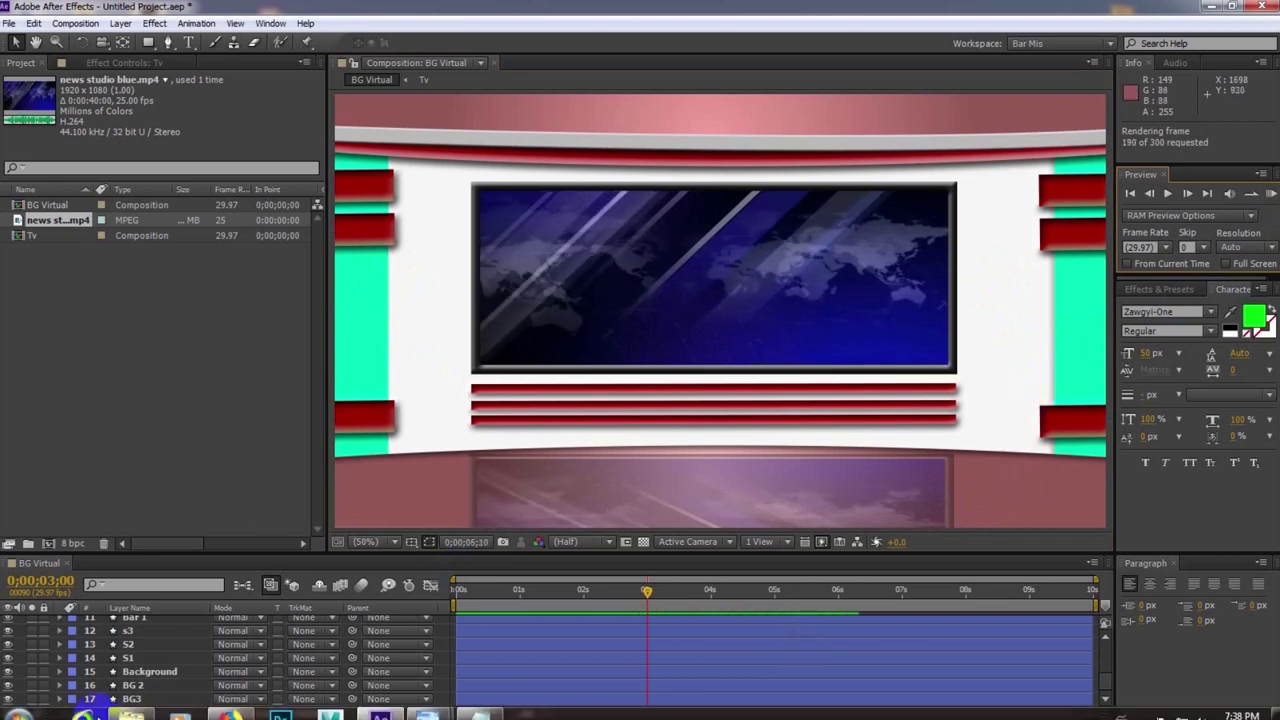
Duplicate the BG 2 layer, place the copy above the Background layer and move it down onto the floor at about 956, 1312
{"action": "left_click", "coordinate": [140, 687]}
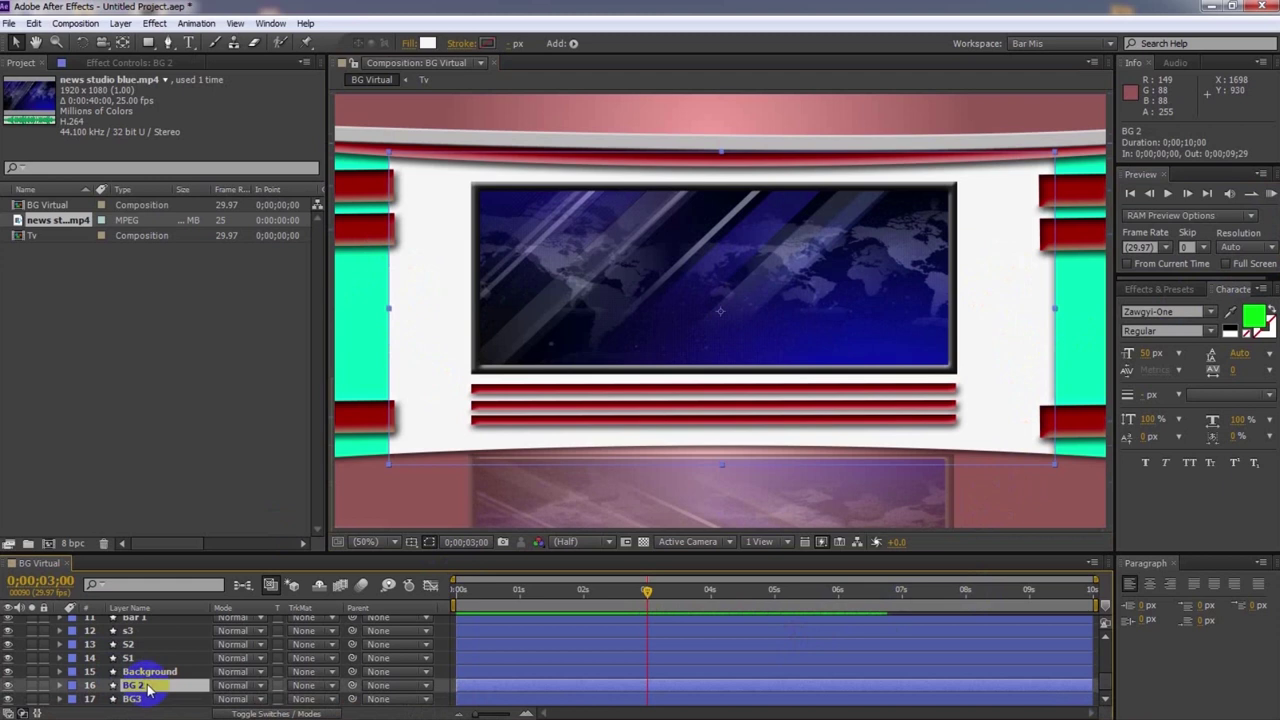
{"action": "left_click_drag", "start_coordinate": [148, 690], "coordinate": [147, 673]}
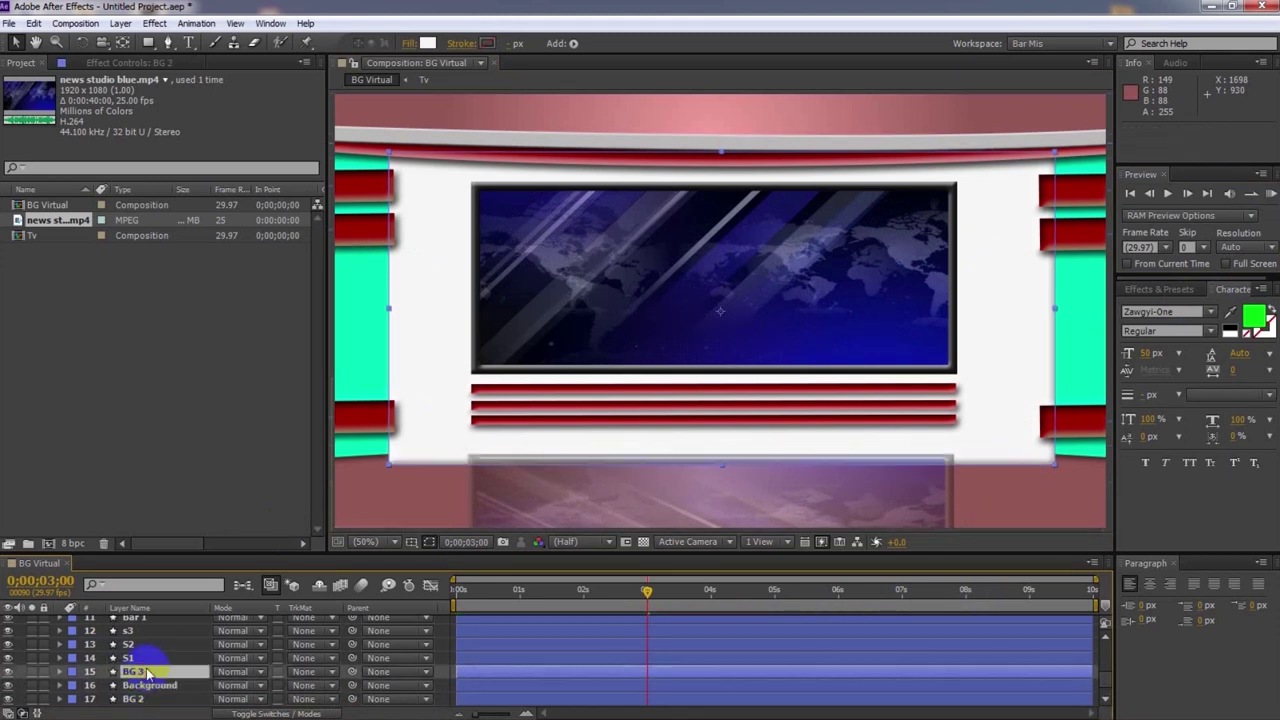
{"action": "left_click_drag", "start_coordinate": [443, 277], "coordinate": [440, 588]}
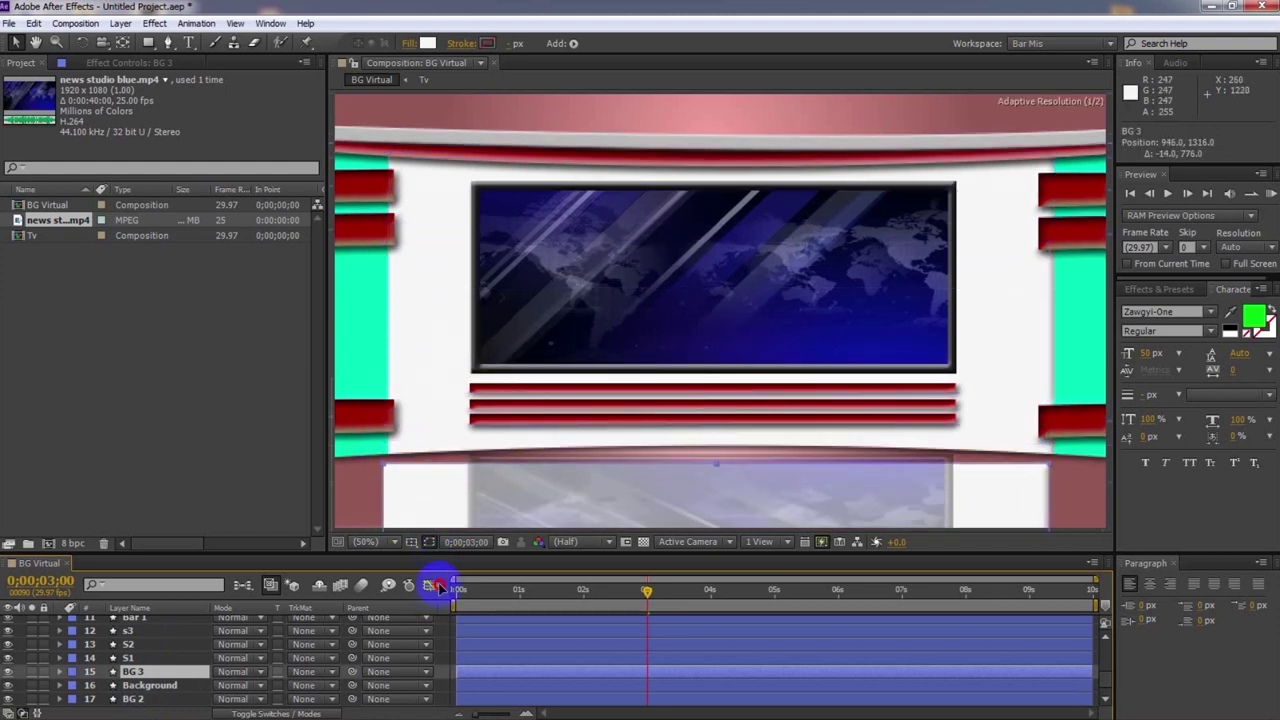
{"action": "left_click_drag", "start_coordinate": [428, 532], "coordinate": [430, 532]}
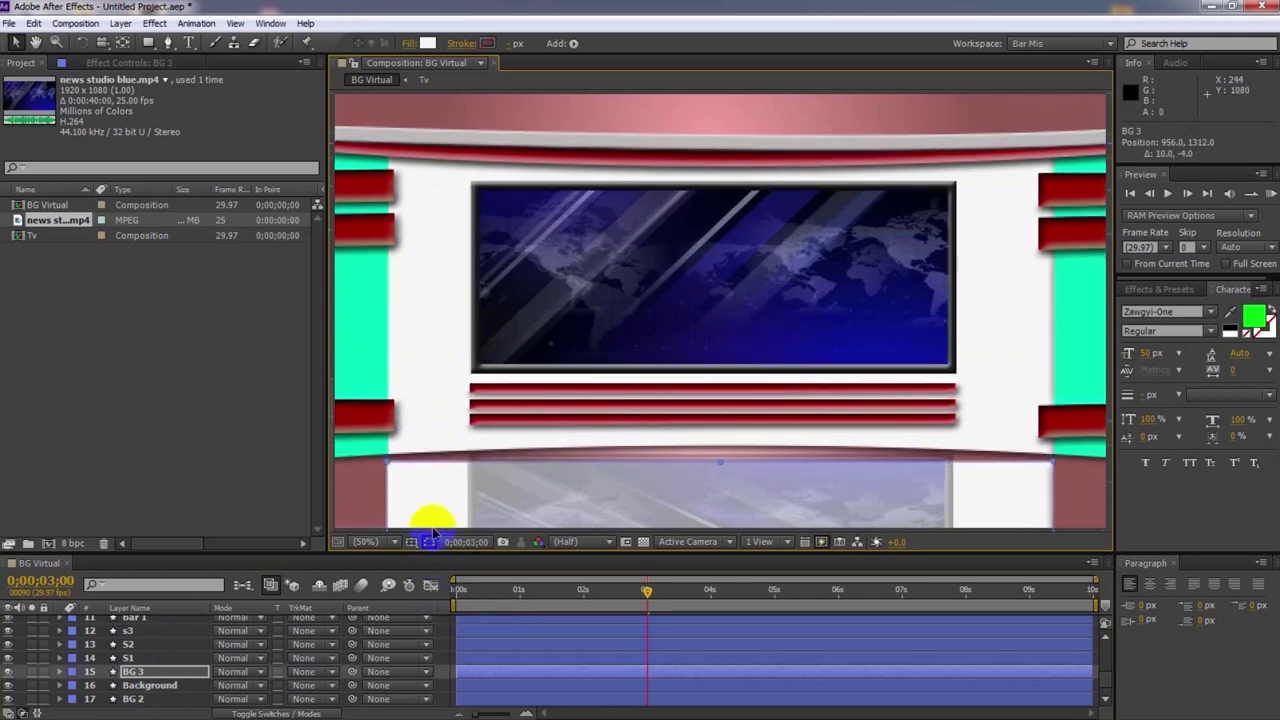
Set the Opacity of the BG 3 floor reflection layer to 21%
{"action": "key", "text": "t"}
{"action": "left_click_drag", "start_coordinate": [224, 686], "coordinate": [160, 683]}
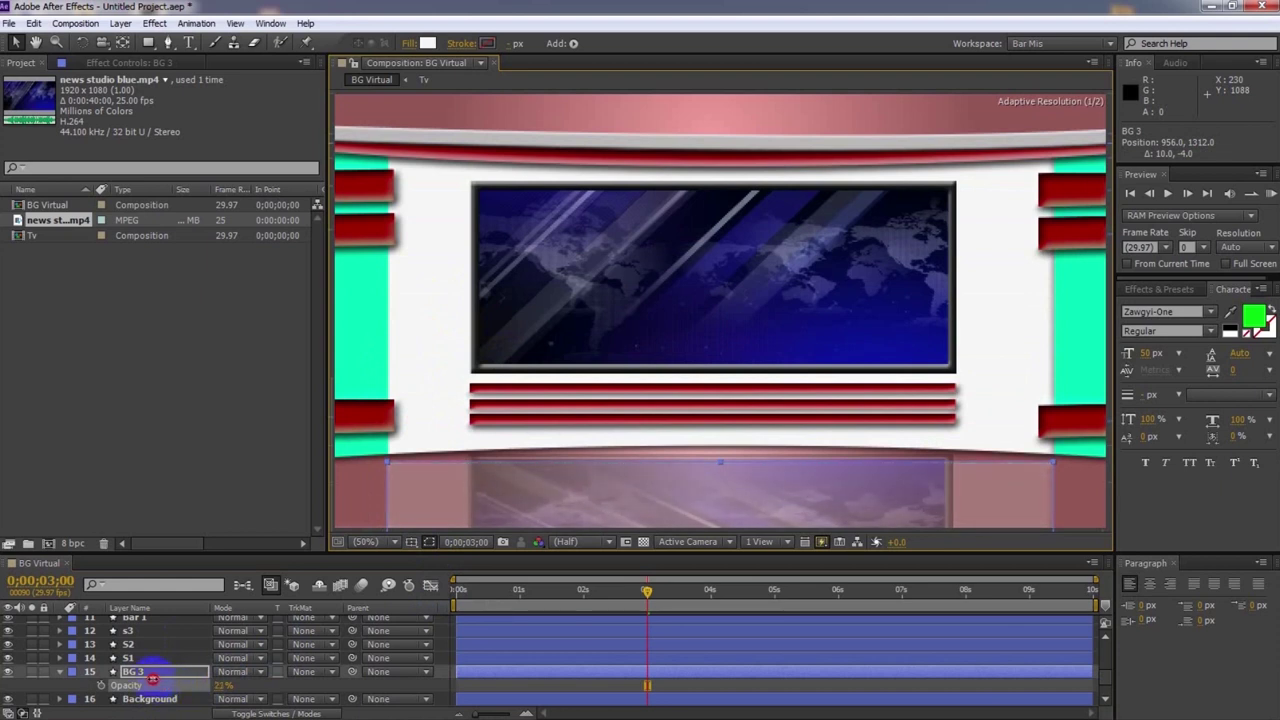
{"action": "left_click", "coordinate": [485, 686]}
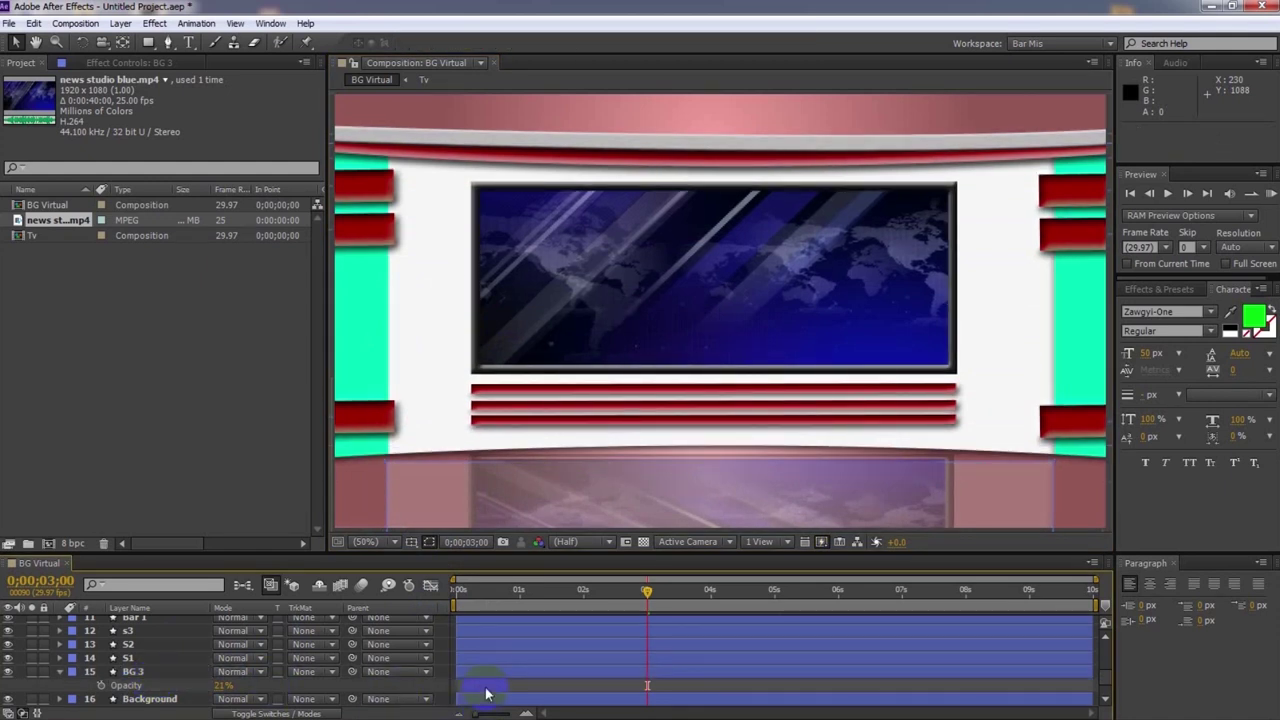
Undo the accidental shift of the Tv layer, and nudge the BG 3 reflection slightly upward to meet the wall's lower edge
{"action": "left_click_drag", "start_coordinate": [445, 495], "coordinate": [441, 488]}
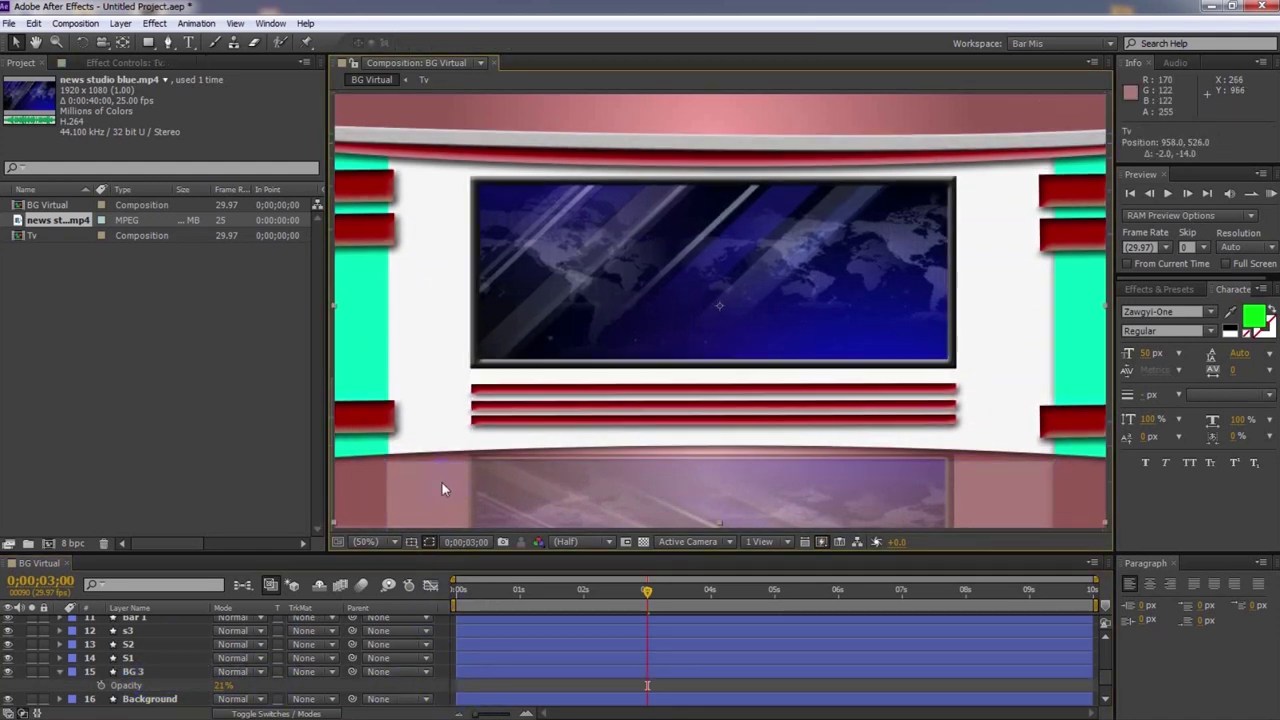
{"action": "key", "text": "ctrl+z"}
{"action": "left_click", "coordinate": [140, 672]}
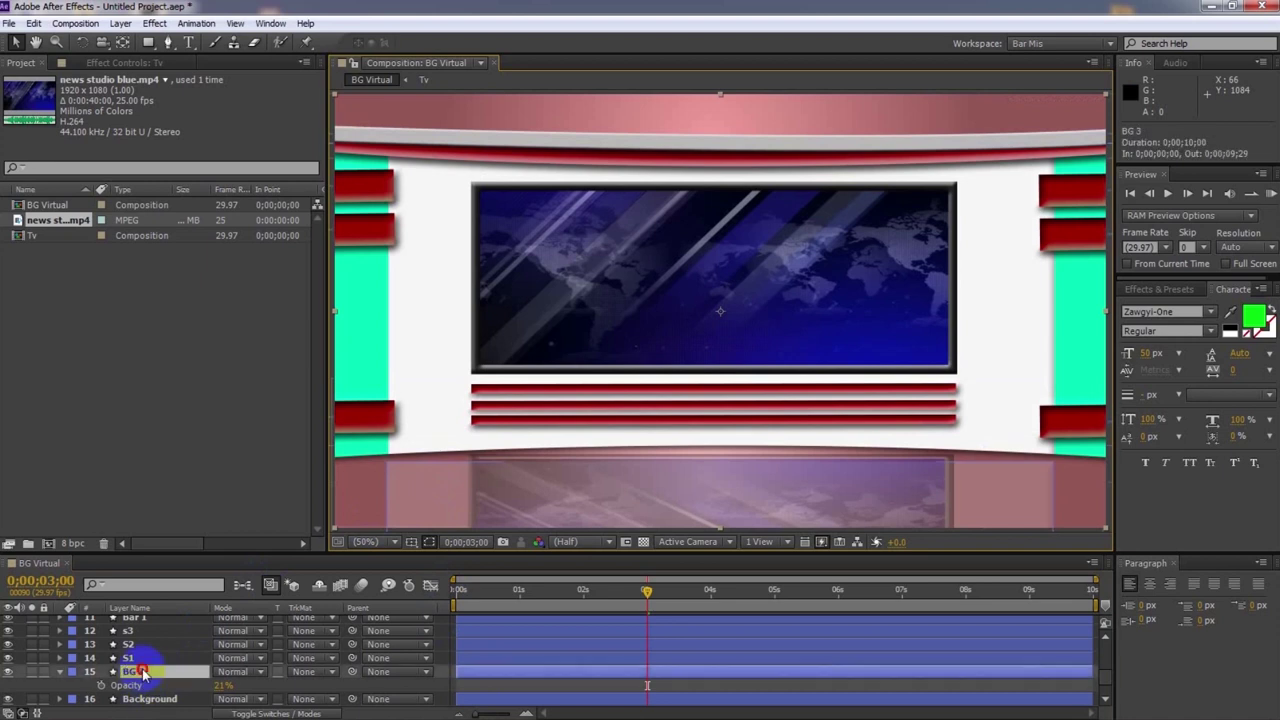
{"action": "left_click_drag", "start_coordinate": [1022, 477], "coordinate": [1023, 474]}
{"action": "left_click", "coordinate": [1023, 688]}
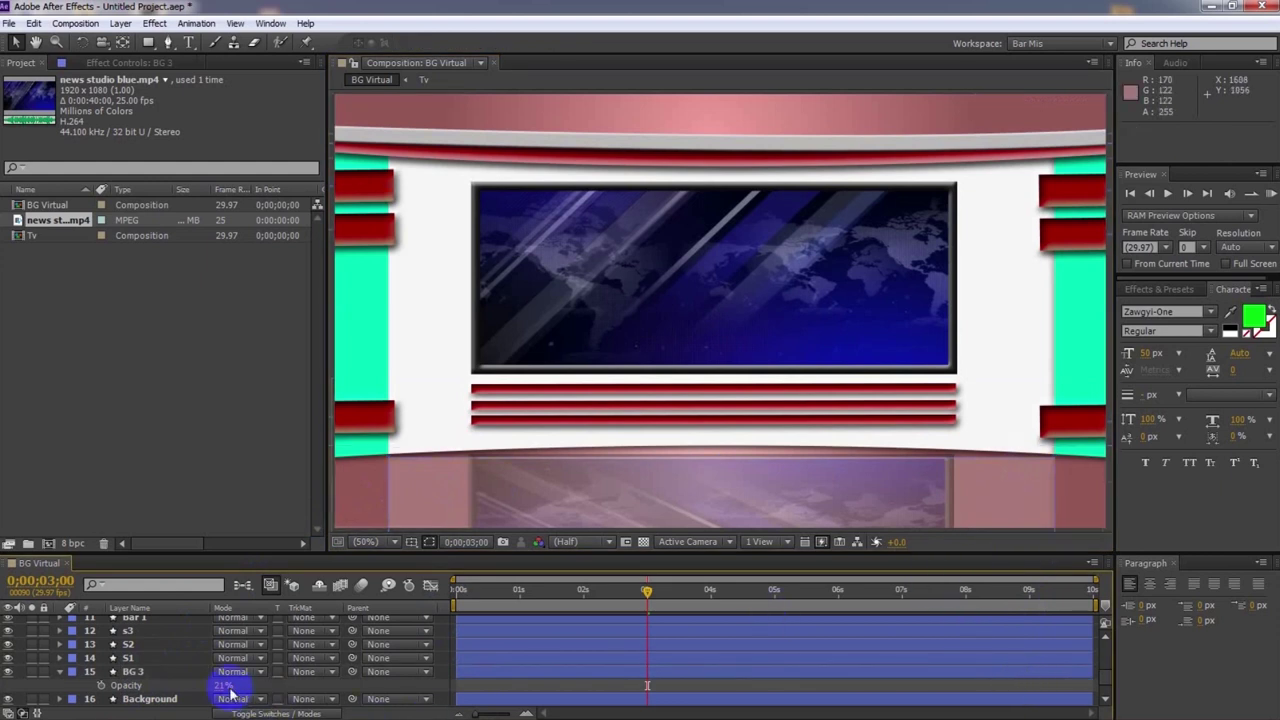
Lower the BG 3 reflection layer's Opacity to 7%
{"action": "left_click_drag", "start_coordinate": [223, 686], "coordinate": [212, 686]}
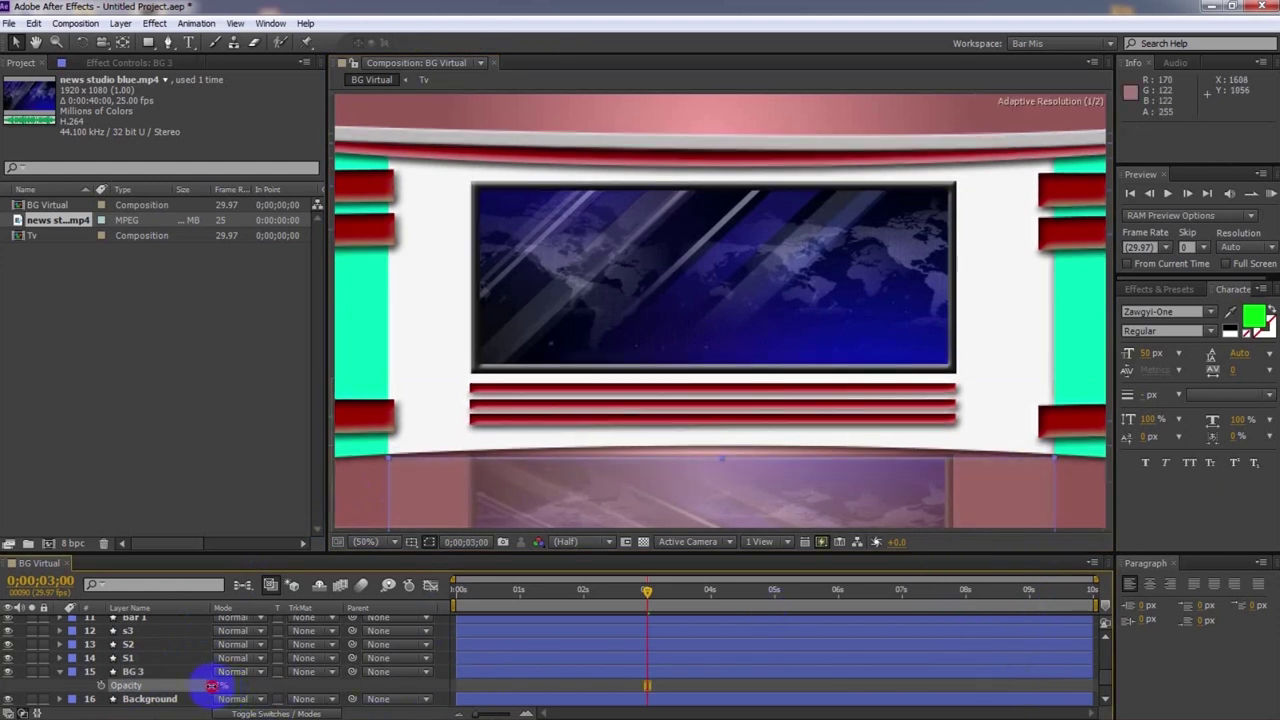
{"action": "left_click", "coordinate": [963, 689]}
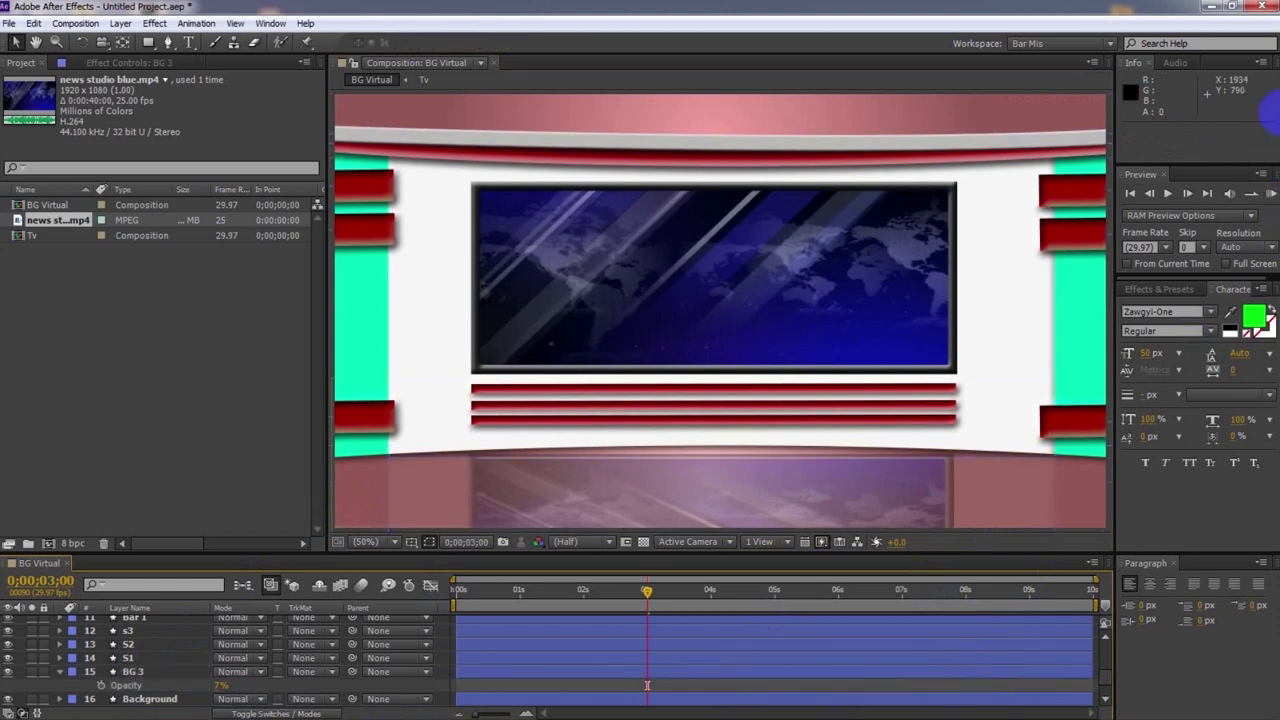
Run a RAM preview of the composition with the wall reflection, then switch to the Lesson 2 notes in Notepad
{"action": "left_click", "coordinate": [1271, 193]}
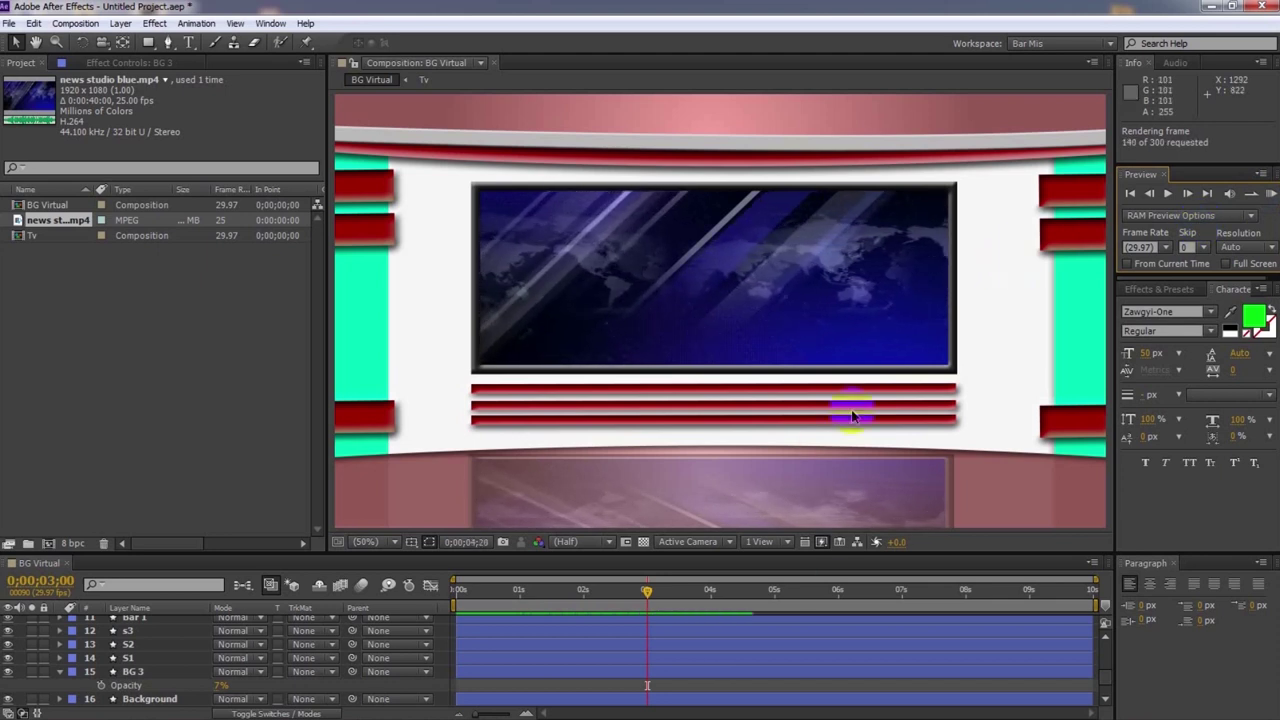
{"action": "left_click", "coordinate": [478, 705]}
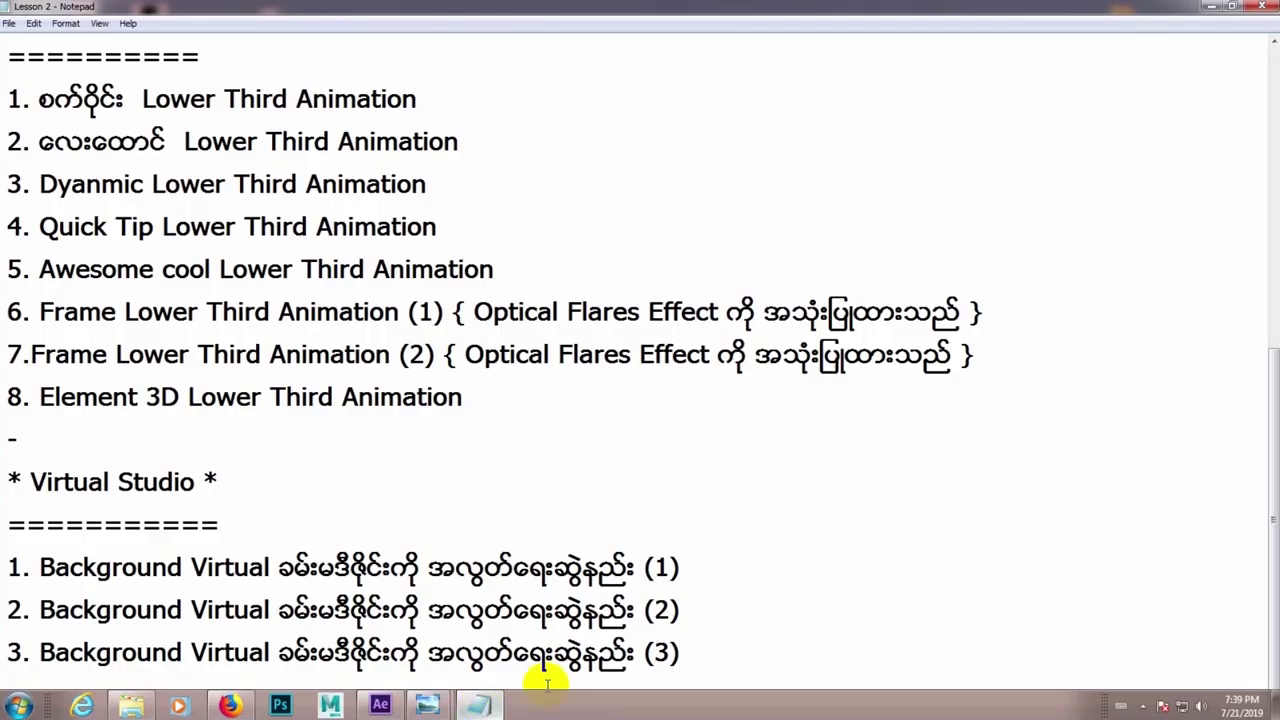